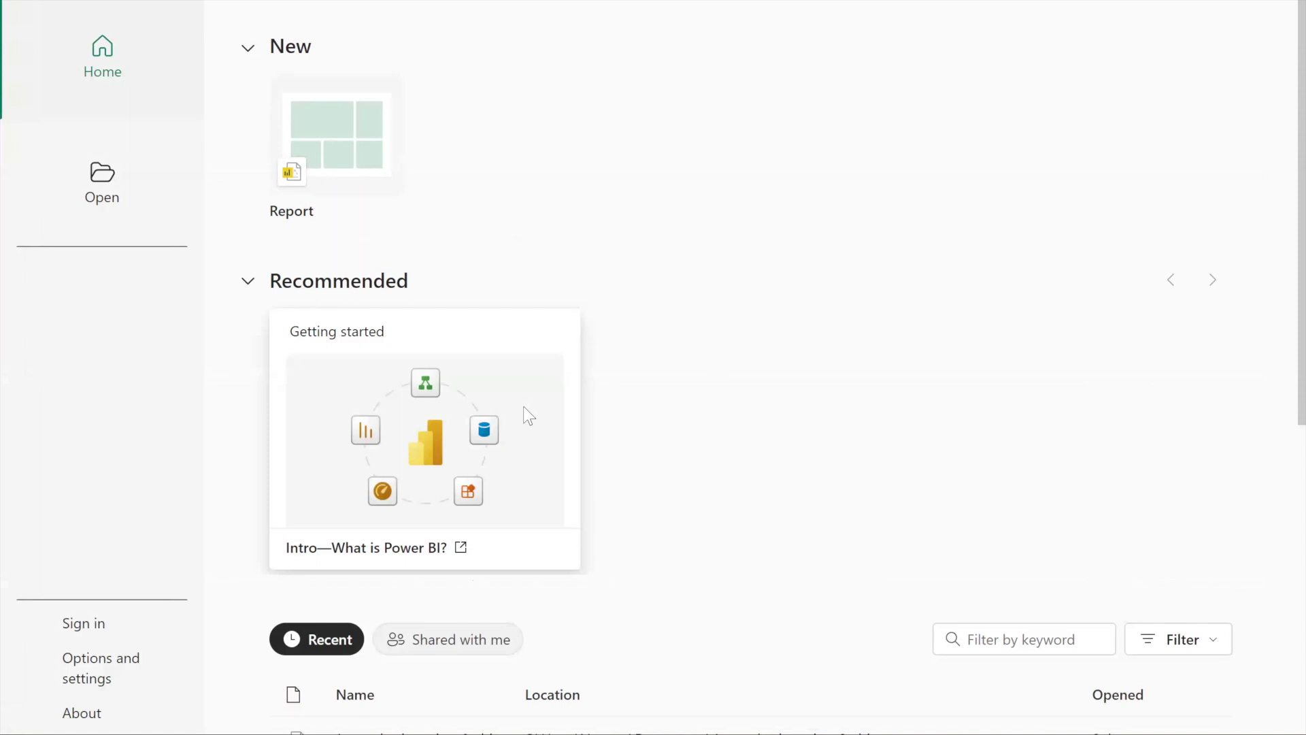
Dismiss the start screen to reach the blank report and collapse the Visualizations pane.
key(Escape)
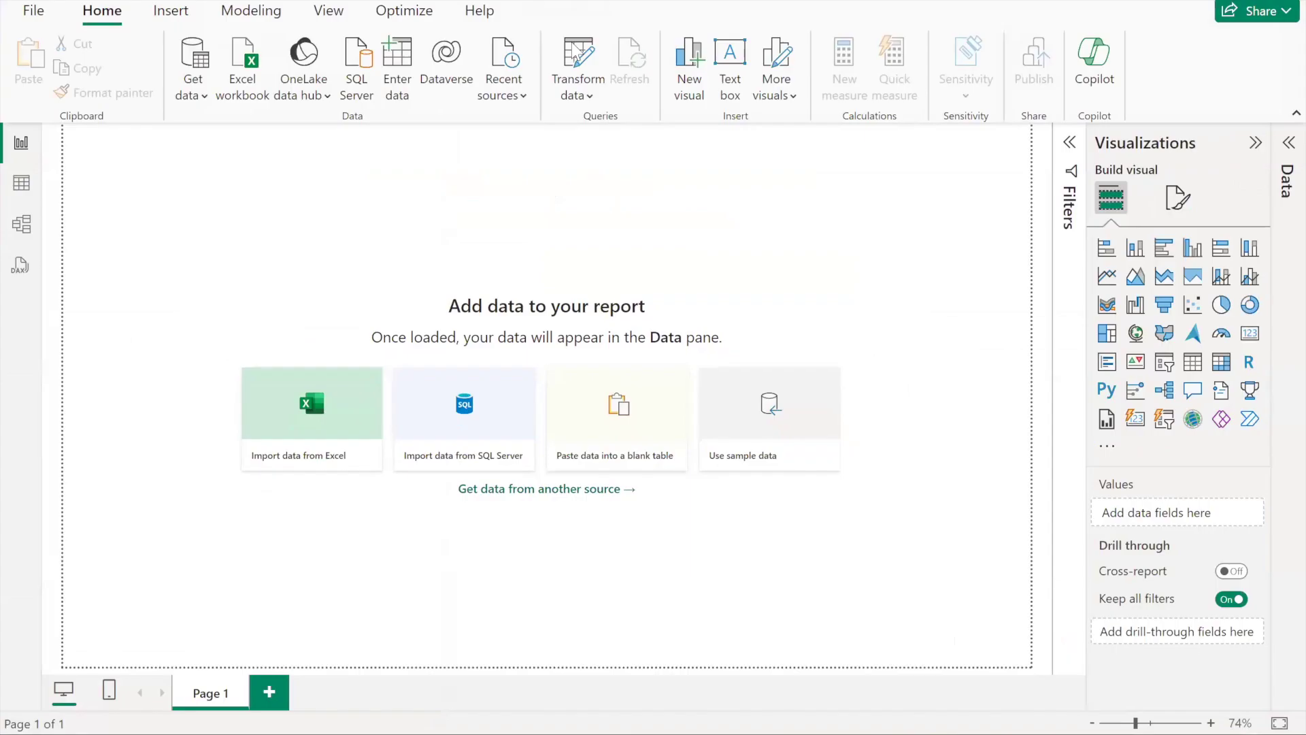
click(1287, 142)
click(1281, 146)
click(1255, 146)
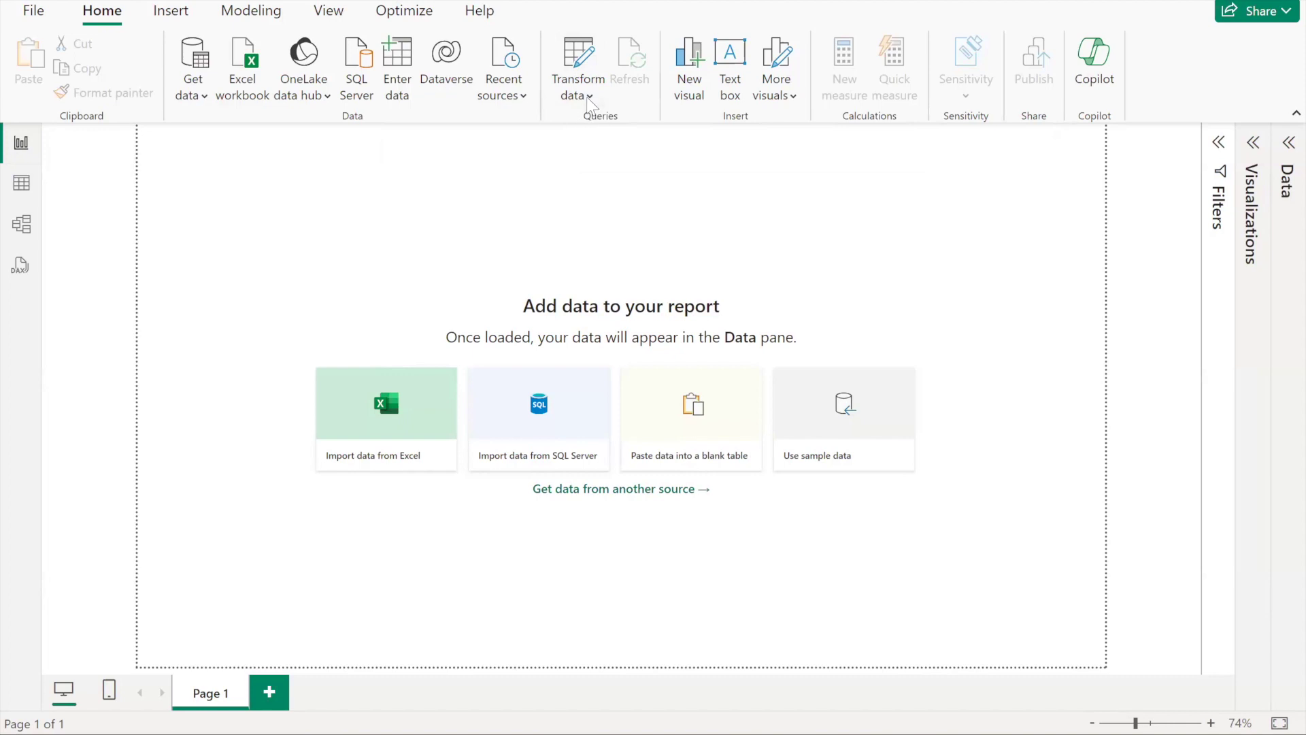
Open the Power Query editor and start a manually entered table with its first column named StartDate.
click(579, 48)
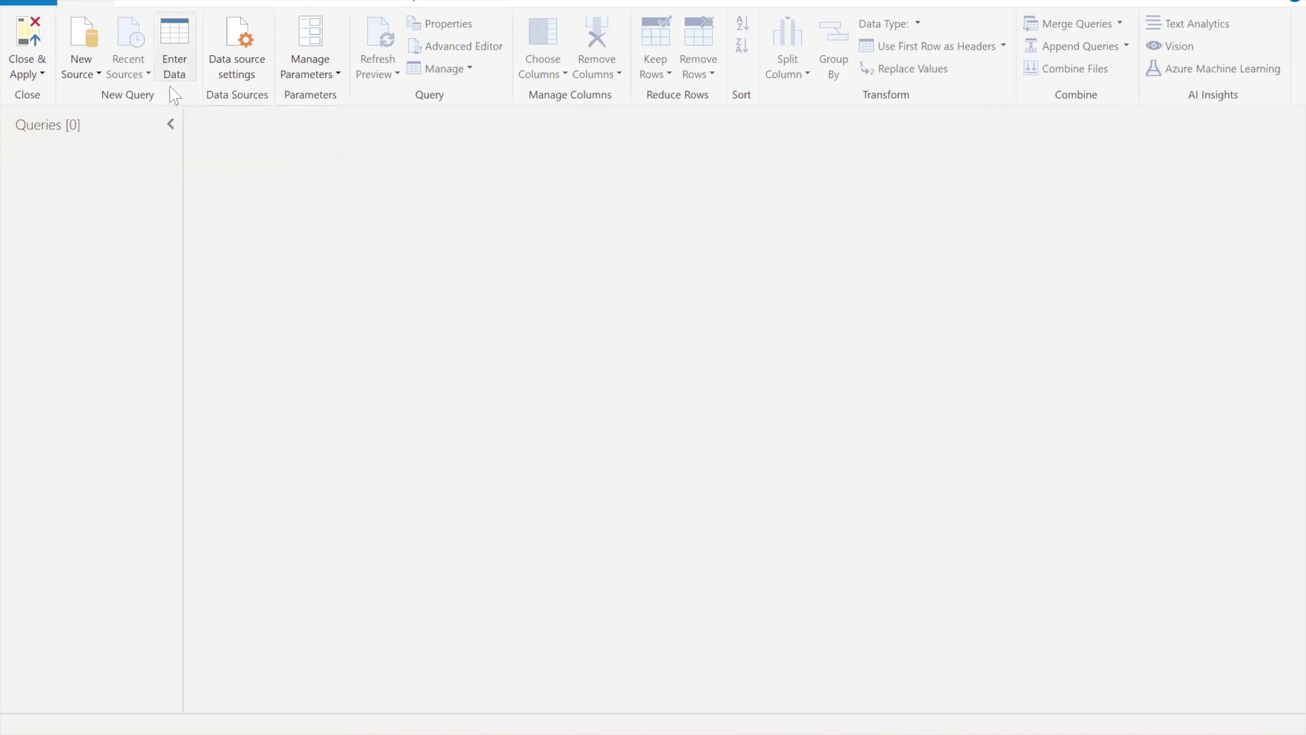
click(168, 42)
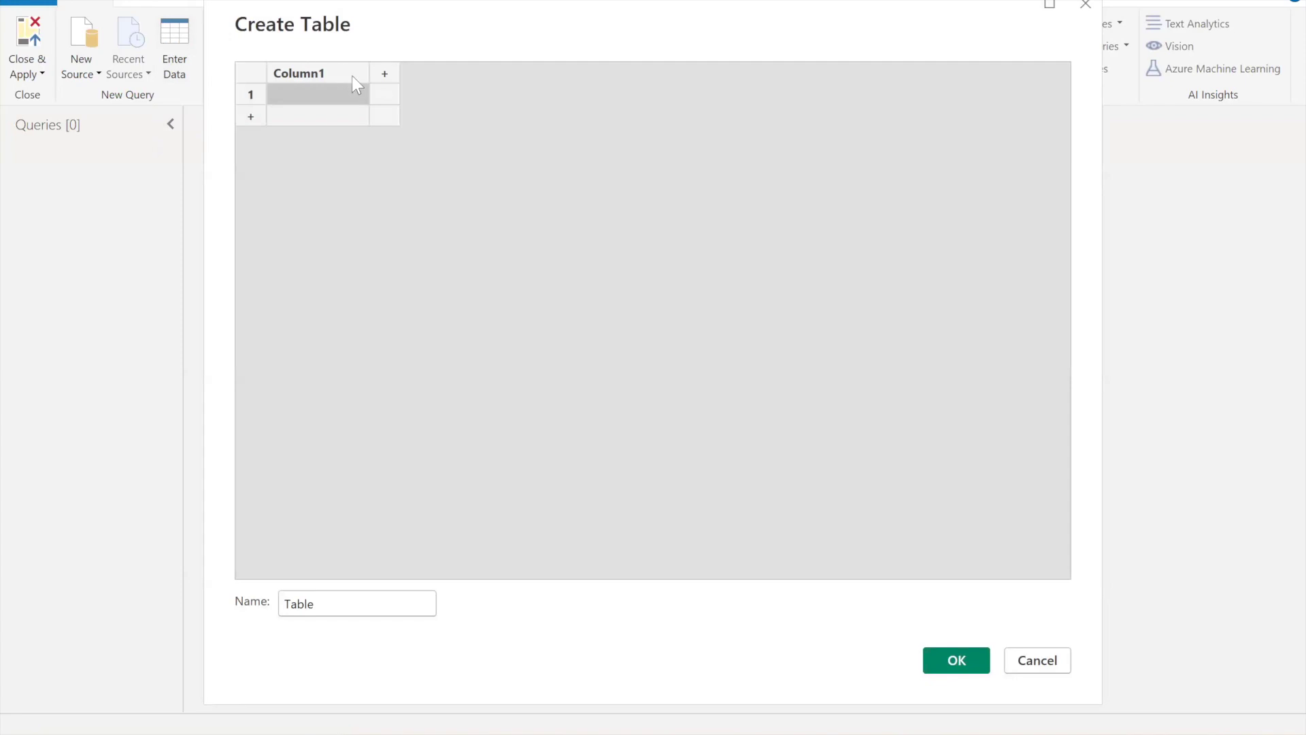
double_click(304, 76)
text(StartDate)
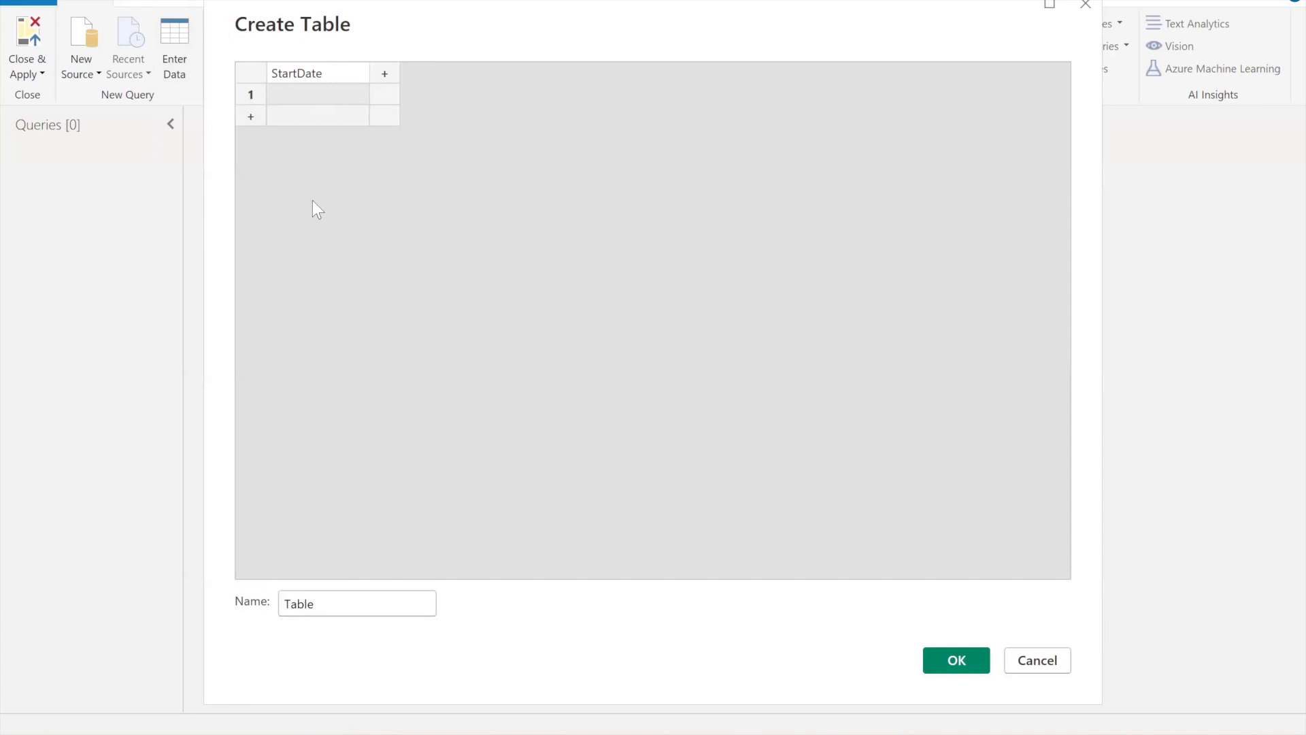
Enter 01-01-2010 as the StartDate value in the first row of the new table.
click(302, 91)
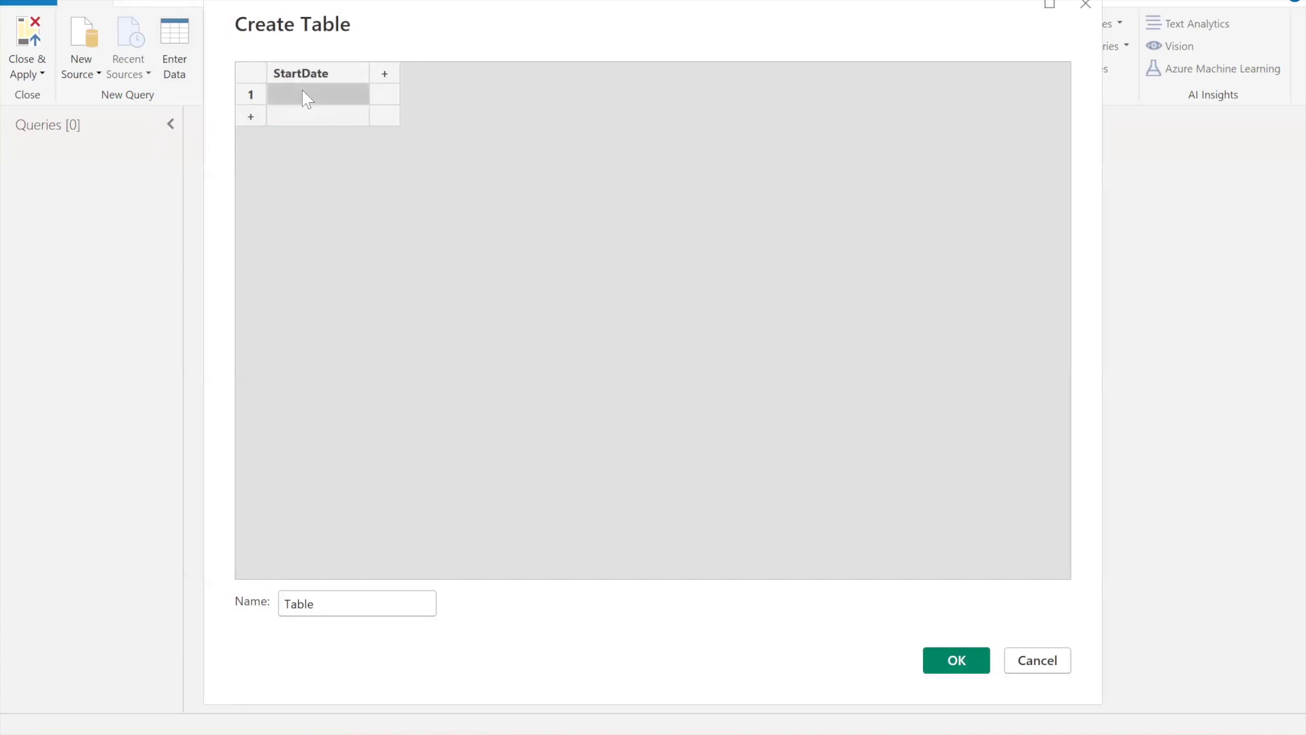
text(01-01-2000)
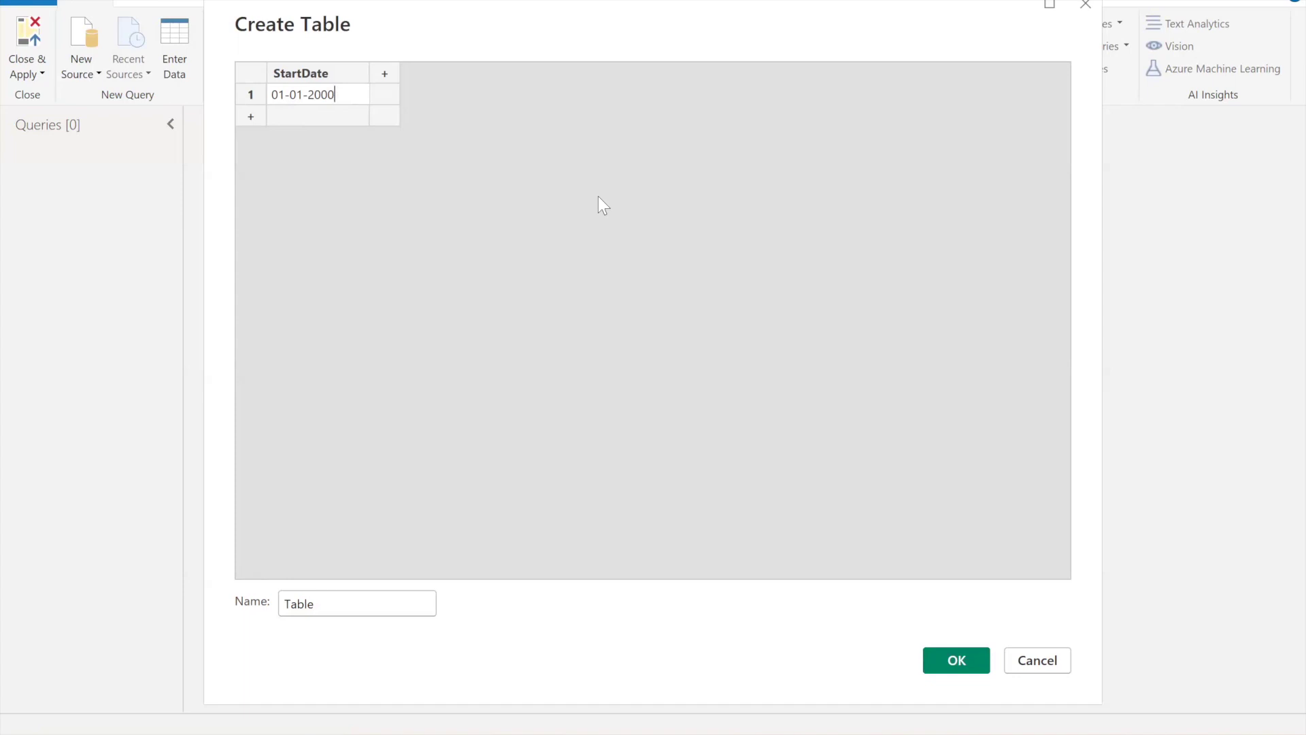
key(BackSpace)
key(BackSpace)
text(10)
click(528, 226)
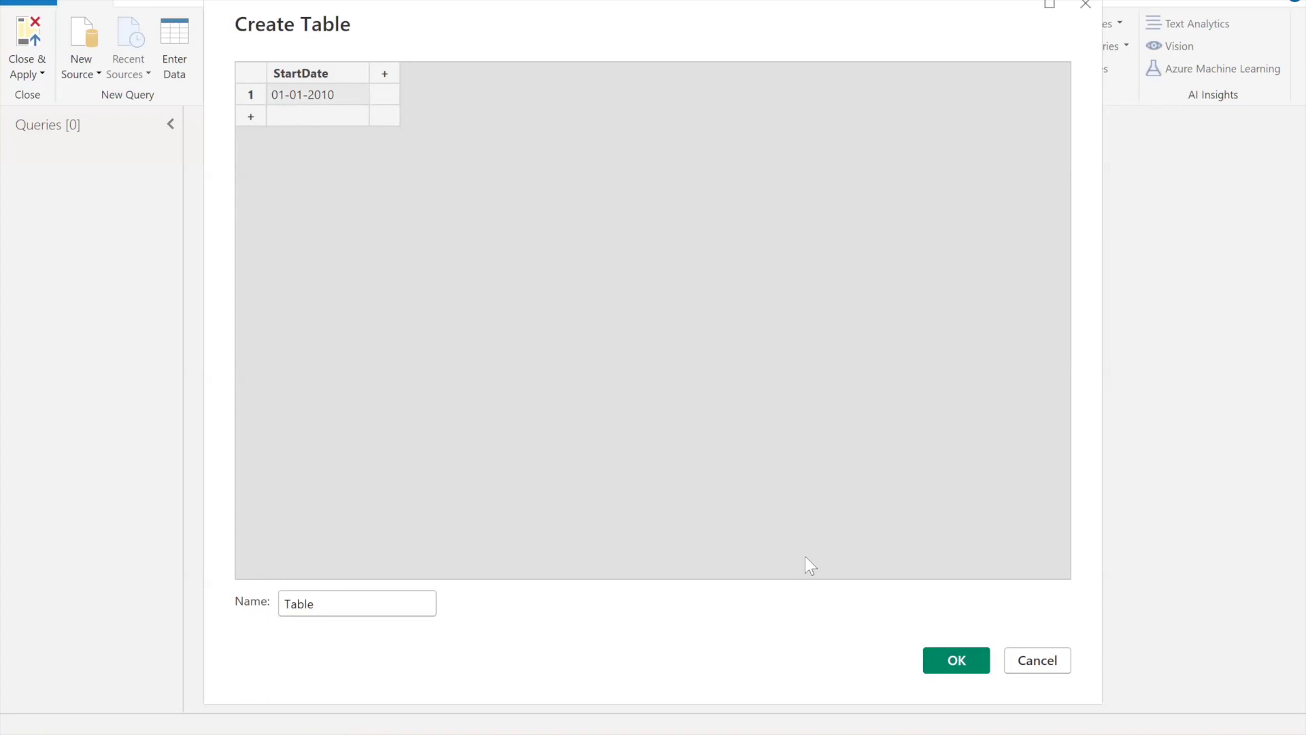
Name the manually entered table DateTable and create it.
click(352, 591)
text(Date)
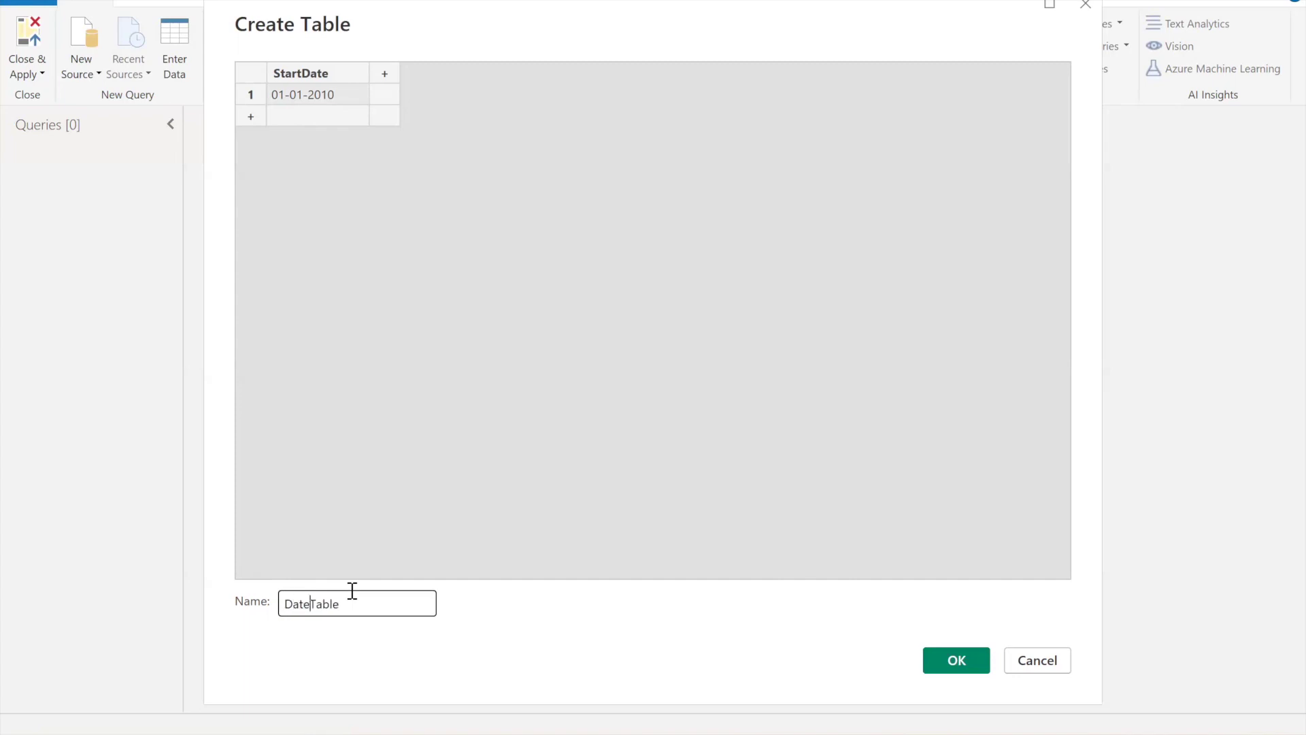
click(532, 402)
click(944, 669)
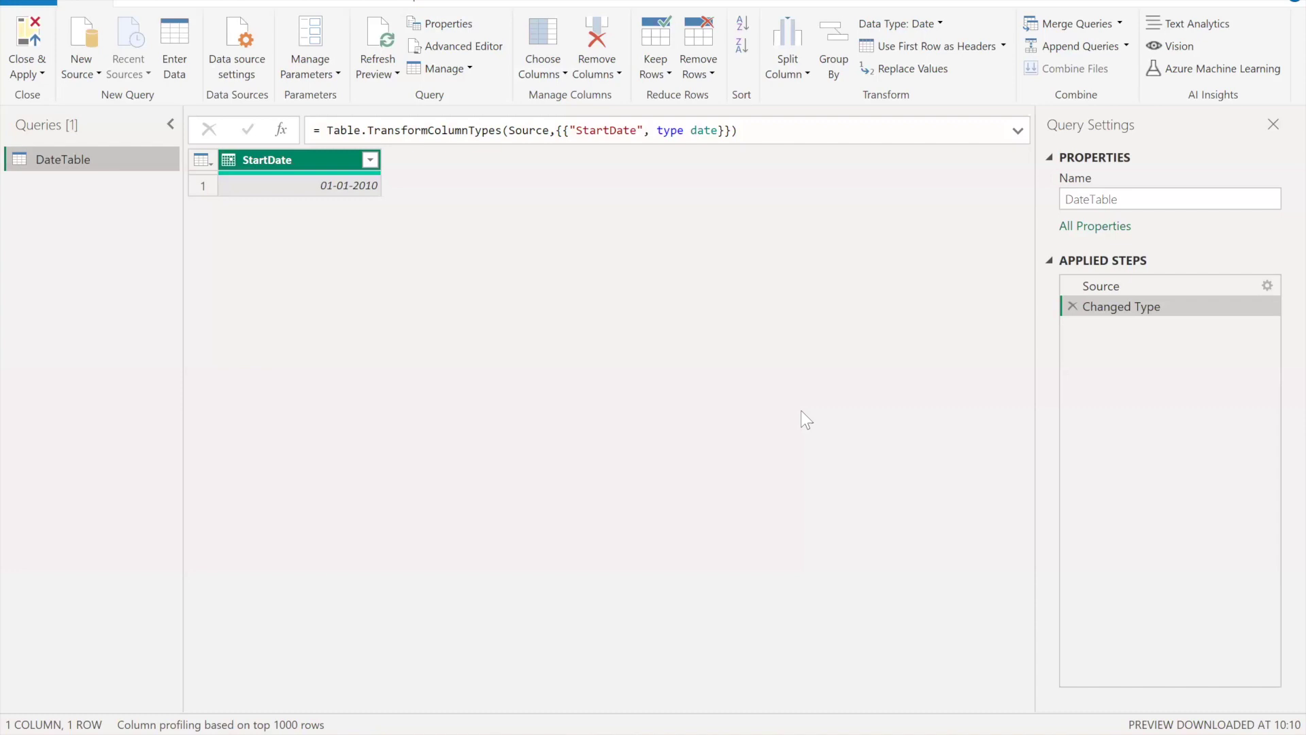
drag(326, 130, 780, 127)
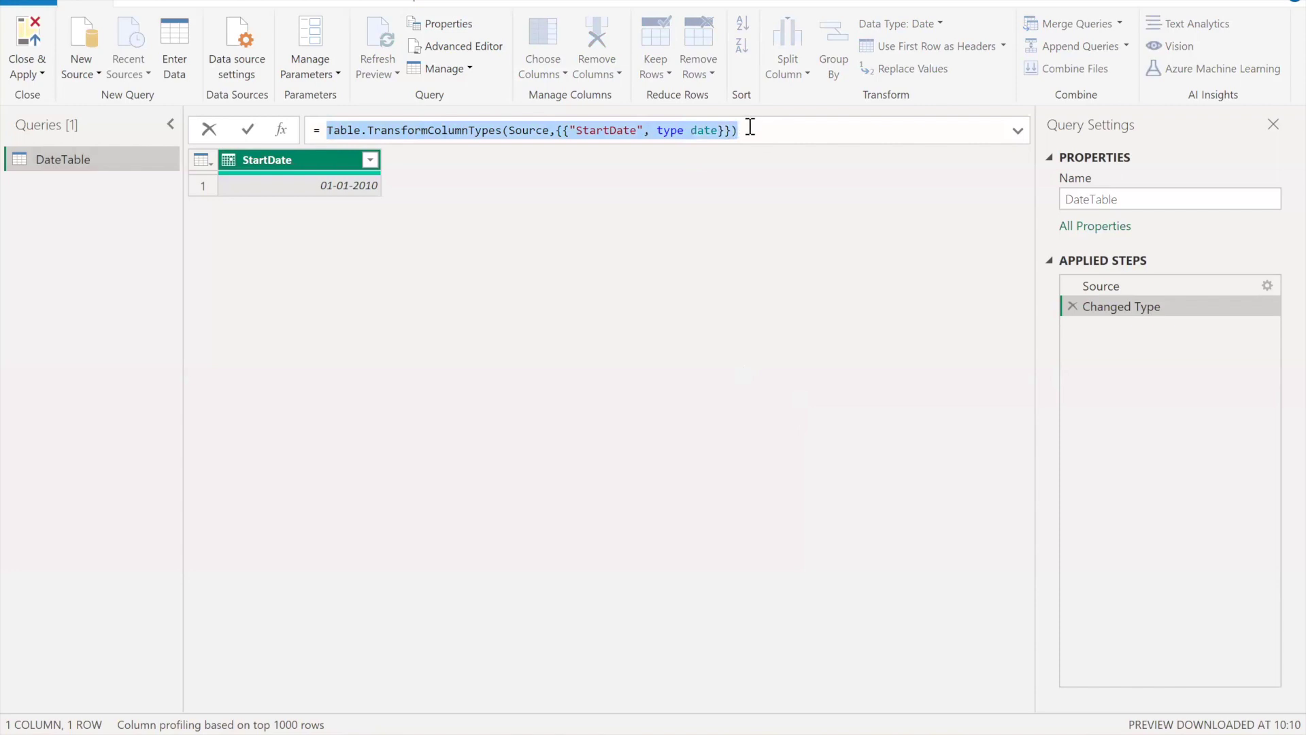
click(567, 189)
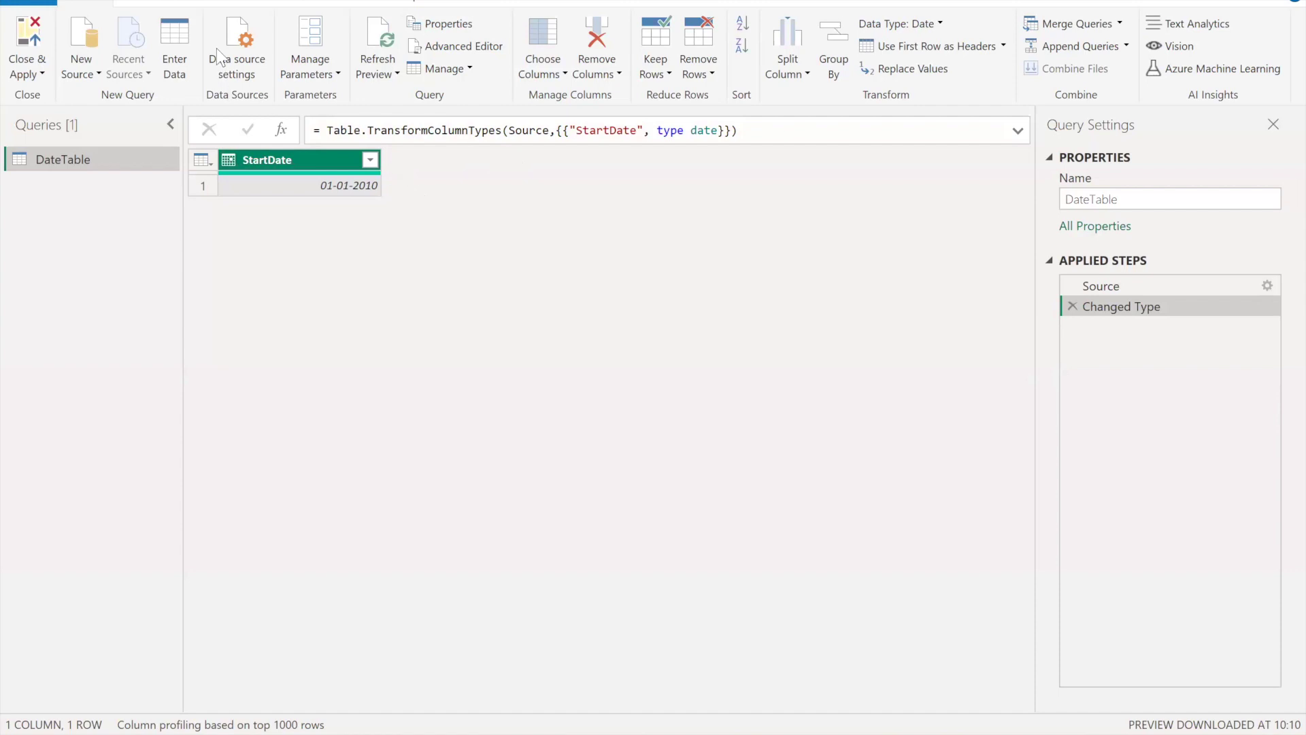
Start a custom column in DateTable and name it EndDate.
click(227, 3)
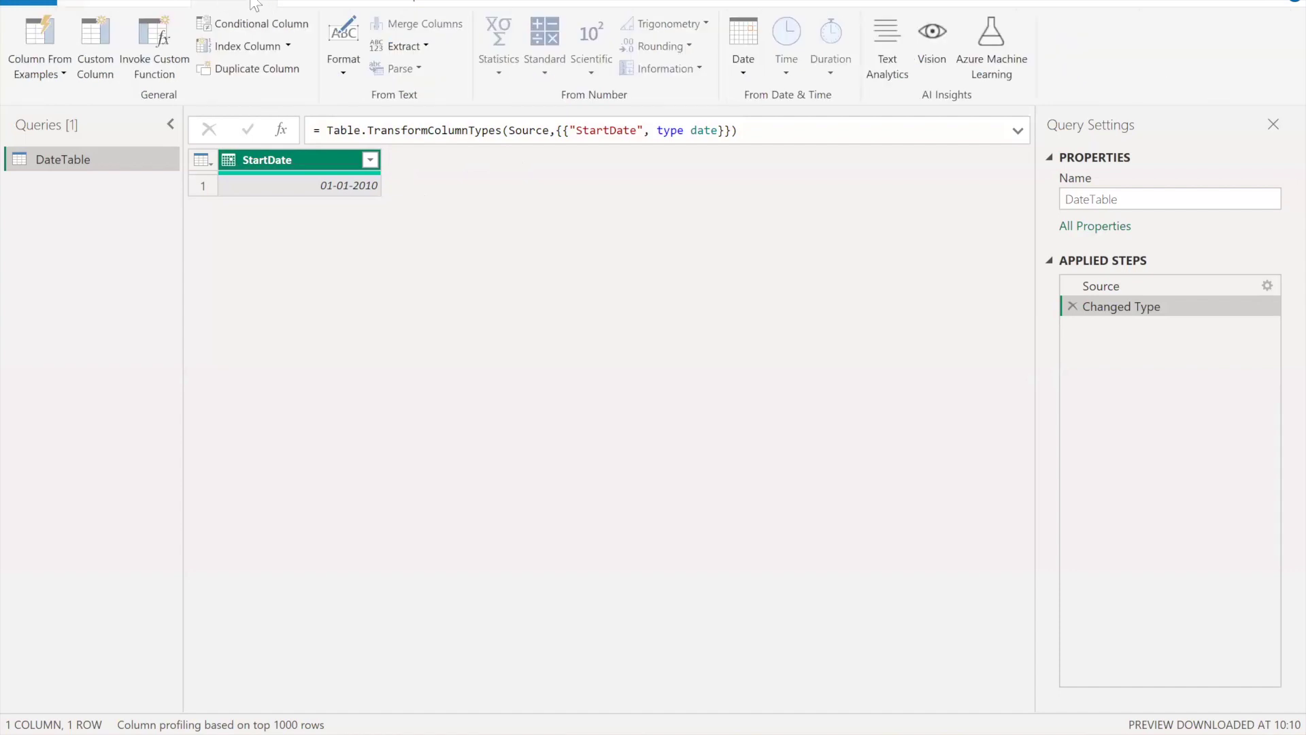
click(98, 34)
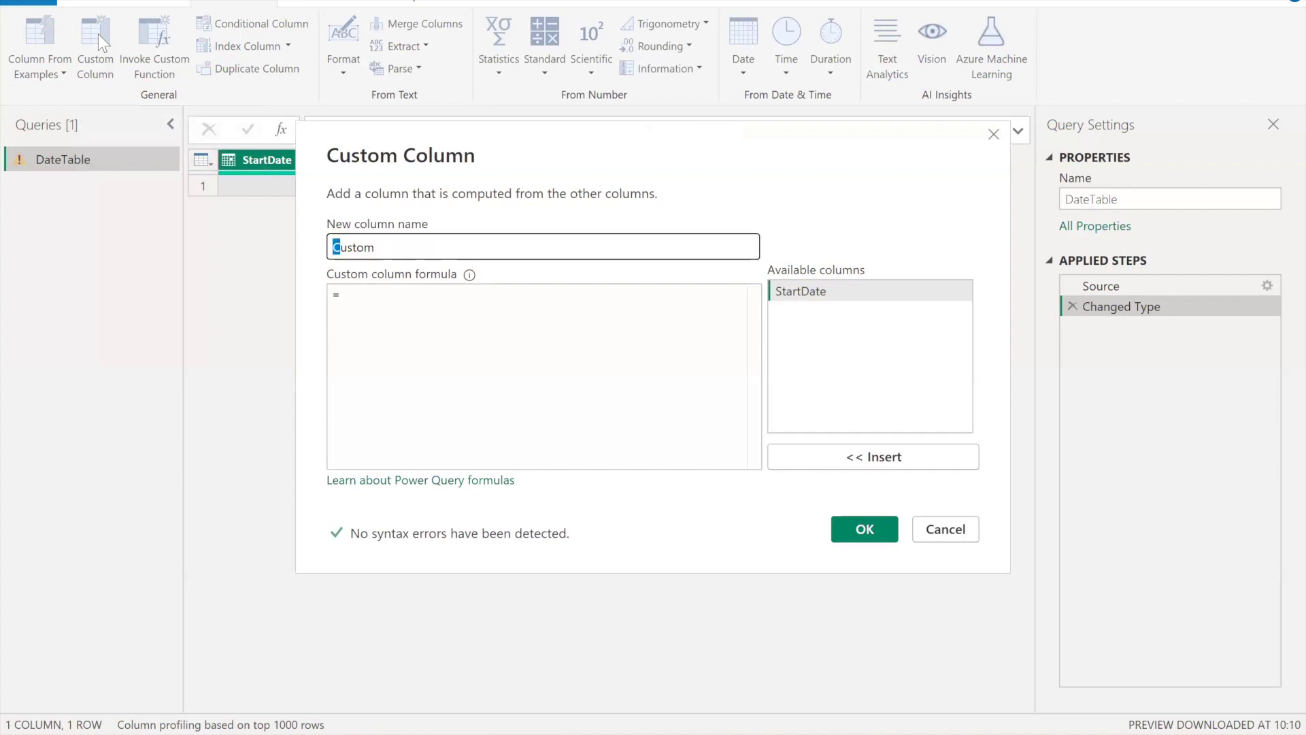
text(EndDa)
key(BackSpace)
key(BackSpace)
text(Date)
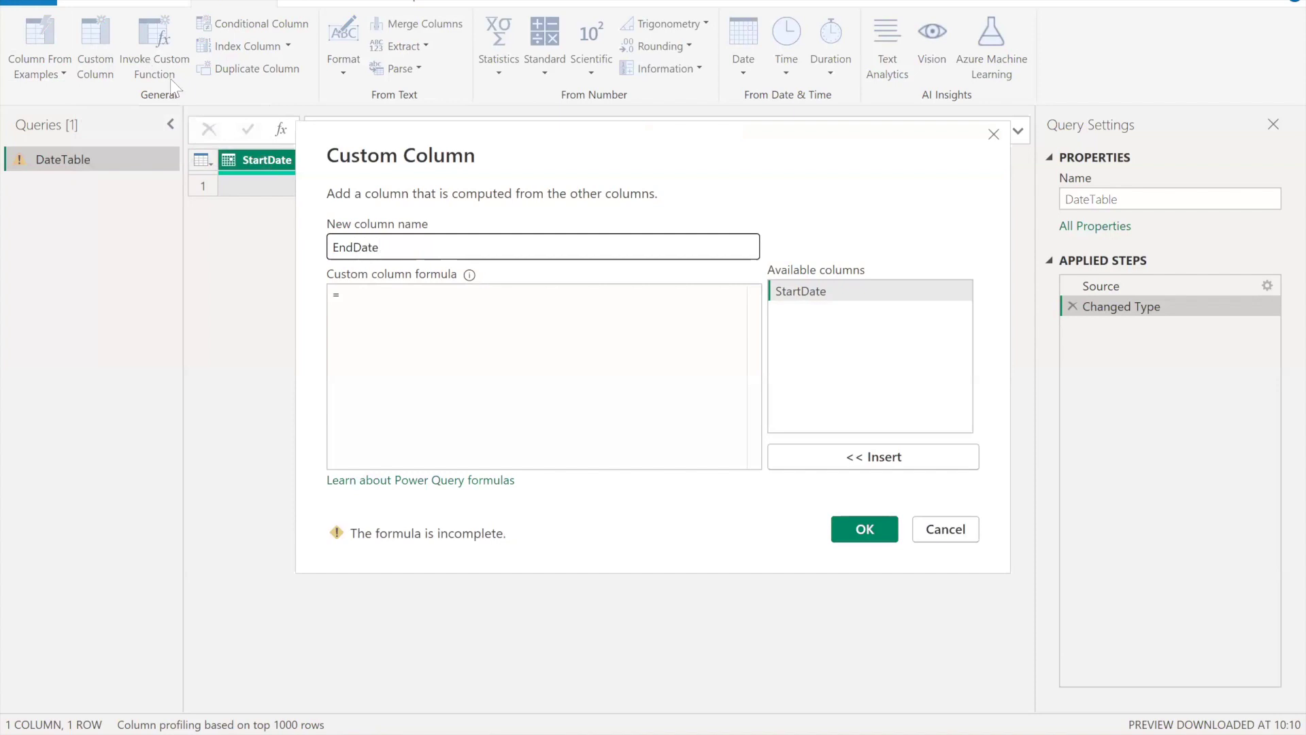
Write the EndDate column formula using Date.From around DateTime.LocalNow().
click(426, 323)
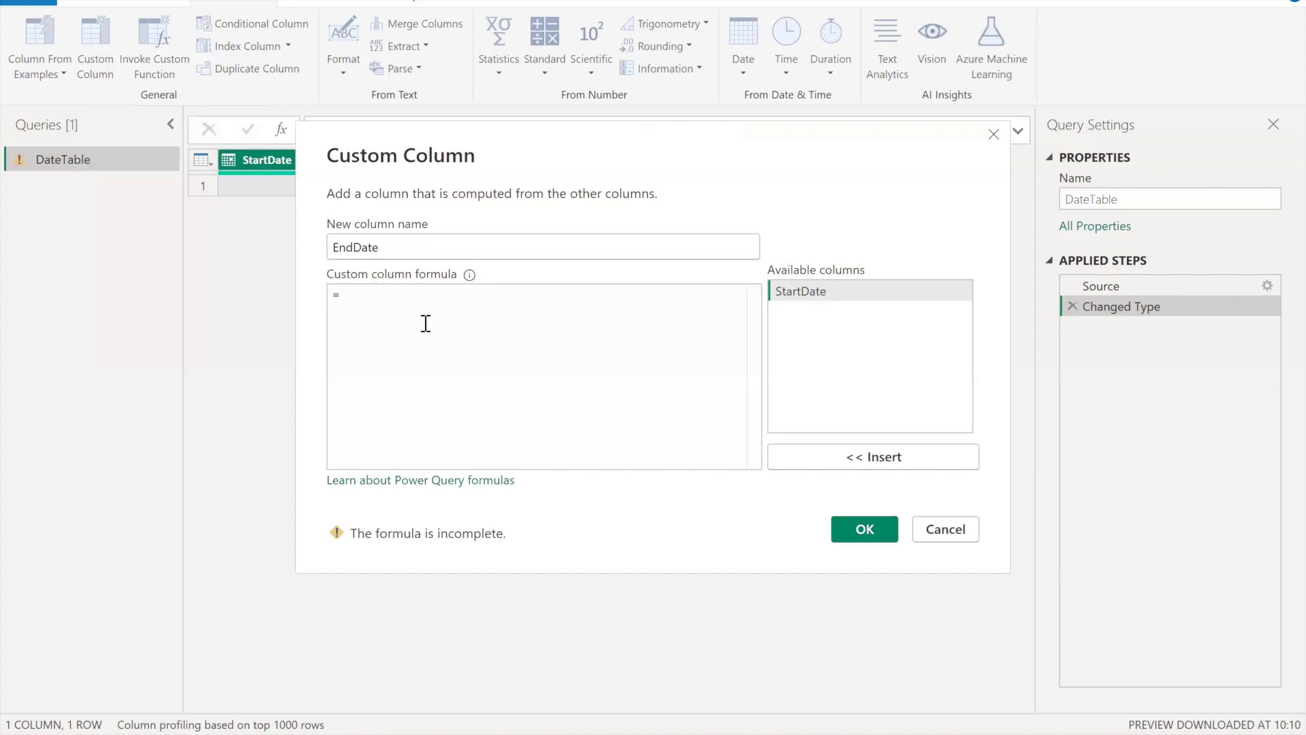
text(Dat)
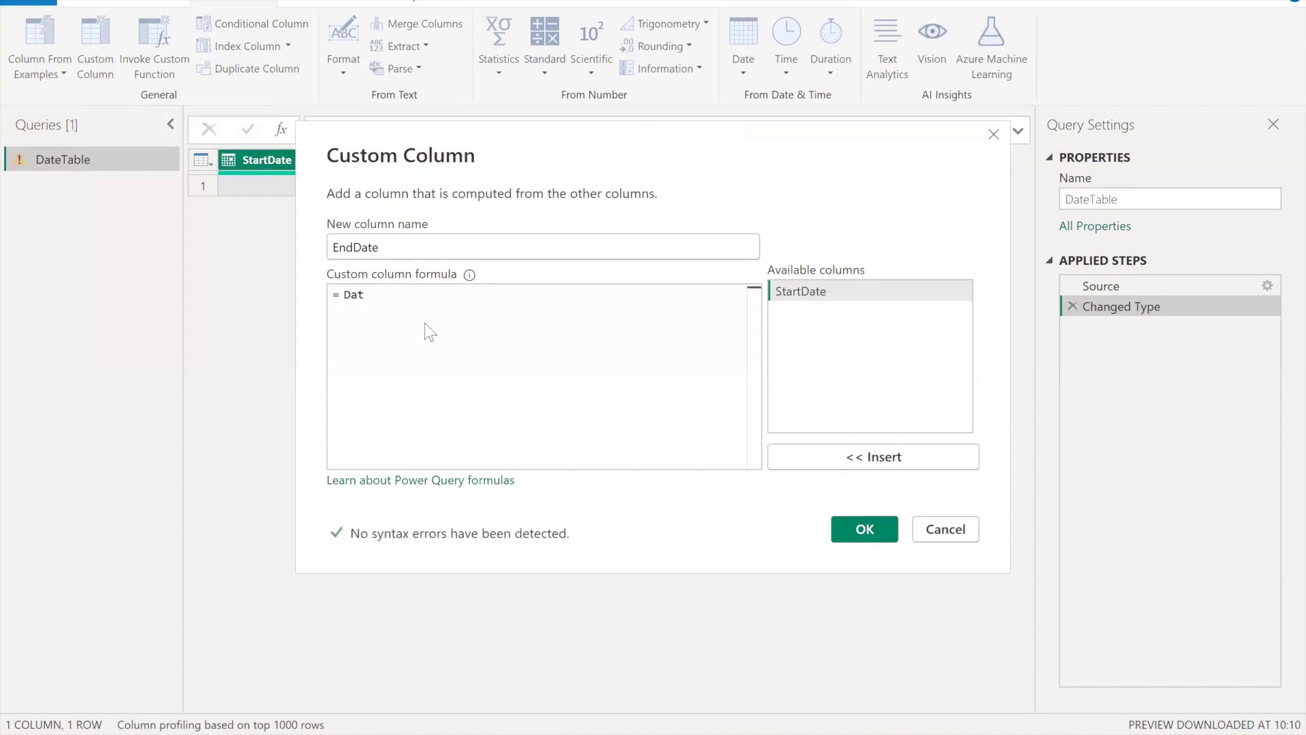
text(e)
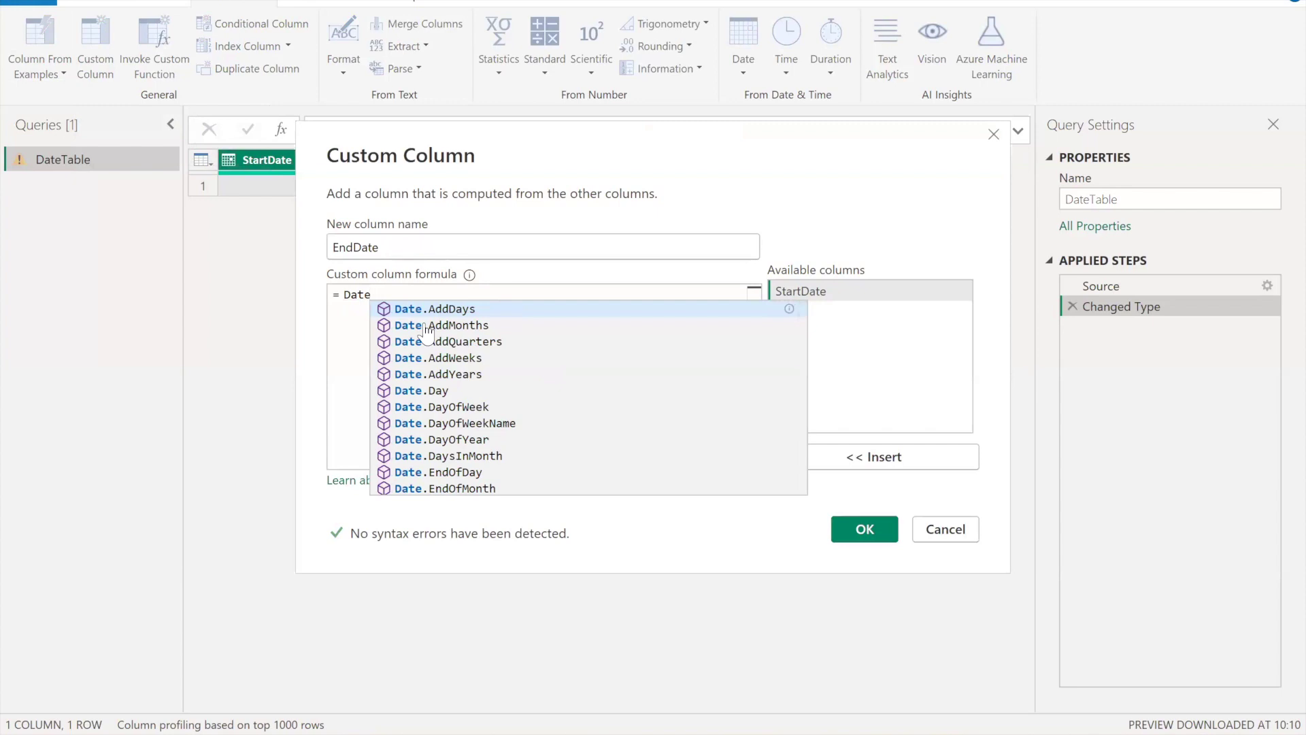
text(.From)
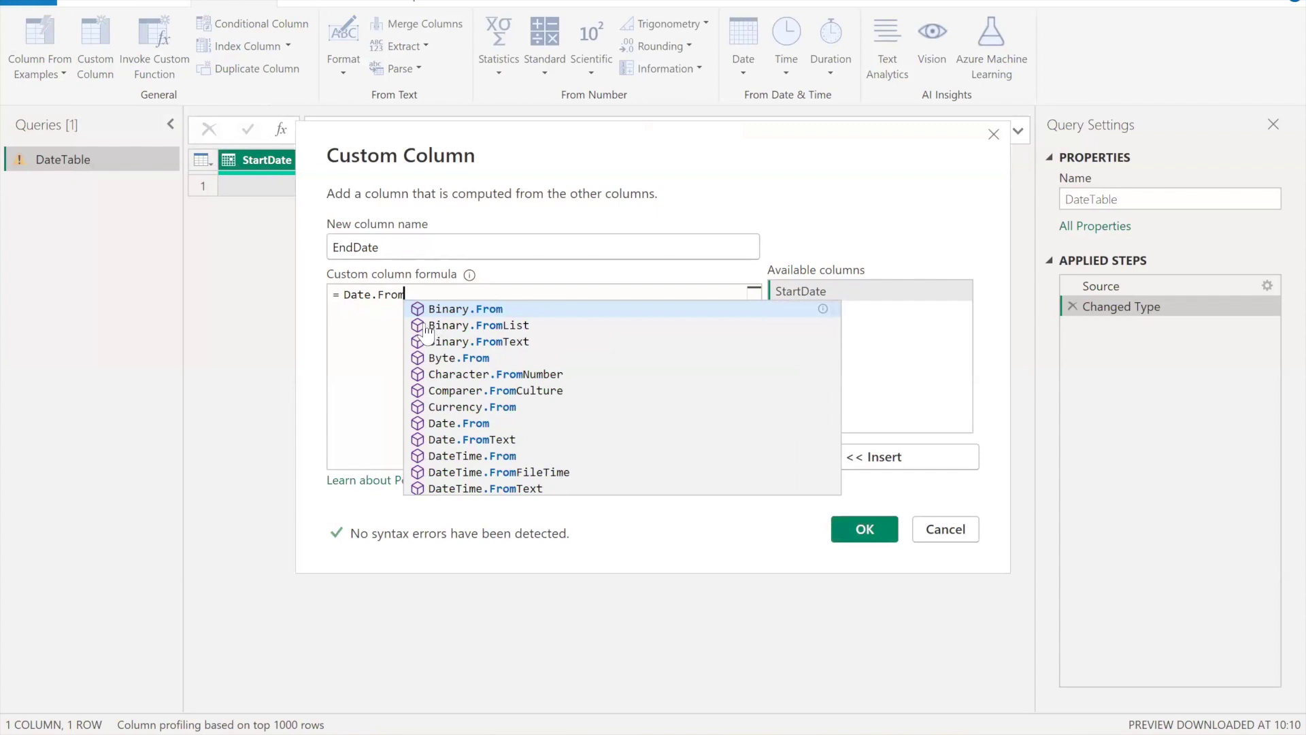
click(494, 416)
text(()
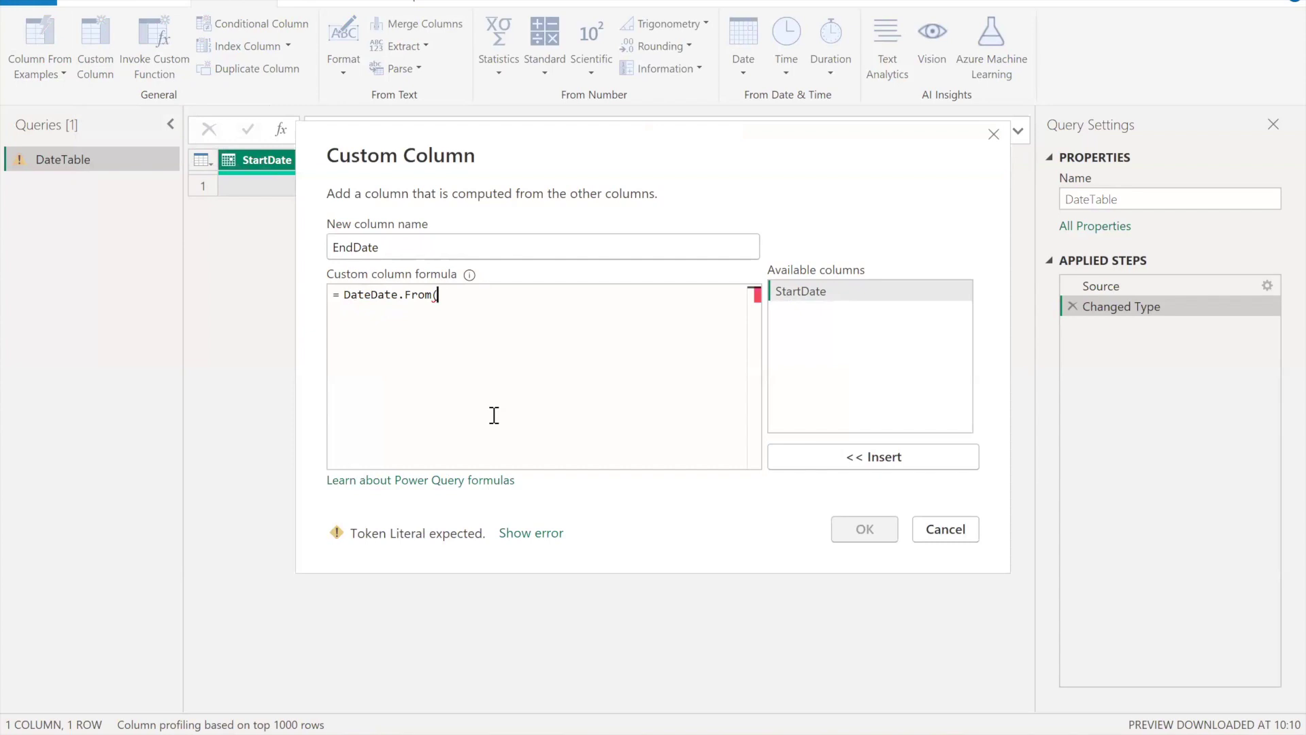
text())
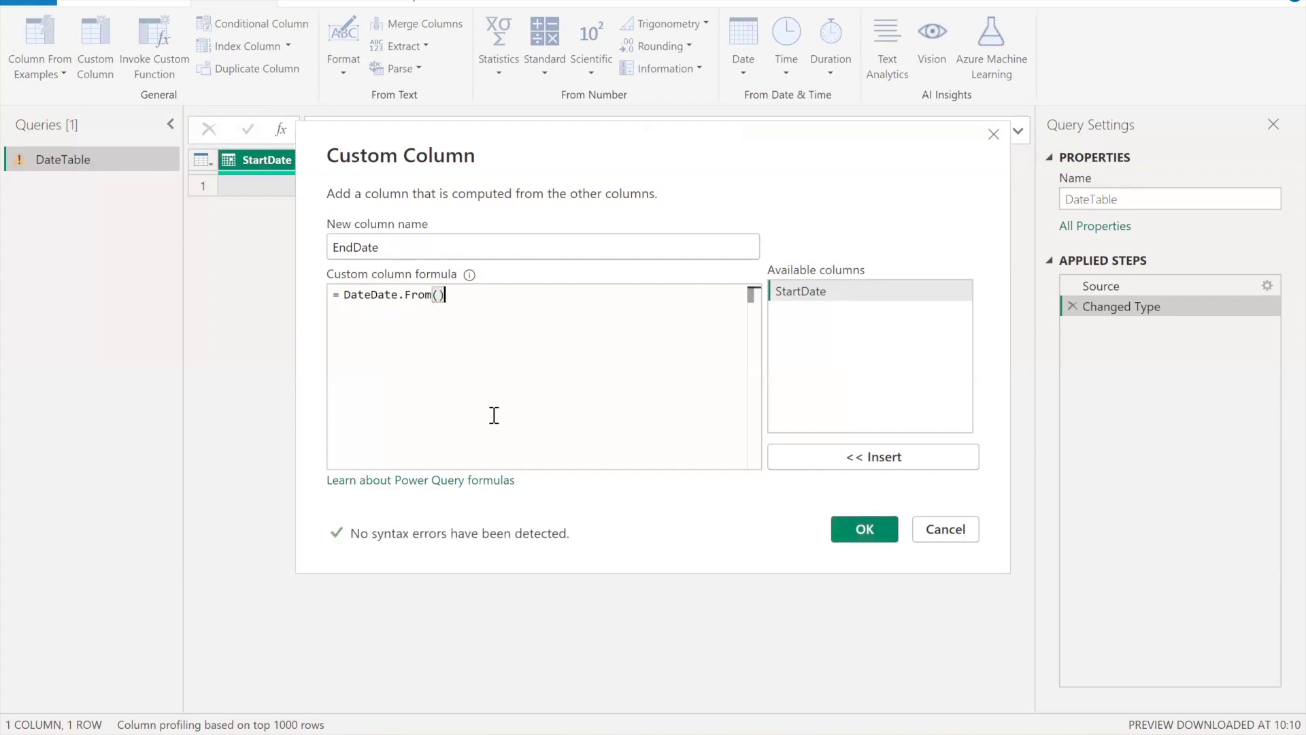
key(Left)
text(Date)
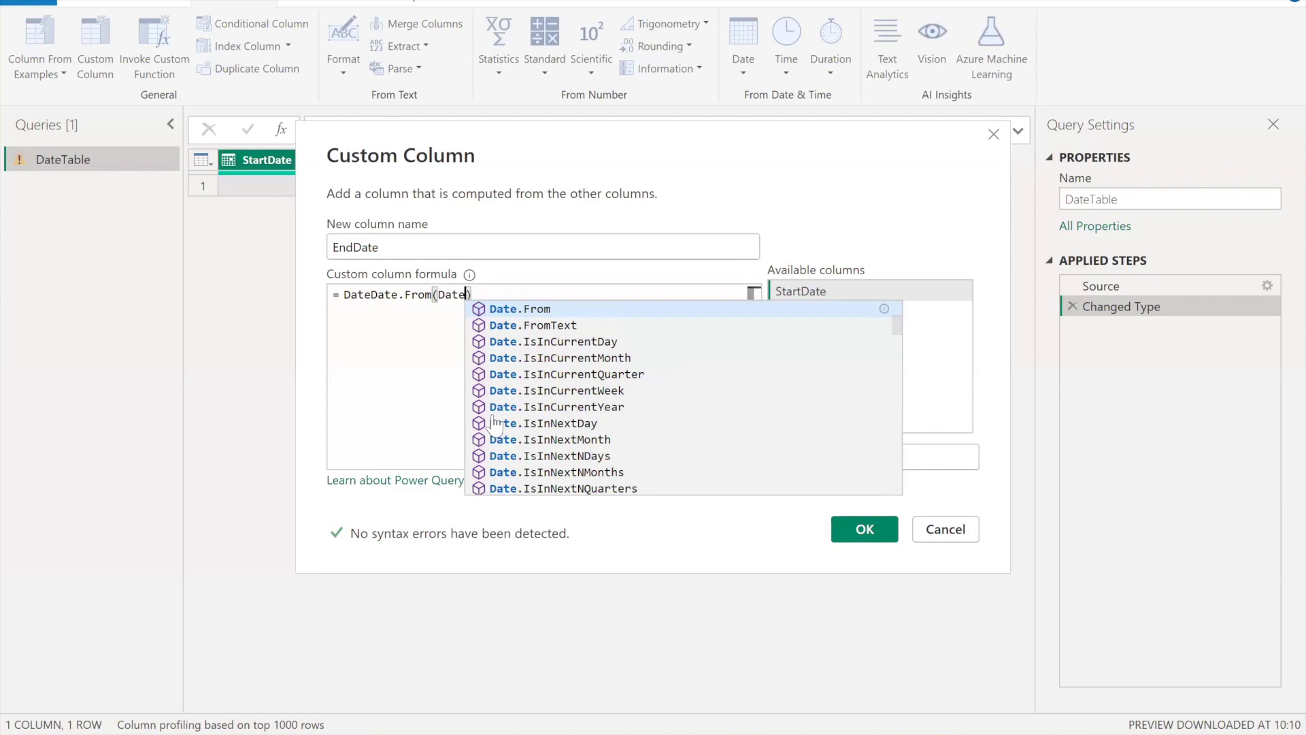
text(Ti)
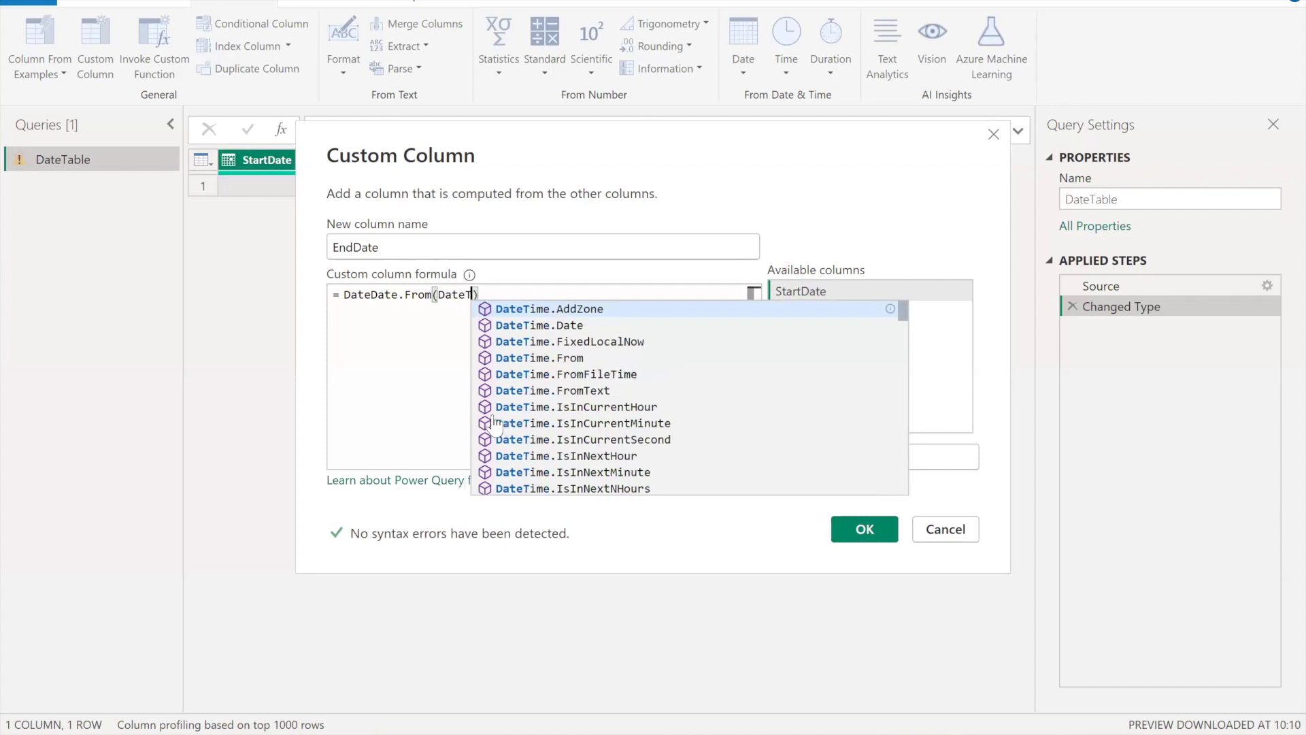
text(me)
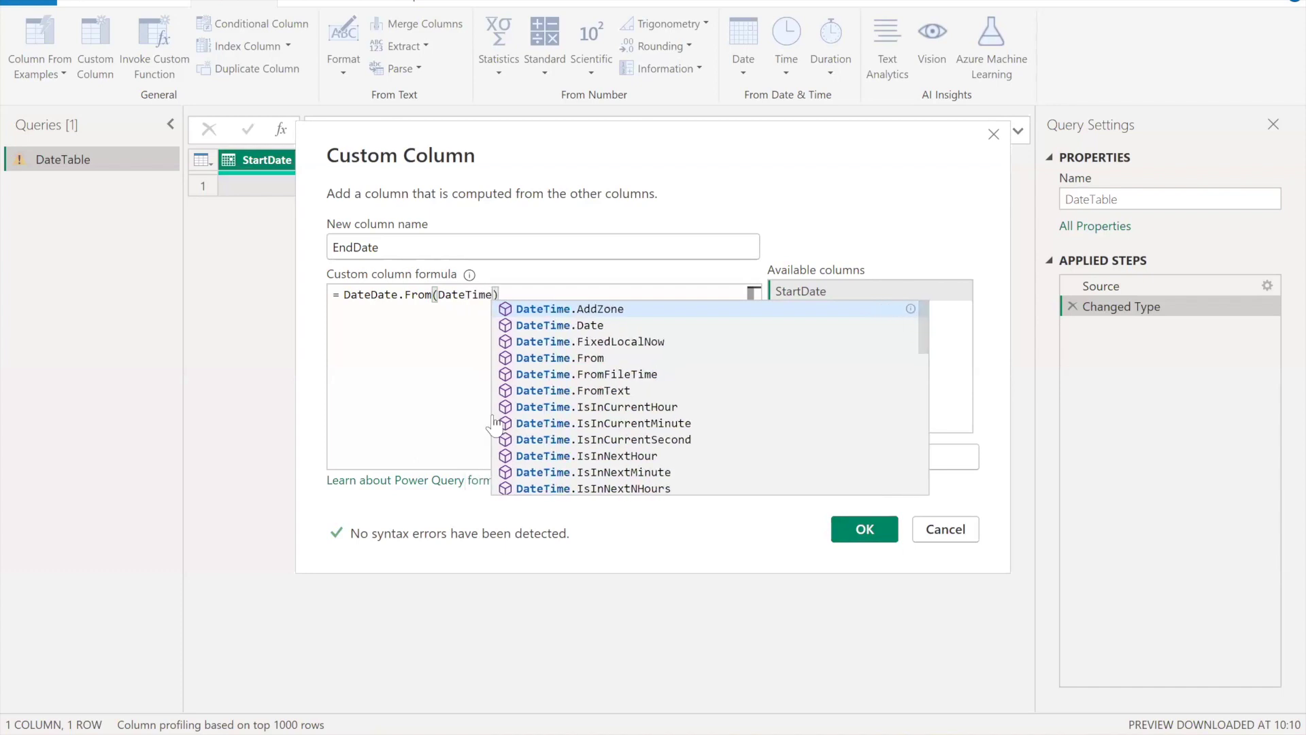
text(.)
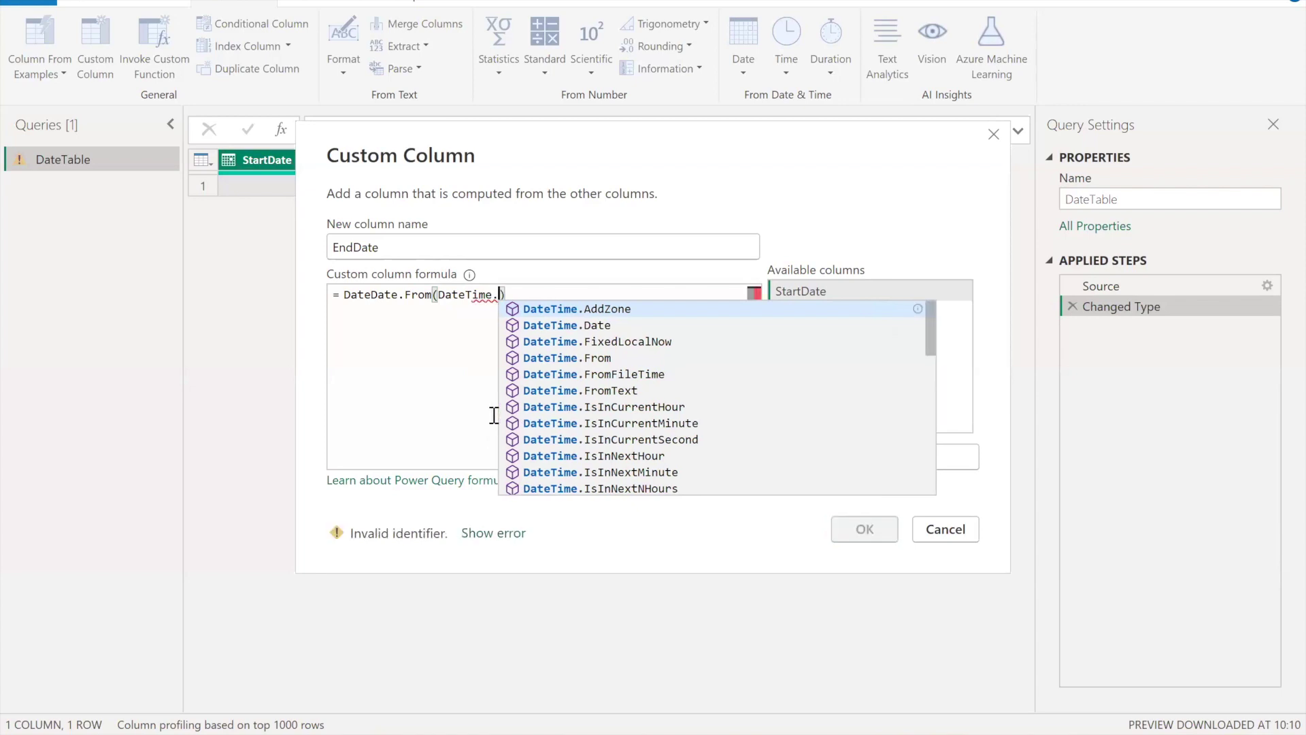
text(Lo)
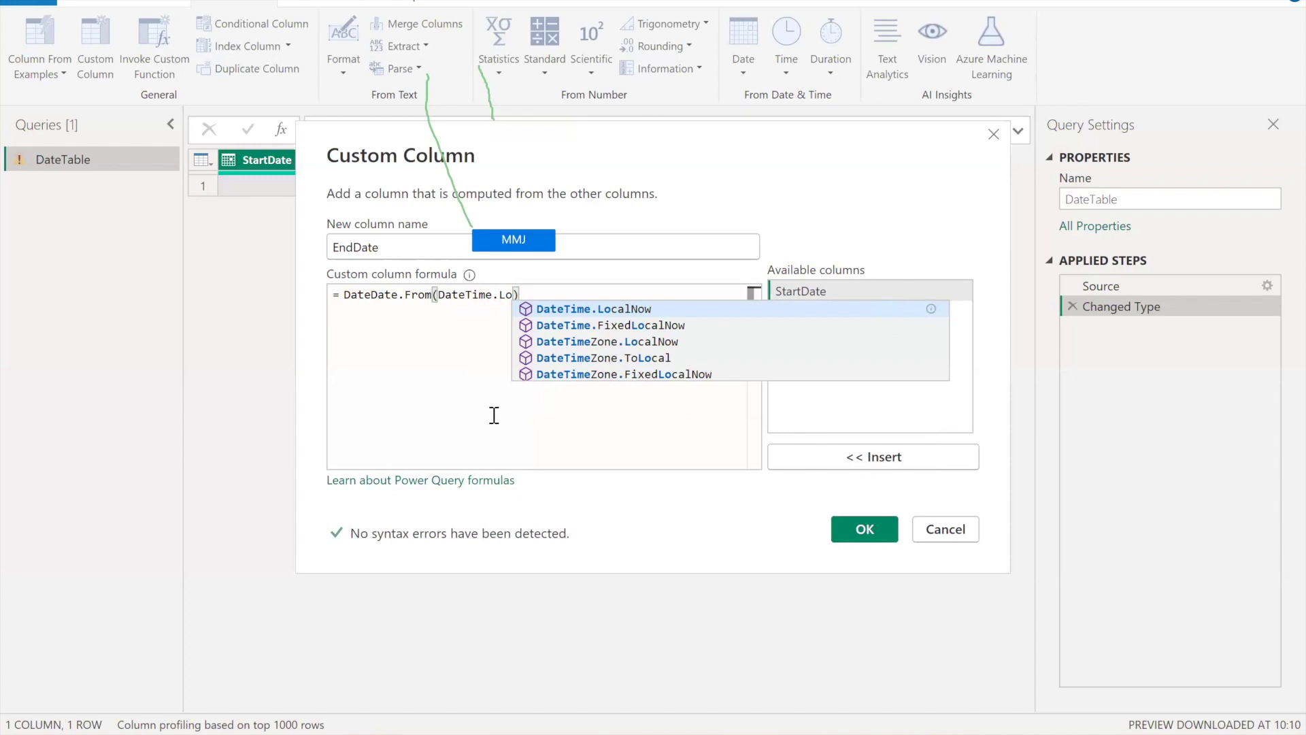
click(617, 310)
text(())
key(BackSpace)
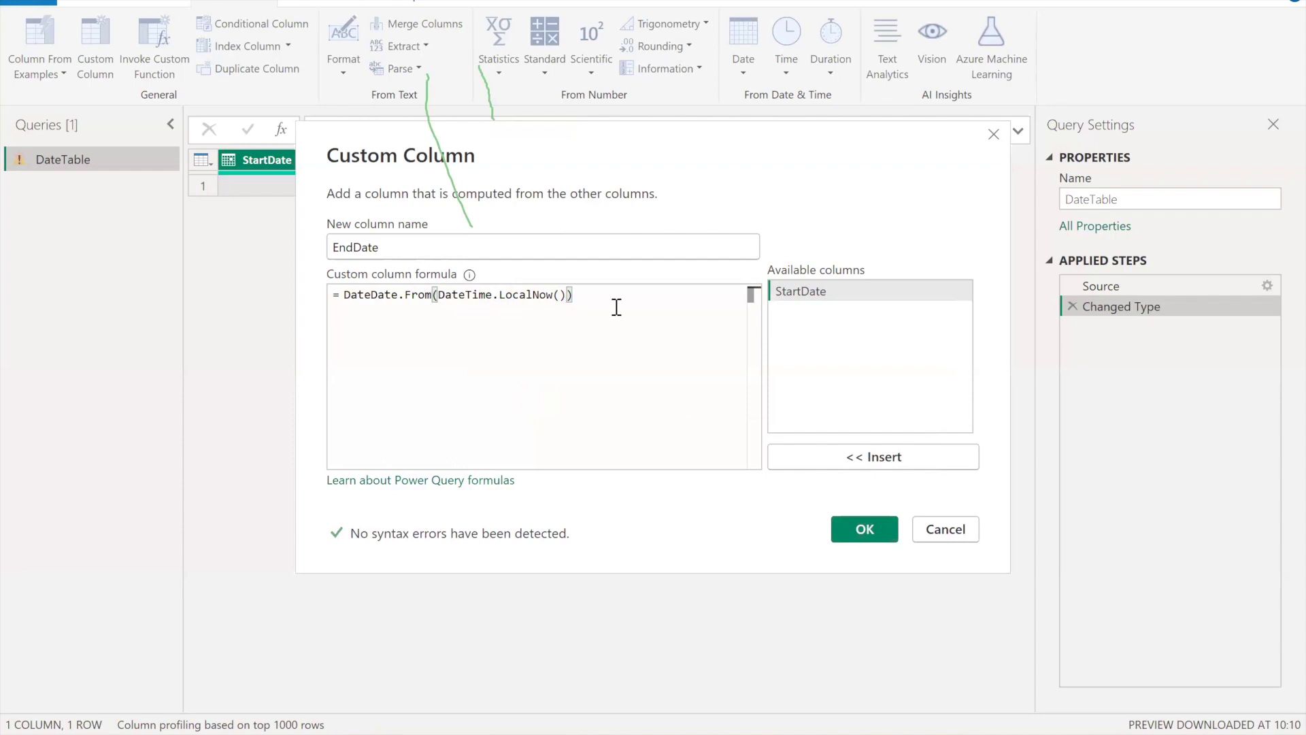
Remove the duplicated "Date" so the formula reads Date.From(DateTime.LocalNow()), and create the EndDate column.
key(Left)
key(Left)
key(Left)
key(Left)
key(Left)
key(Left)
key(Left)
key(Left)
key(Left)
key(Left)
key(Left)
key(Left)
key(Left)
key(Left)
key(Left)
key(Left)
key(Left)
key(Left)
key(Left)
key(Left)
key(Left)
key(Left)
key(BackSpace)
key(BackSpace)
key(BackSpace)
key(BackSpace)
key(Right)
key(Right)
key(Right)
key(Right)
key(Right)
key(Right)
key(Right)
key(Right)
key(Right)
key(Right)
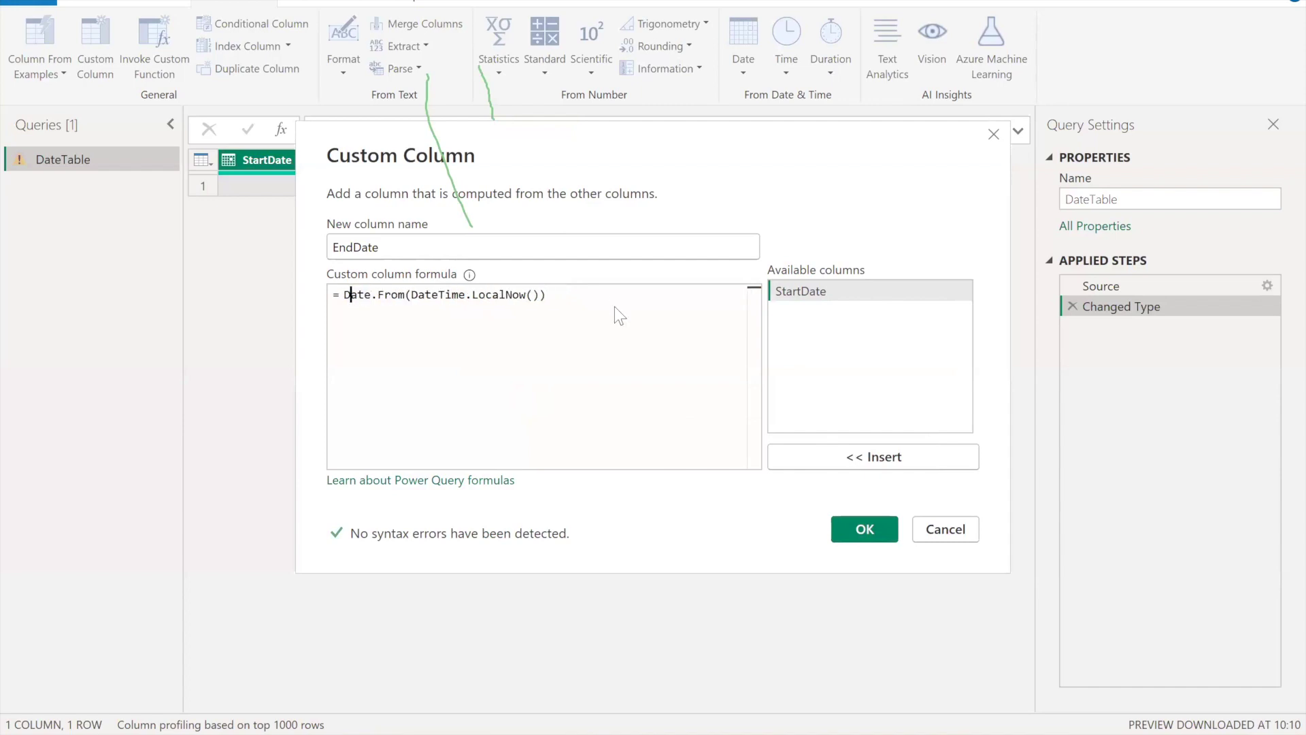
key(Right)
key(Right)
key(Right)
key(Right)
key(Right)
key(Right)
key(Right)
key(Right)
key(Right)
key(Right)
key(Right)
key(Right)
key(Right)
key(Right)
key(Right)
key(Right)
key(Right)
key(Right)
key(Right)
click(858, 531)
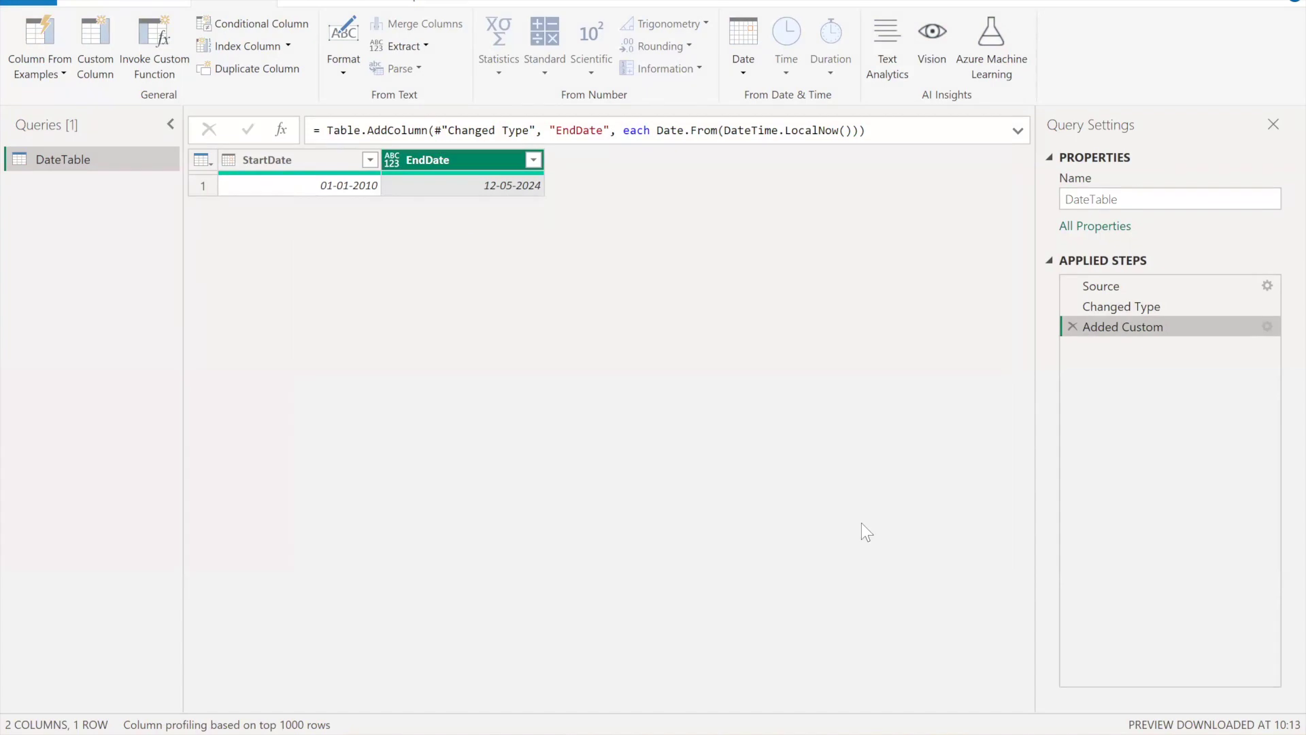
Set the data type of the EndDate column to Date.
click(308, 167)
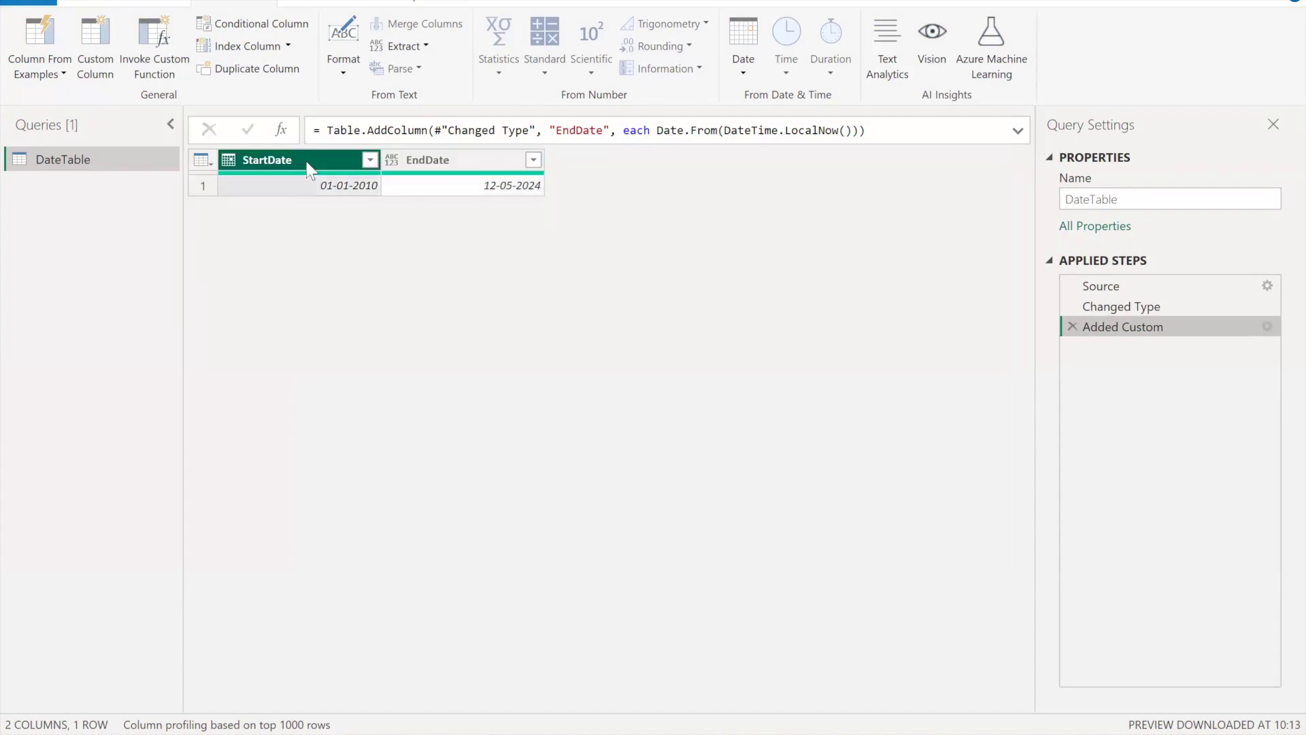
click(432, 169)
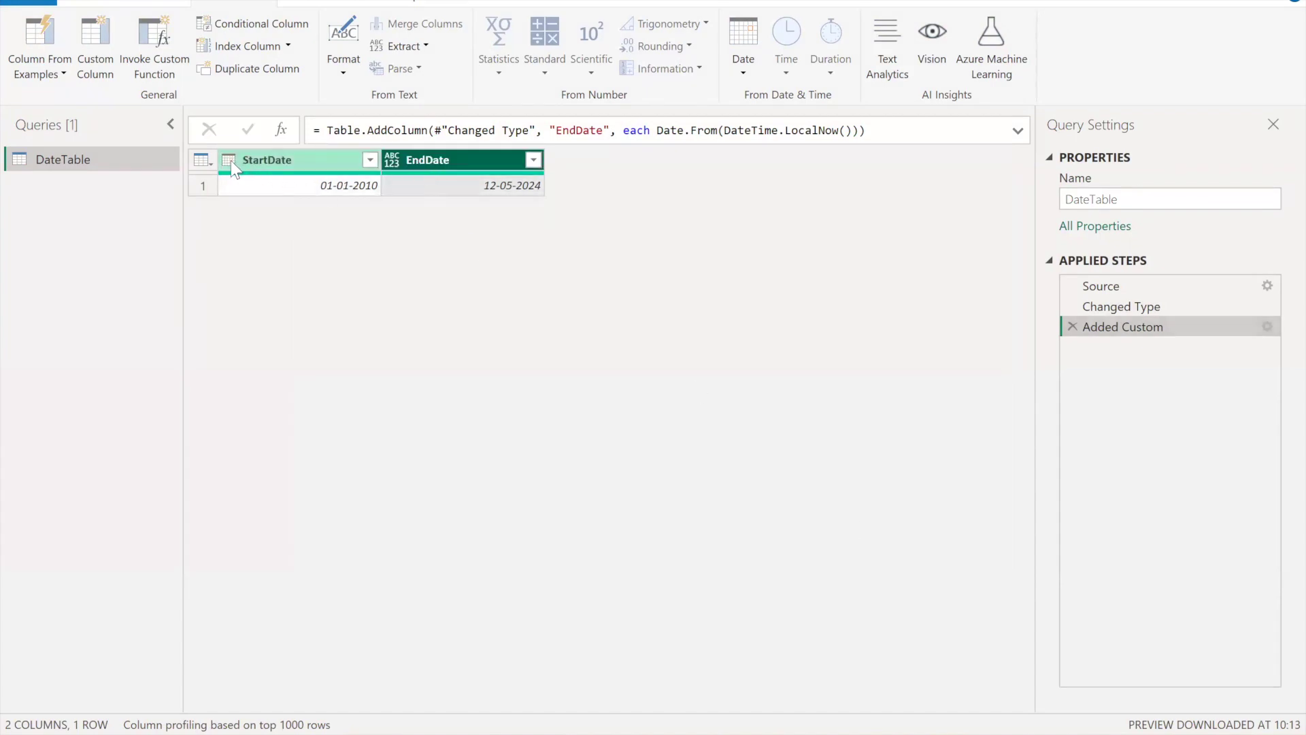
click(391, 160)
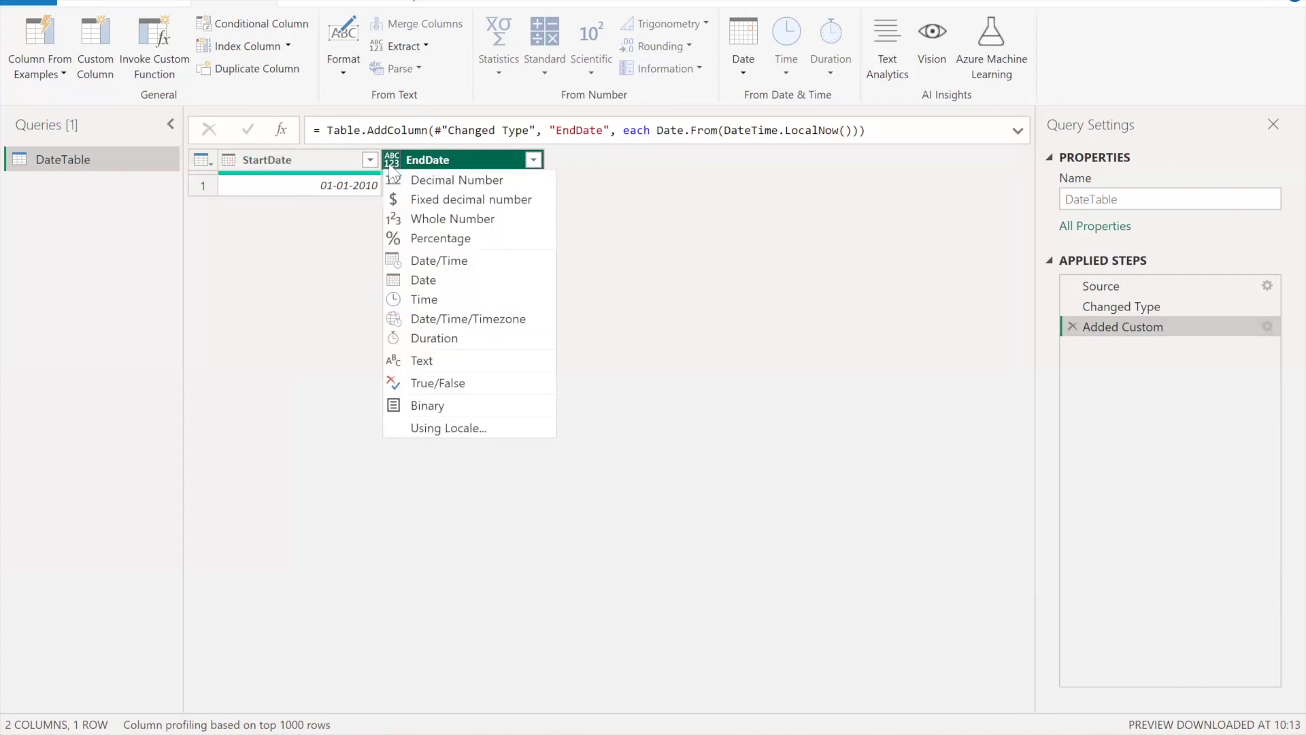
click(410, 278)
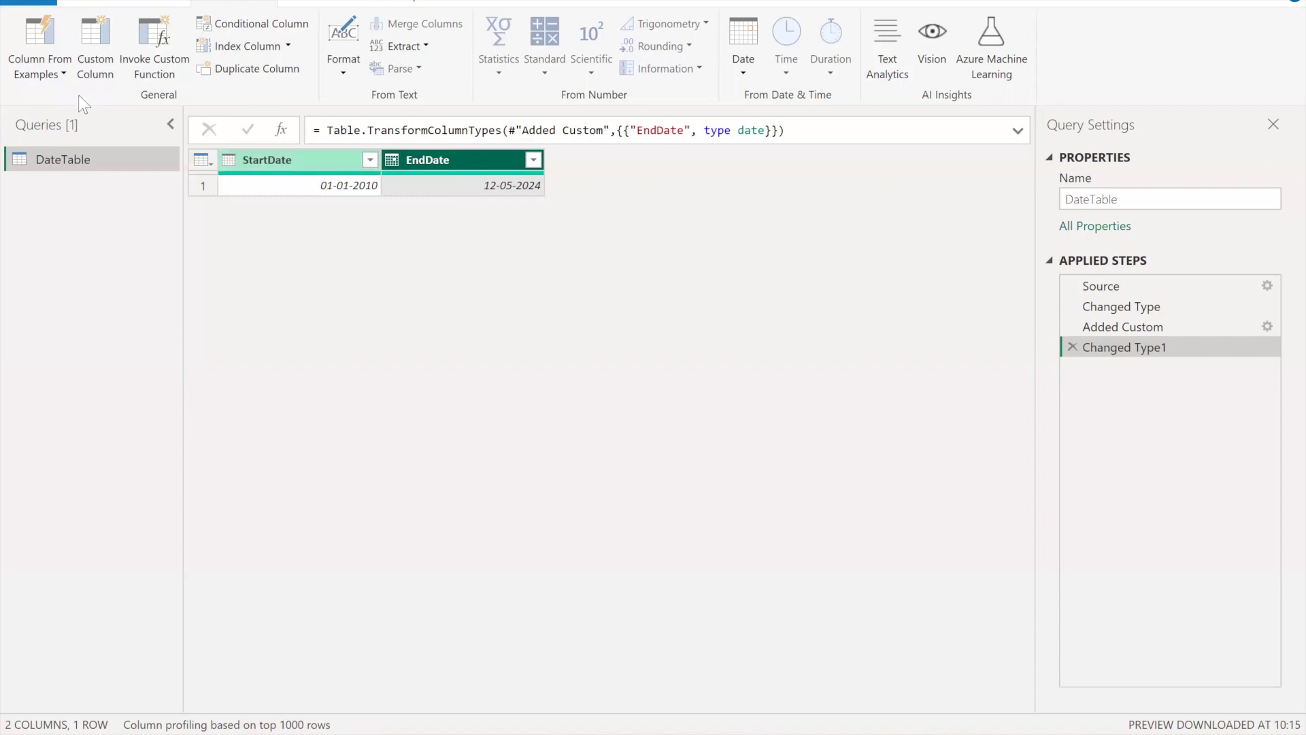
Start a custom column in DateTable and name it Dates.
click(95, 55)
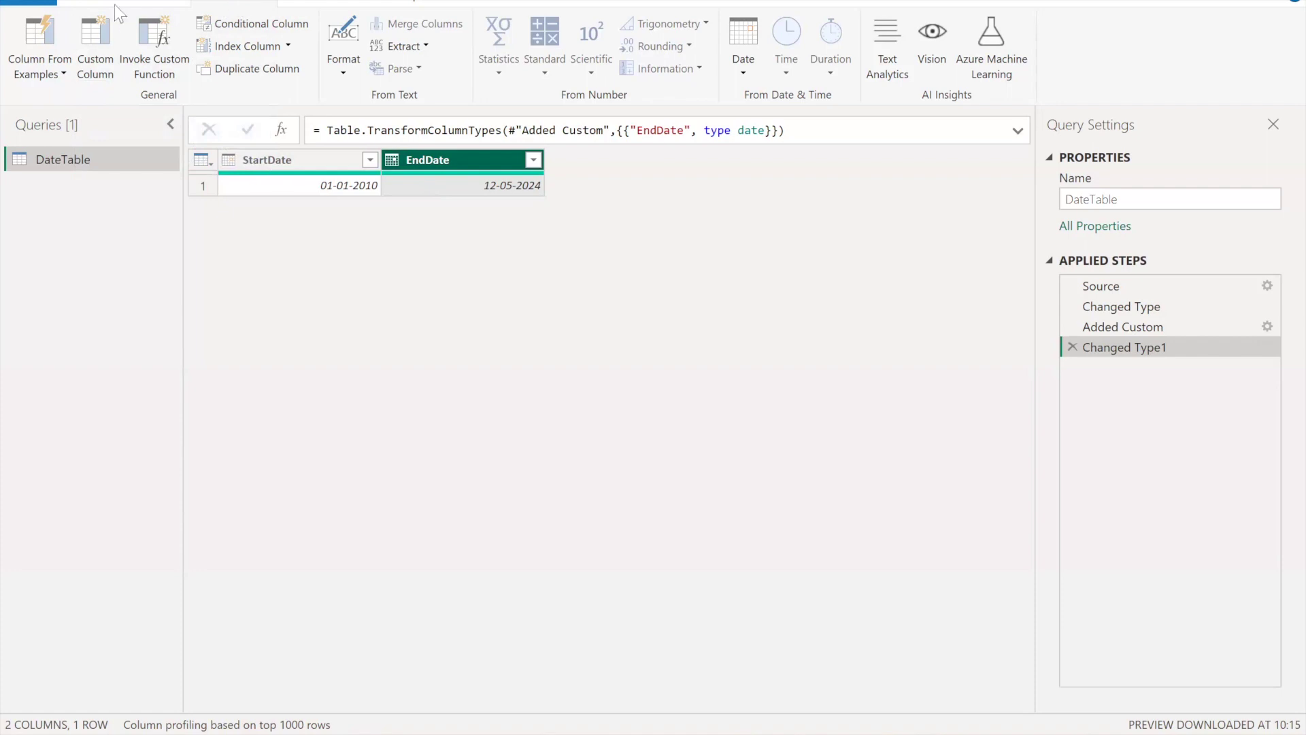
click(98, 34)
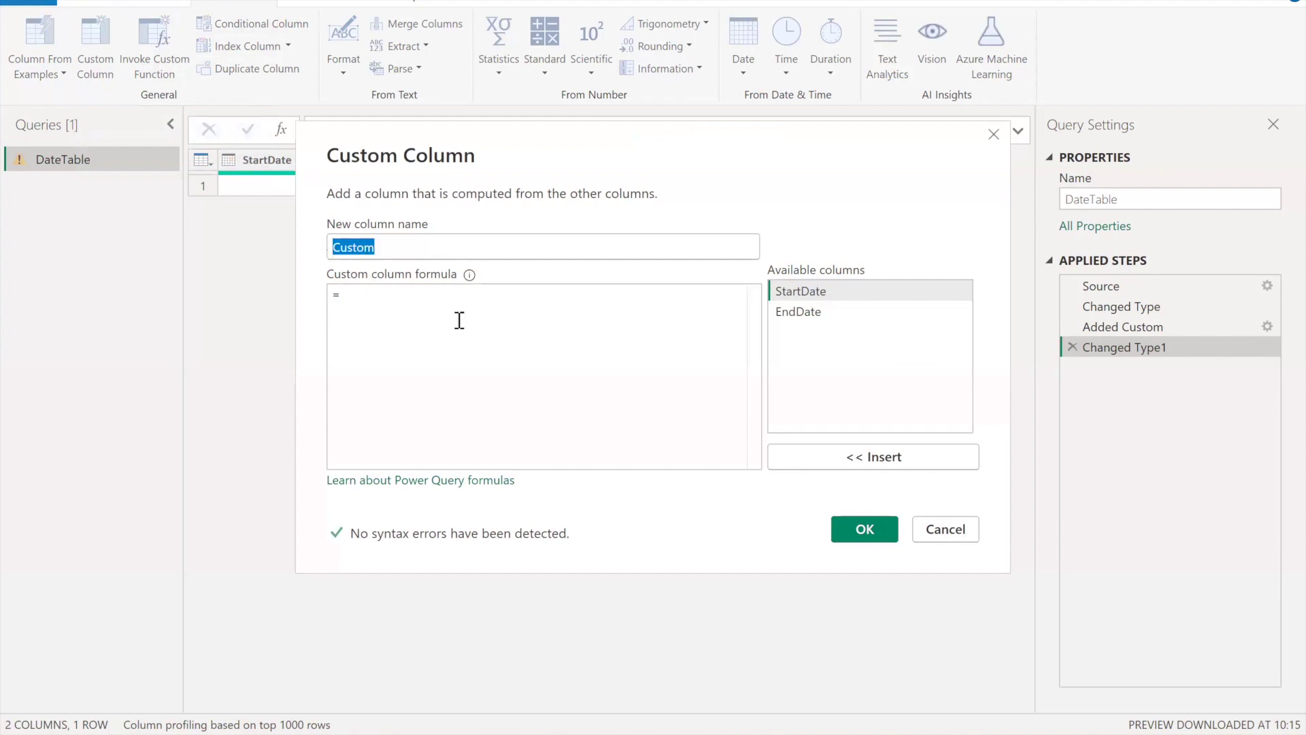
text(Da)
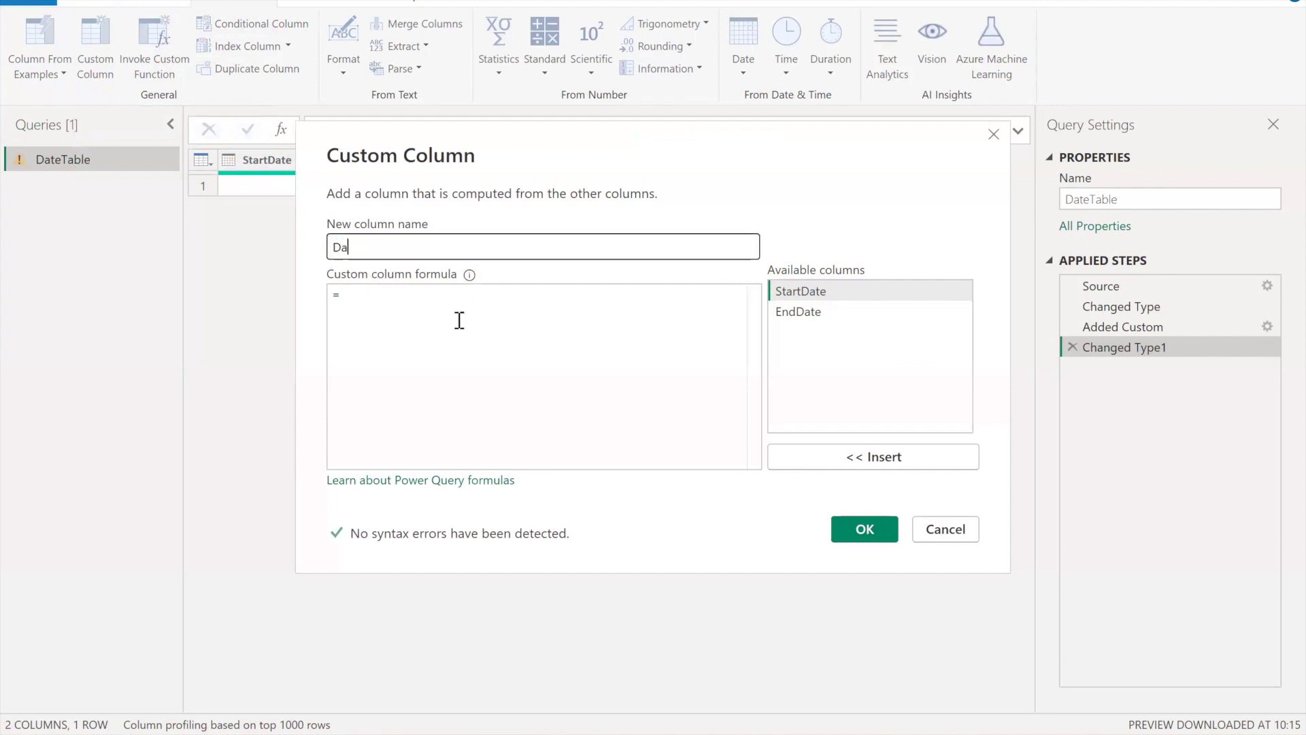
text(tes)
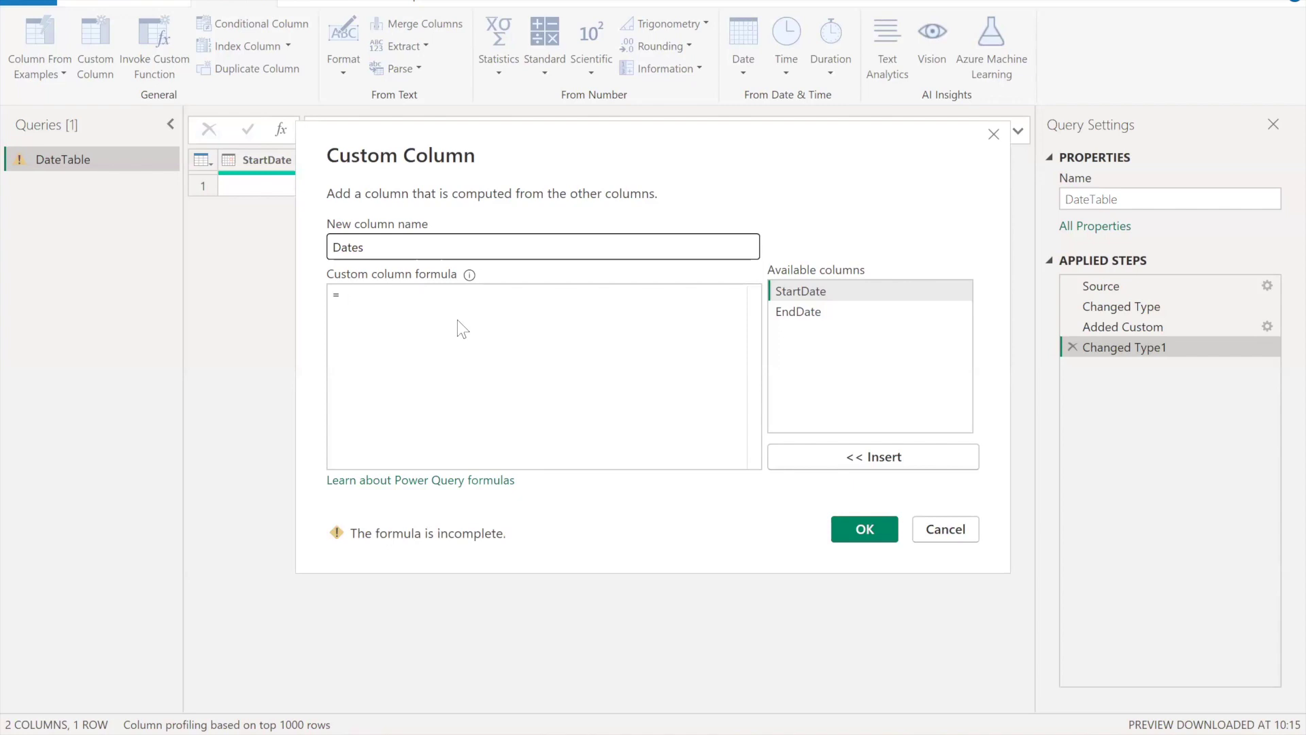
Begin the Dates column formula in curly braces as {Number.Frome([StartDate])..}, inserting the StartDate column as the range start.
click(496, 316)
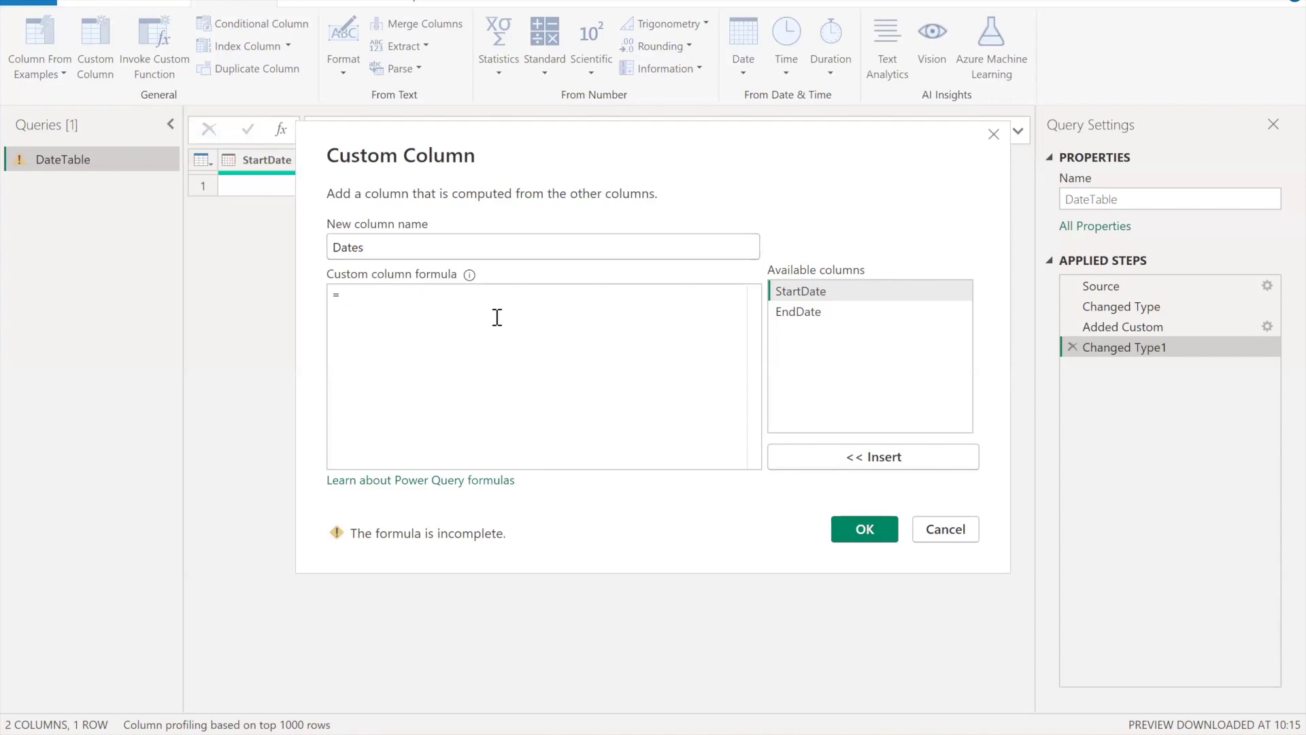
text({})
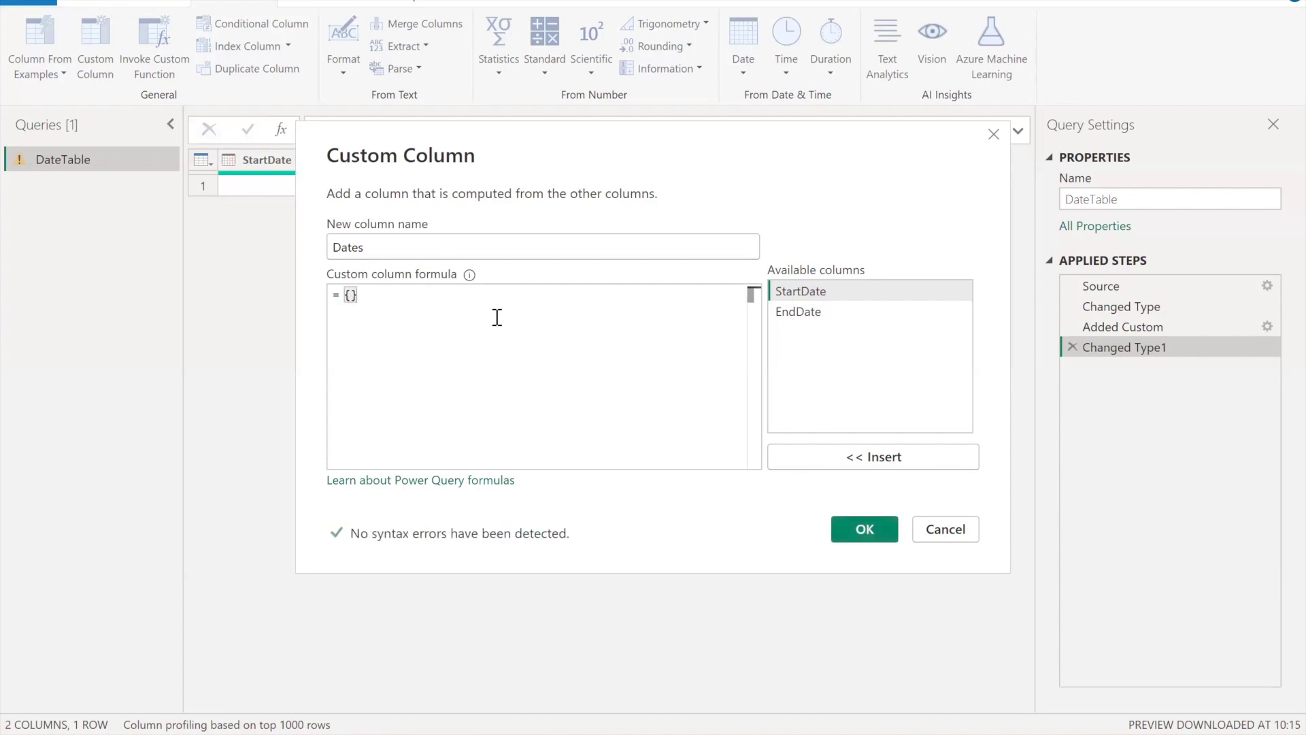
key(Left)
text(Num)
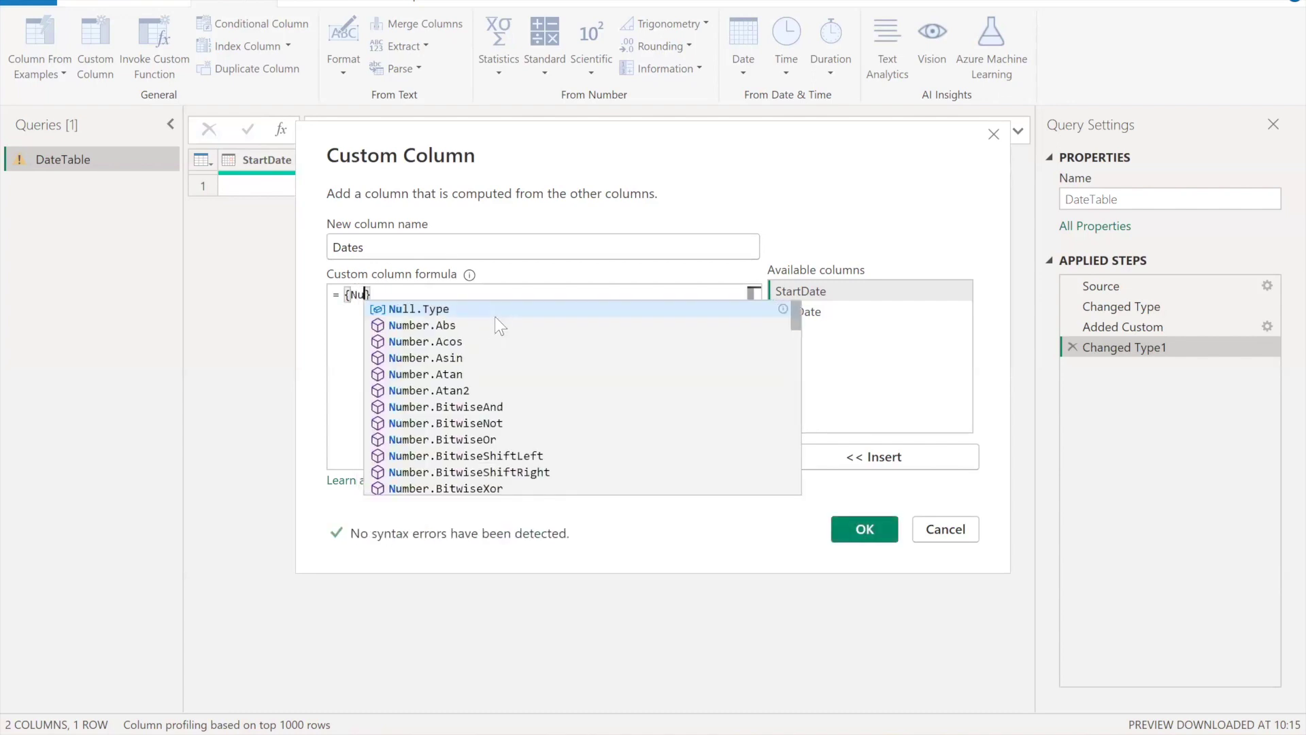
text(b)
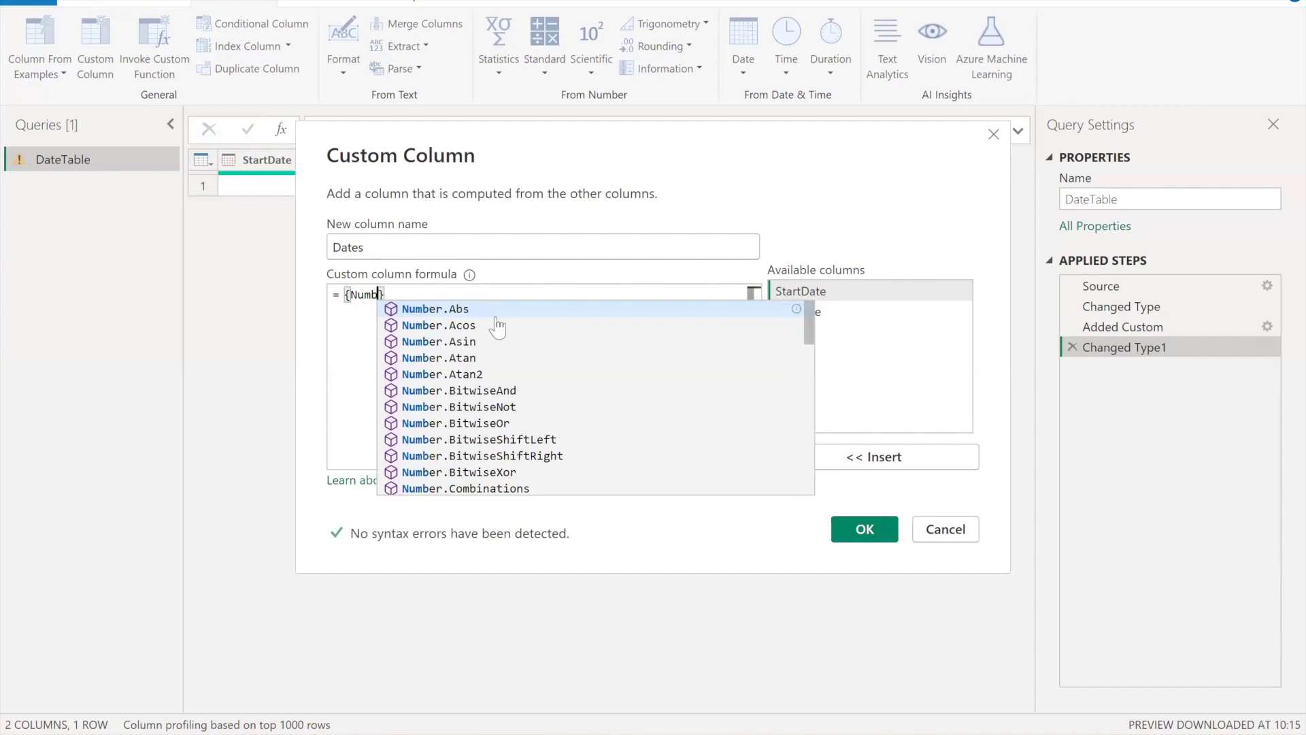
text(er)
text(.From)
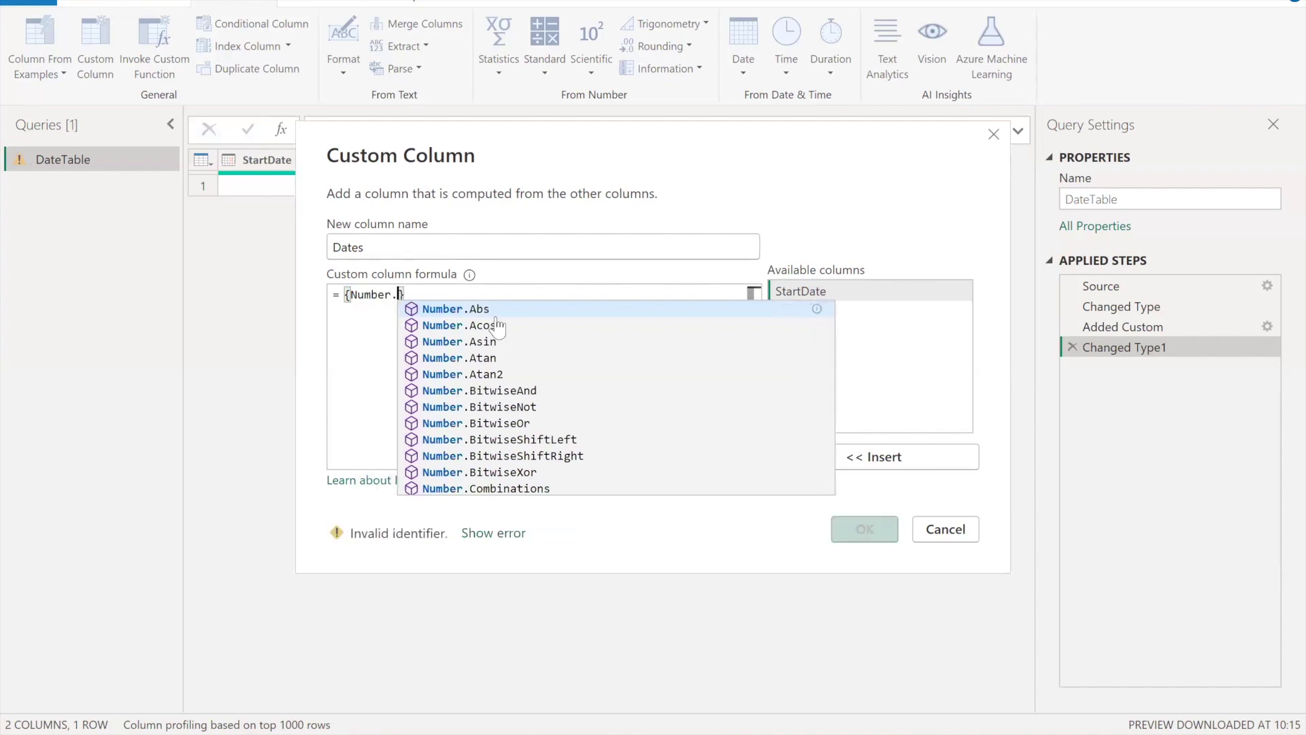
text(e)
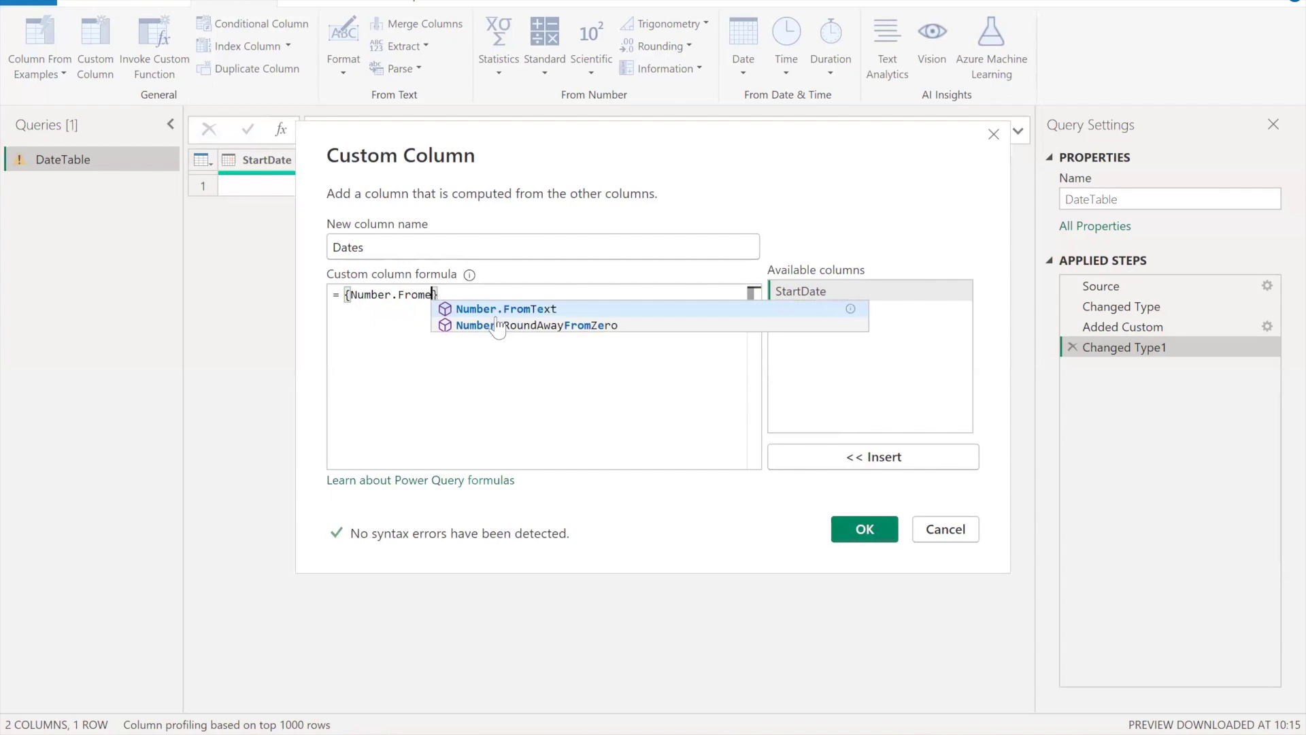
text(())
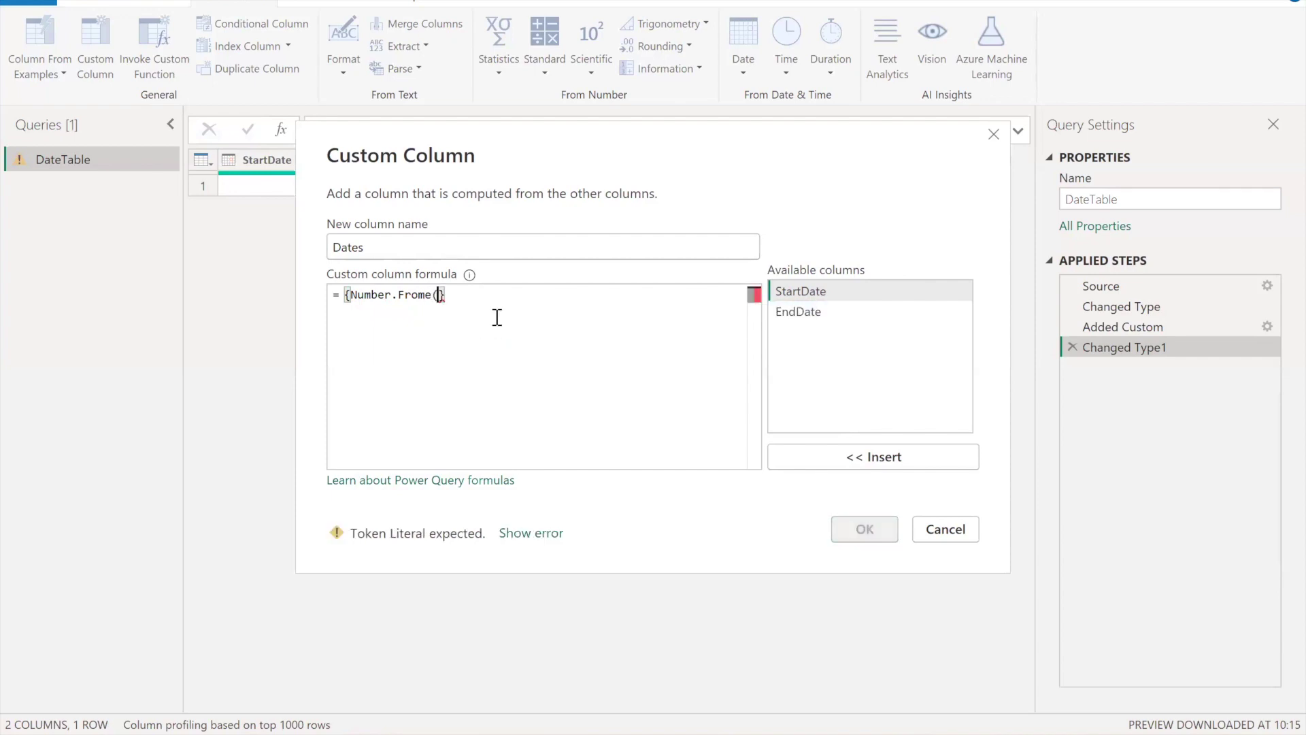
key(Left)
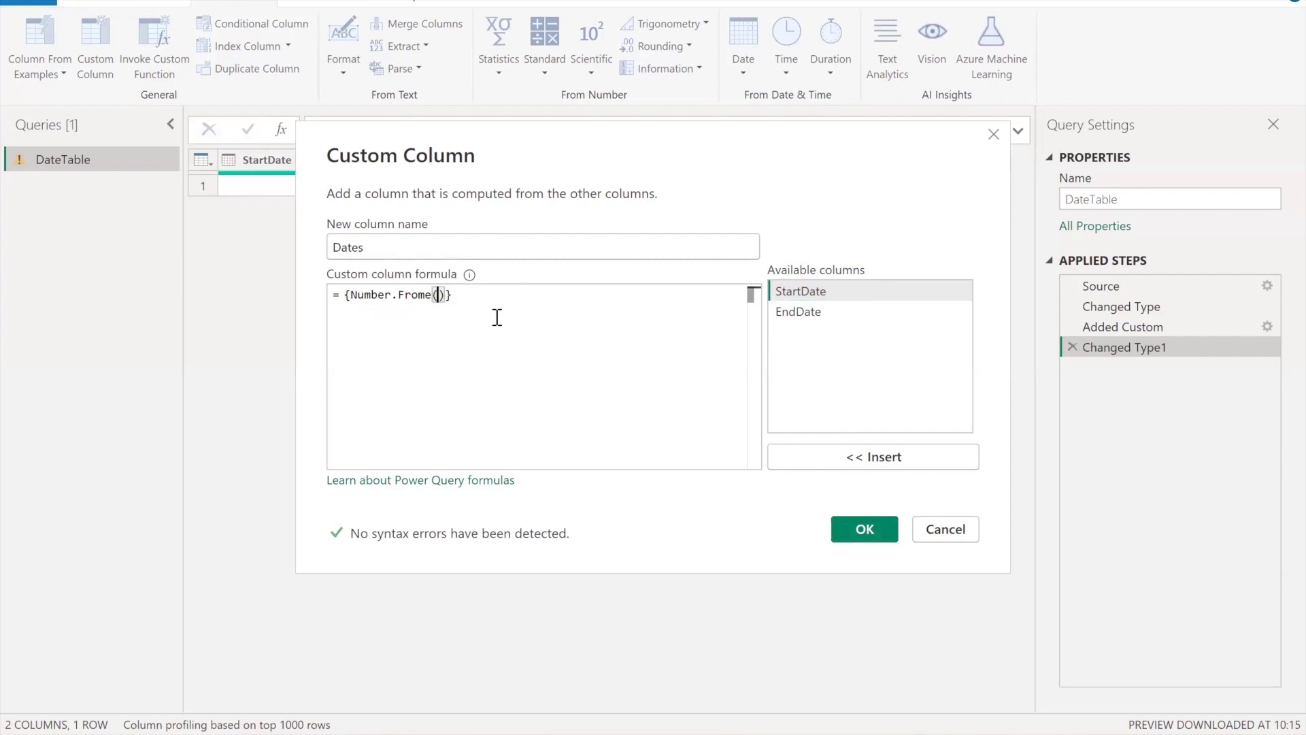
double_click(800, 292)
key(Right)
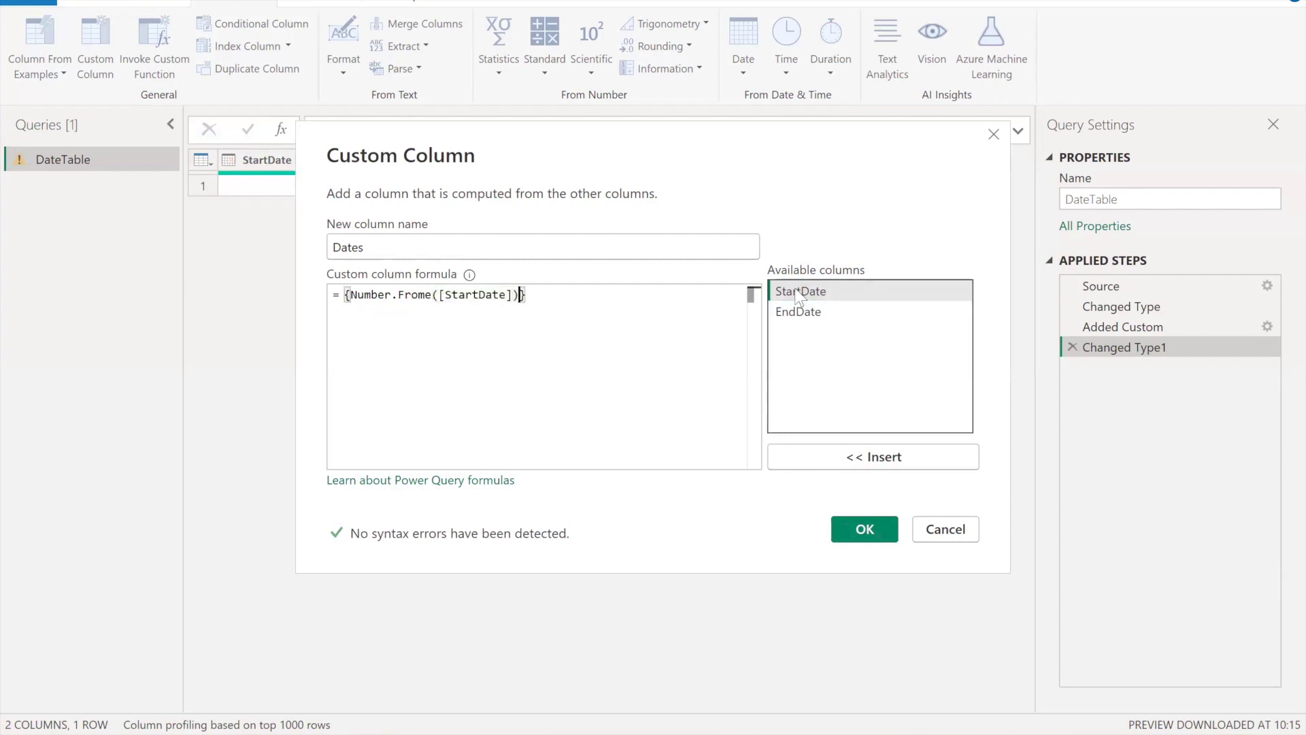
text(..)
key(Escape)
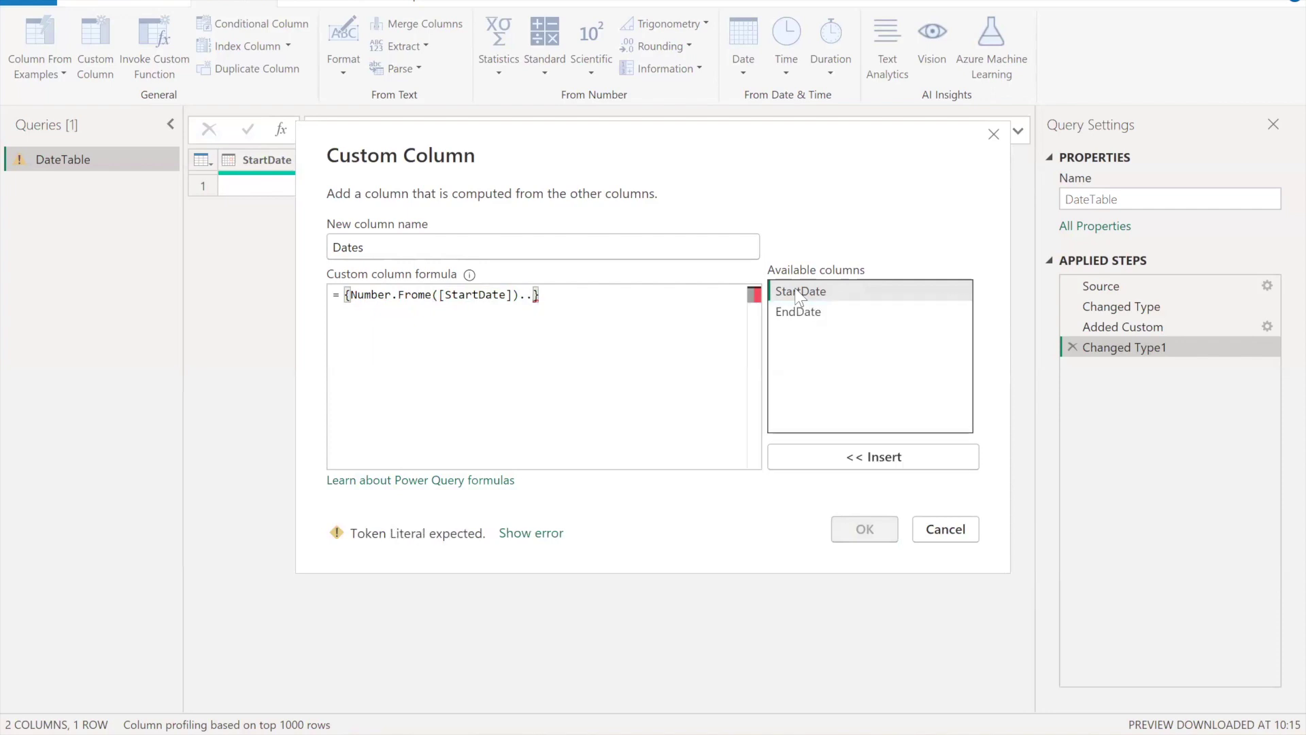
Complete the range in the Dates formula with Number.From([EndDate]) after the two dots.
text(Numb)
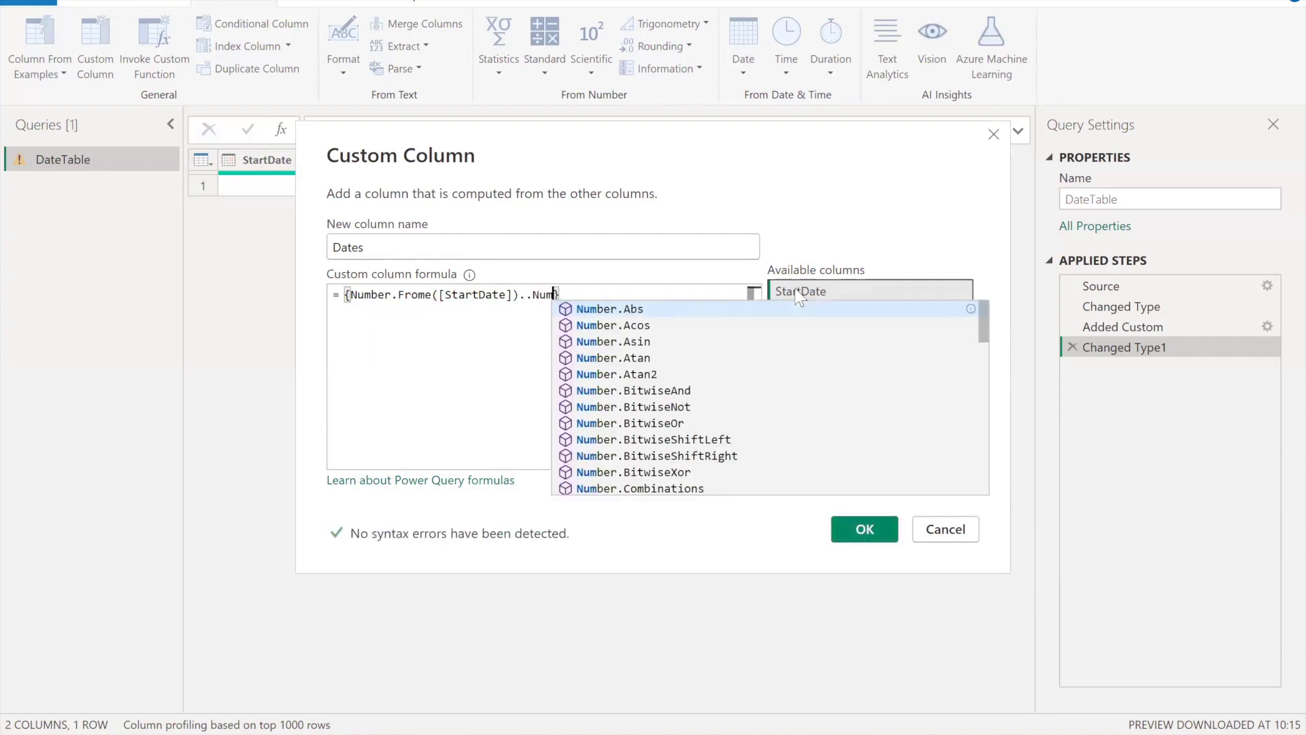
text(er.Frome)
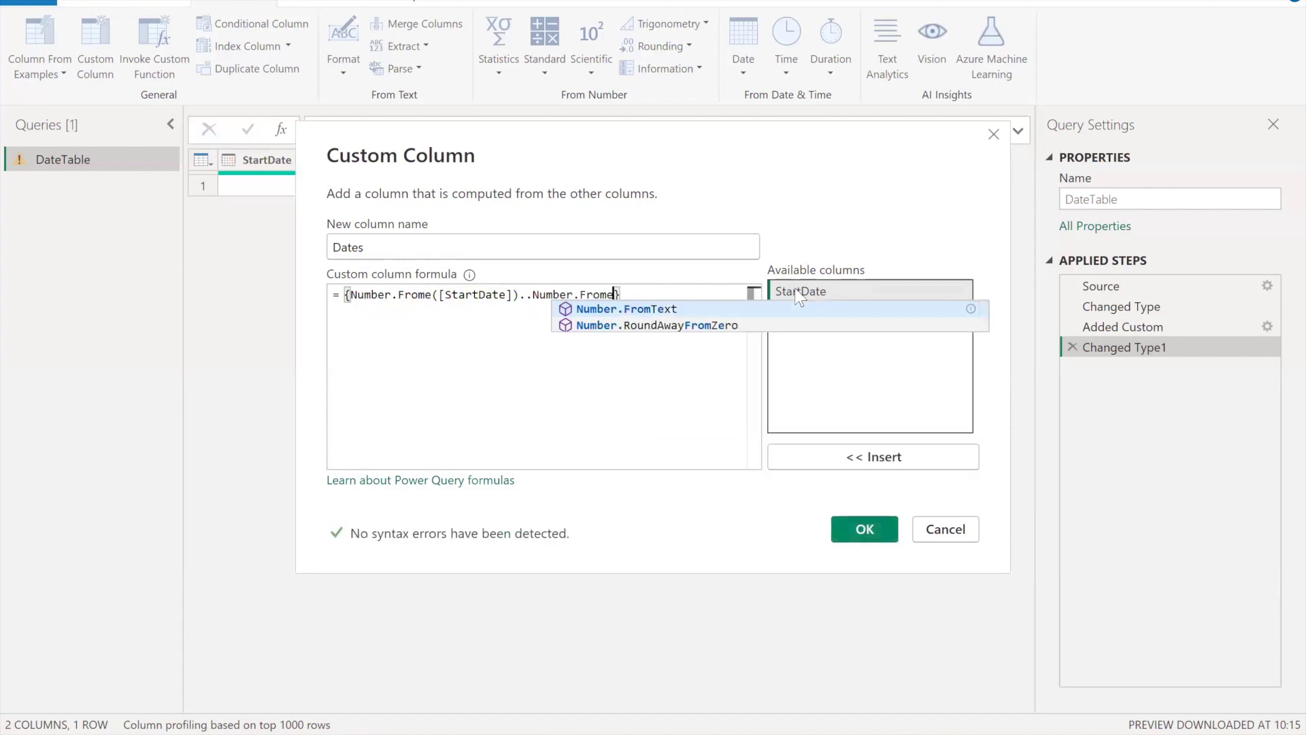
key(BackSpace)
text(()
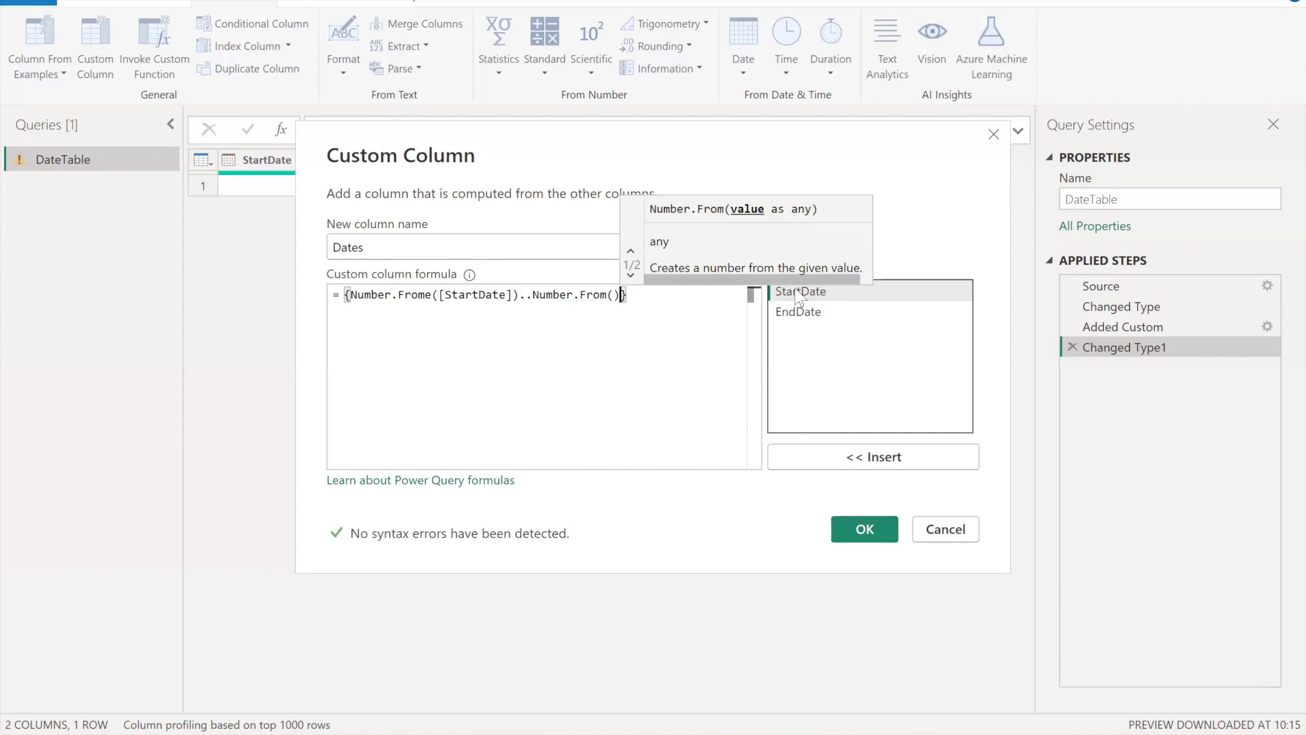
double_click(828, 311)
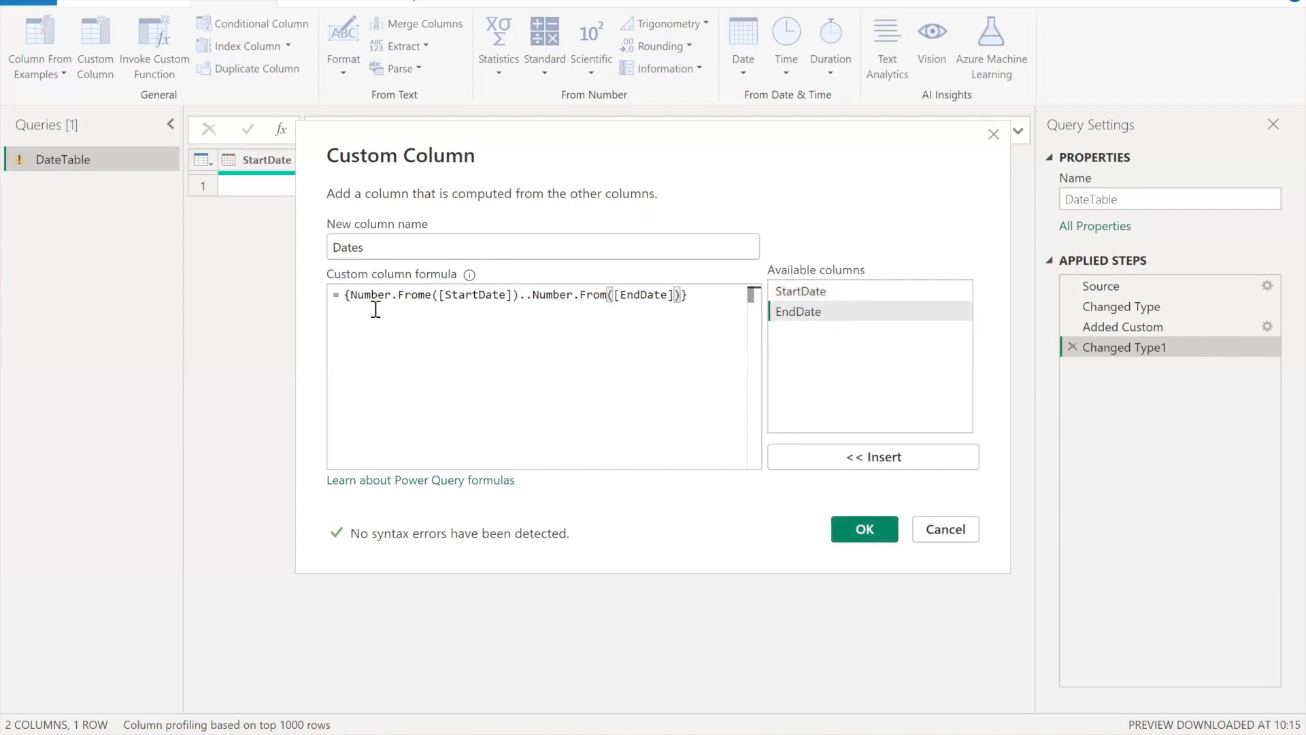
Correct the misspelled Number.Frome to Number.From in the Dates formula and create the column.
click(423, 300)
key(BackSpace)
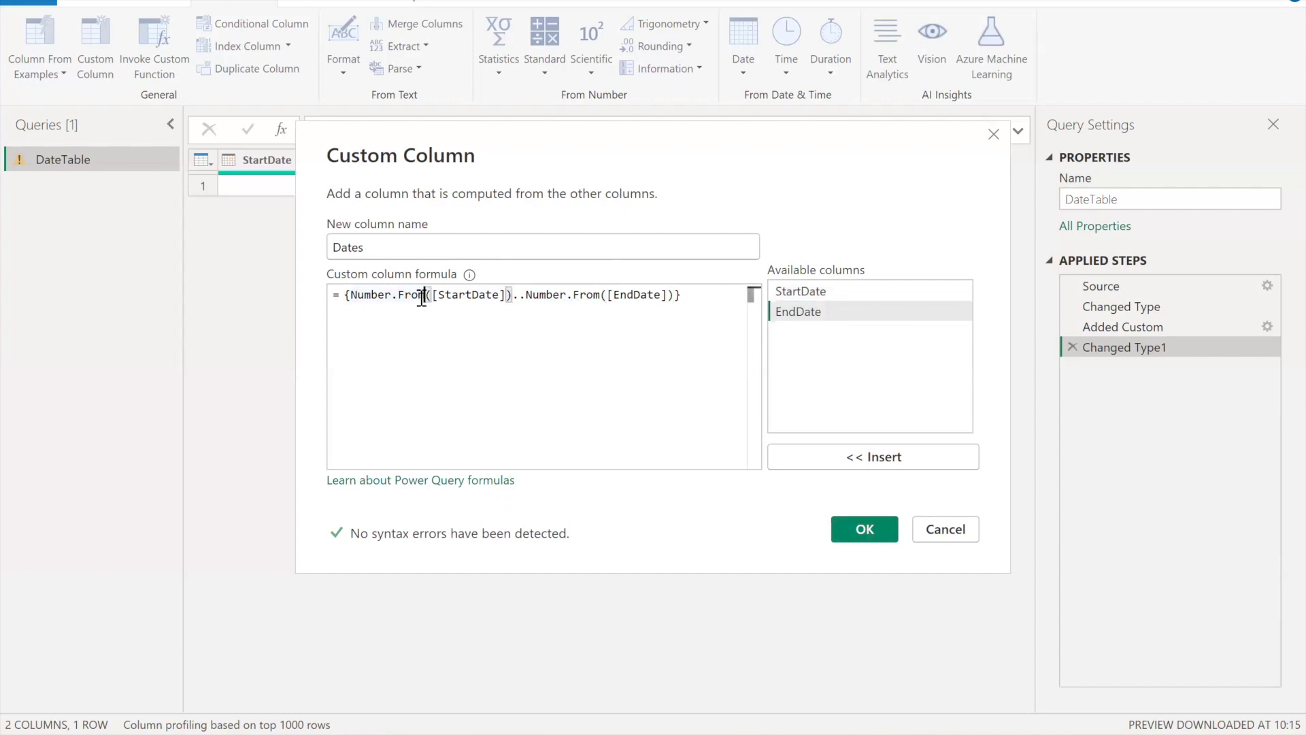
click(518, 300)
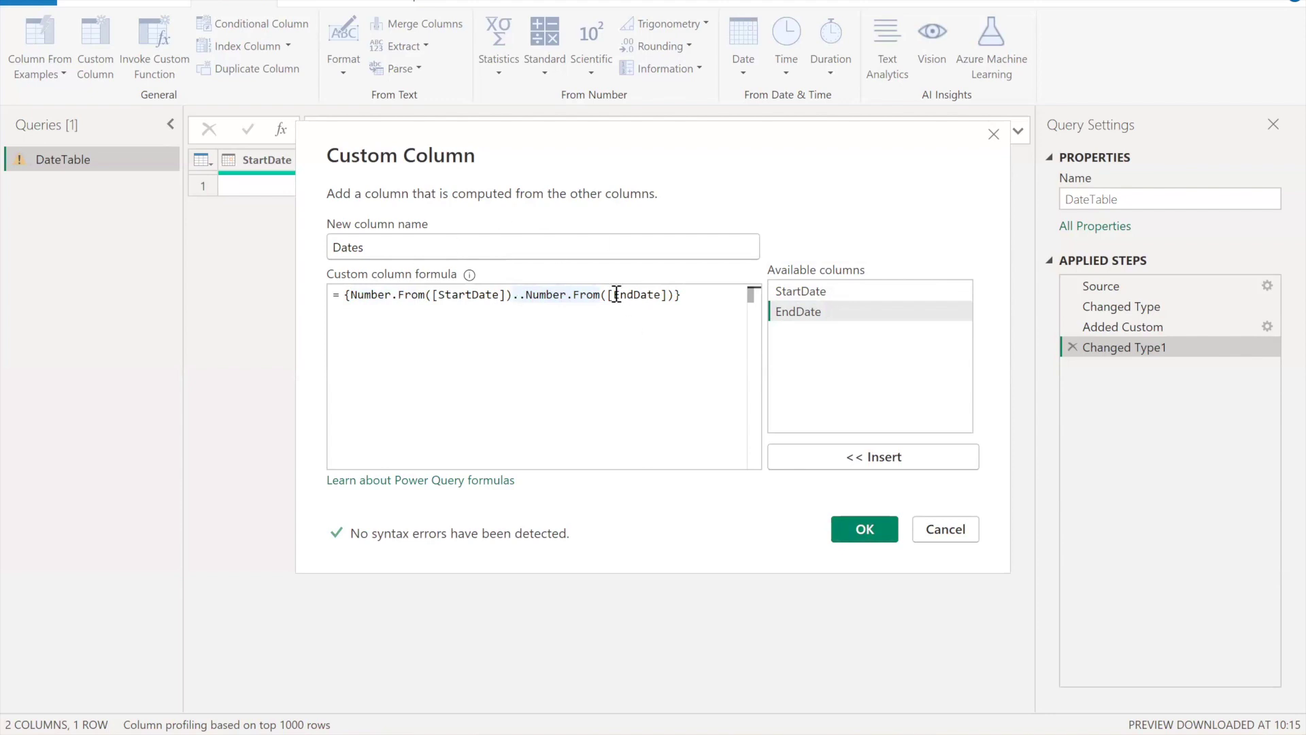
click(862, 529)
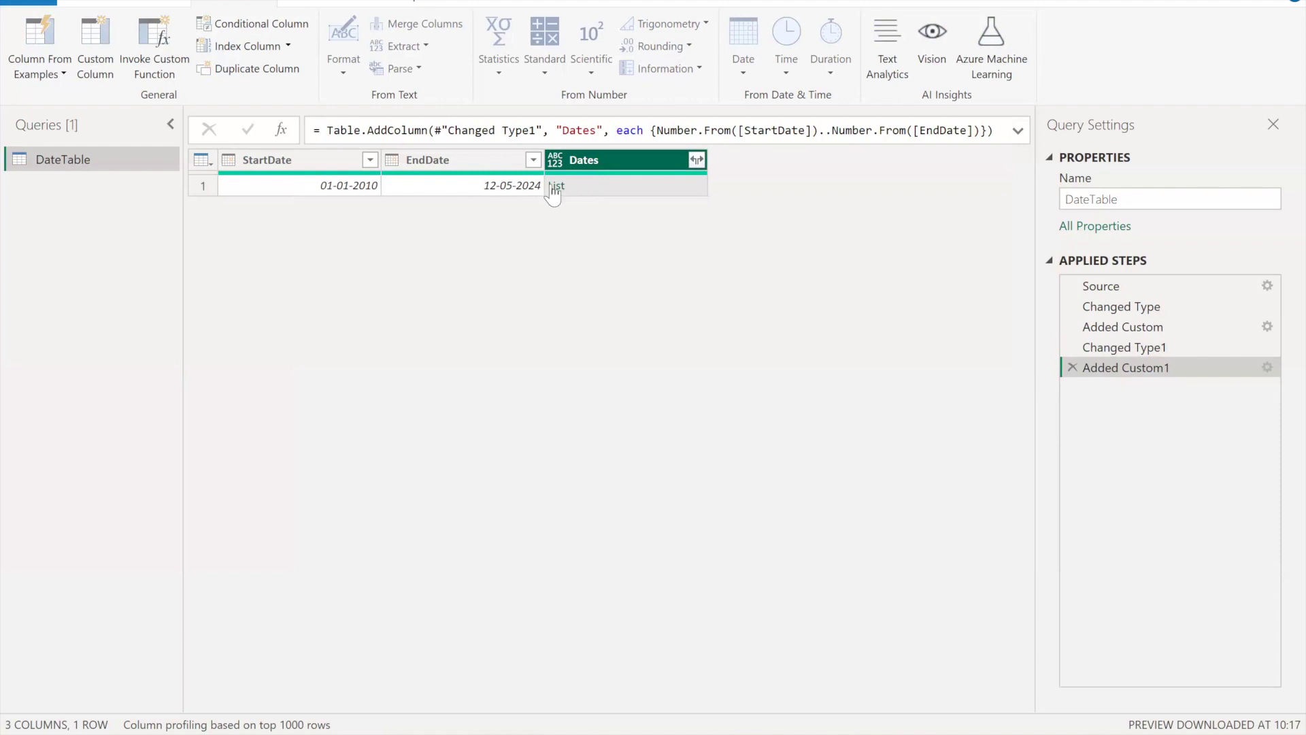
click(1267, 367)
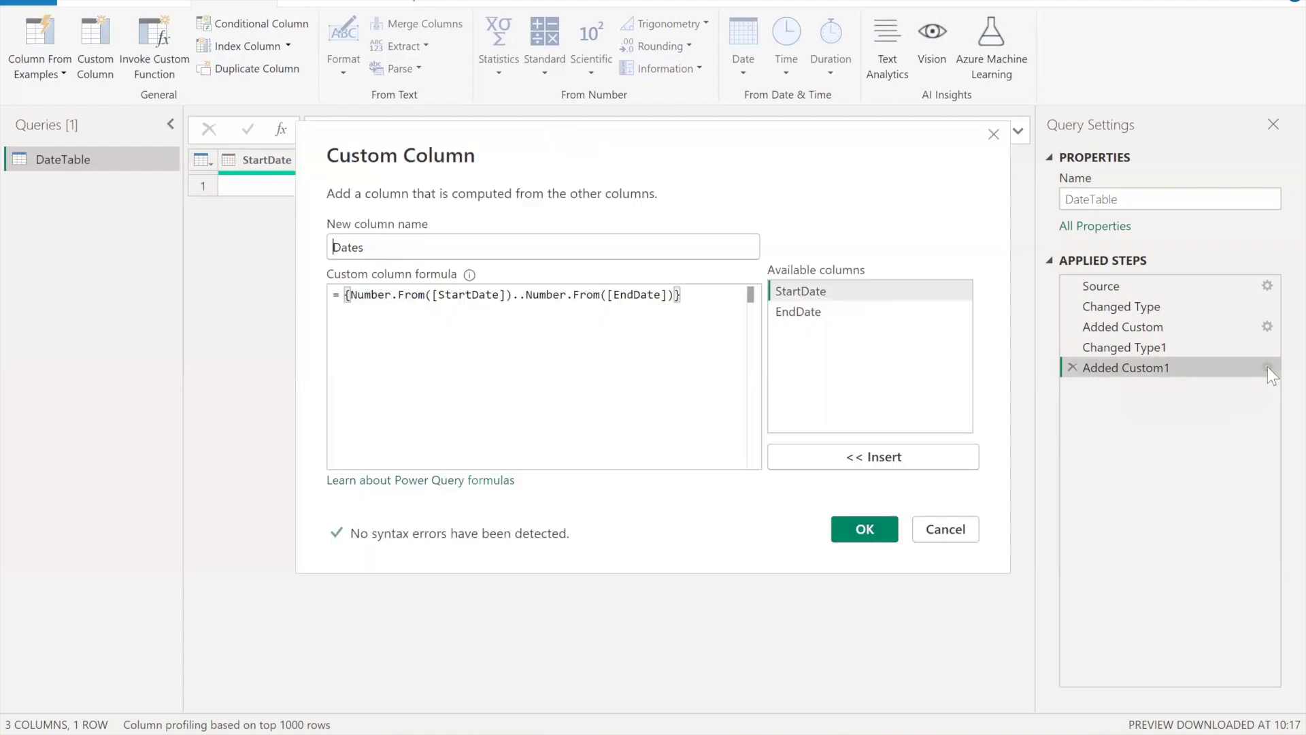
click(863, 537)
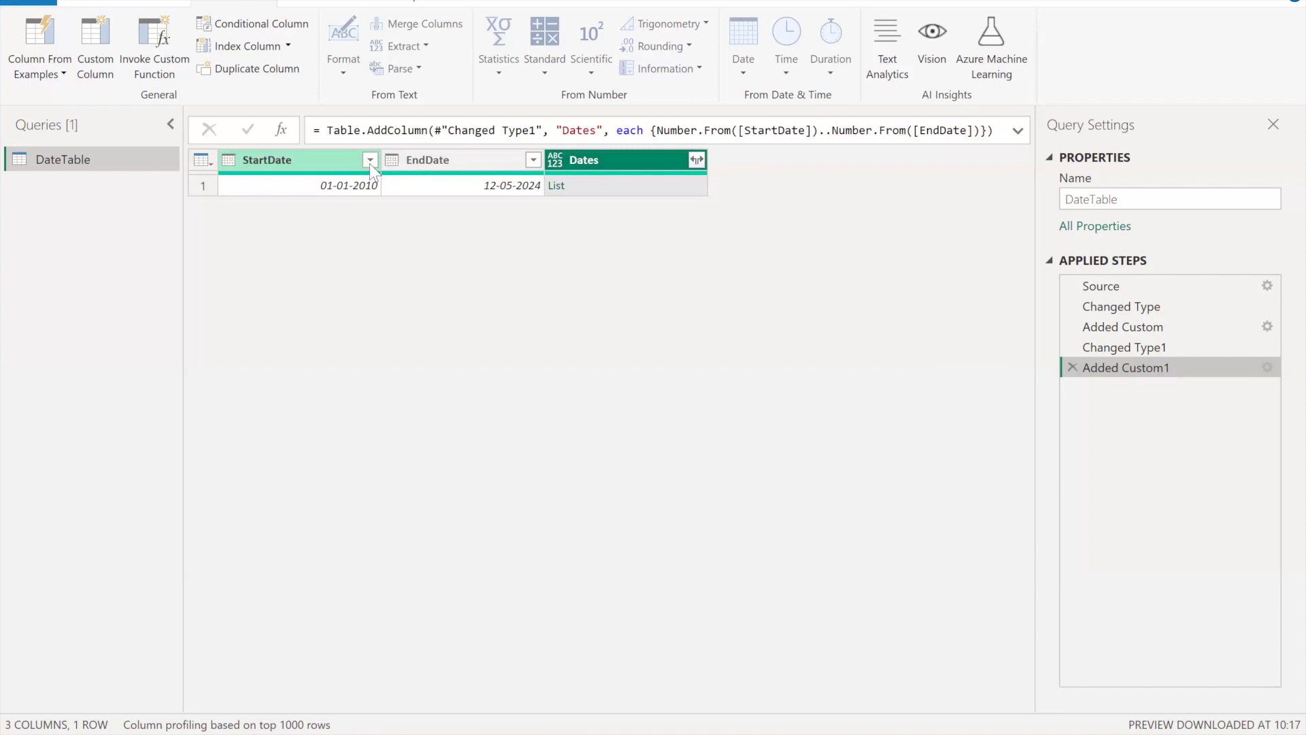
Expand the list in the Dates column to new rows.
click(697, 160)
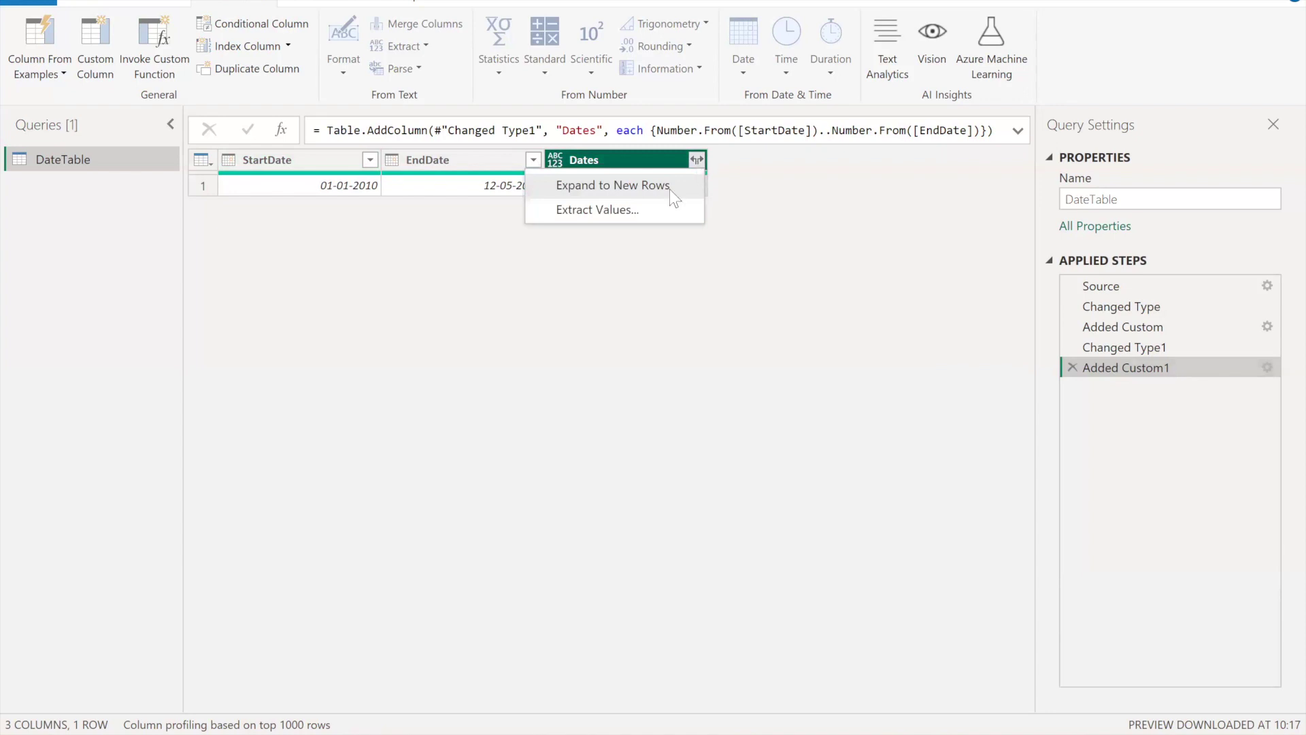
click(696, 158)
click(696, 157)
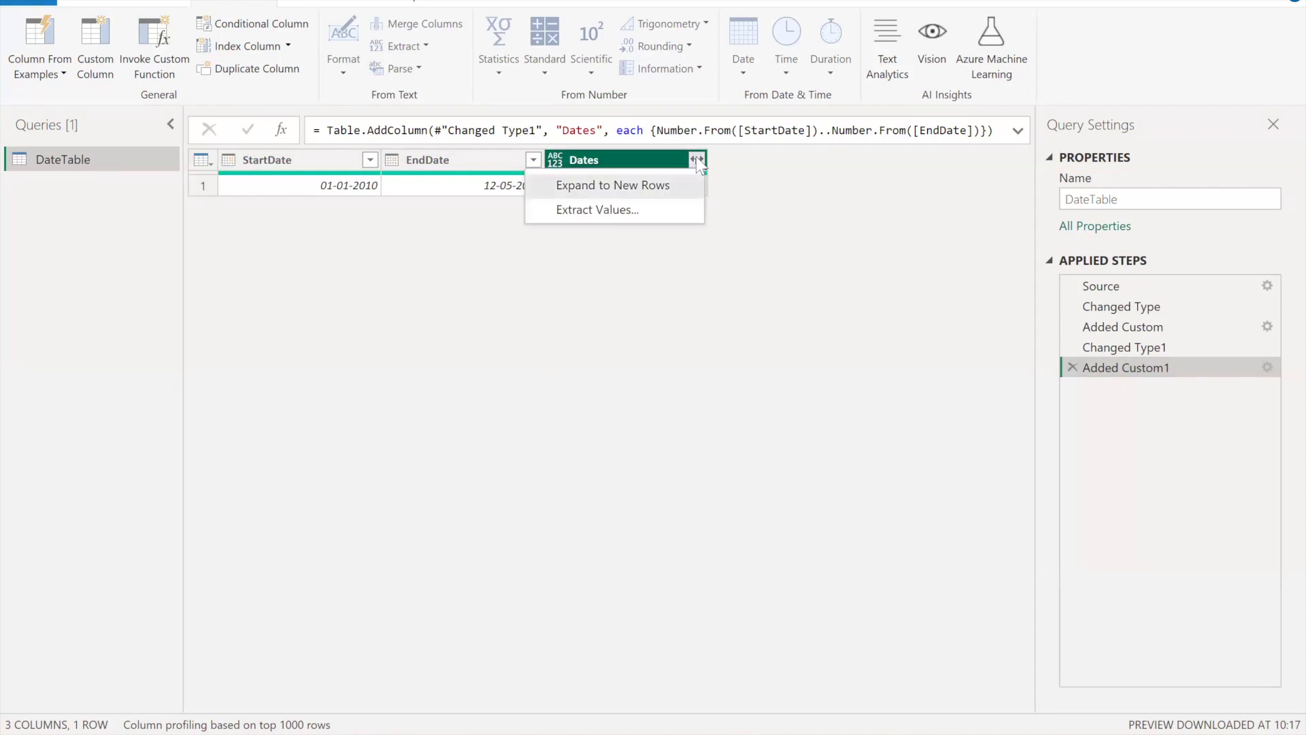
click(655, 188)
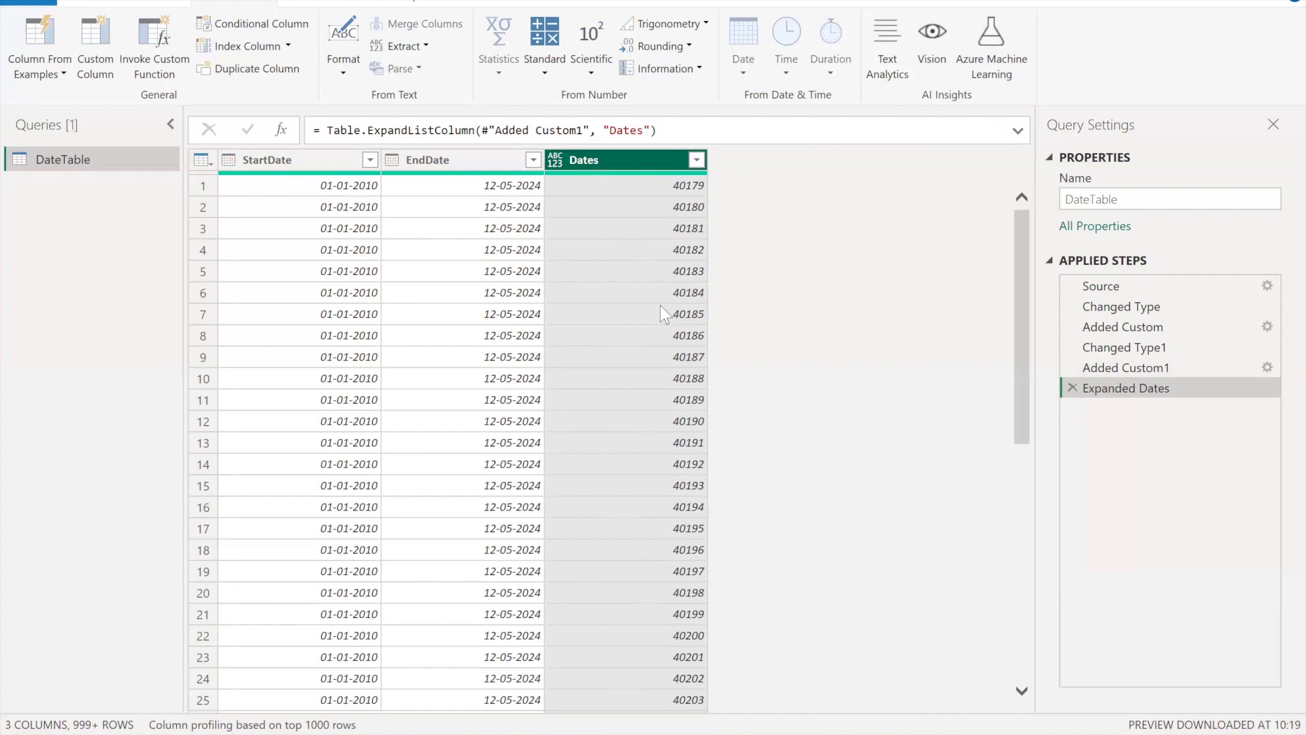
Set the data type of the Dates column to Date.
click(556, 161)
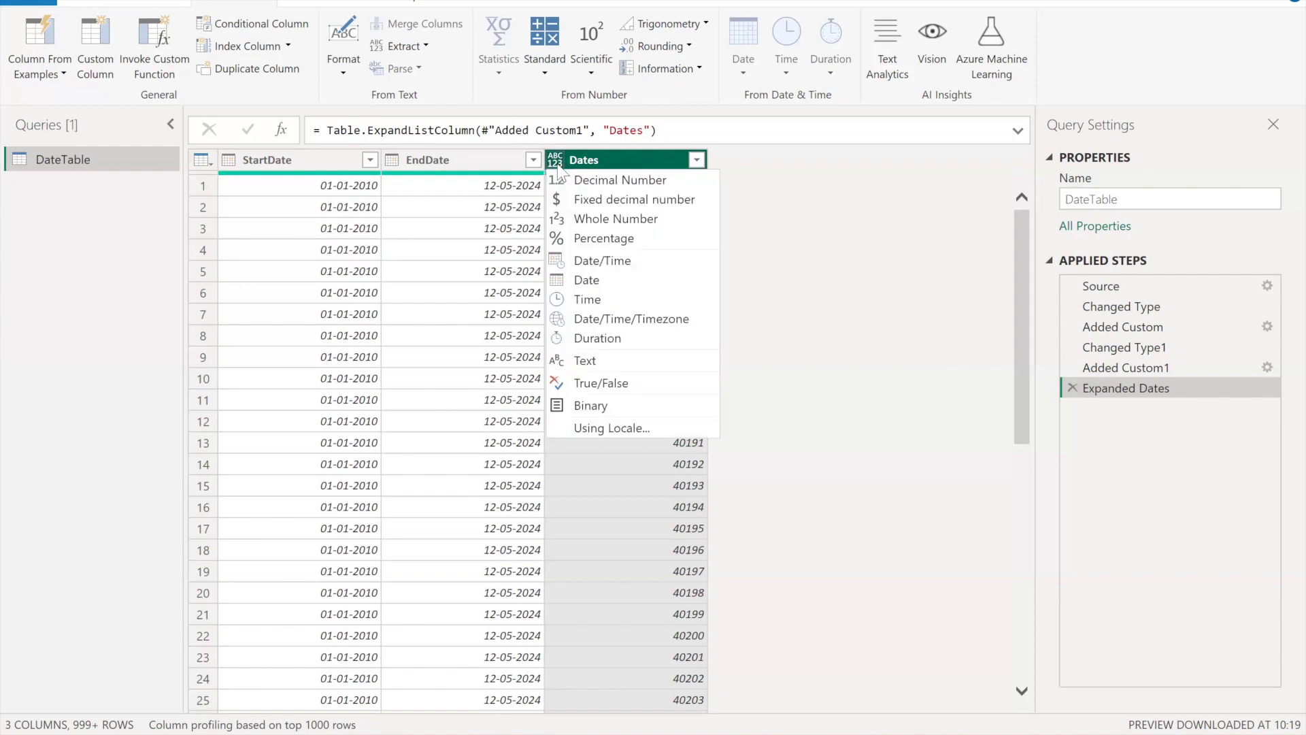
click(589, 278)
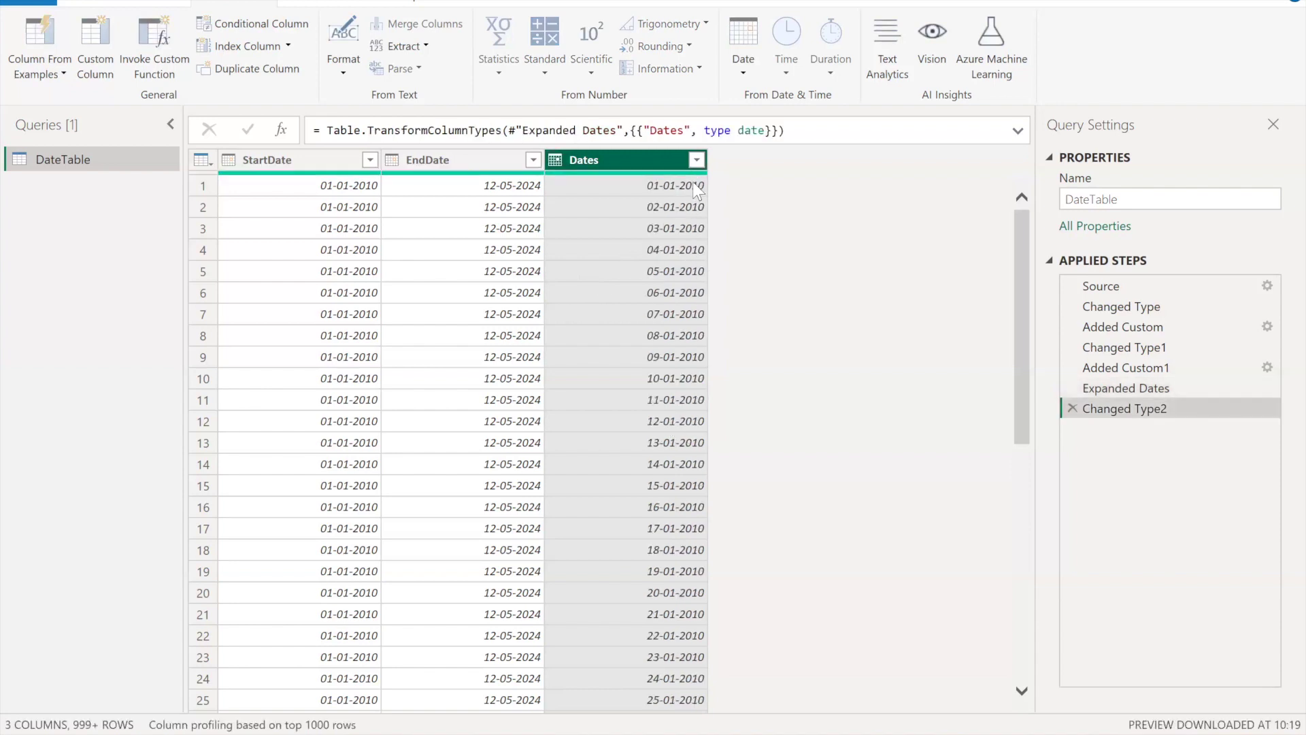
click(697, 160)
click(697, 159)
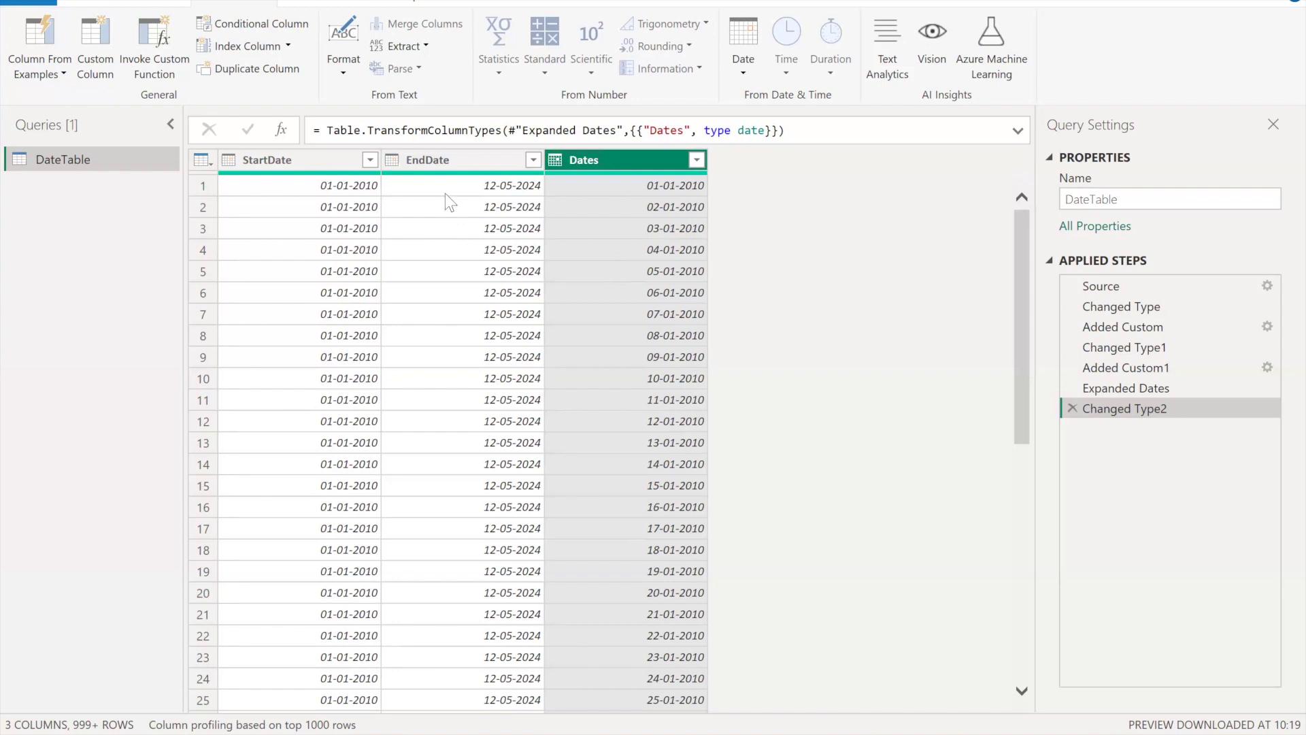
Remove the StartDate and EndDate columns from DateTable.
click(312, 156)
key(shift+Right)
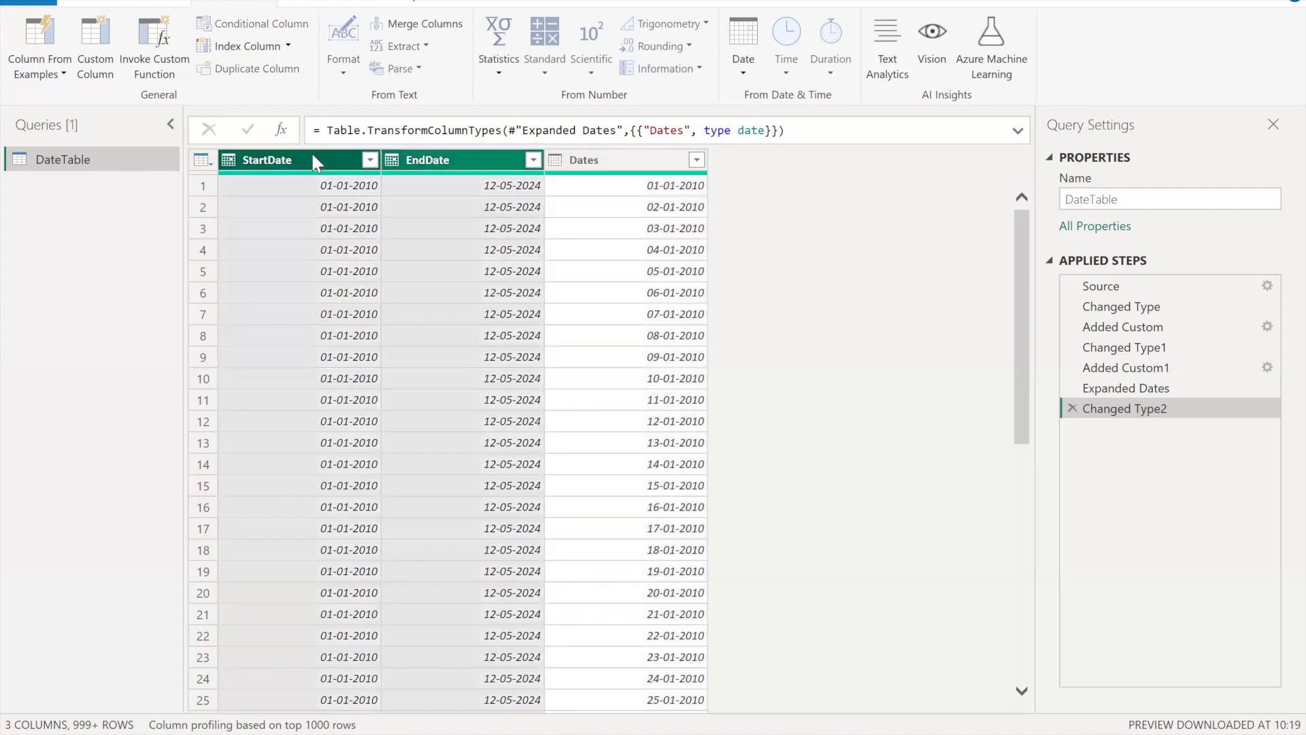
right_click(313, 158)
click(344, 187)
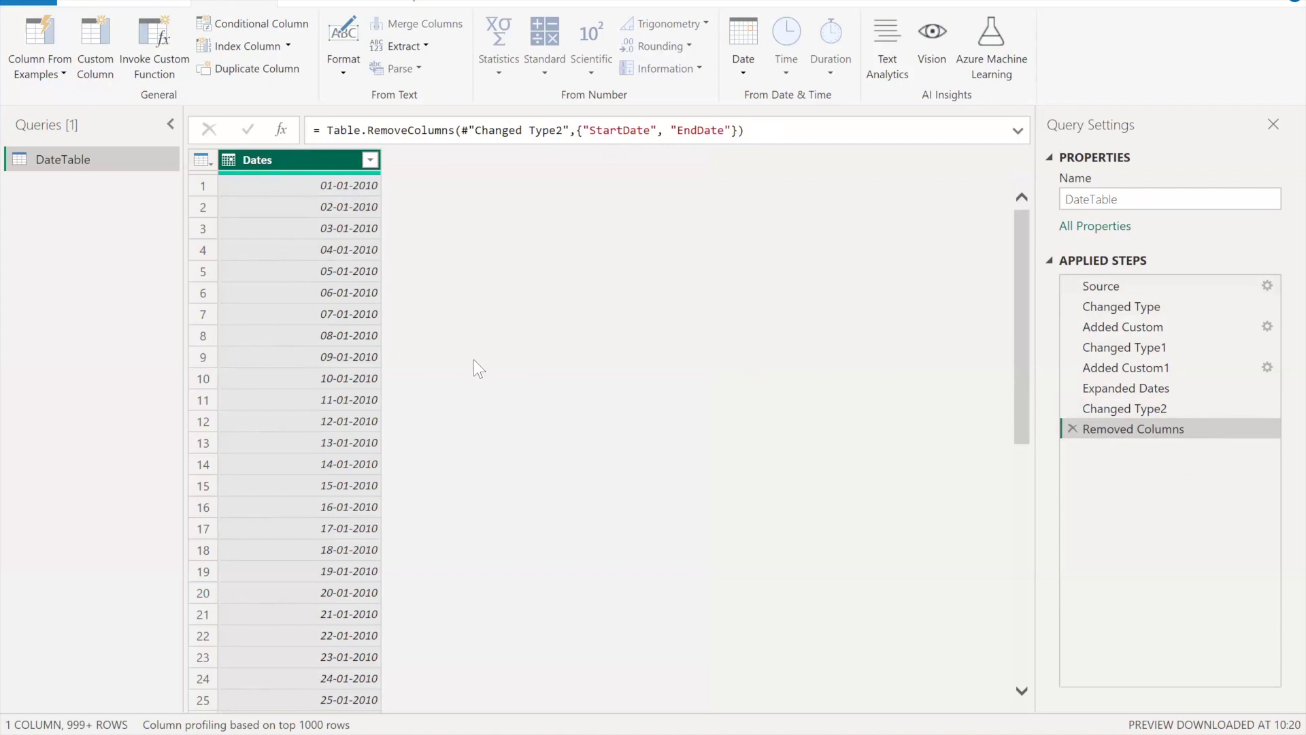
Review the Expanded Dates step and the options for its StartDate and EndDate columns, and return to the Removed Columns step.
click(85, 2)
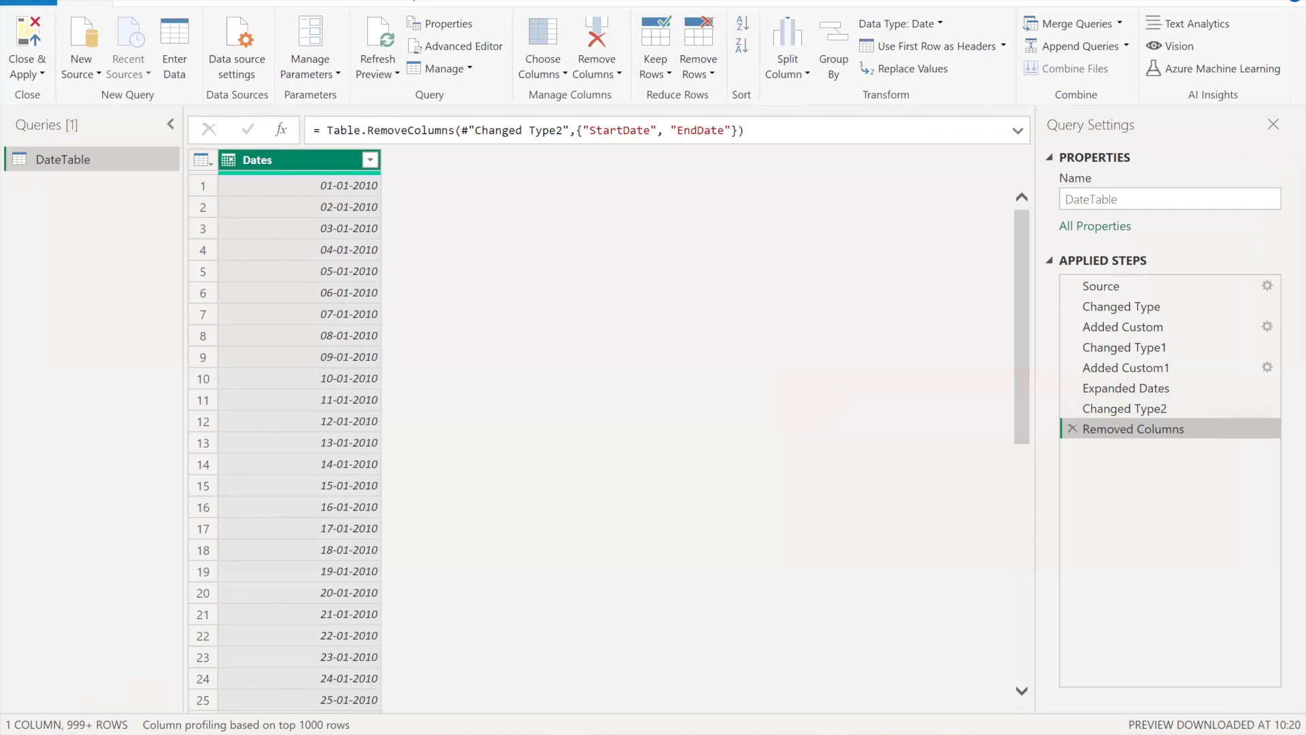
click(1089, 387)
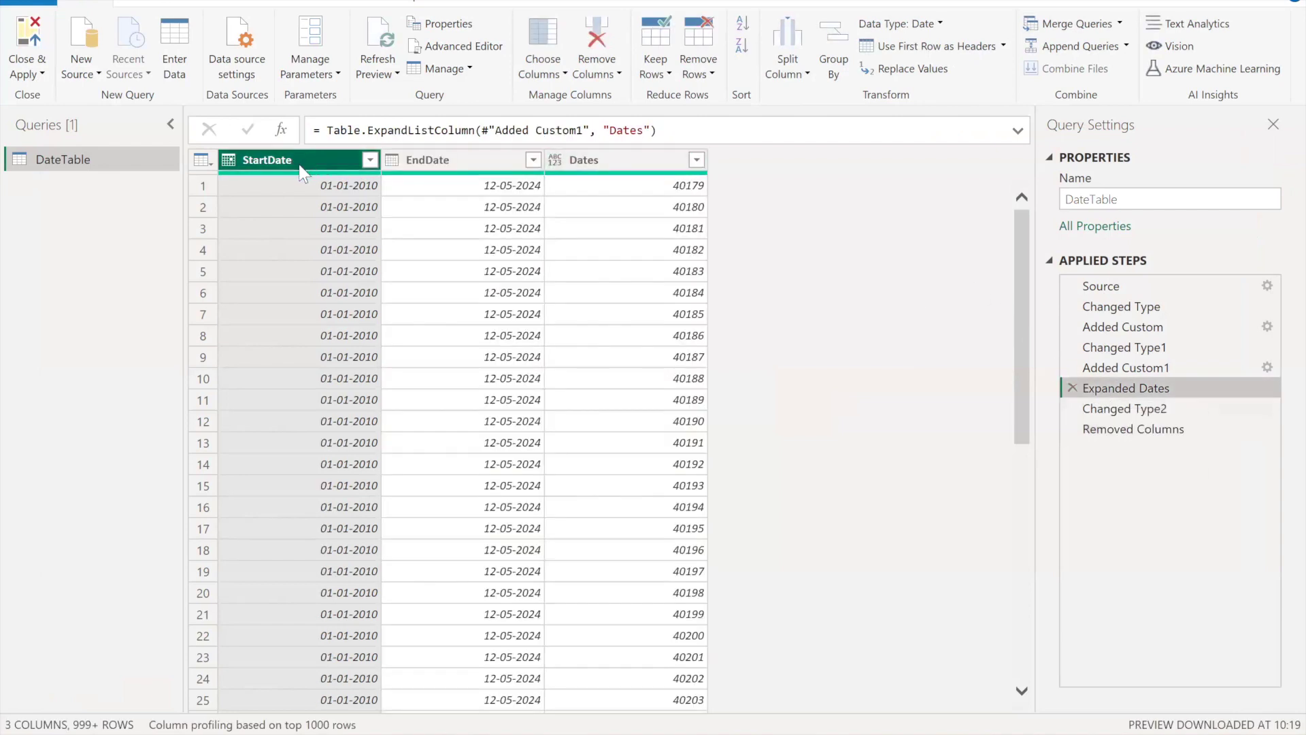
right_click(301, 171)
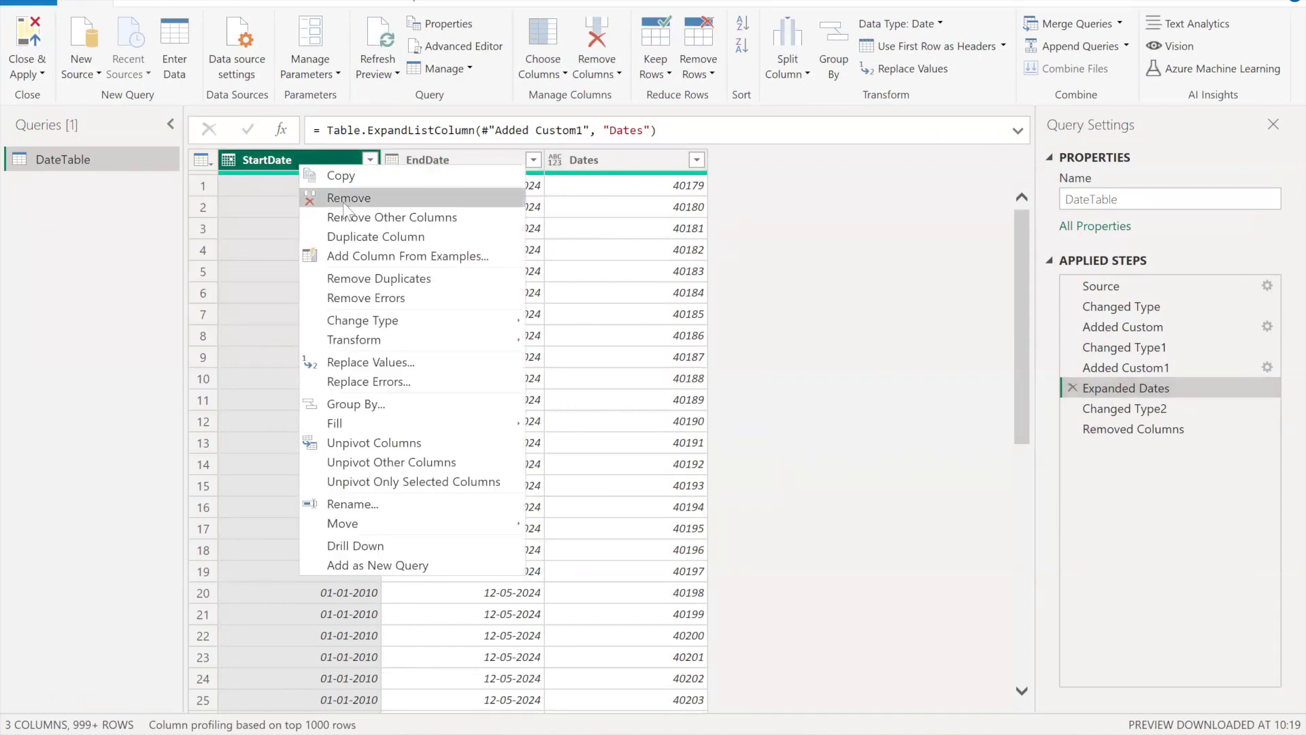
click(669, 284)
click(453, 163)
right_click(454, 165)
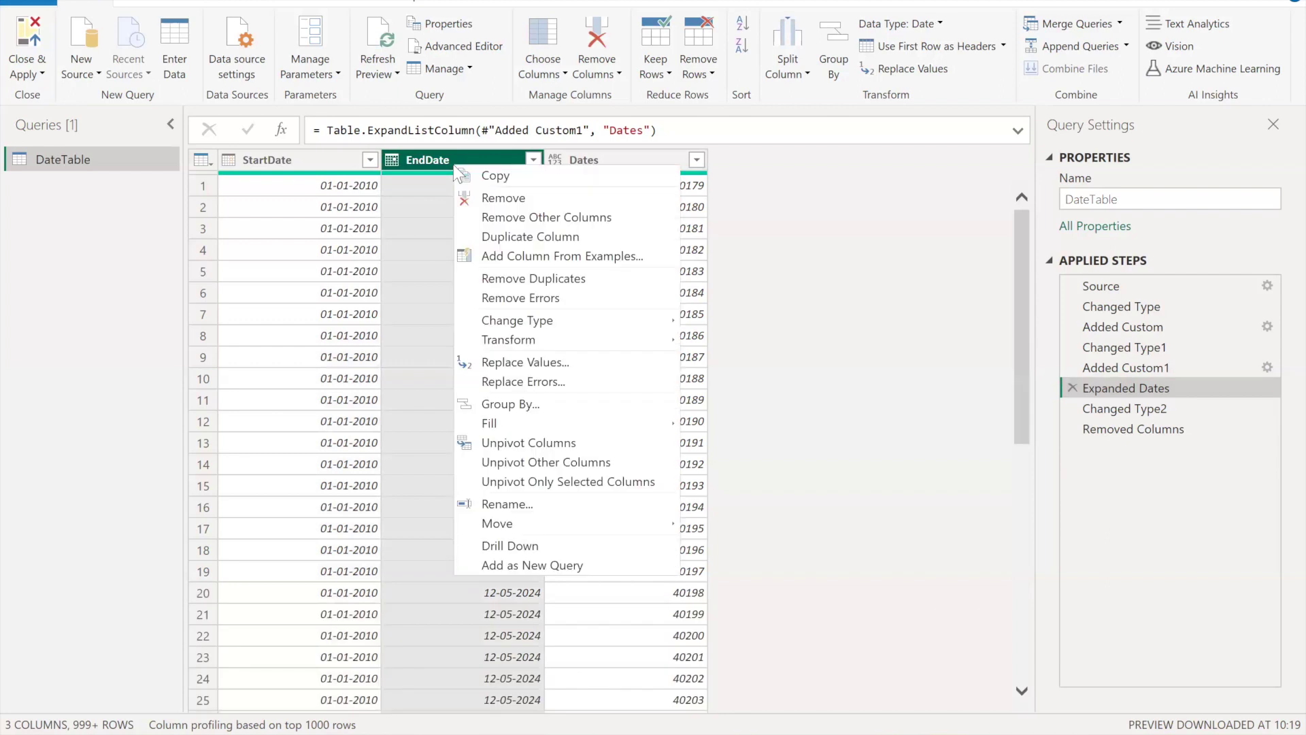
click(792, 292)
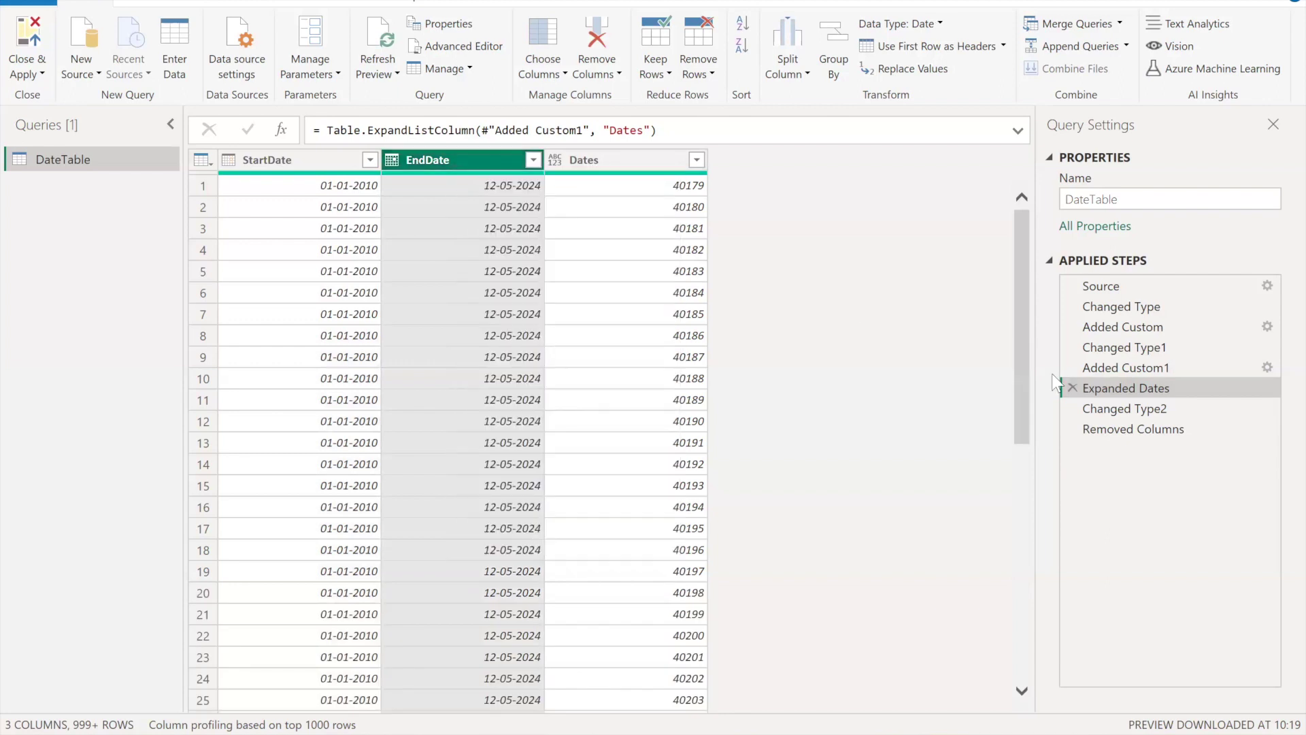
click(1162, 427)
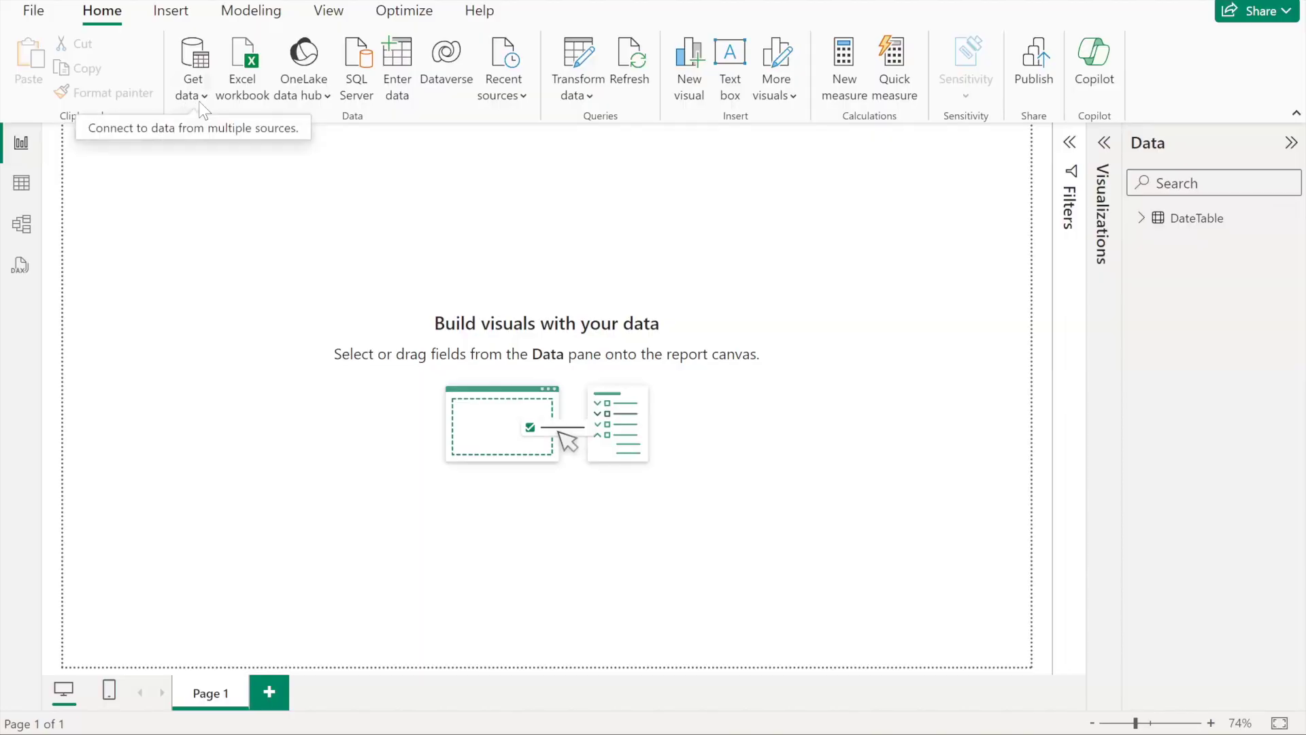
Create a new blank query and enter the List.Dates function in its formula using the autocomplete suggestion.
click(199, 101)
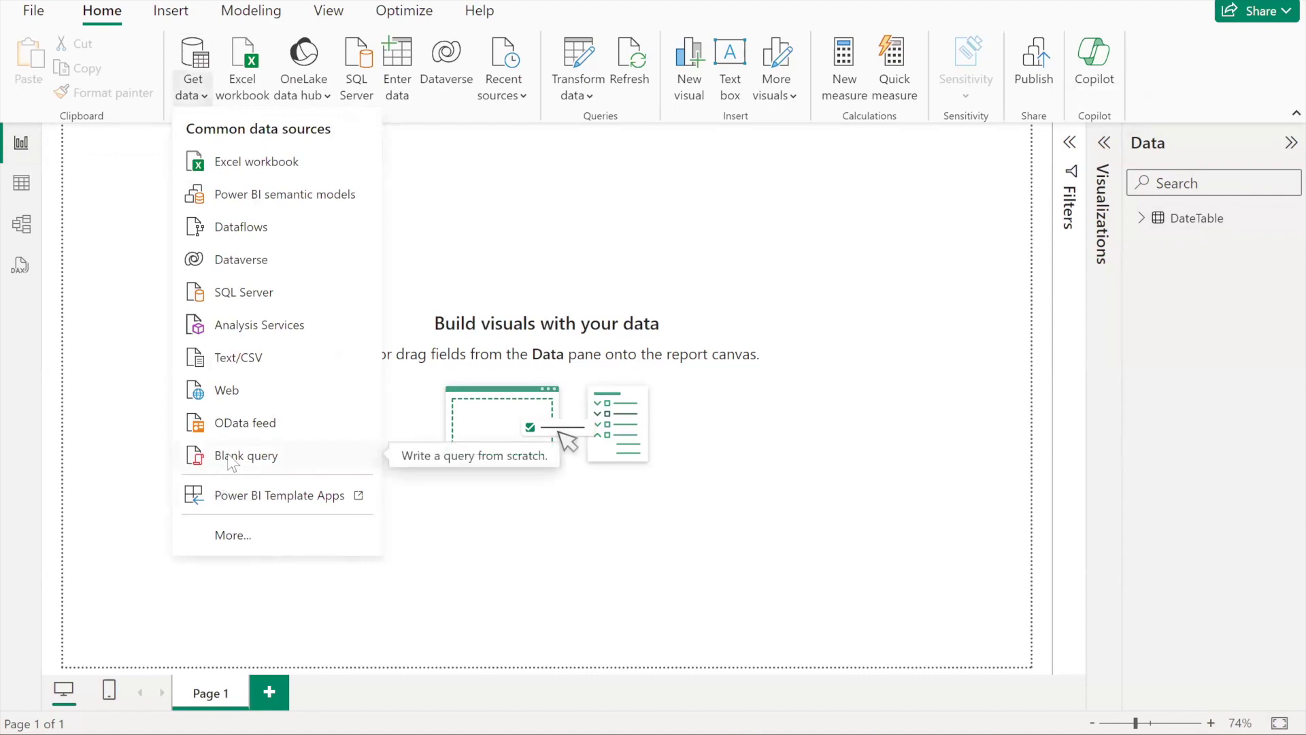
click(305, 456)
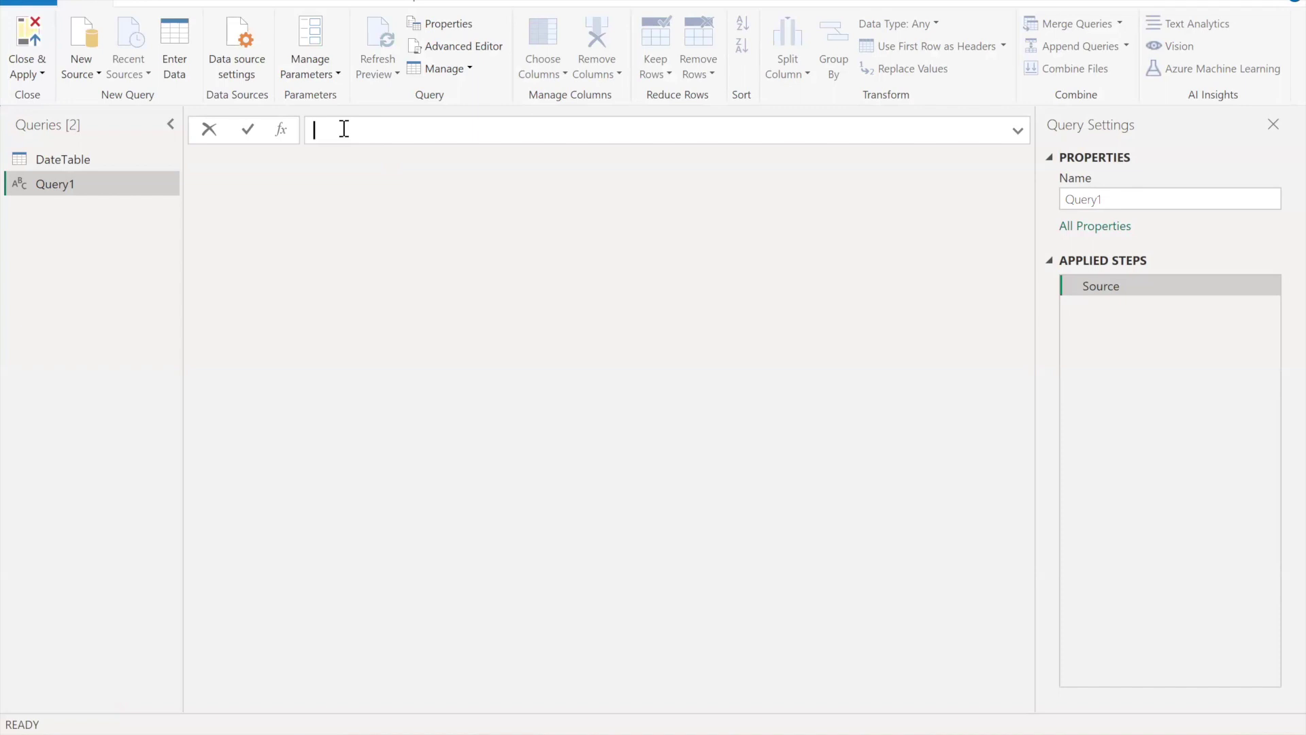
text(=Lists)
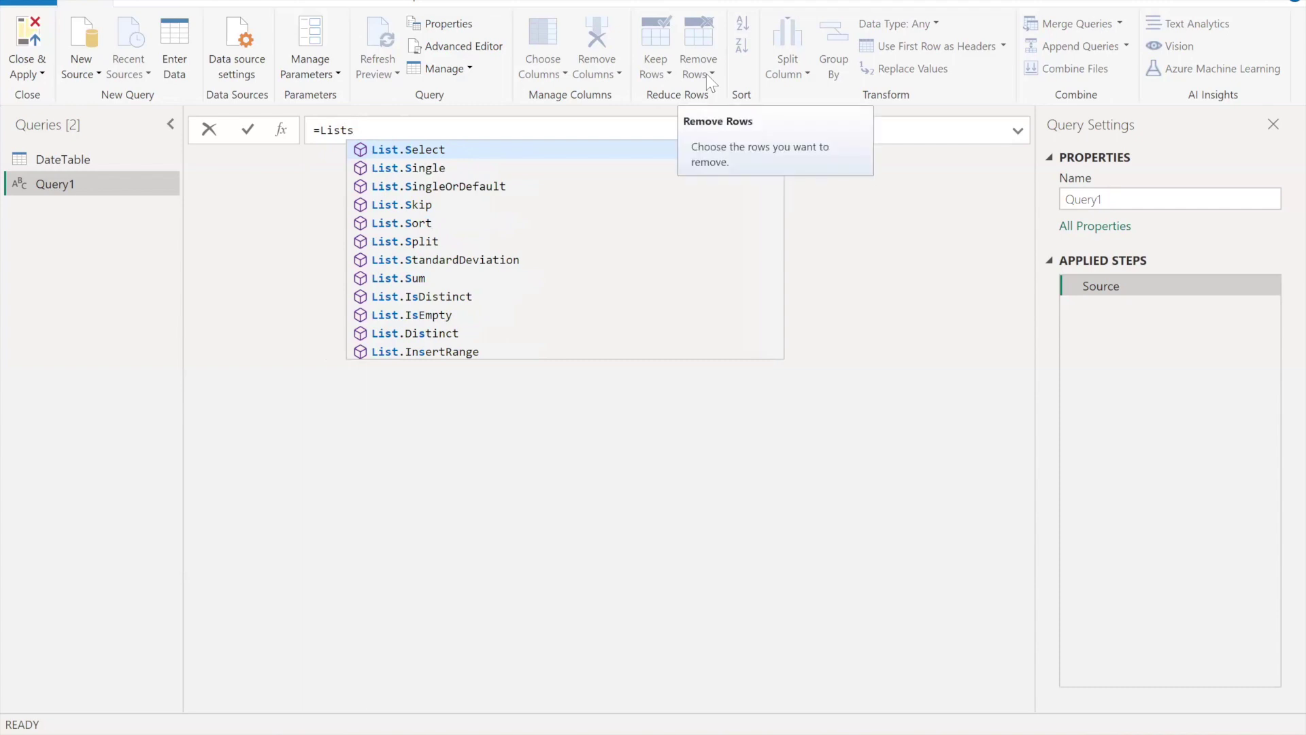
key(BackSpace)
text(.)
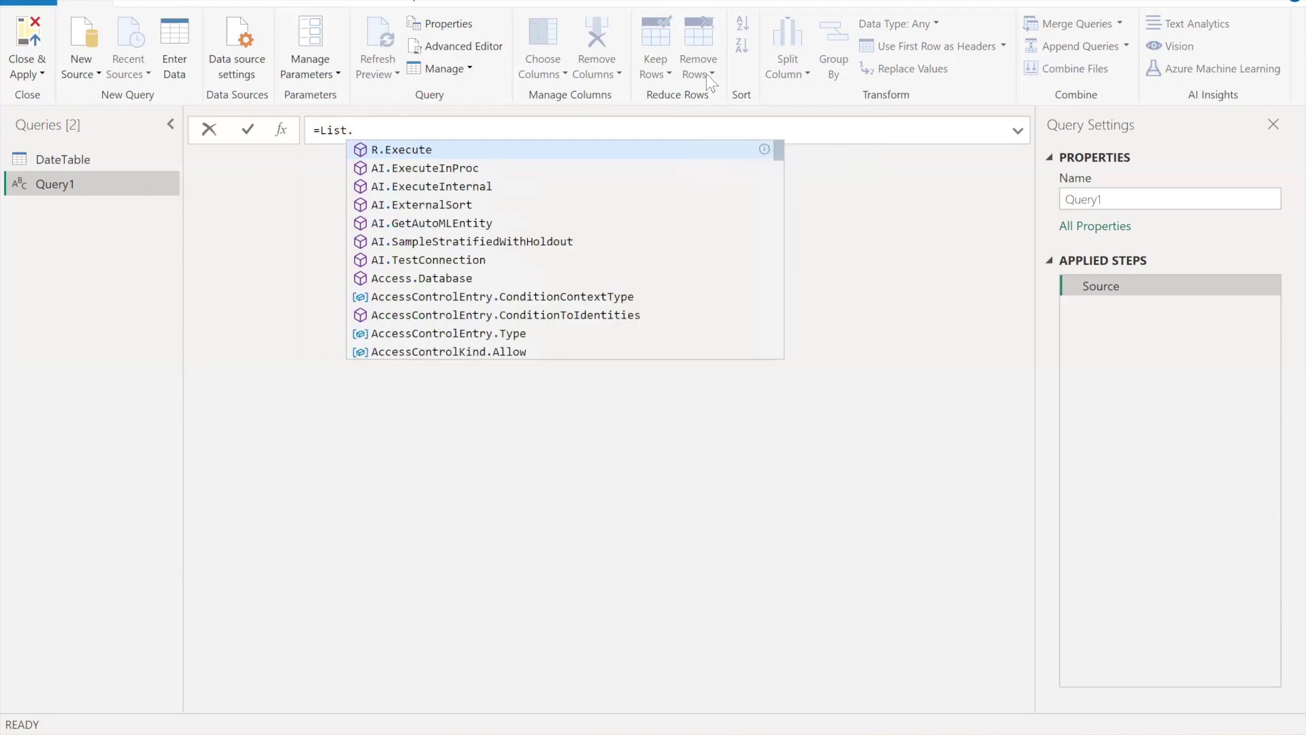
text(Dat)
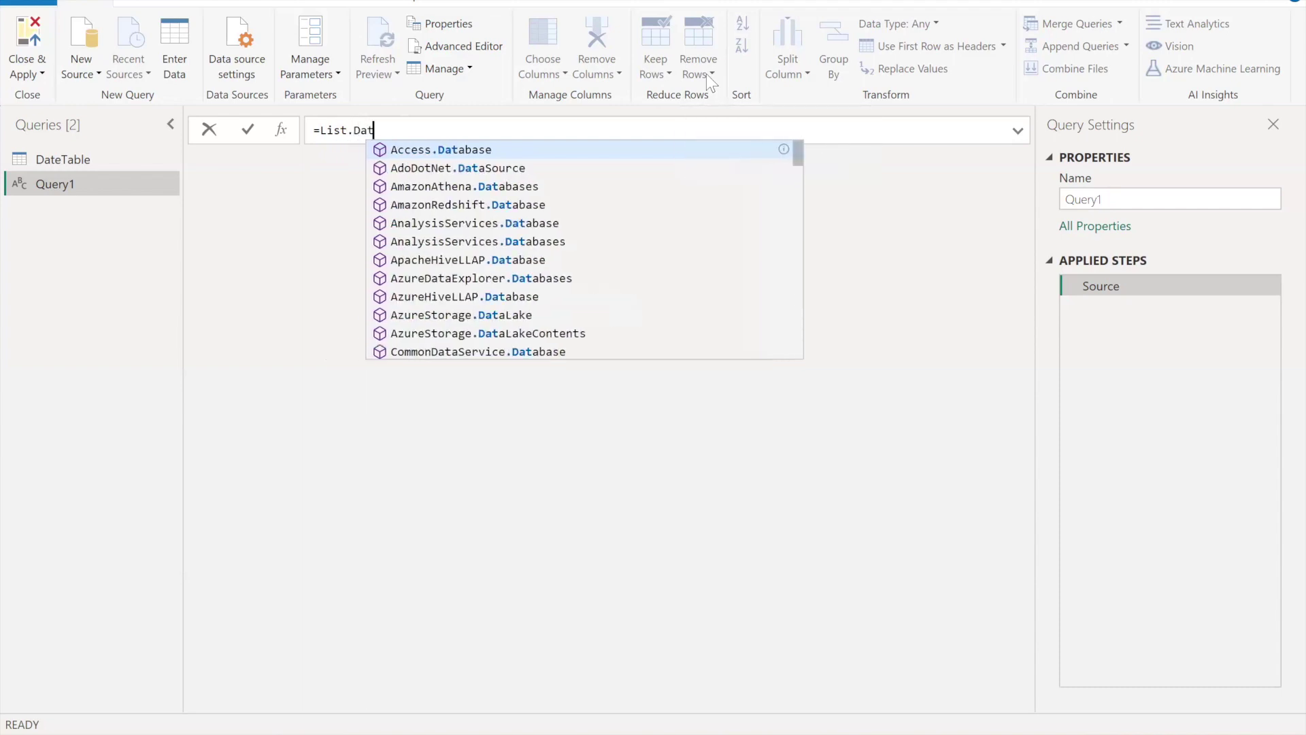
text(e)
key(Down)
key(Tab)
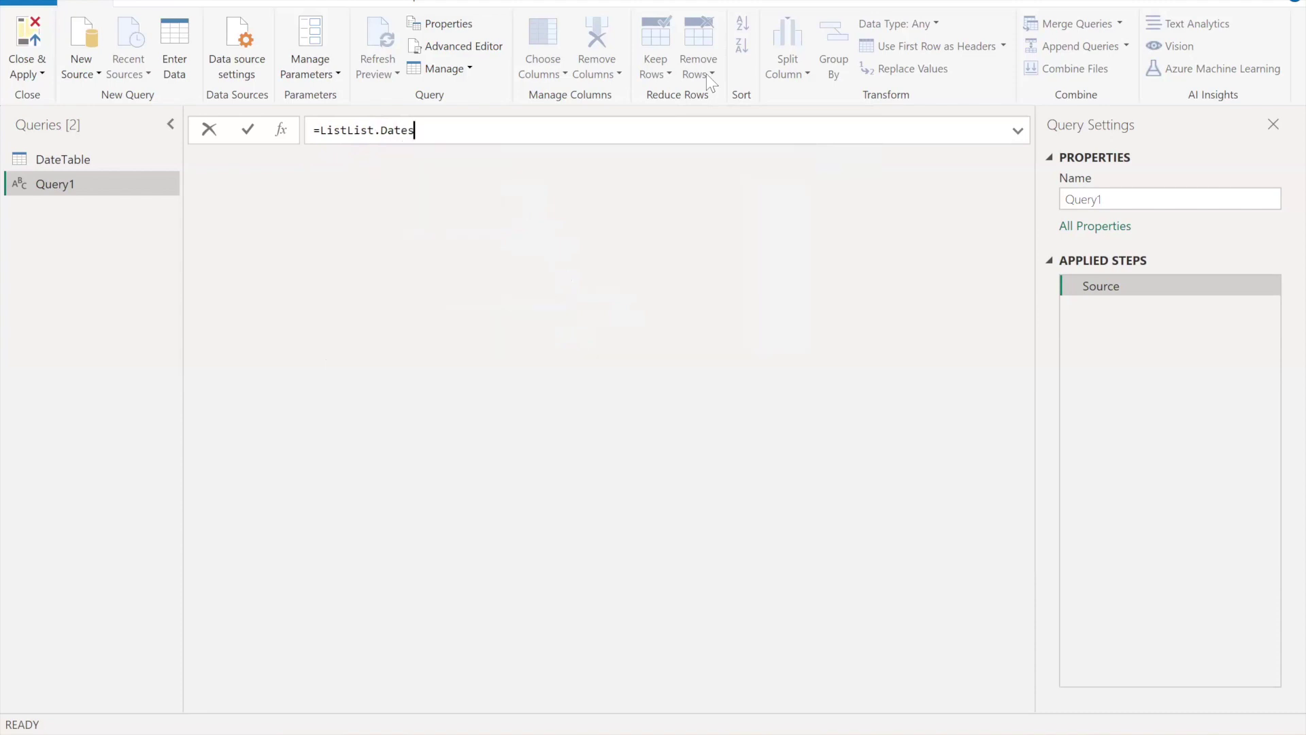
Delete the duplicated List prefix so the formula reads =List.Dates.
key(Left)
key(Left)
key(Left)
key(Left)
key(Left)
key(Left)
key(Left)
key(Left)
key(Left)
key(Left)
key(Left)
key(Left)
key(Left)
key(Right)
key(Right)
key(Right)
key(BackSpace)
key(BackSpace)
key(BackSpace)
key(BackSpace)
key(Right)
key(Right)
key(End)
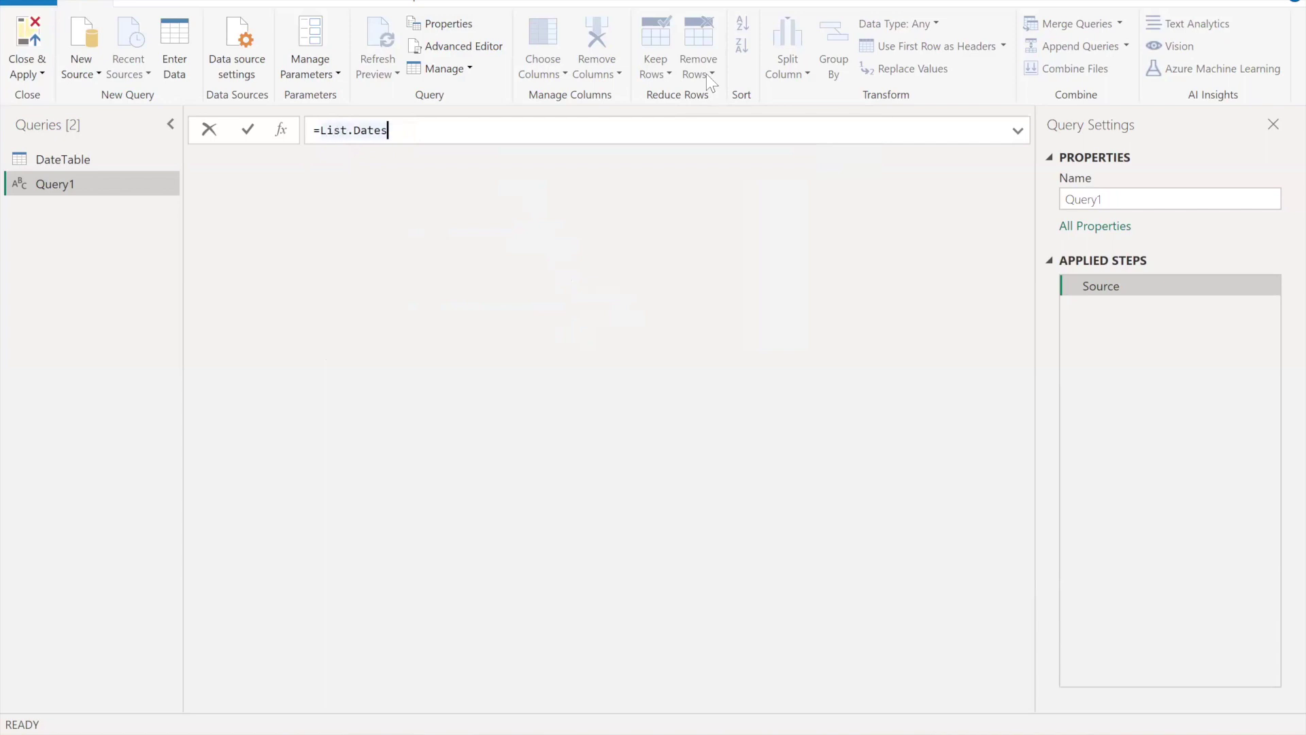
Try to commit the formula as List.Dates() without any arguments.
text(()
key(Right)
key(Return)
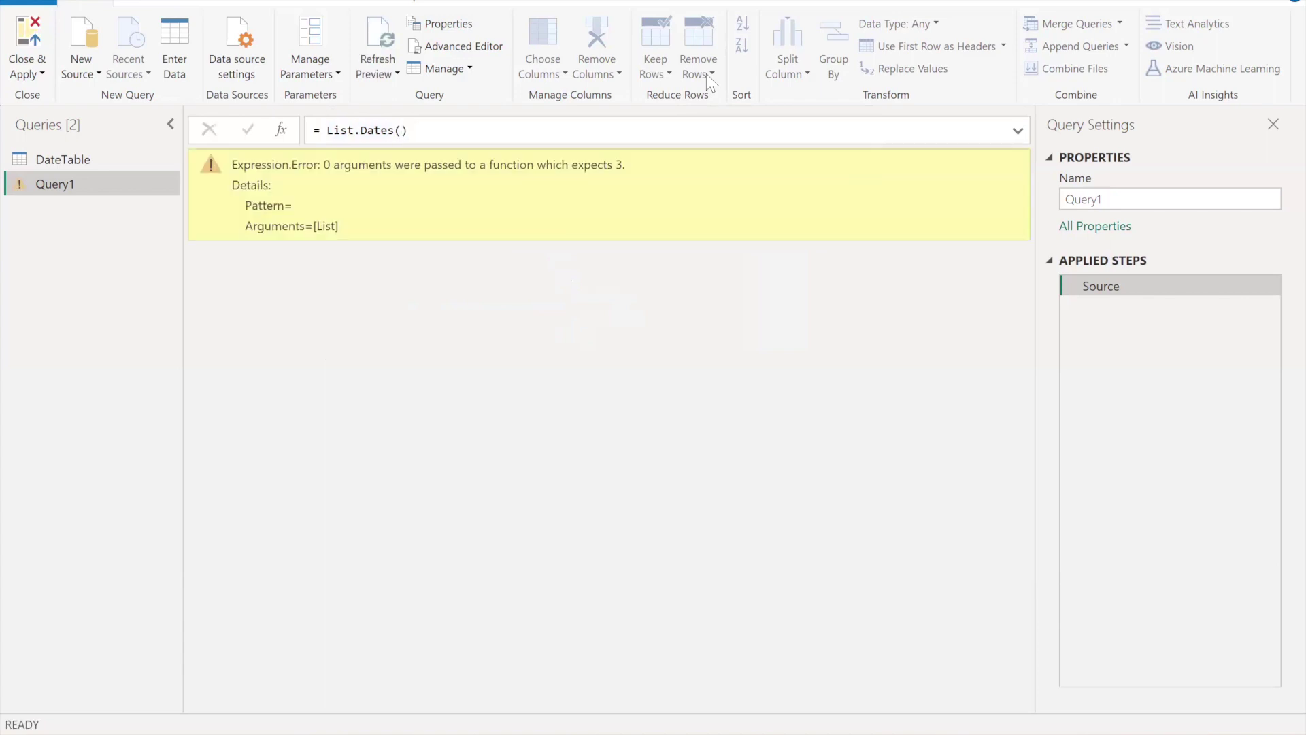
Remove the empty parentheses and commit the formula as = List.Dates.
click(568, 122)
key(BackSpace)
key(BackSpace)
key(Return)
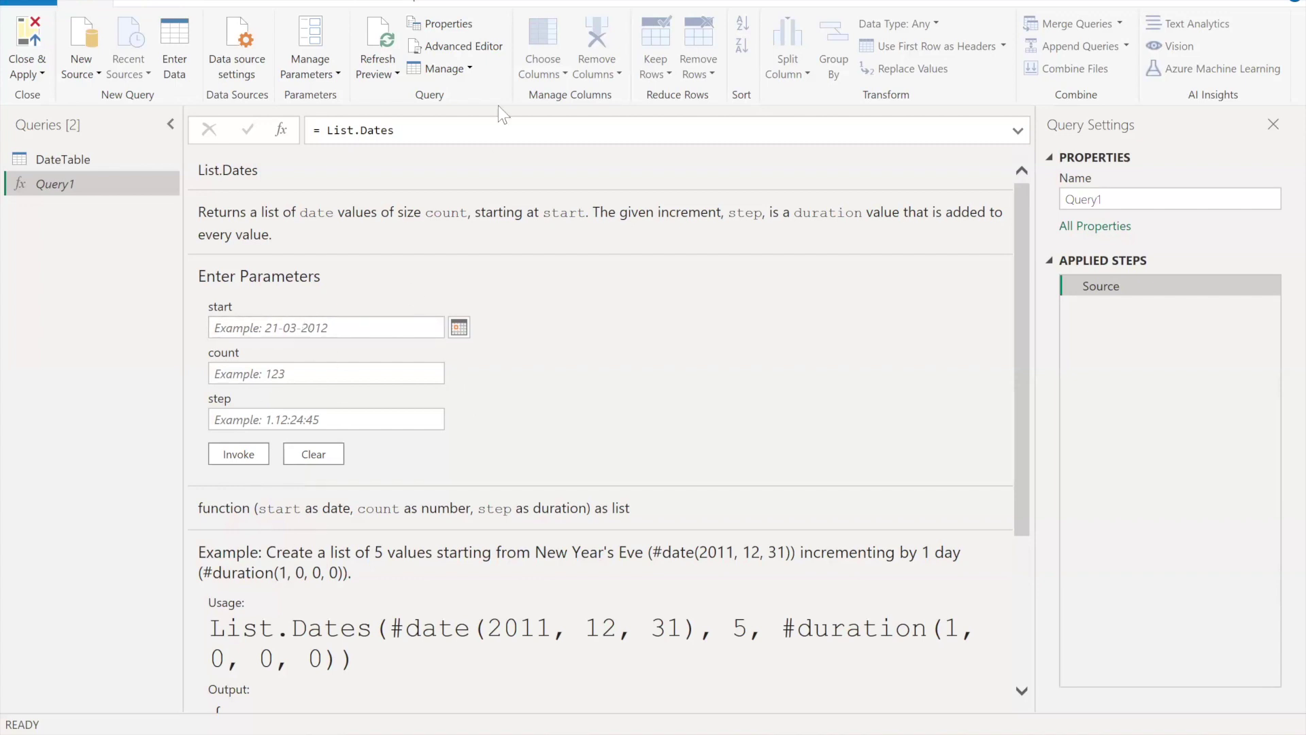
Set the start parameter of the List.Dates function to 01-01-2010 using the calendar picker.
click(409, 132)
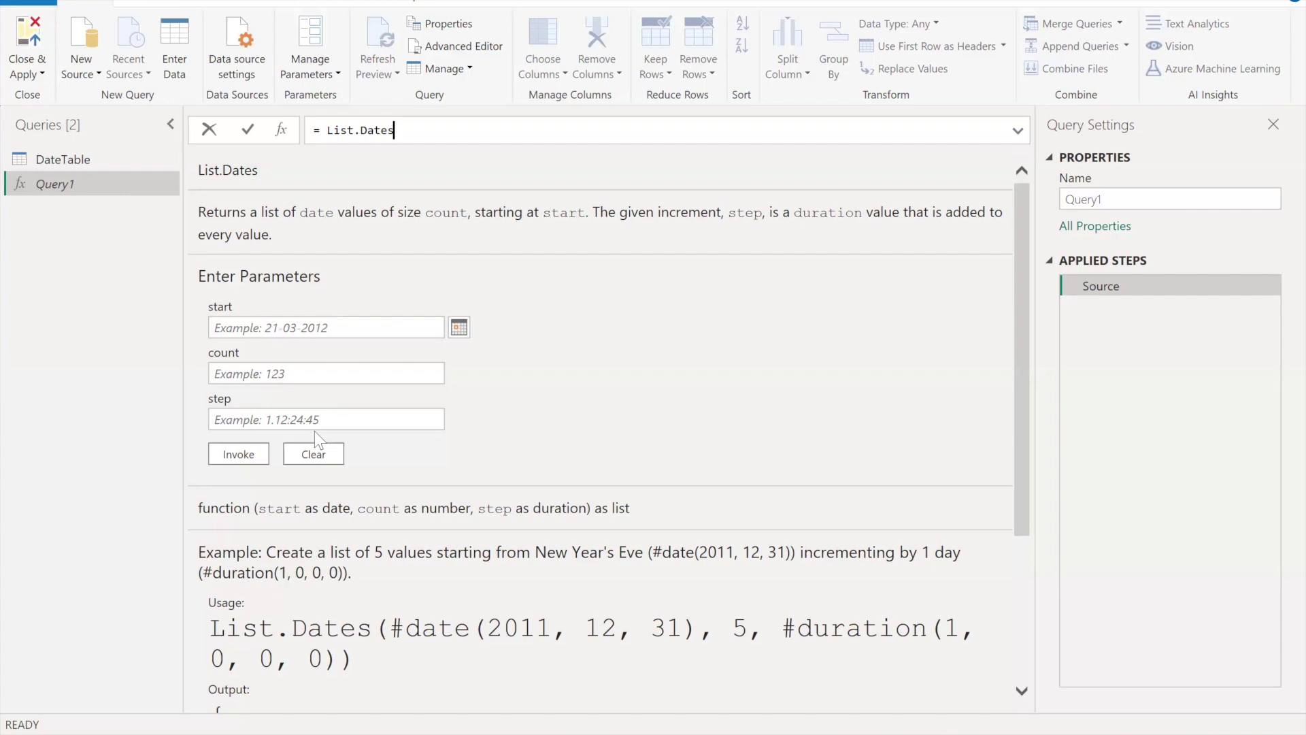
click(219, 412)
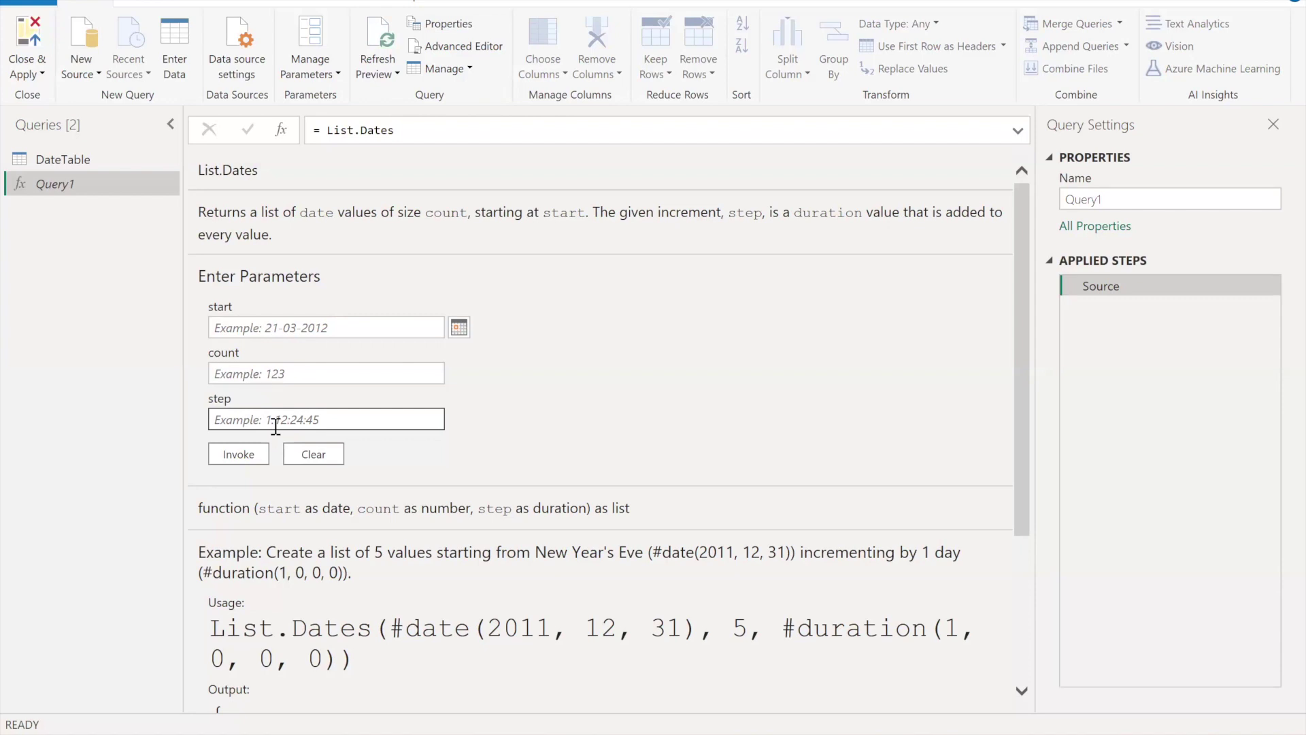
click(297, 328)
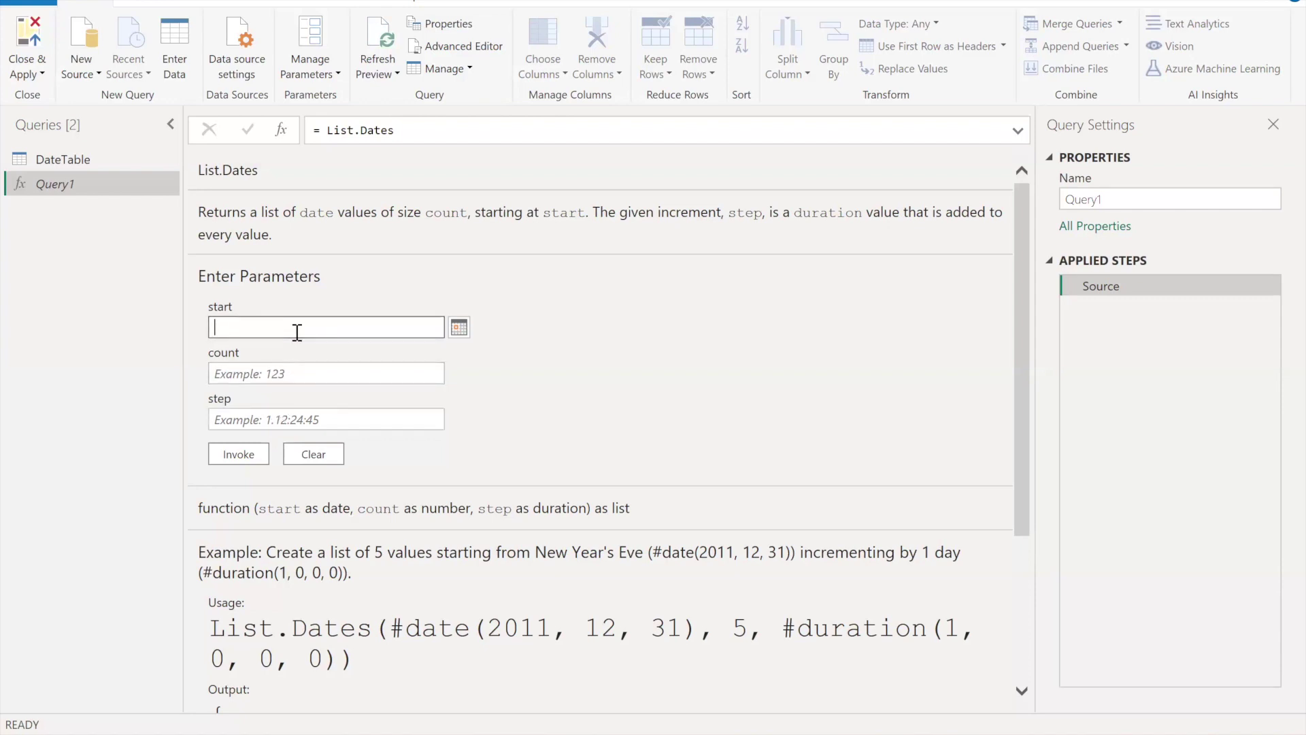
click(459, 327)
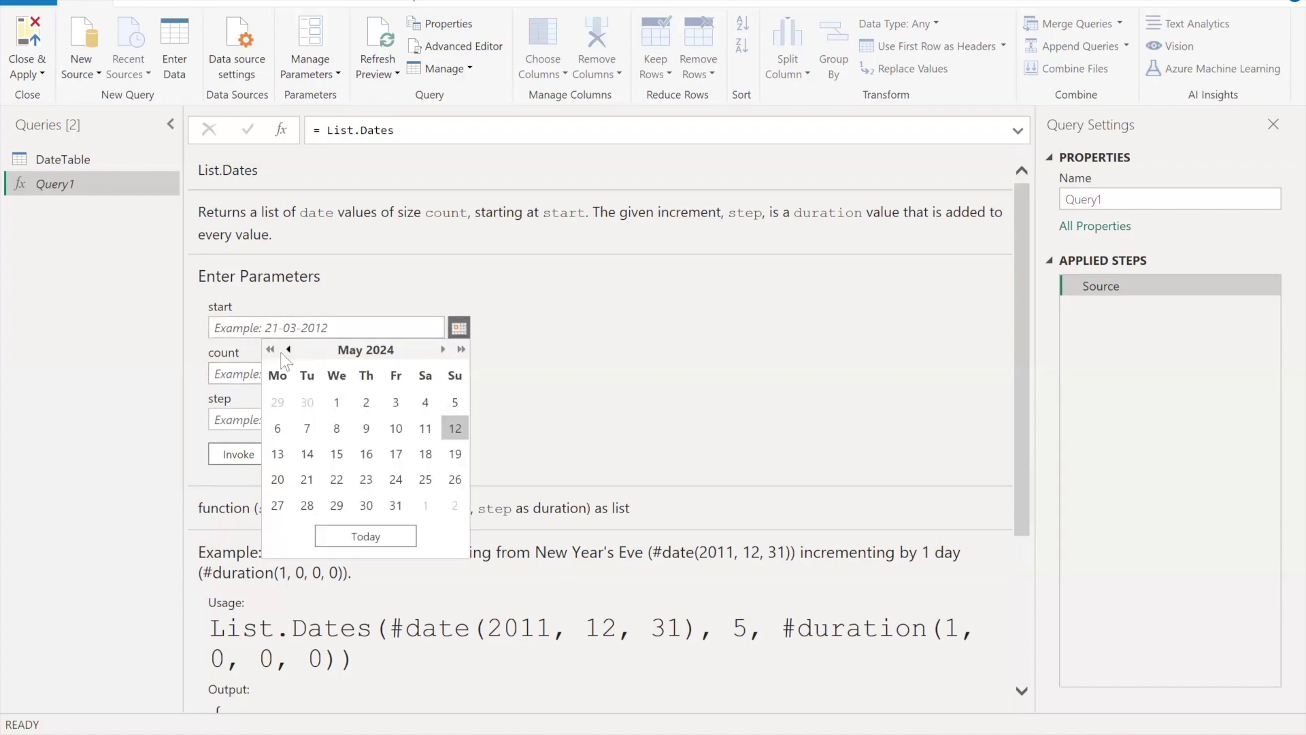
click(285, 349)
click(270, 350)
click(270, 350)
click(270, 349)
click(270, 349)
click(270, 349)
click(270, 349)
click(270, 350)
click(270, 350)
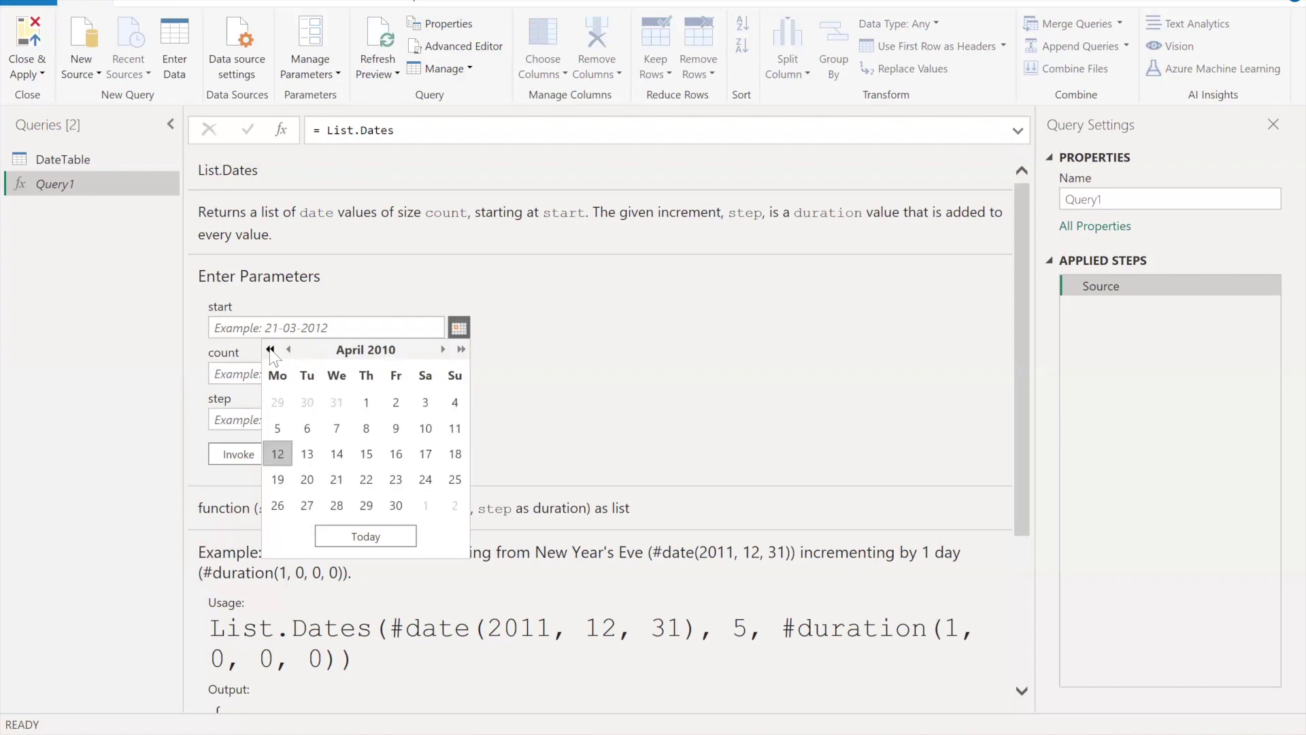
click(288, 350)
click(288, 350)
click(287, 350)
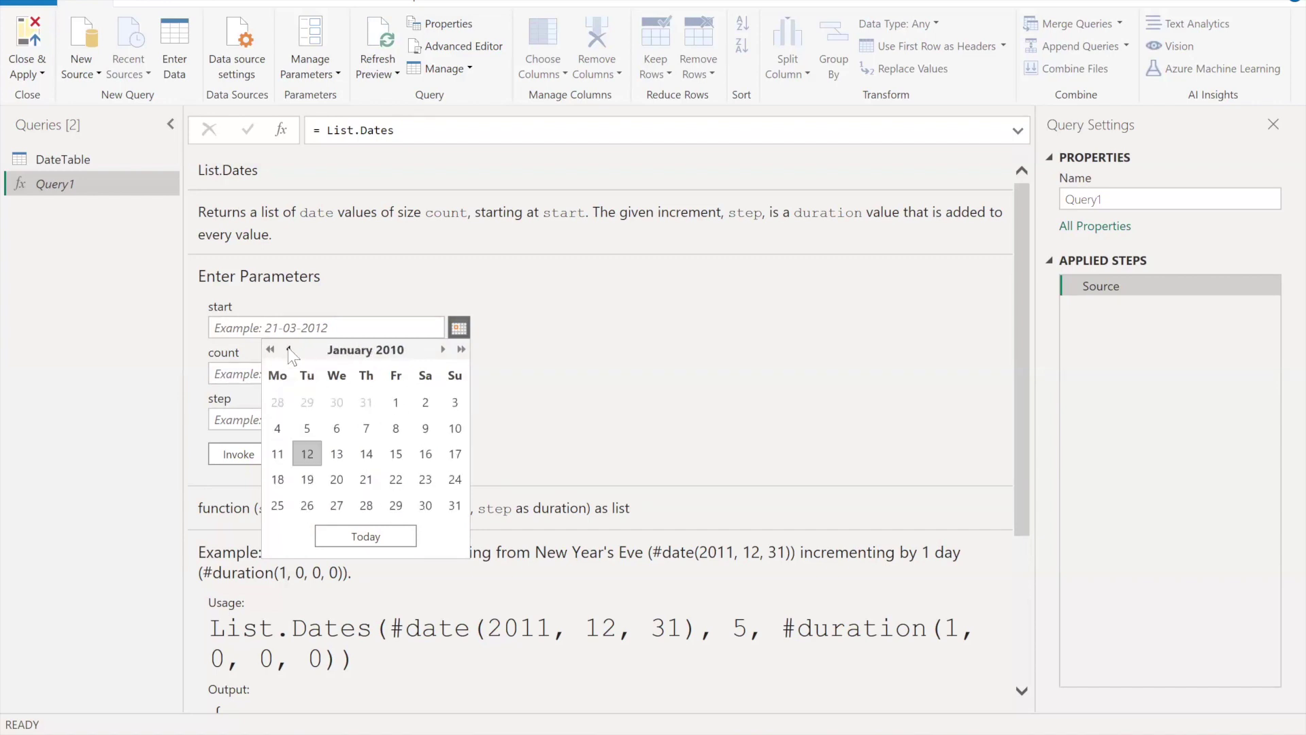
click(398, 401)
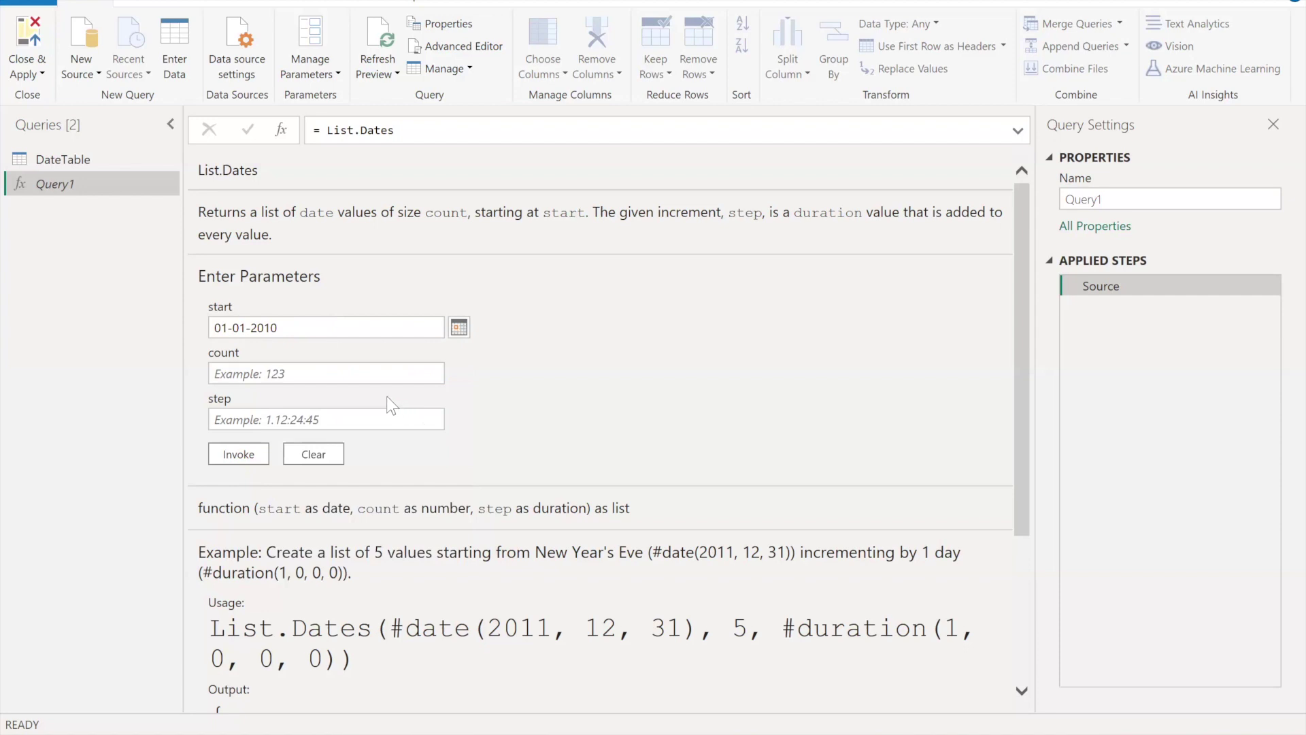
Switch to Calculator to compute 365 × 3 for the count parameter, and close it.
click(300, 373)
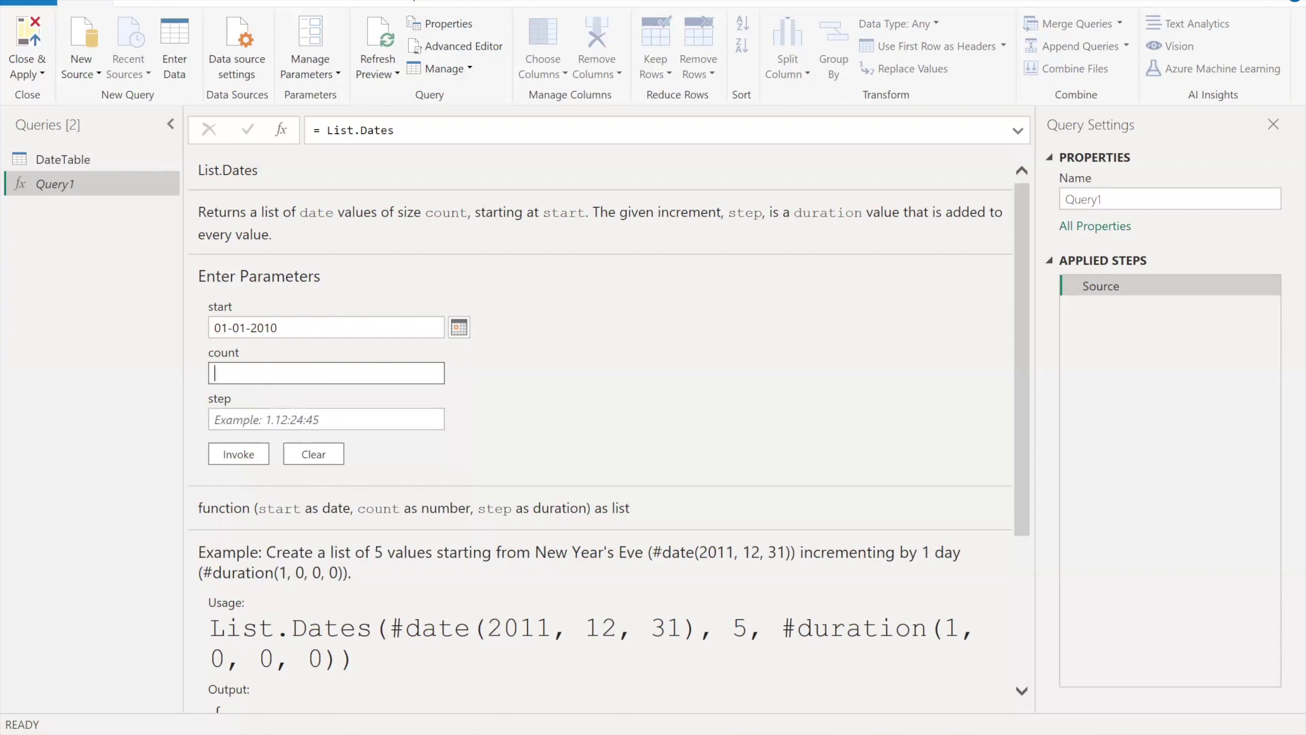
key(super+s)
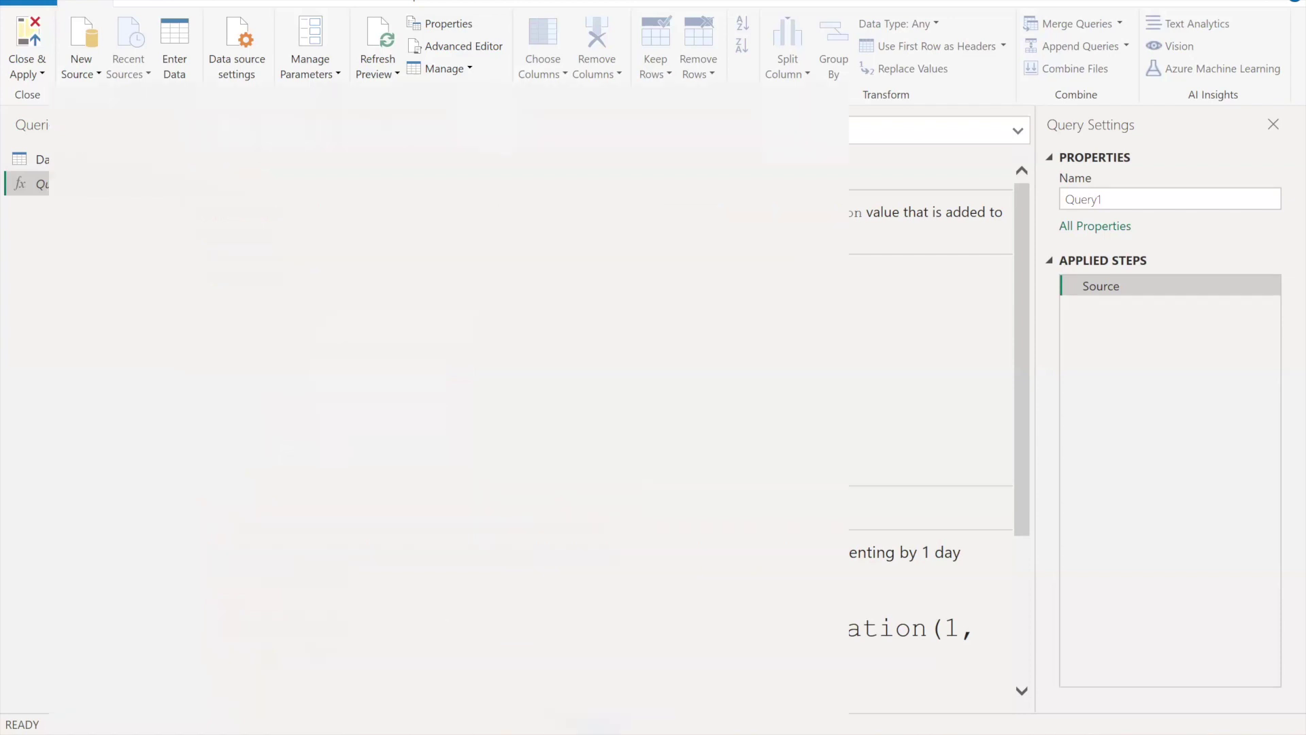
text(cal)
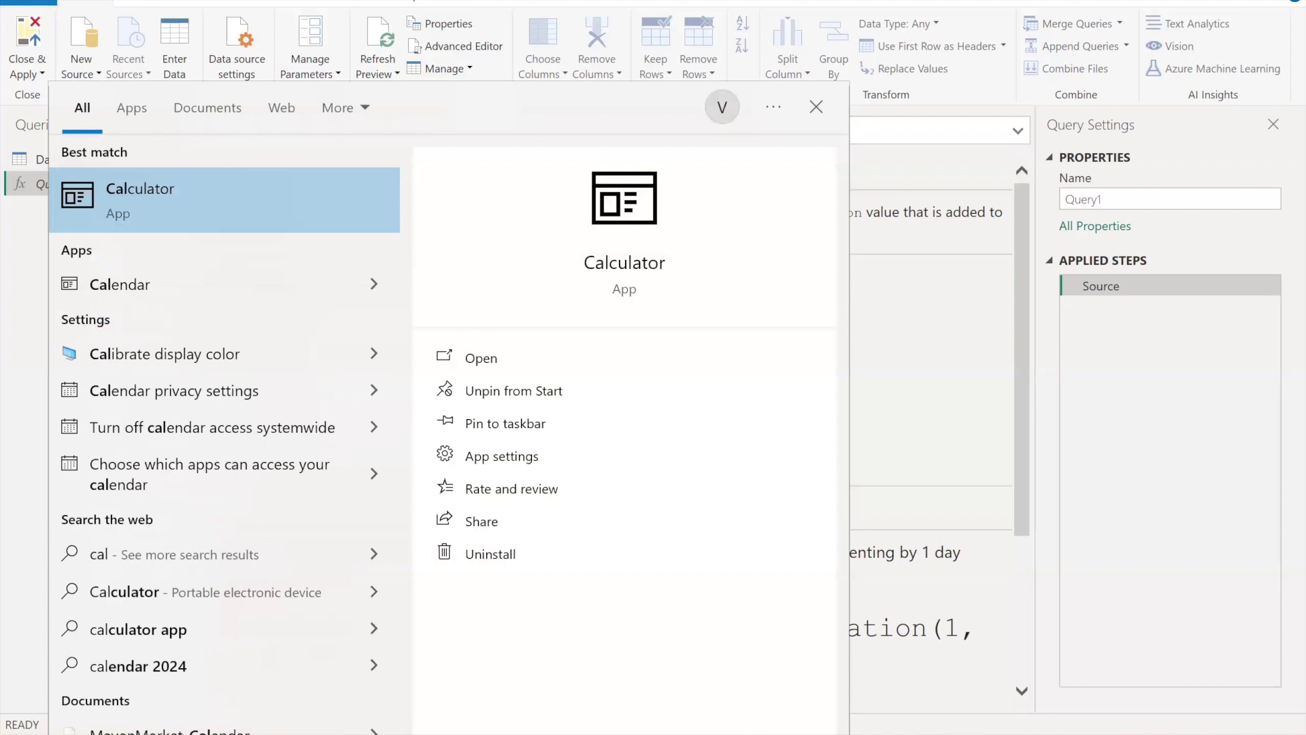
text(cula)
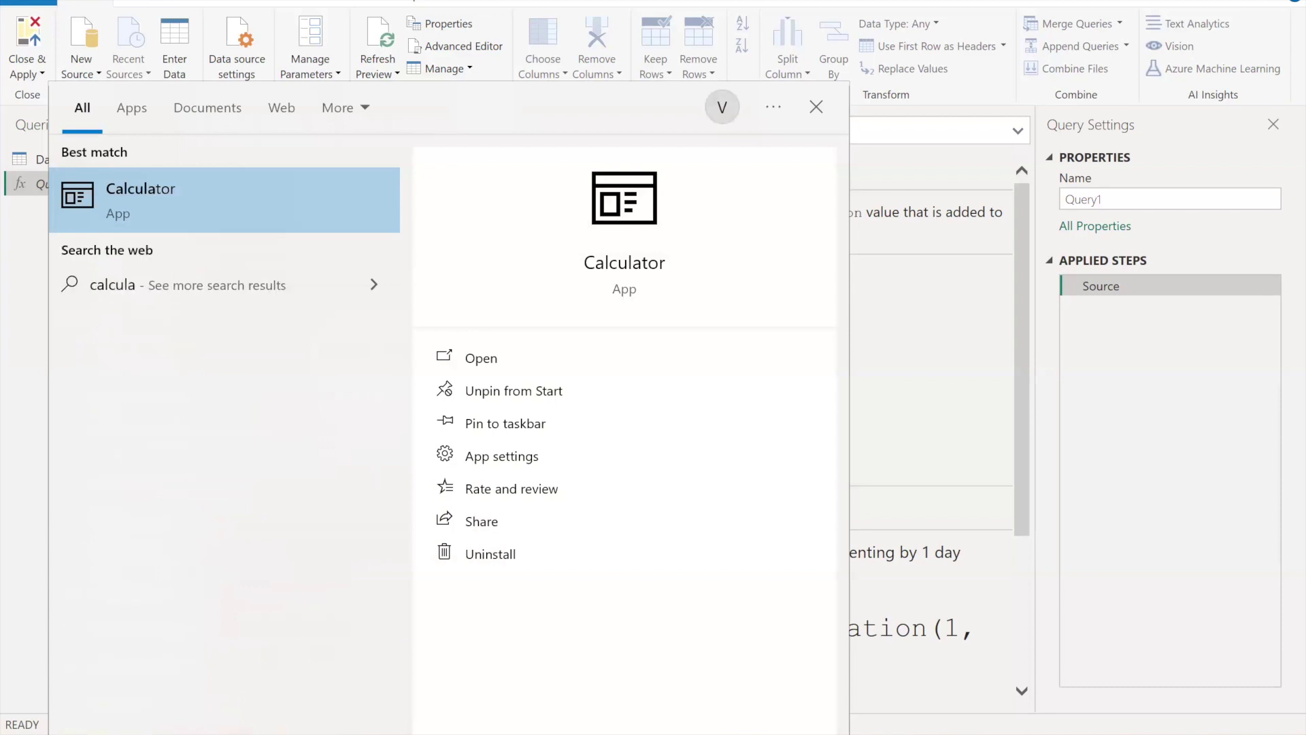
key(Return)
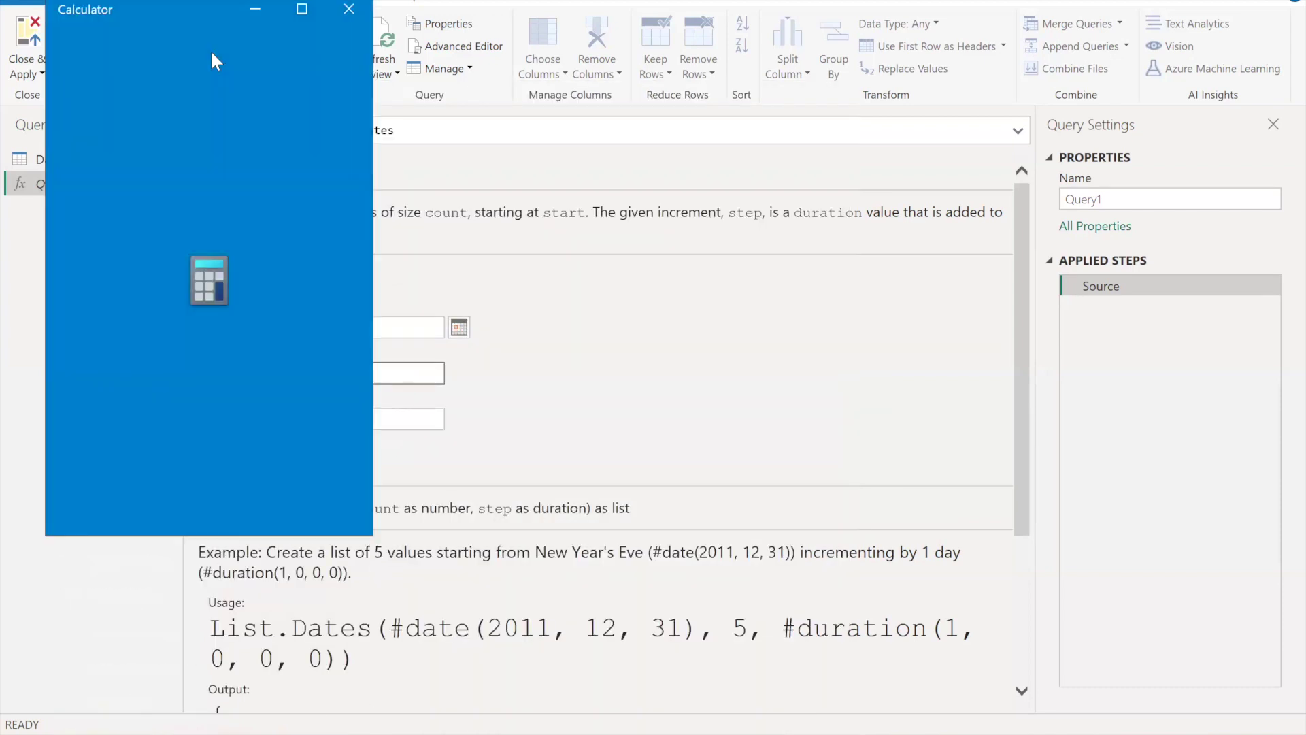
drag(204, 17, 896, 86)
click(942, 529)
click(942, 476)
click(867, 469)
click(1017, 414)
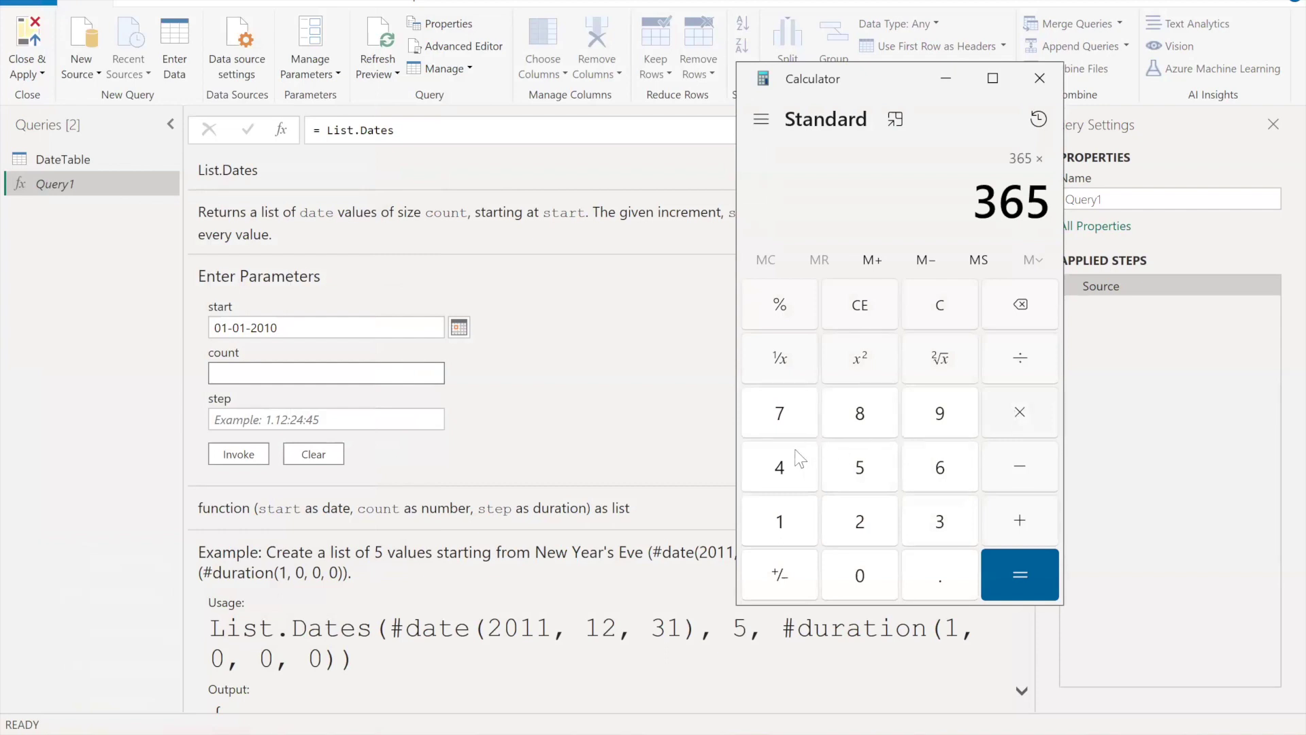
click(928, 517)
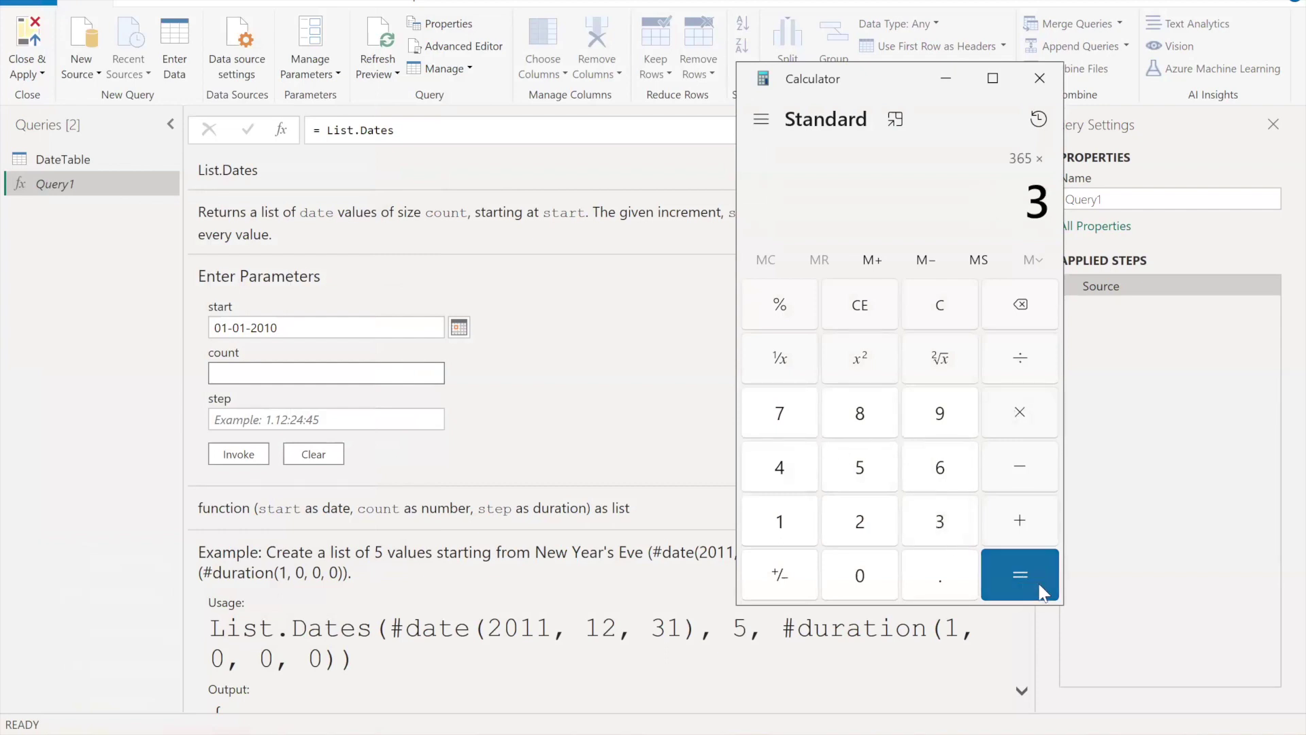
click(1020, 575)
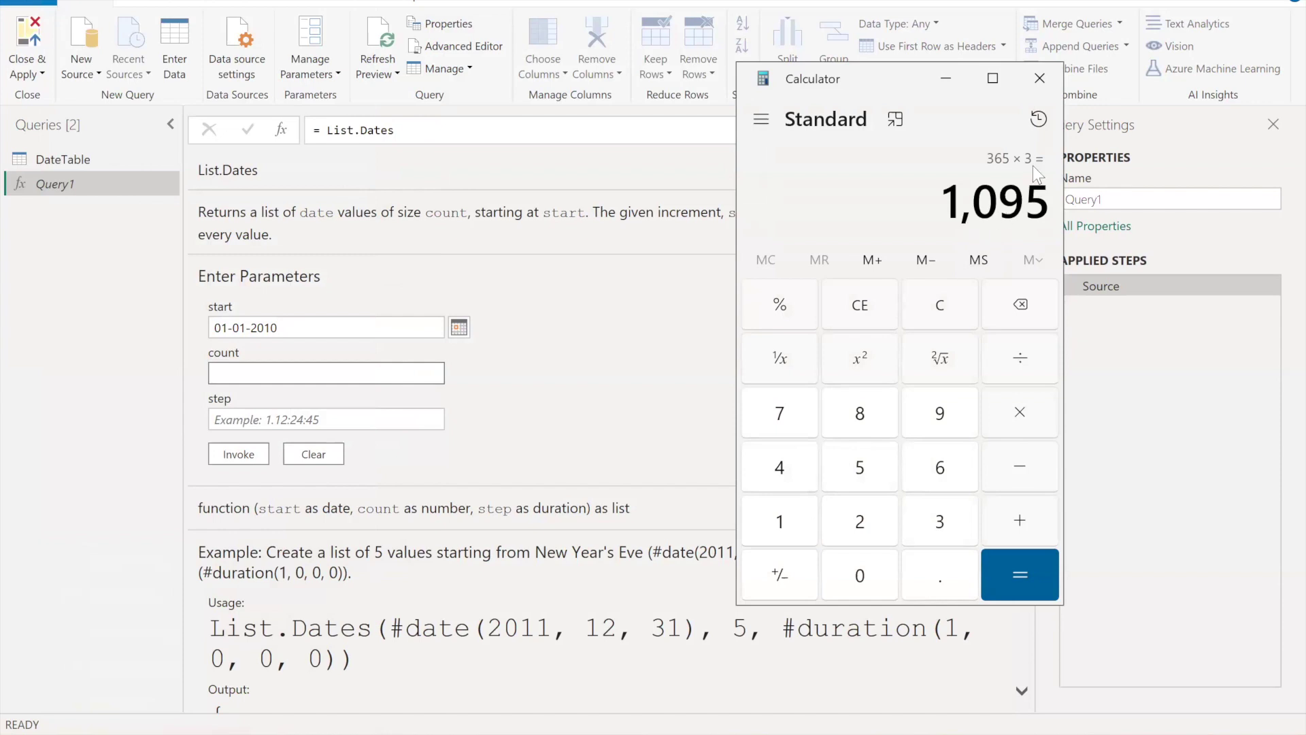
click(1034, 79)
Set the count to 1095 and the step to 1, invoke the function, and show the Invoked Function query.
click(378, 374)
text(1095)
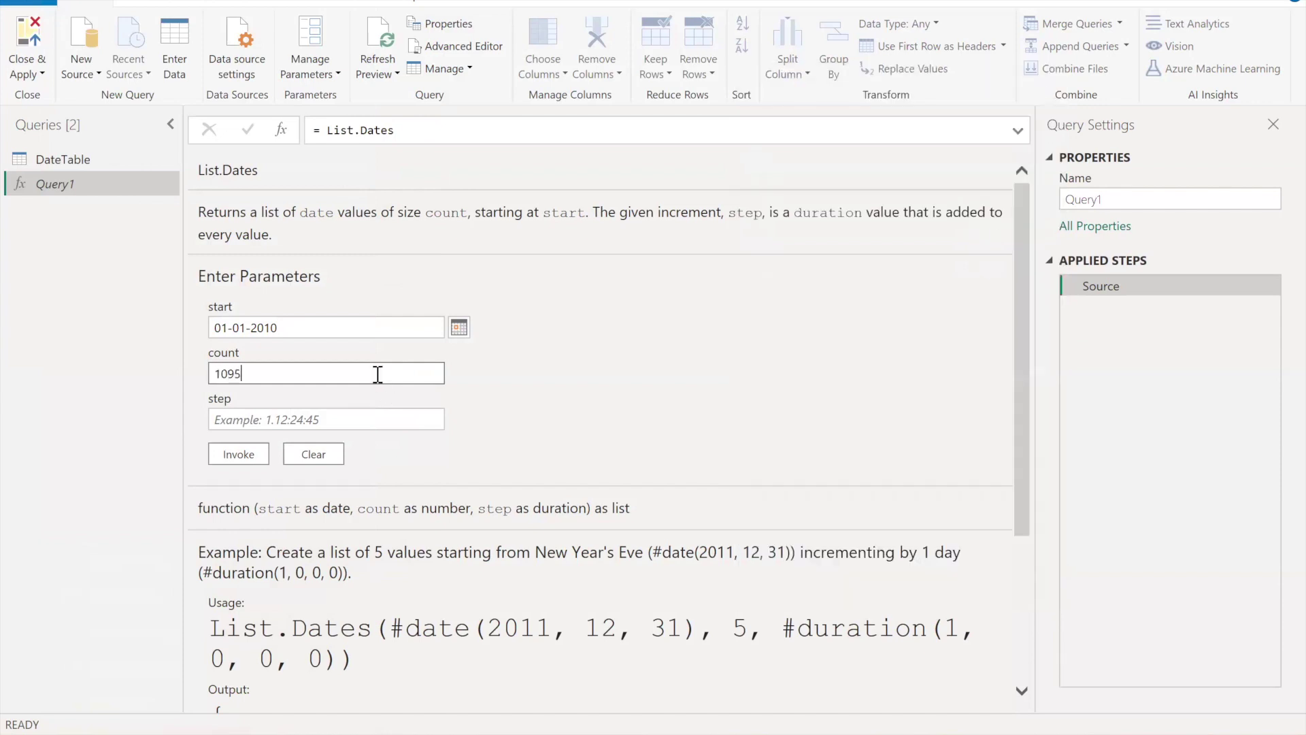
click(235, 419)
text(1)
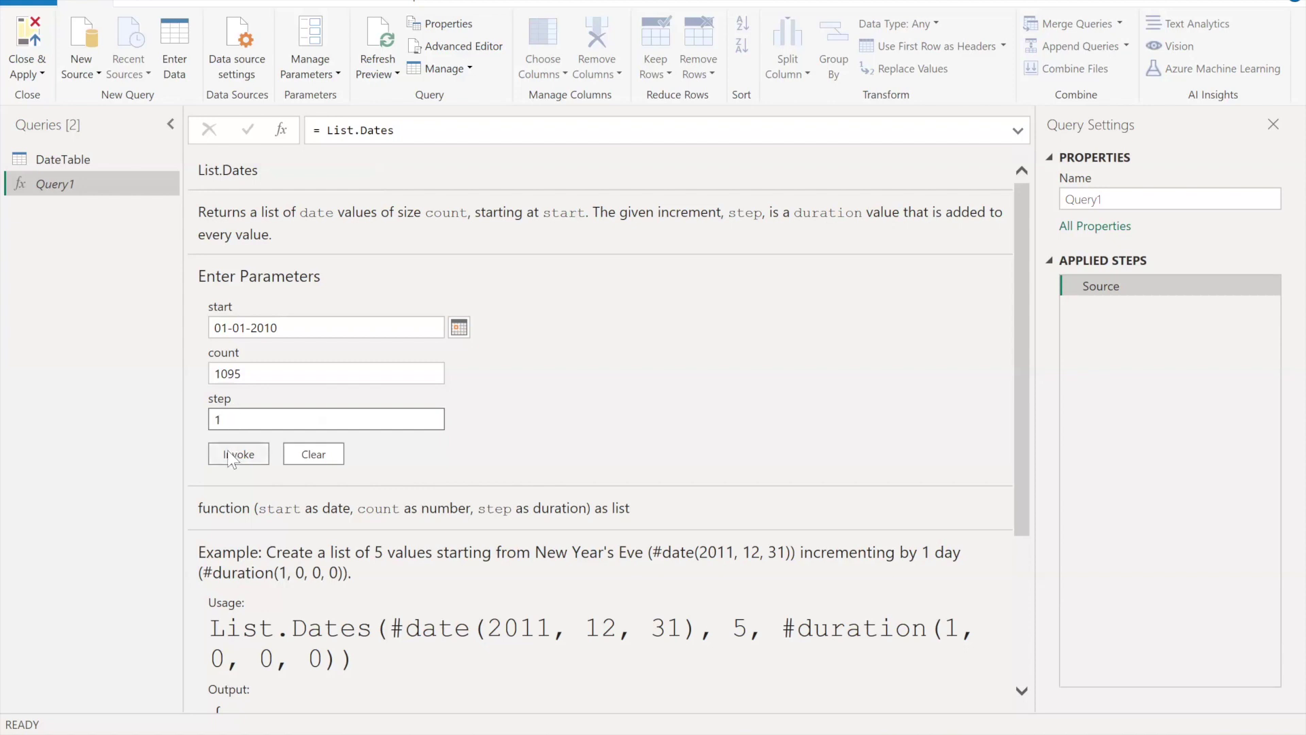
click(228, 450)
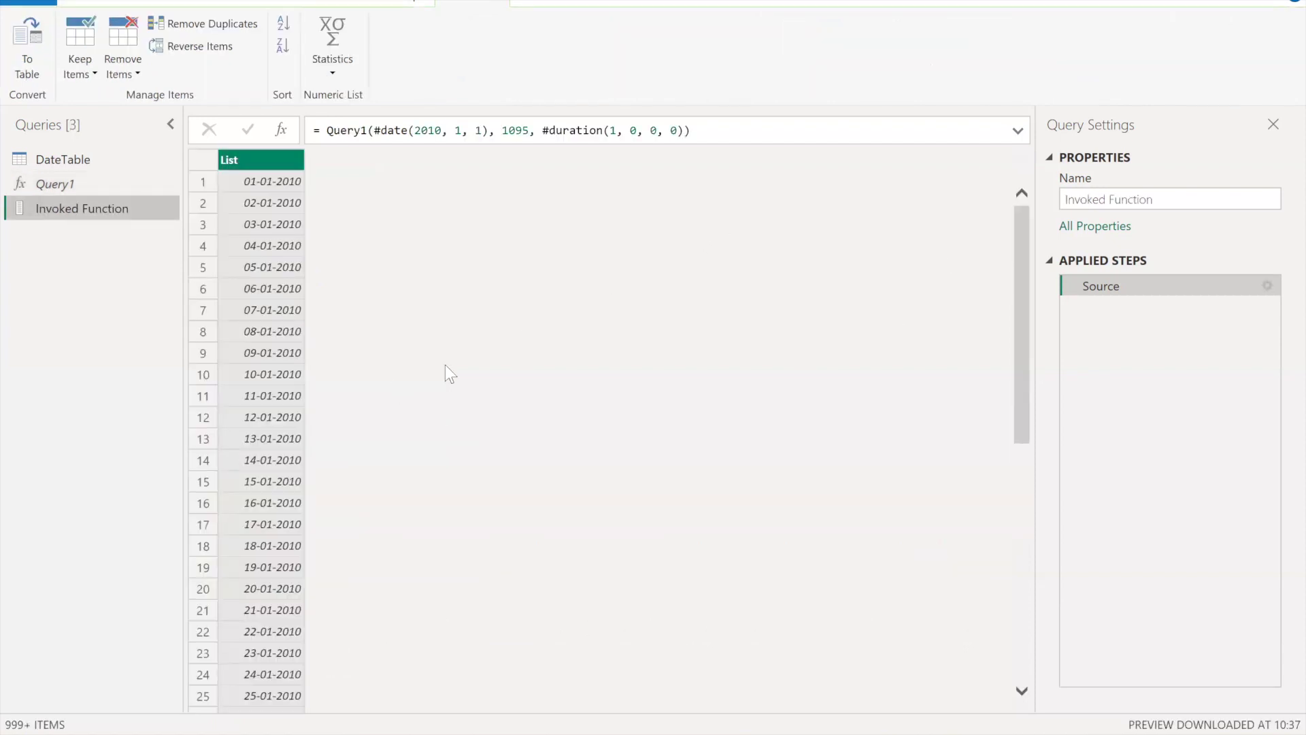
click(123, 182)
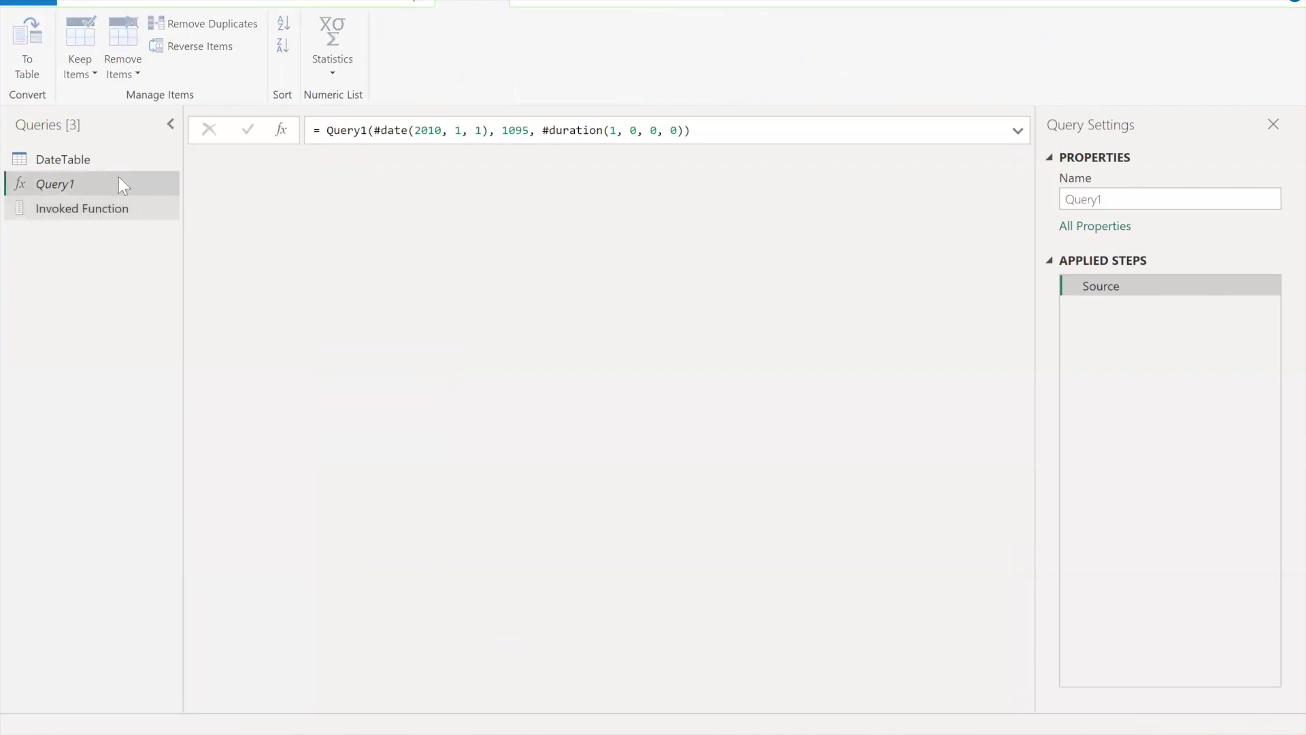
click(74, 211)
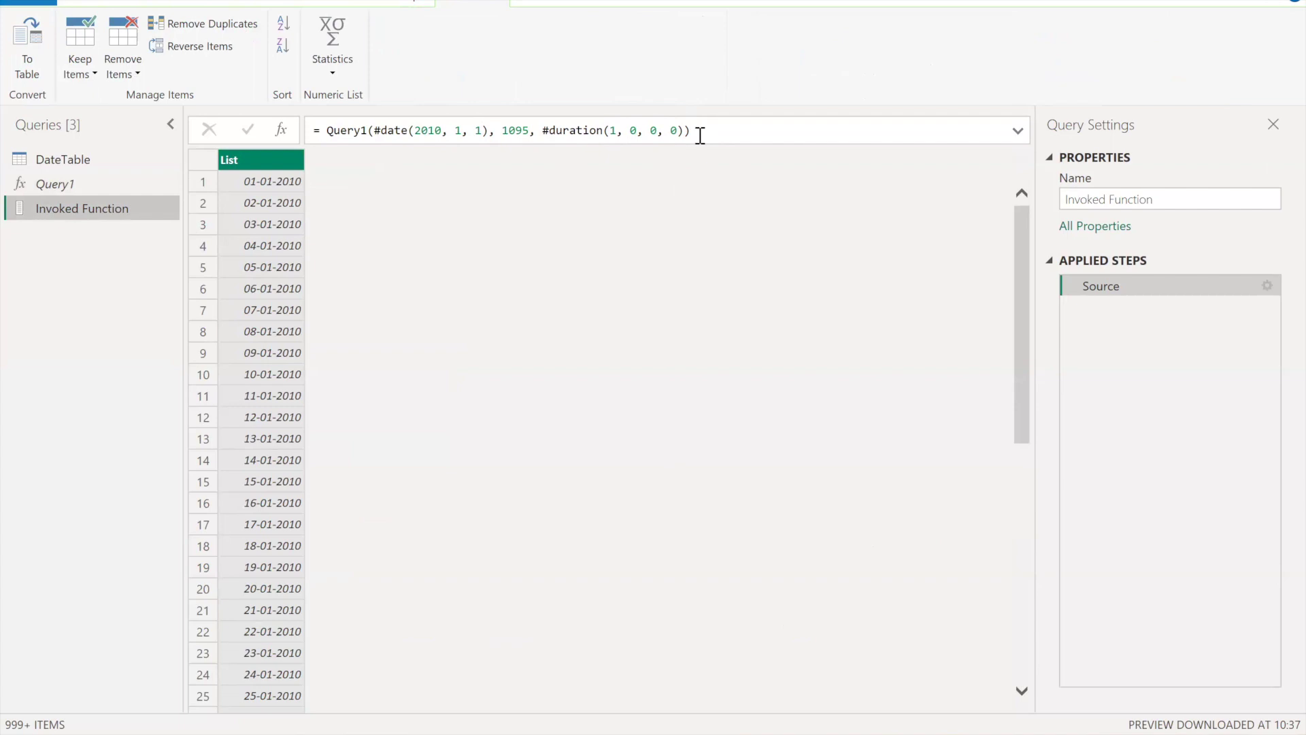
Delete the Invoked Function query that generates dates from 2010 and confirm the deletion.
click(62, 185)
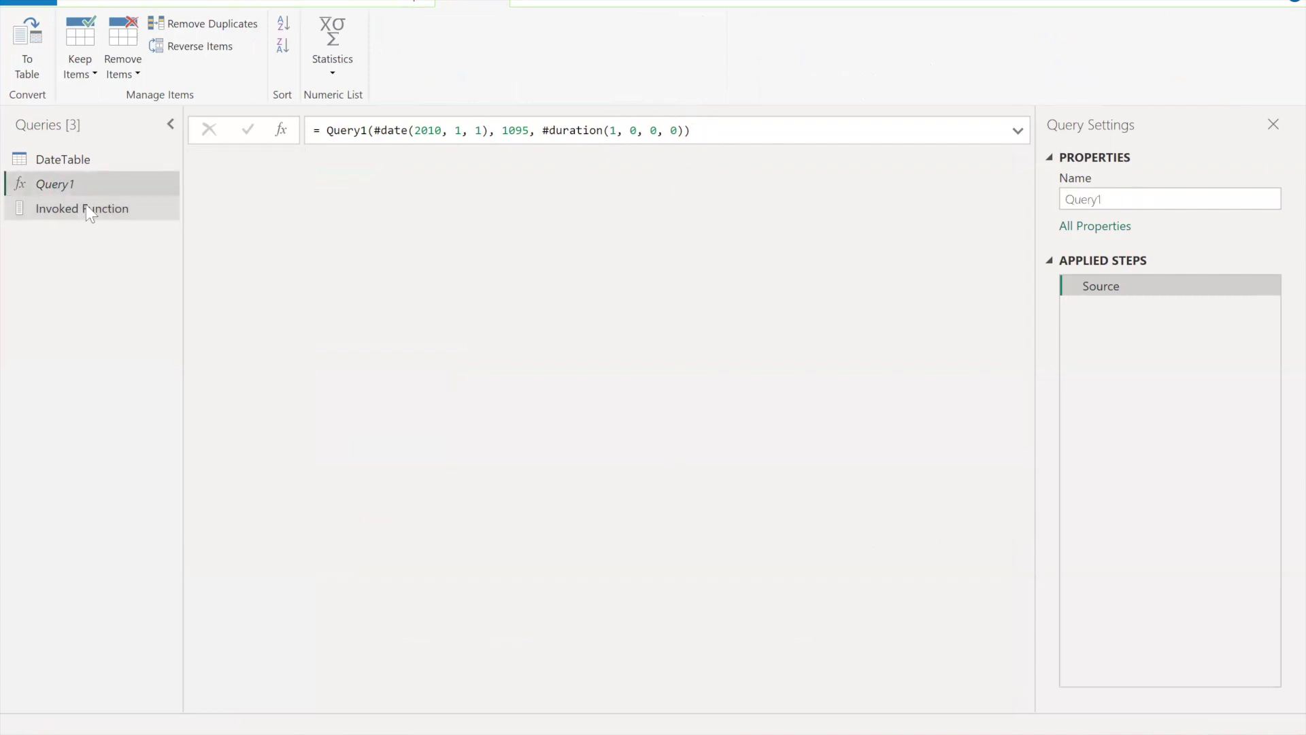
click(85, 204)
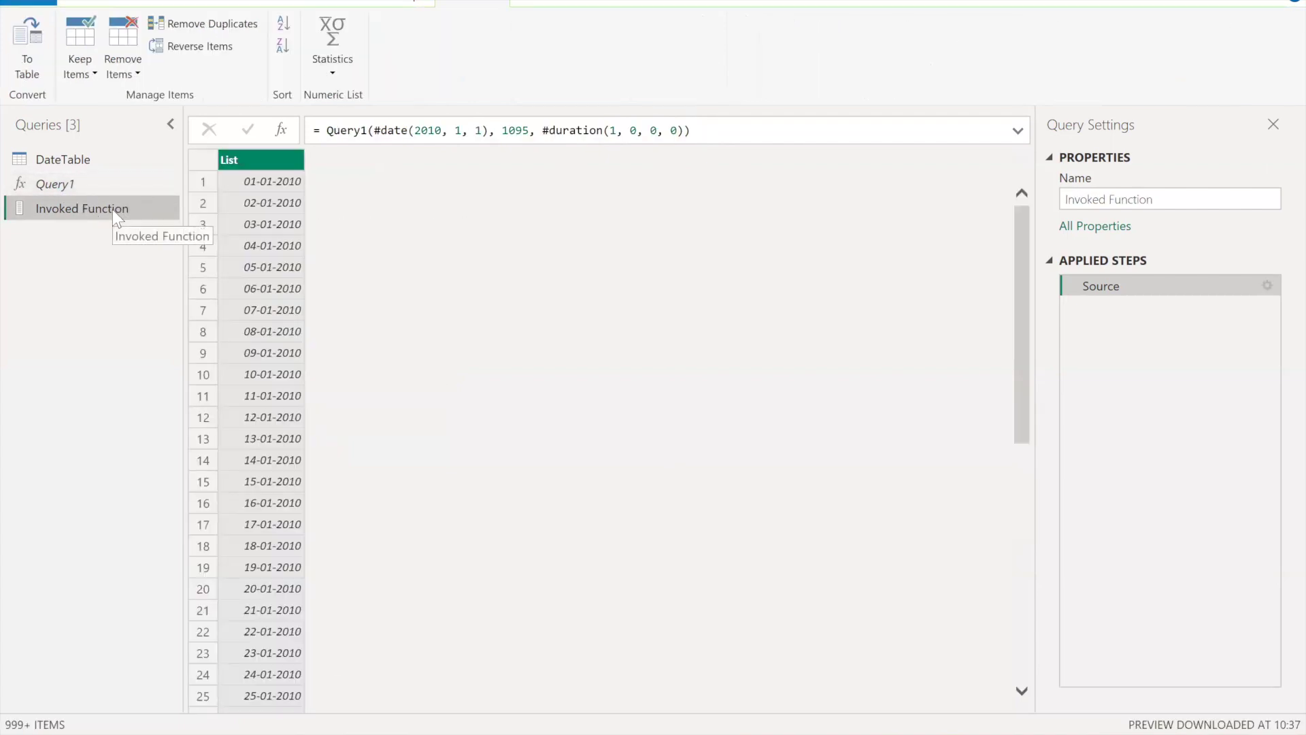
right_click(113, 208)
click(151, 263)
click(746, 399)
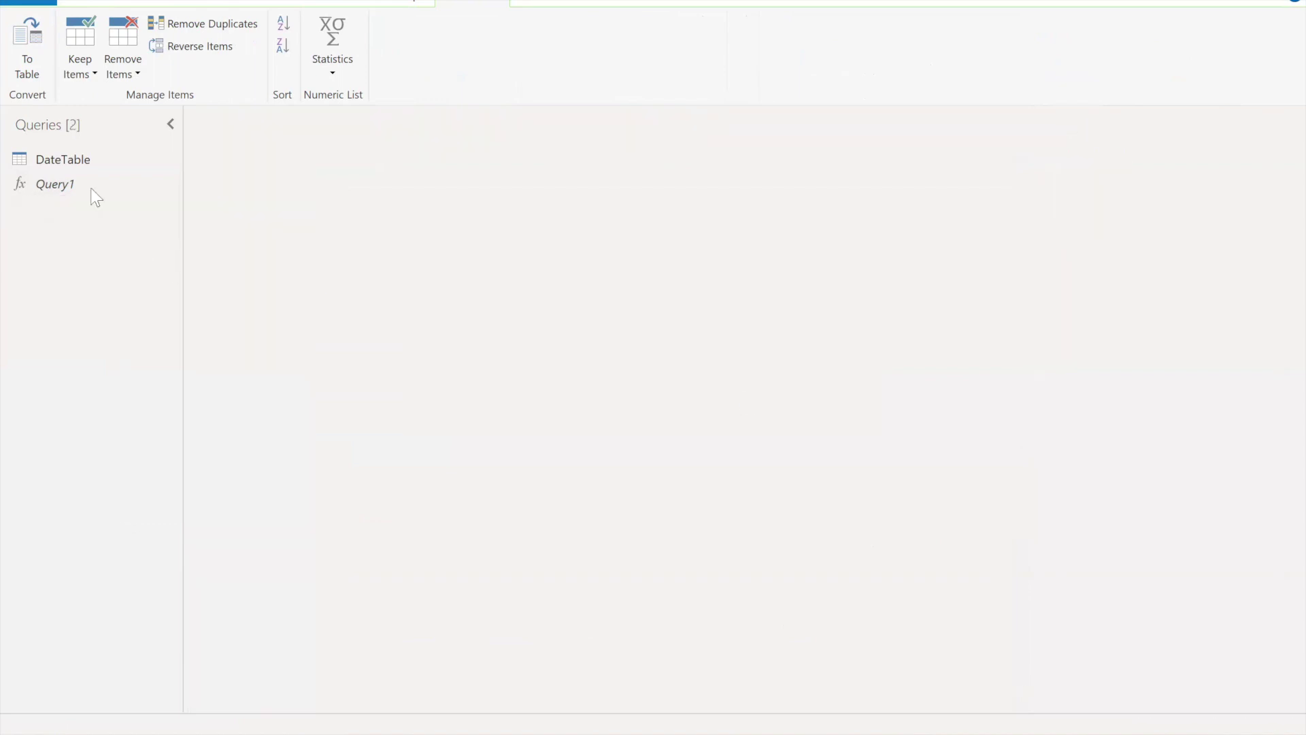
Set the List.Dates start parameter of Query1 to 01-01-2020 and the count to 1095.
click(63, 180)
click(260, 330)
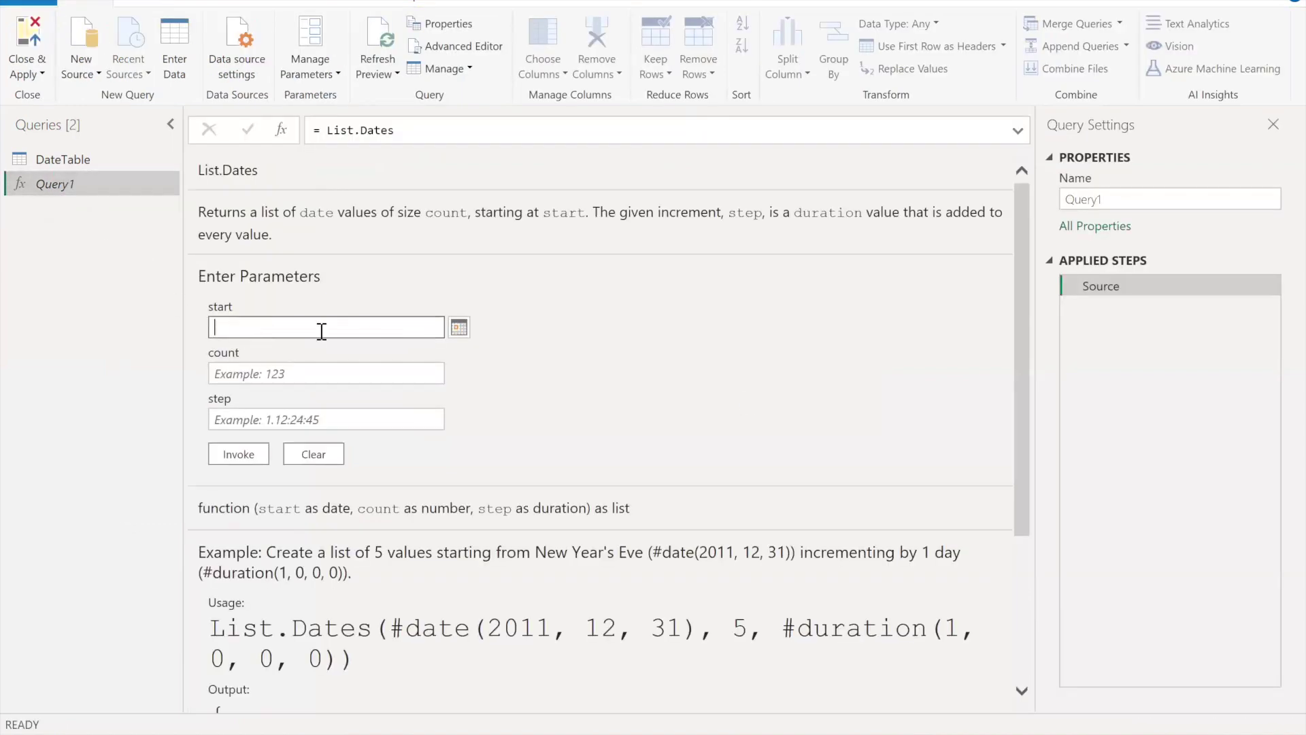
text(01-01-2010)
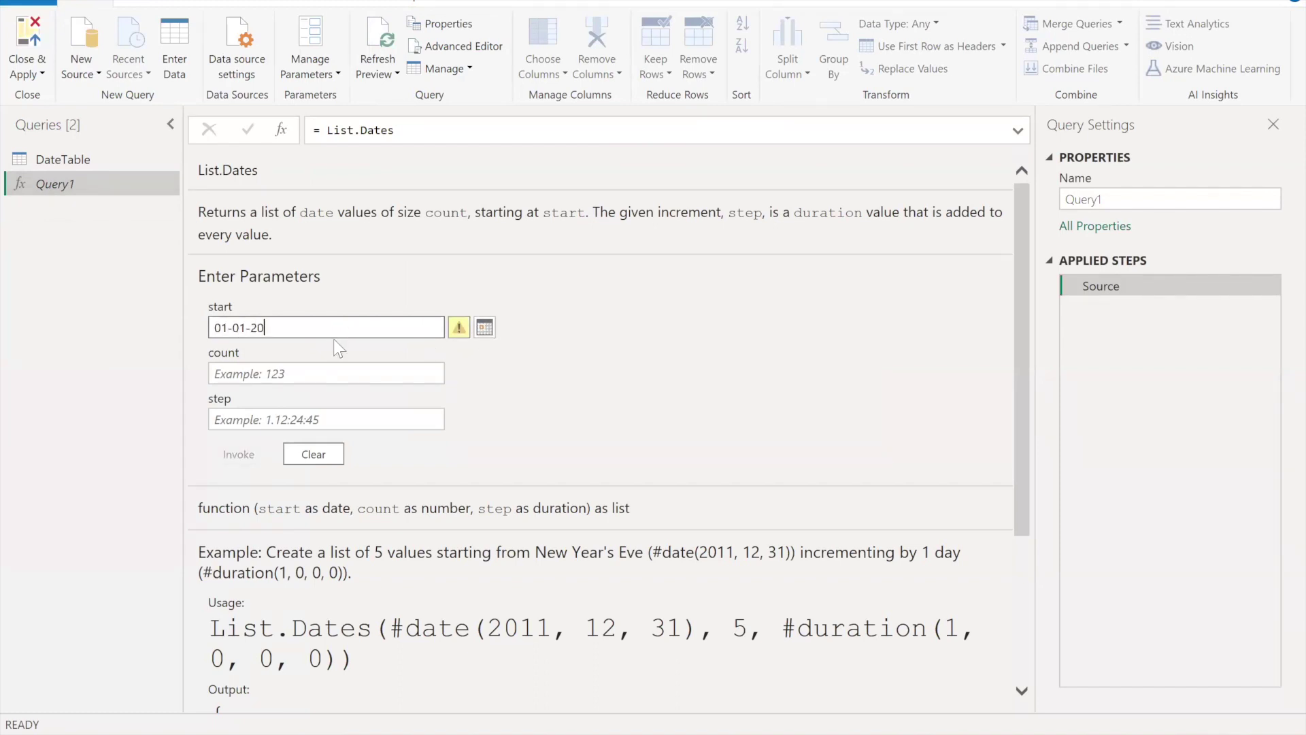
key(BackSpace)
key(BackSpace)
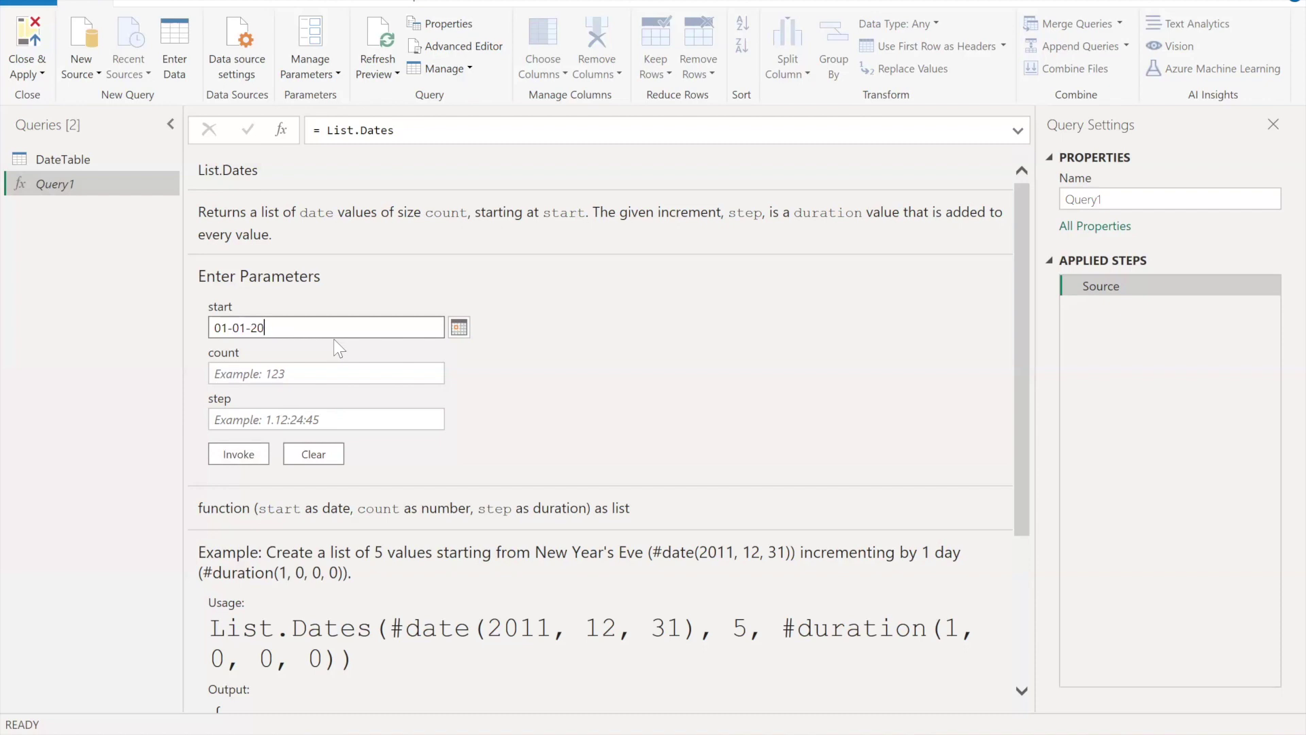
text(20)
click(308, 379)
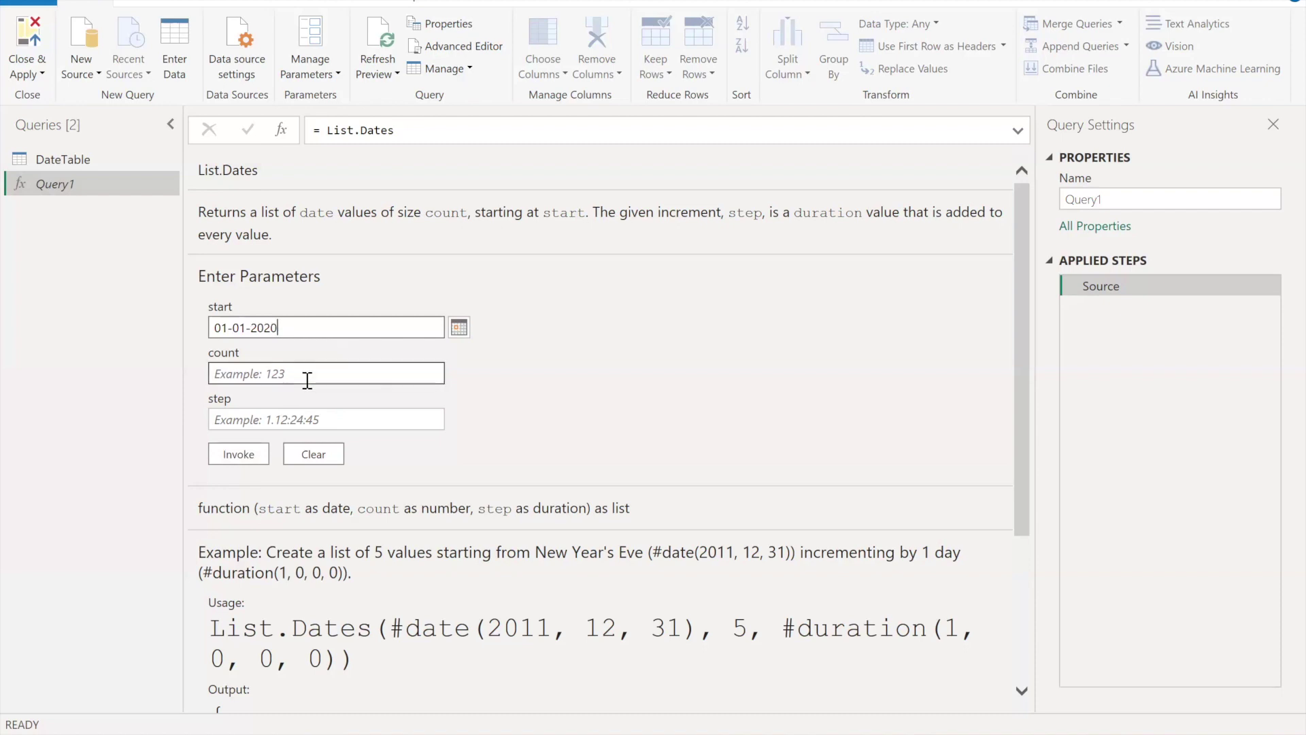
text(1095)
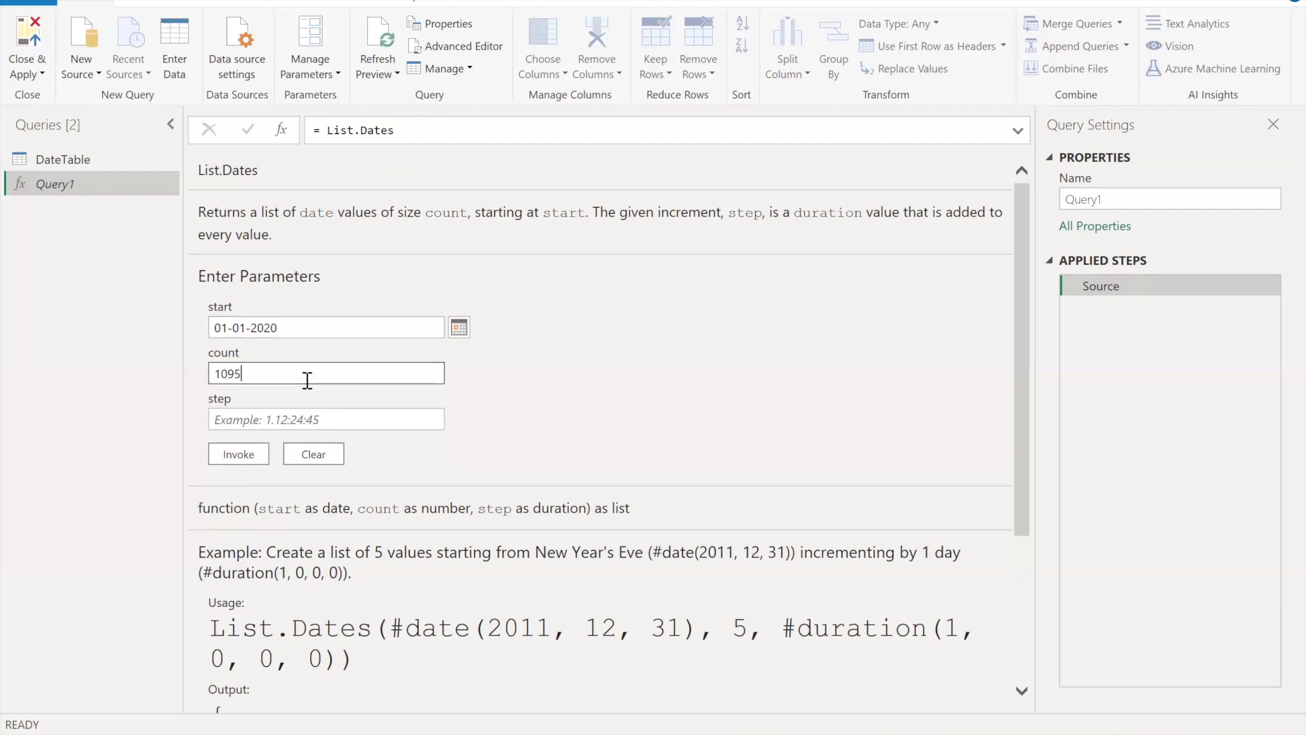
Set the step parameter to 1.0:0:0, invoke the function, and look through the generated date list.
click(291, 415)
text(1)
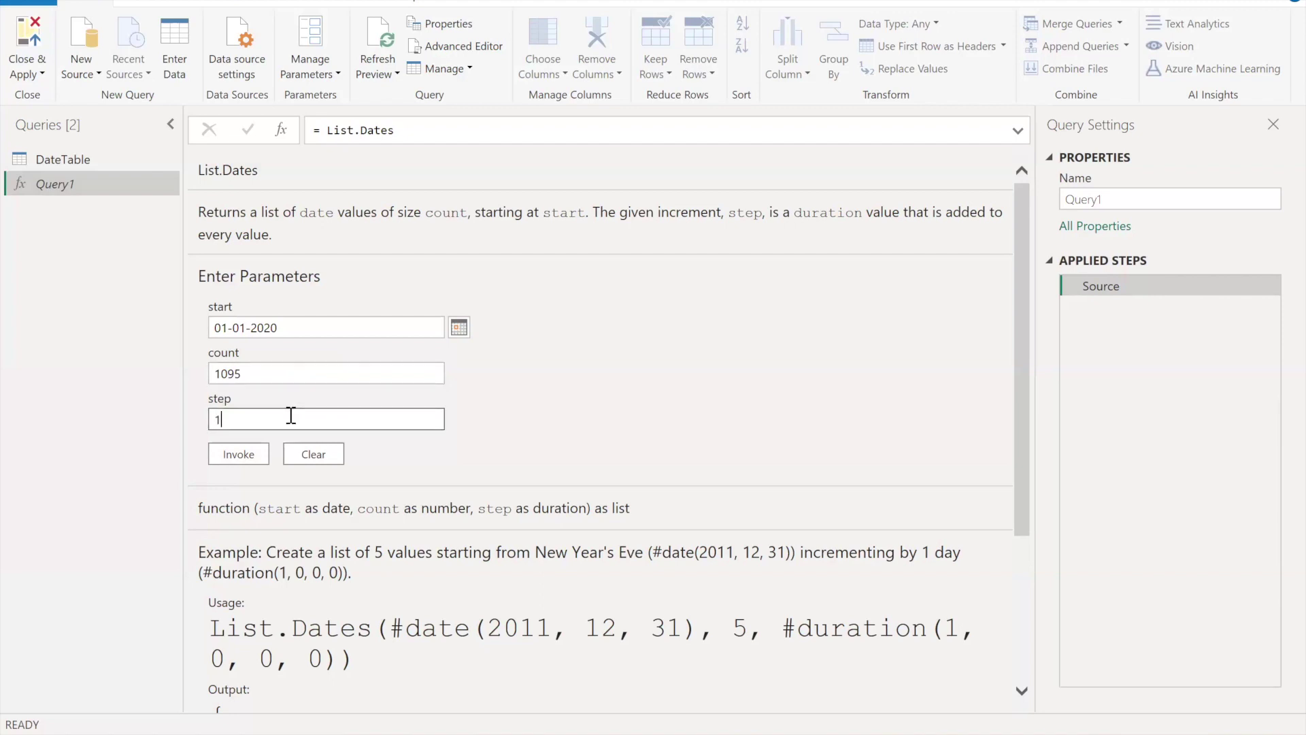
text(.0:0:0)
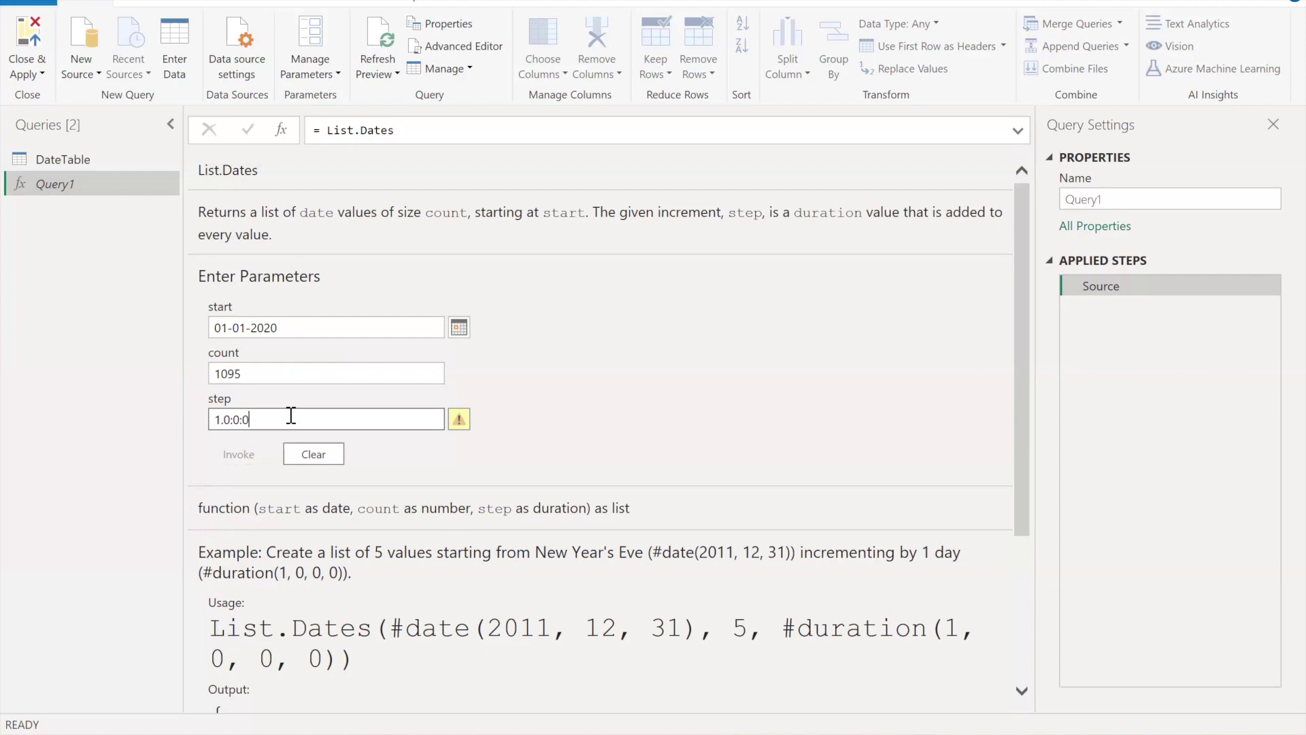
key(Left)
key(Left)
key(Left)
key(Left)
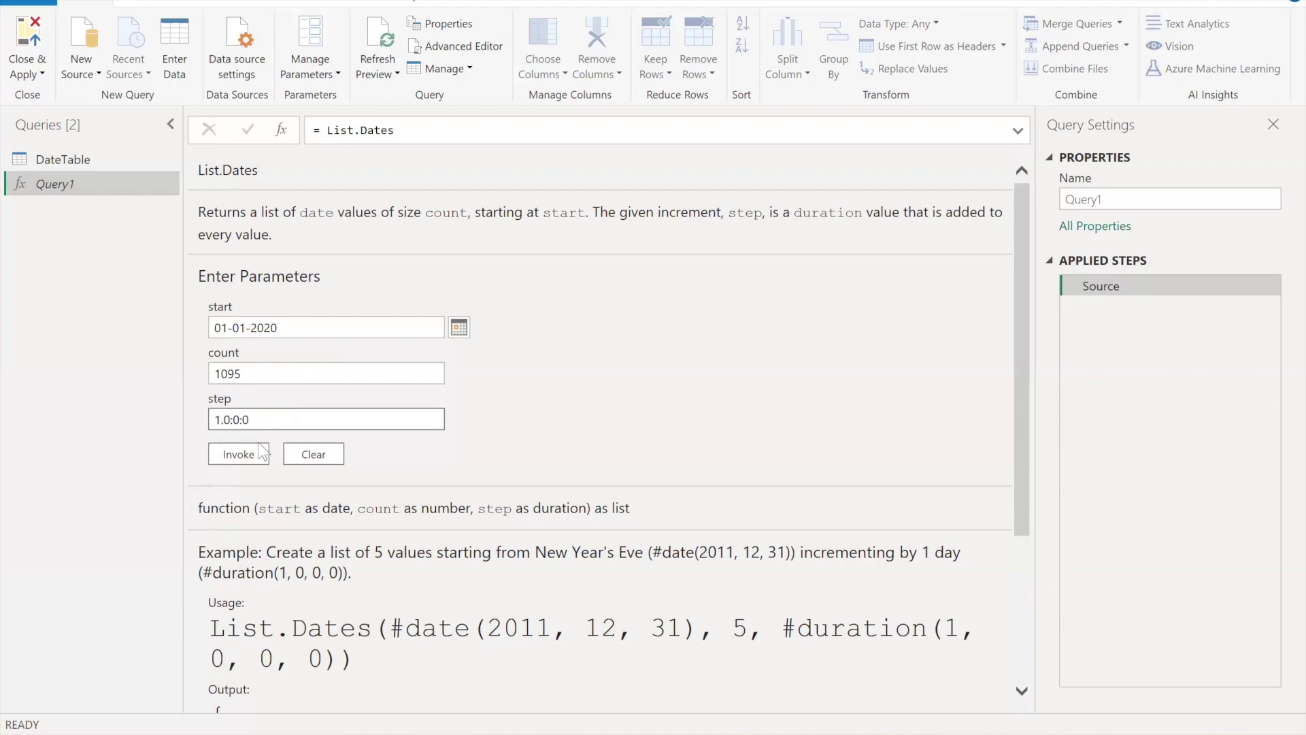
click(238, 454)
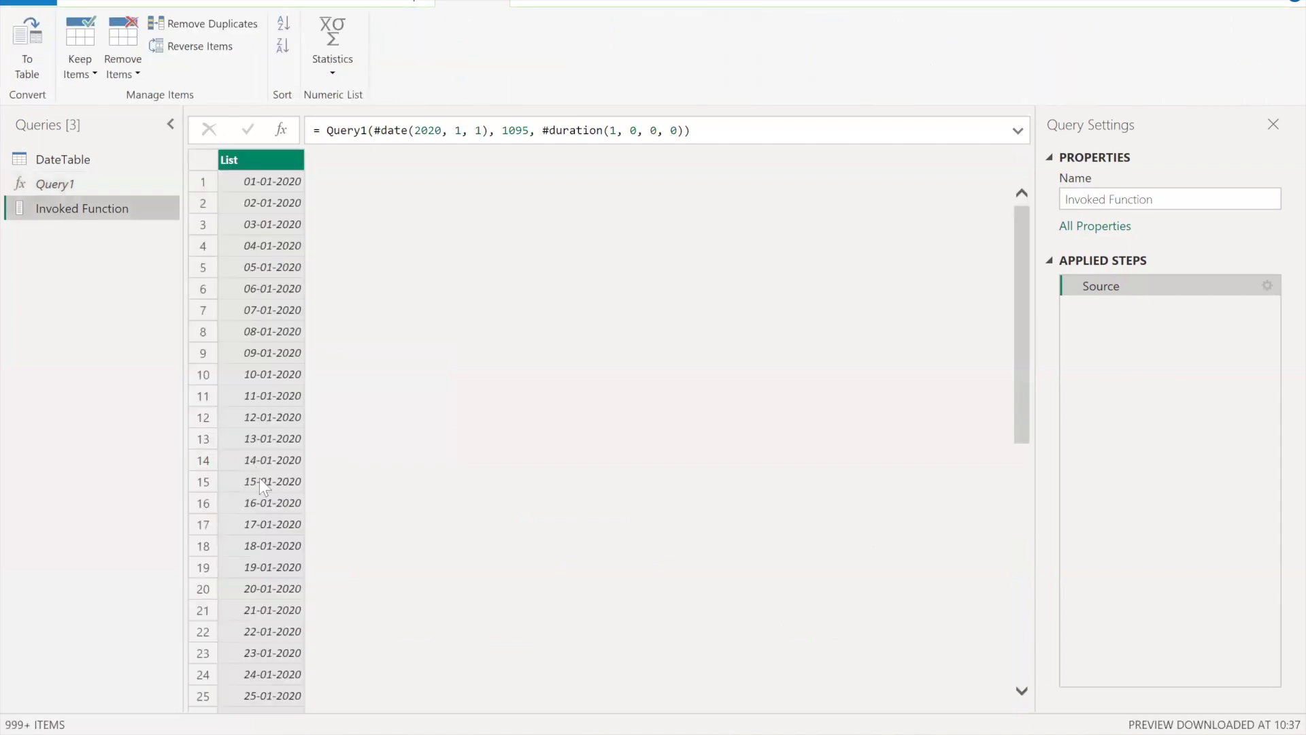
scroll(259, 479, down, 20)
scroll(260, 479, down, 20)
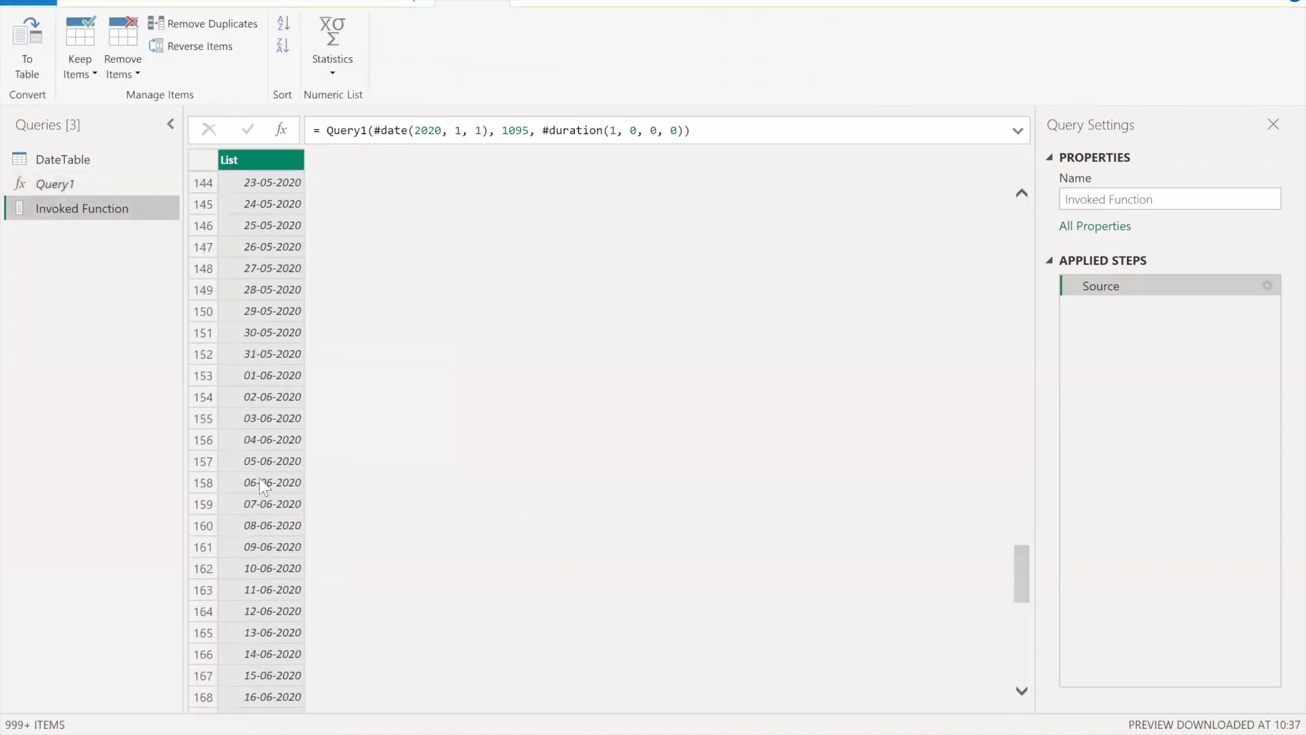
scroll(259, 477, up, 20)
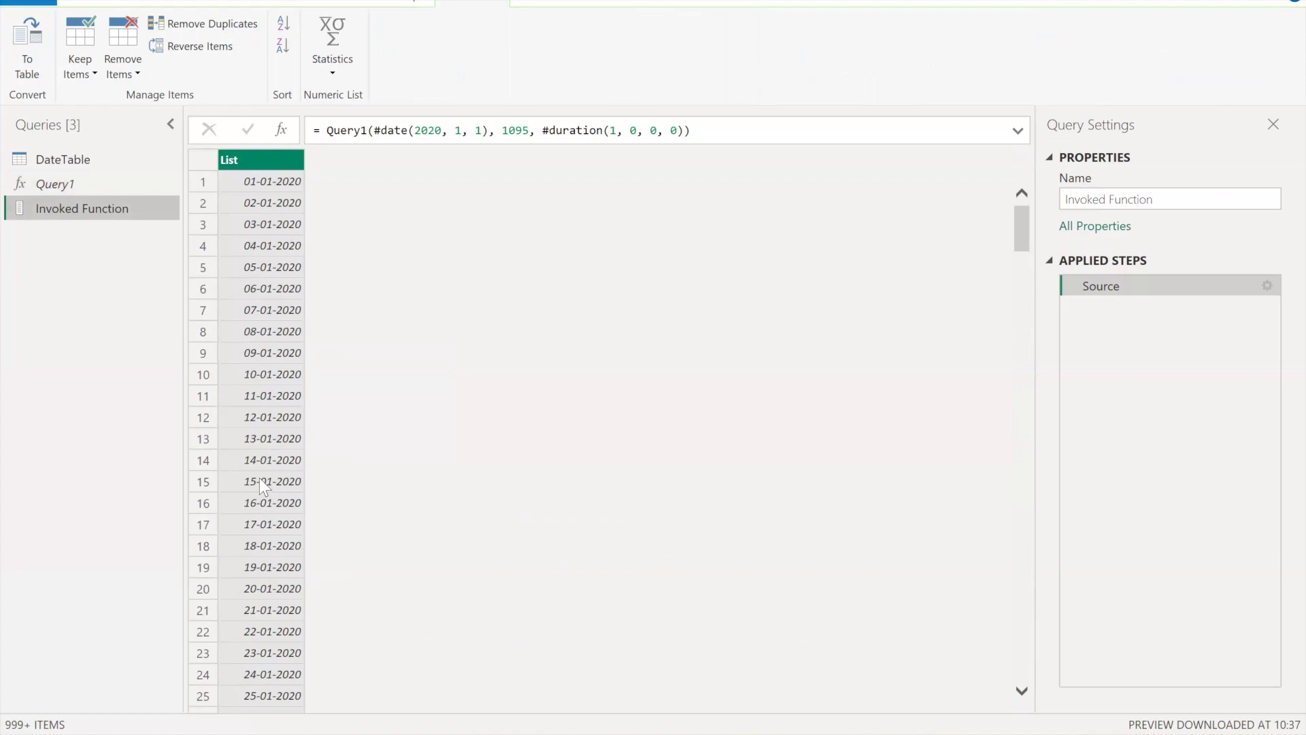
Try to convert the Invoked Function list to a table with the custom delimiter "-", and remove that conversion step.
click(76, 182)
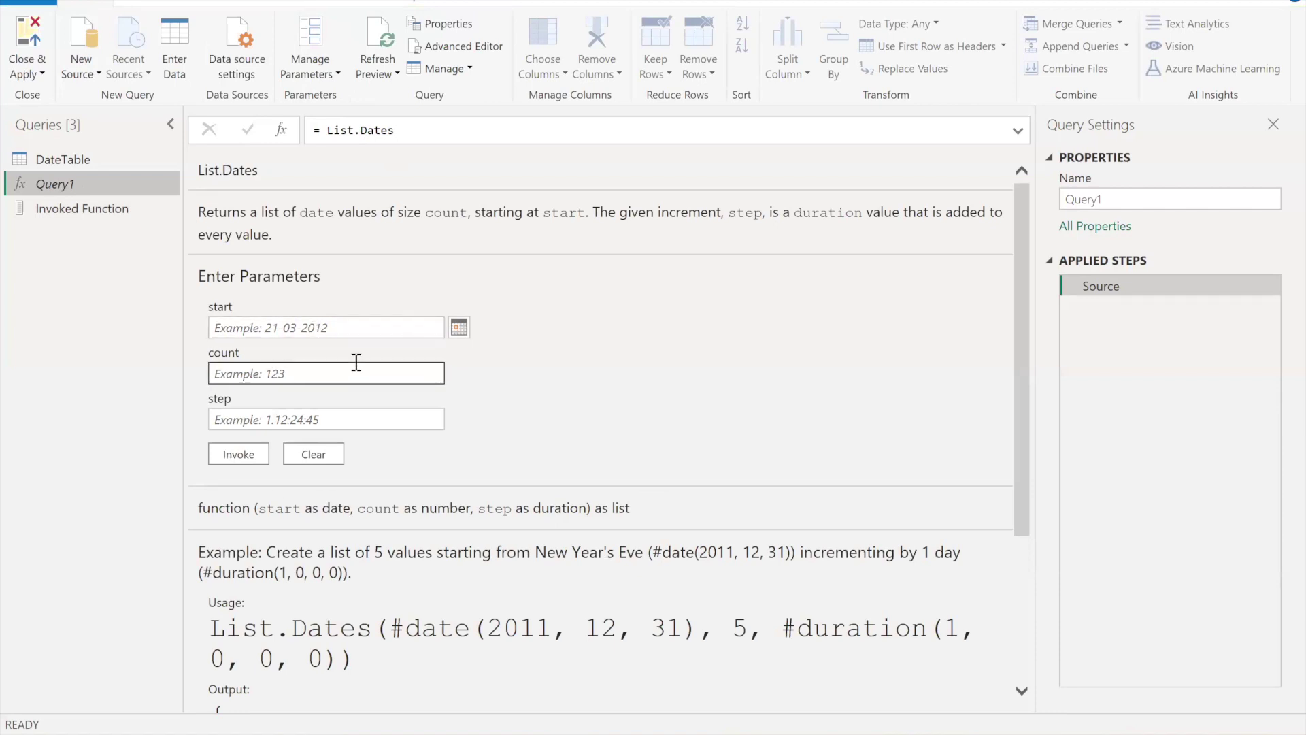
click(78, 208)
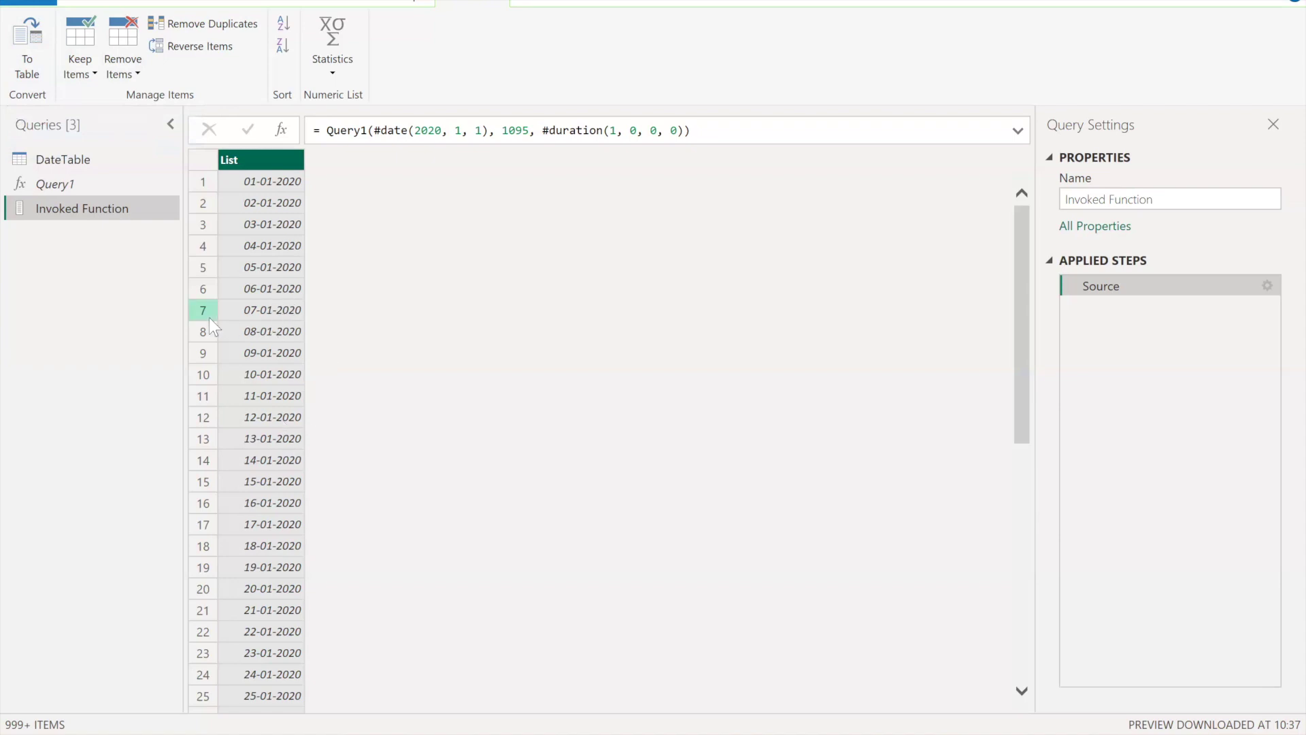
click(21, 36)
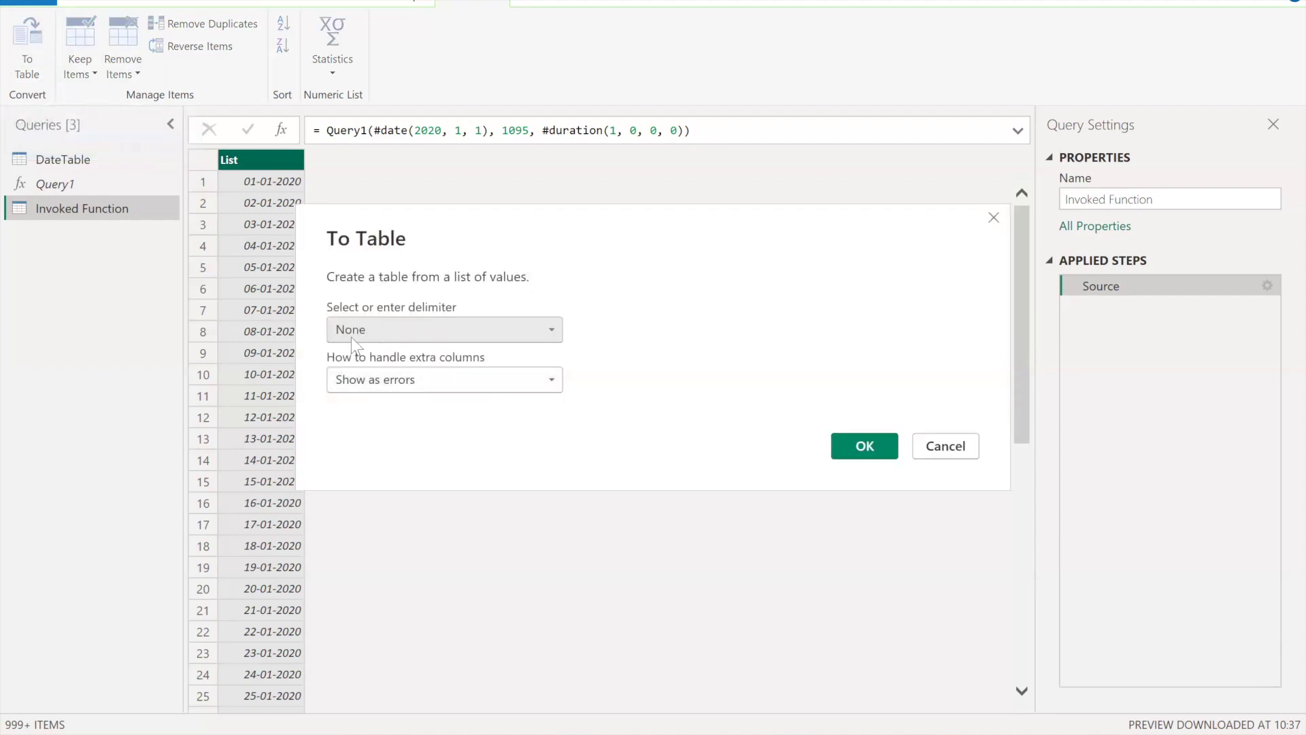
click(423, 329)
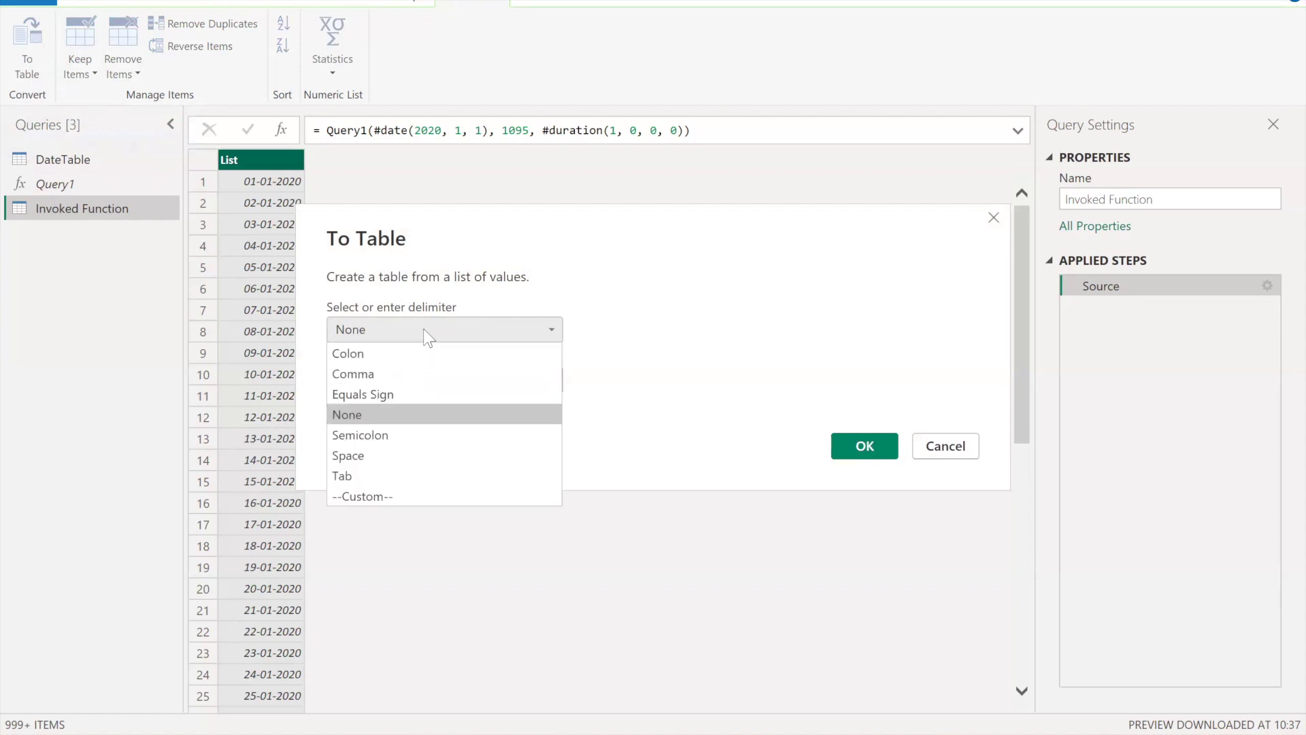
click(418, 497)
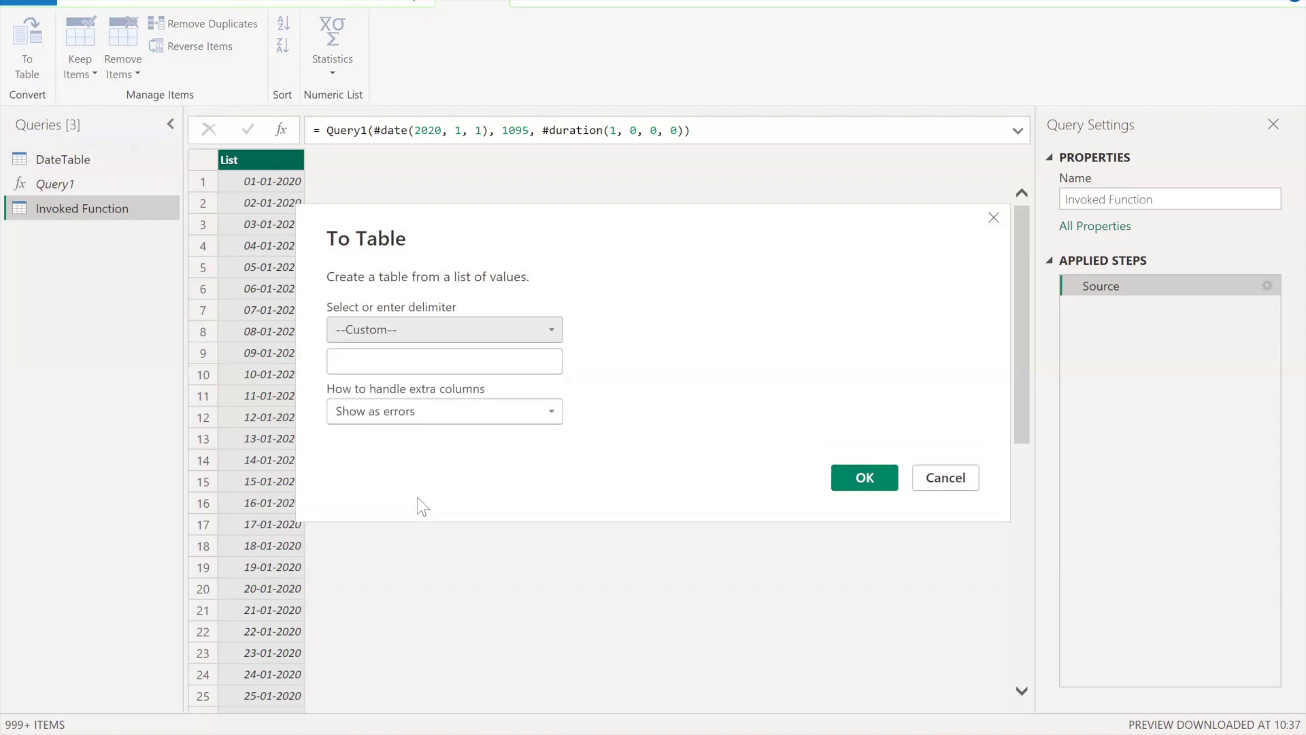
click(408, 362)
text(-)
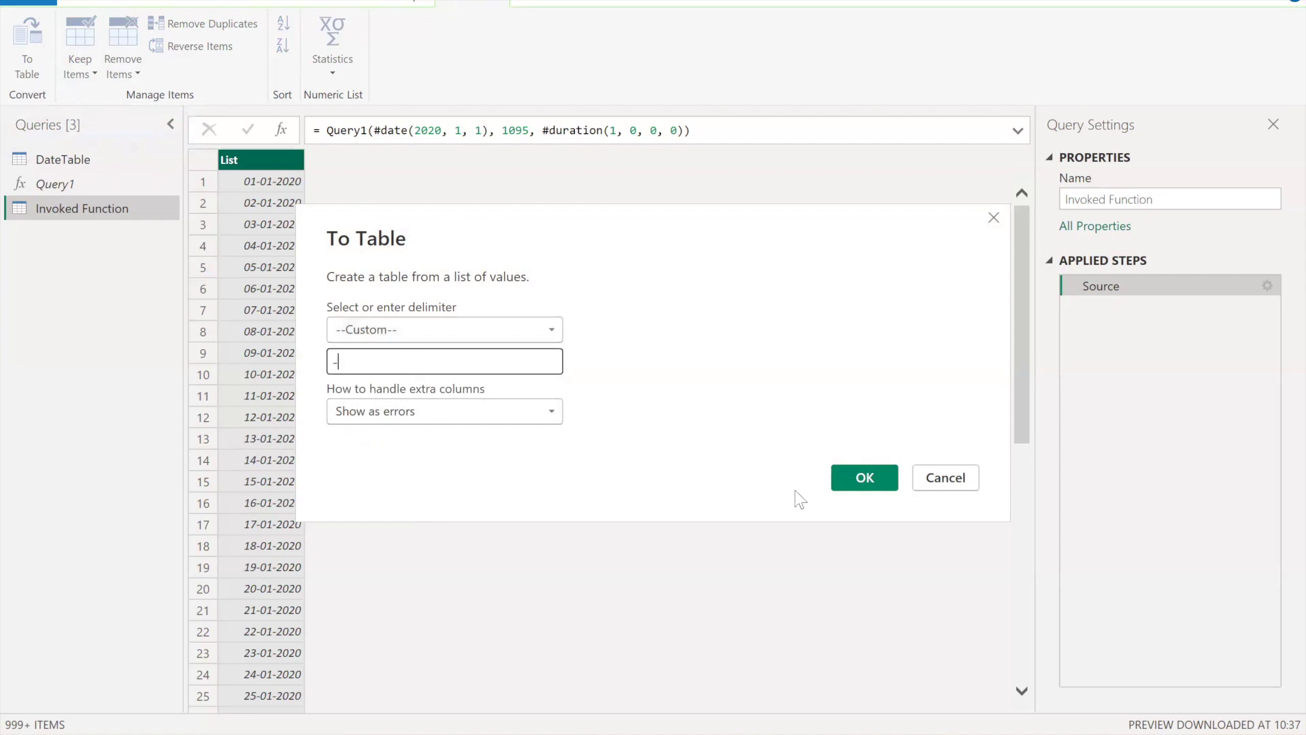
click(875, 469)
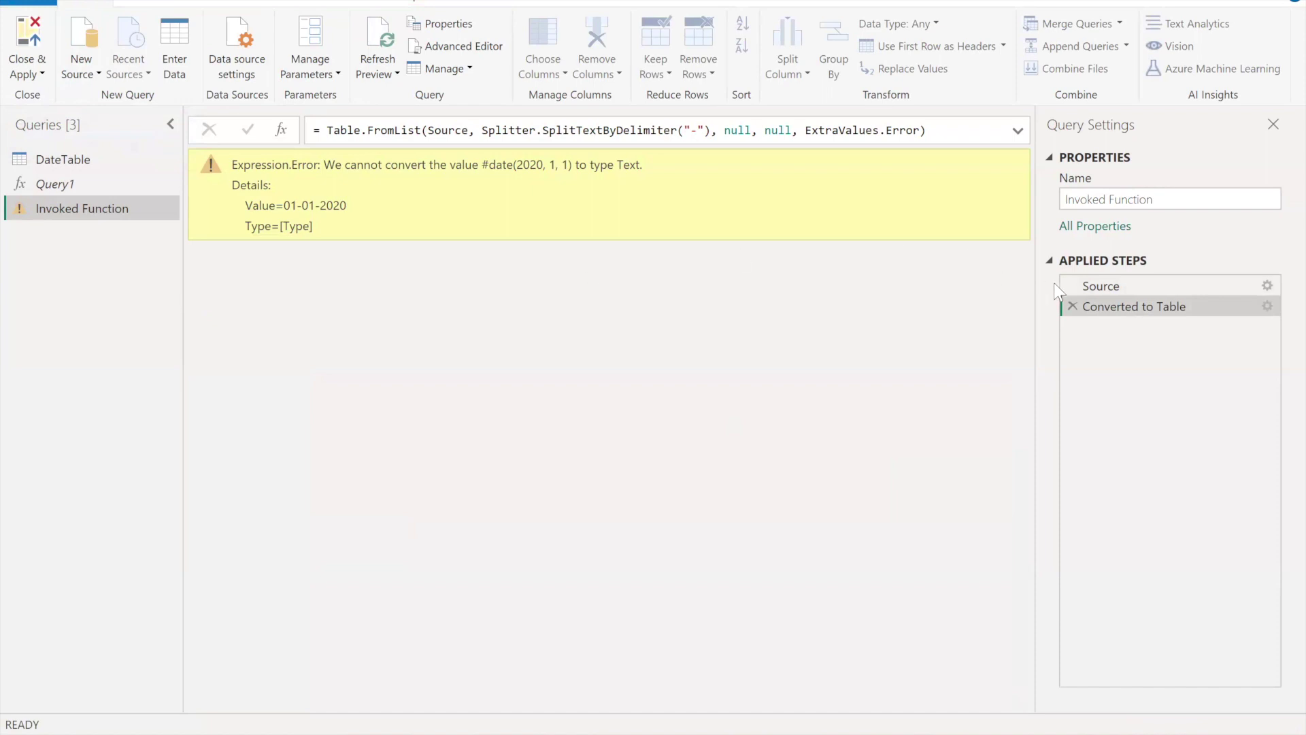
click(1073, 306)
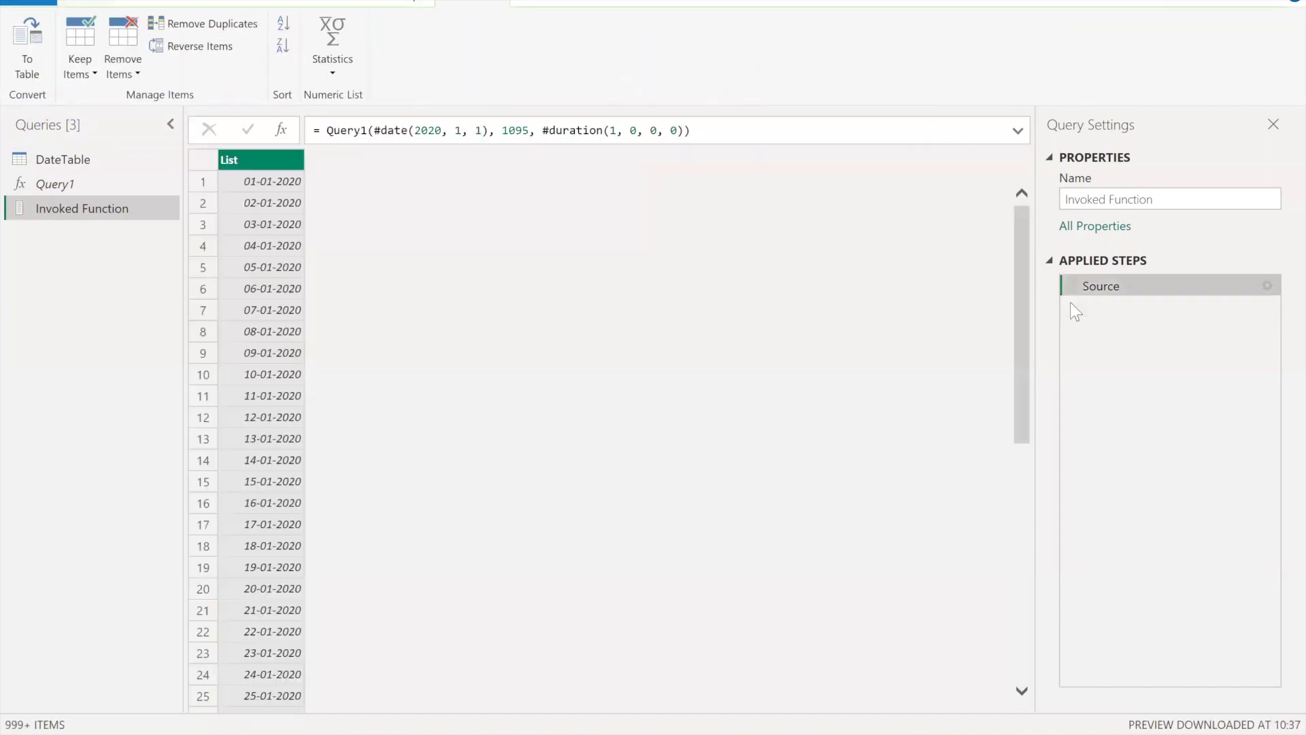
Convert the date list to a table with no delimiter, and set the data type of Column1 to Date.
right_click(238, 163)
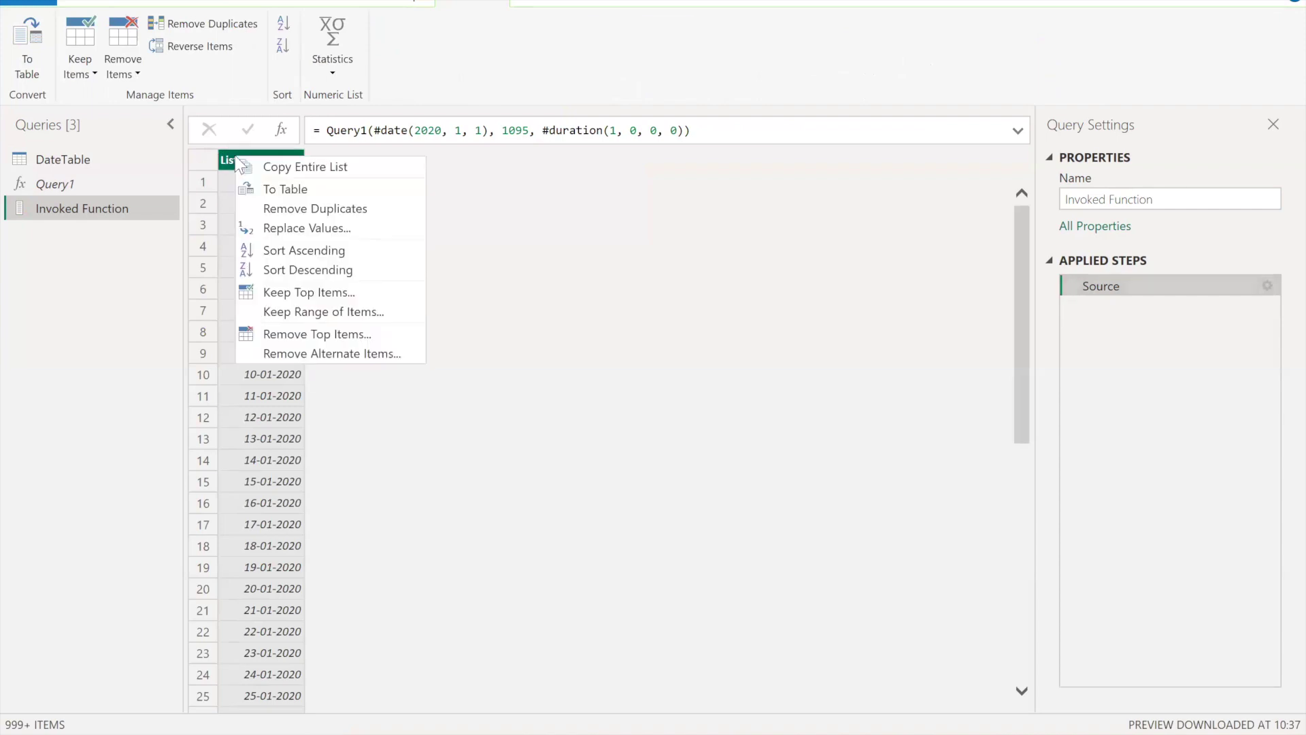
click(277, 191)
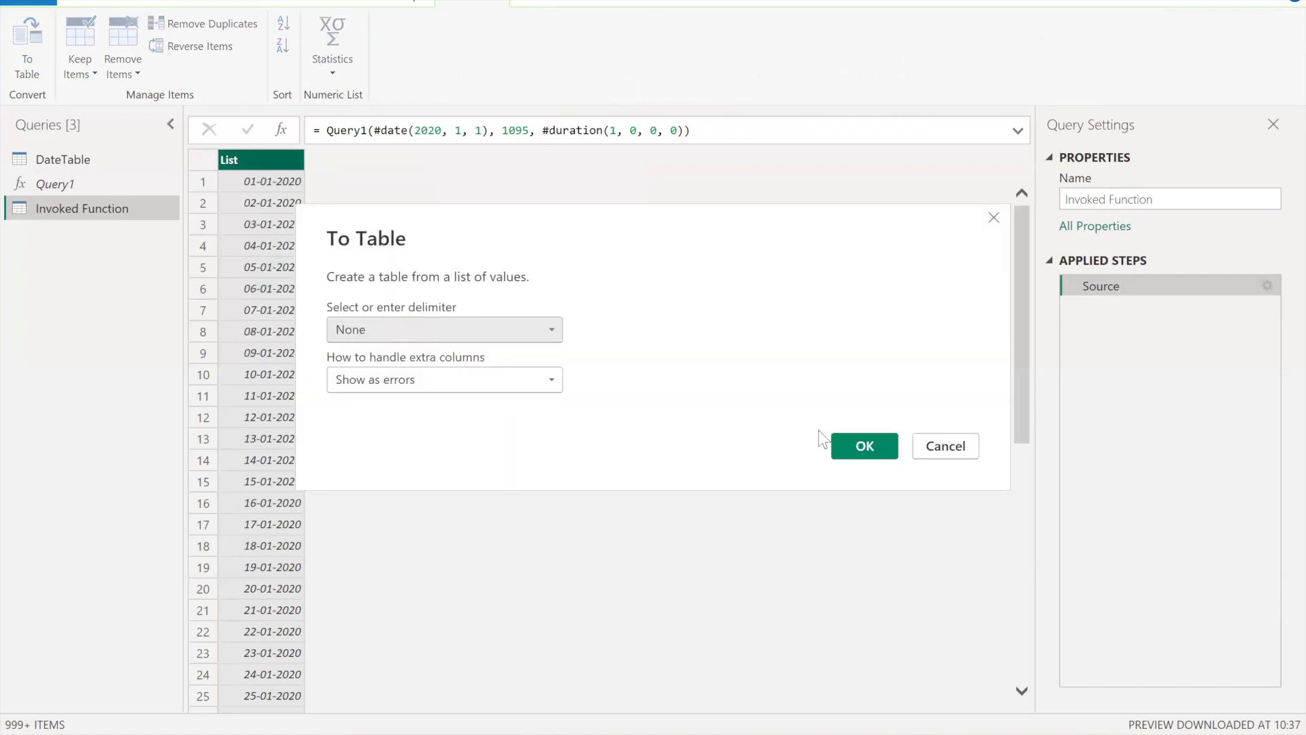
click(865, 445)
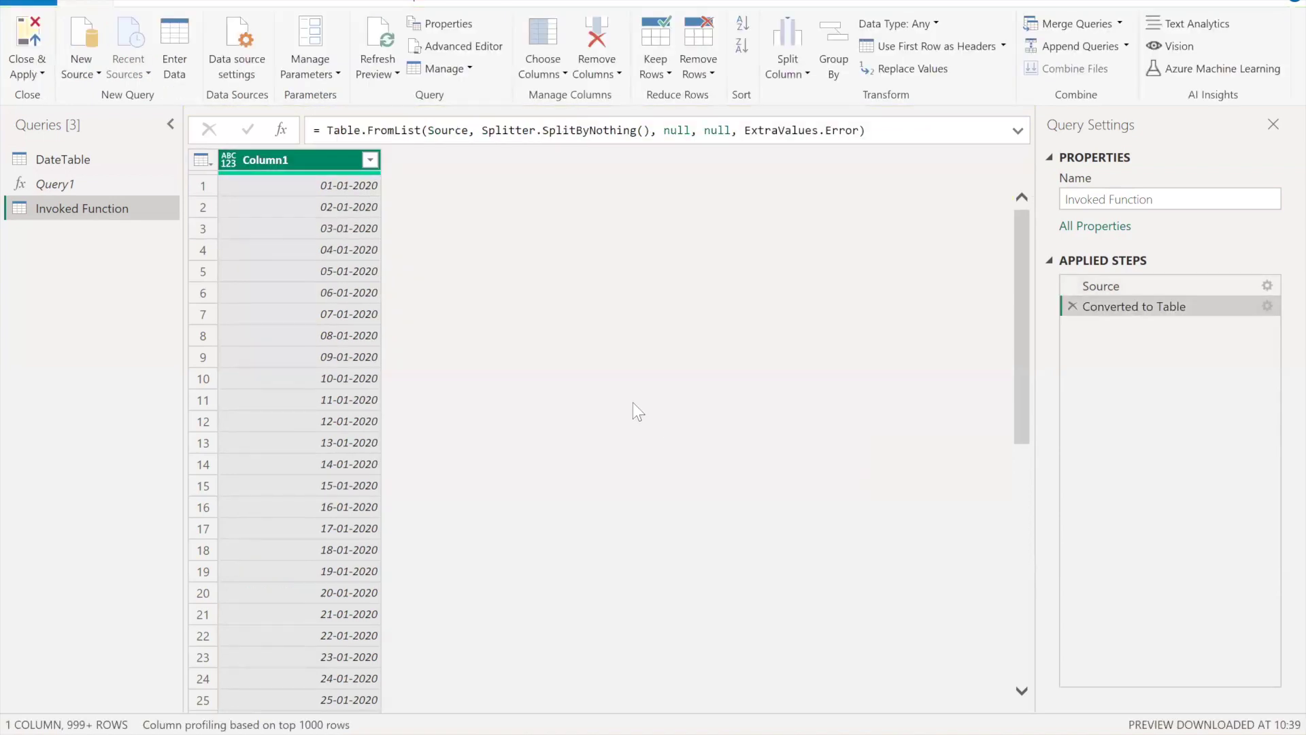
click(227, 161)
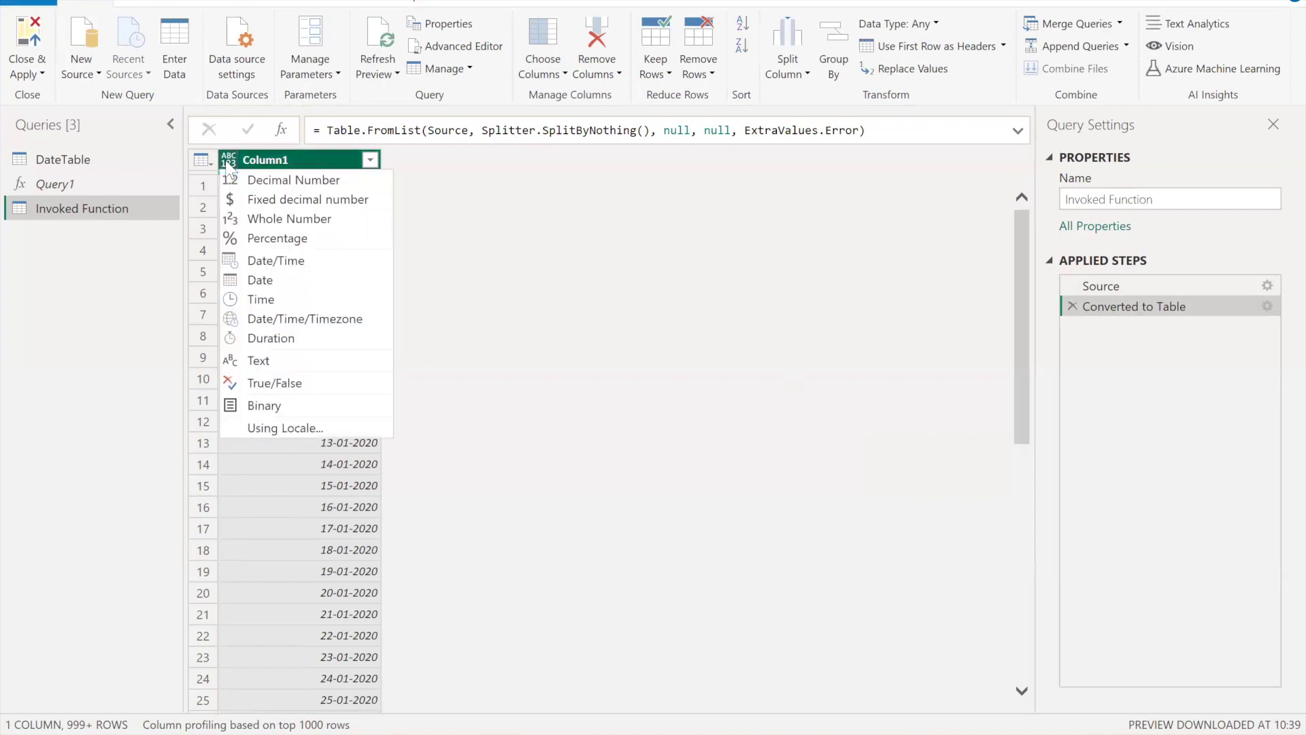
click(245, 282)
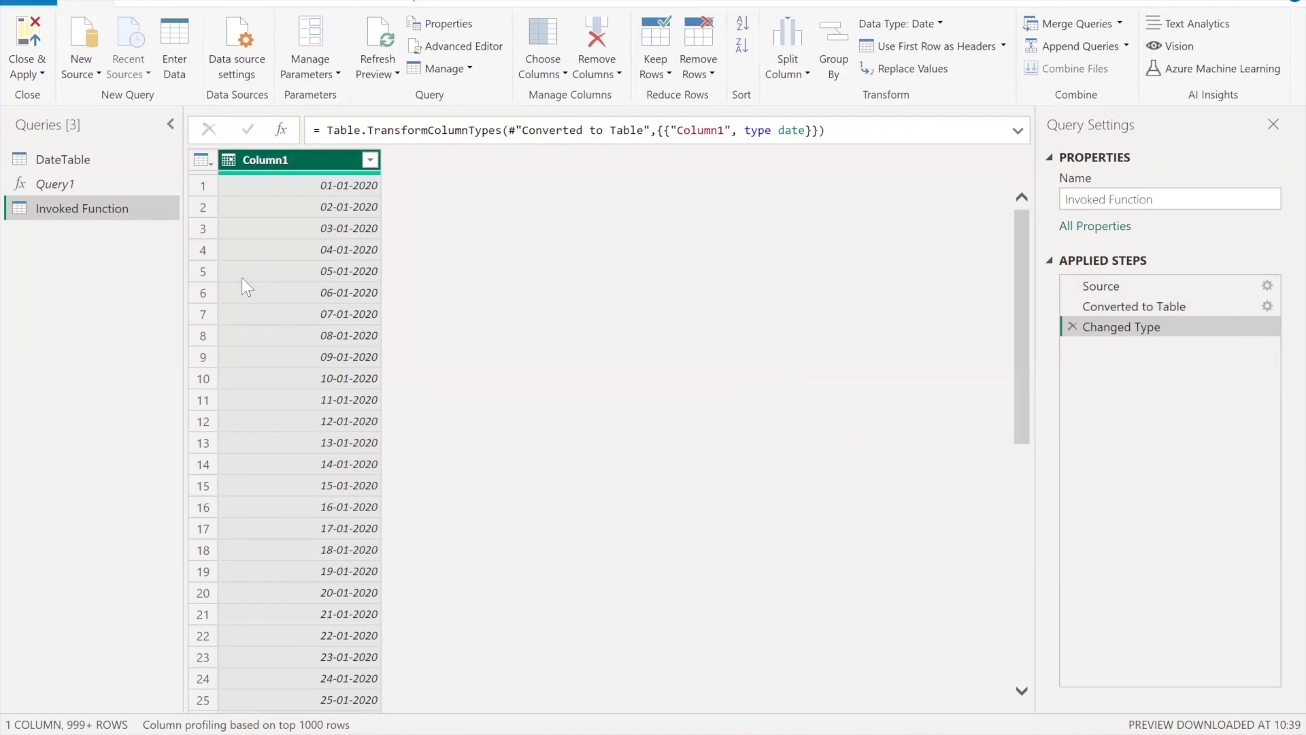
Review the delimiter and extra-column settings of the Converted to Table step, and accept them as they are.
click(1119, 306)
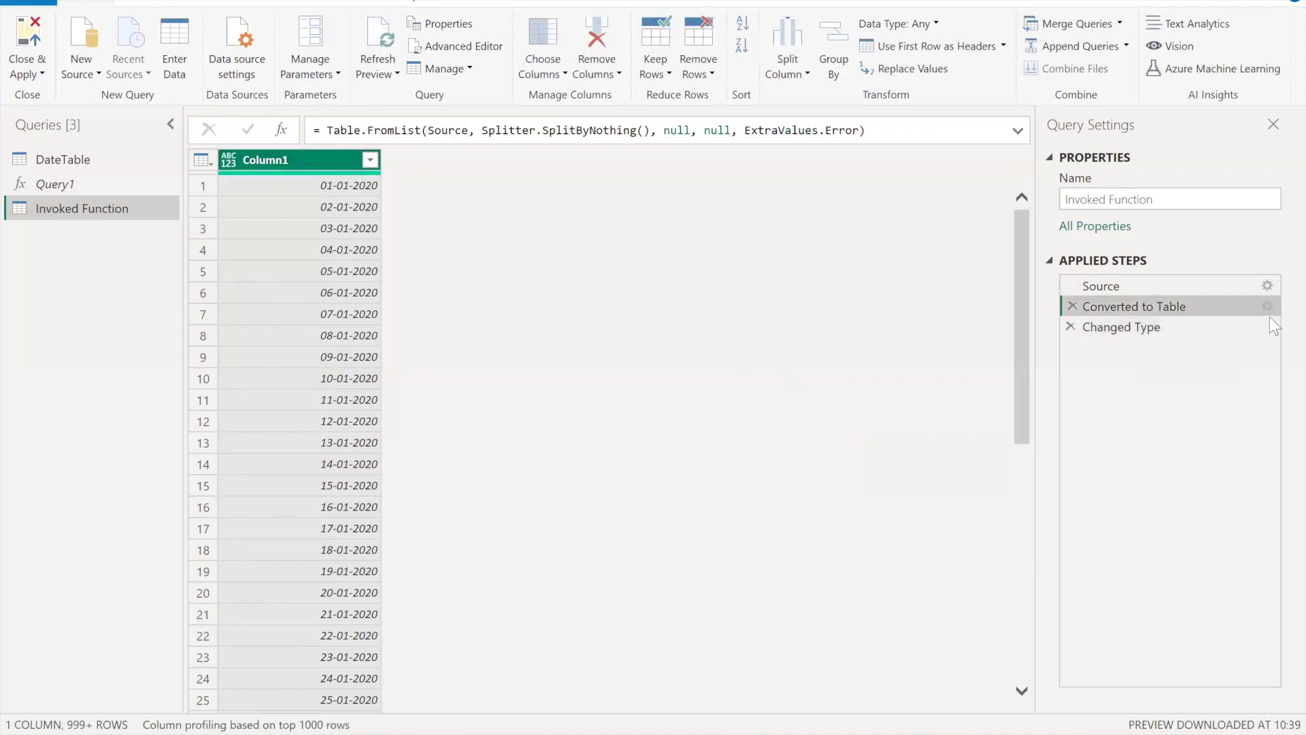
click(1268, 305)
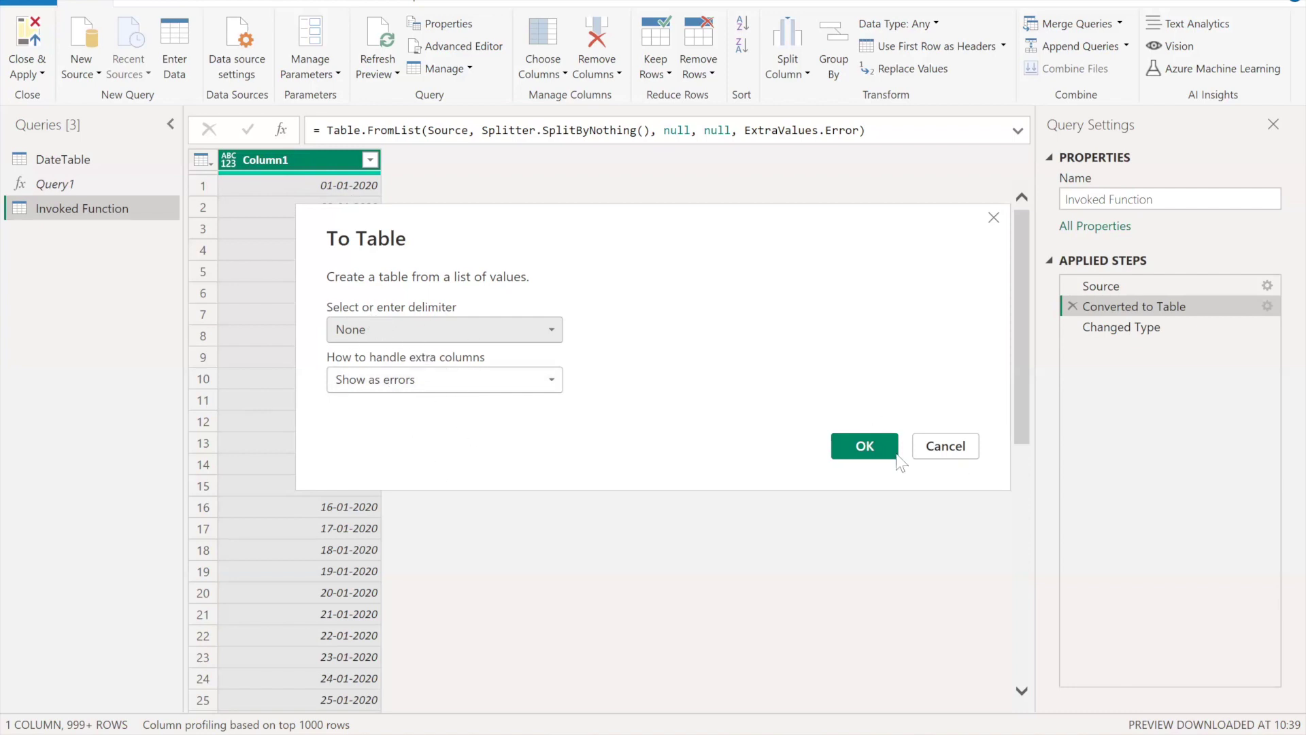
click(864, 449)
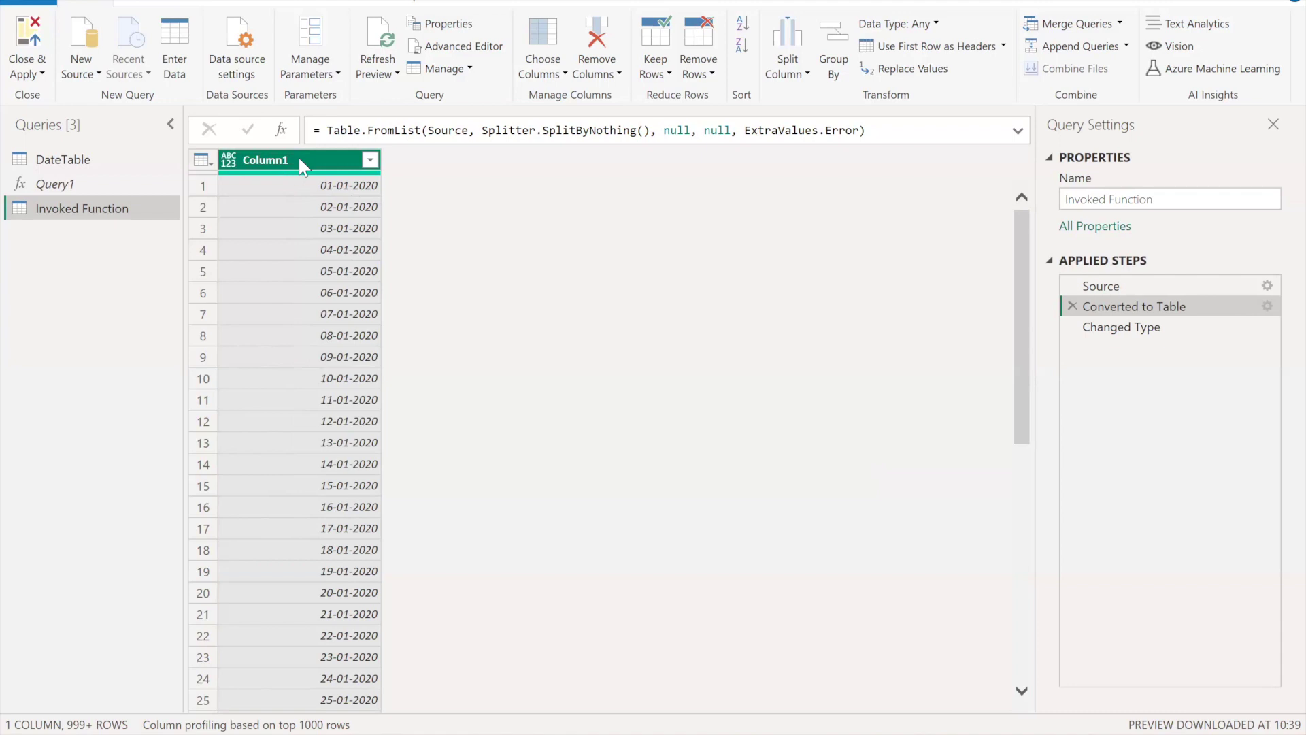
Insert another Date type change for Column1 after Converted to Table, and reorder it below the existing Changed Type step.
click(229, 163)
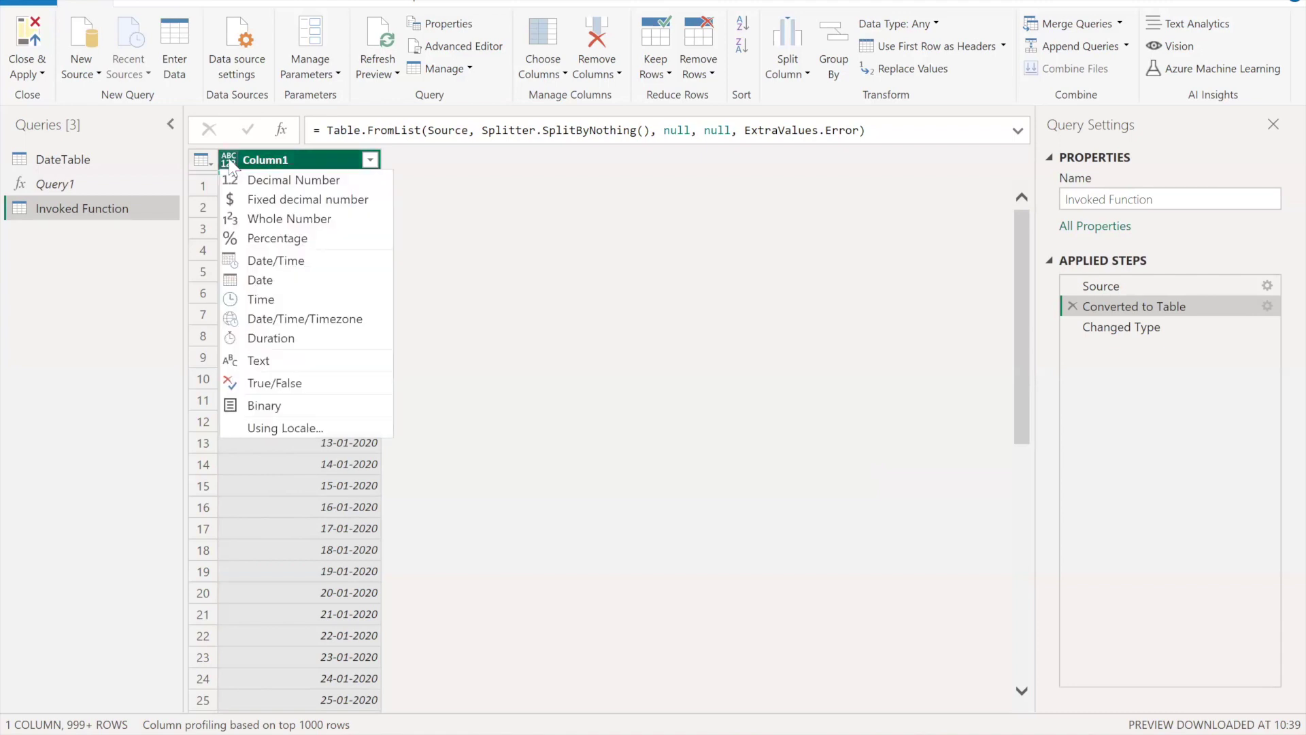
click(259, 280)
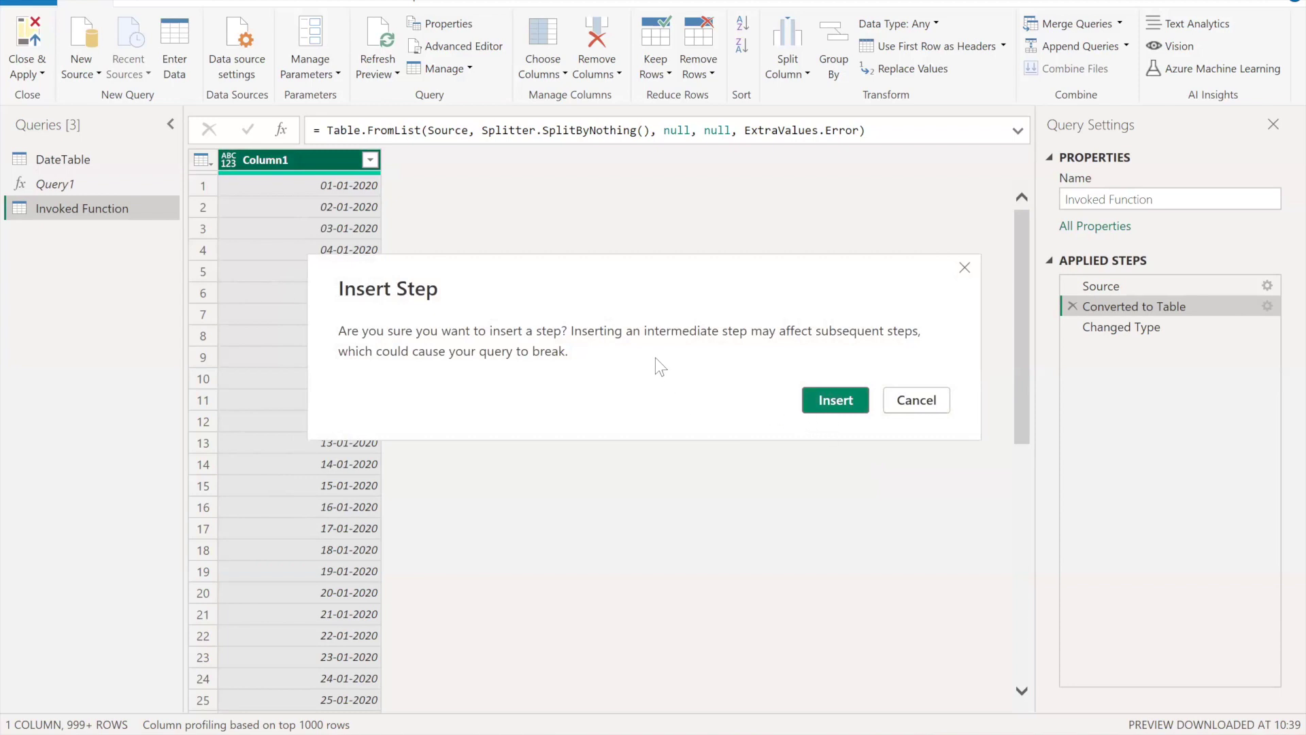
click(834, 399)
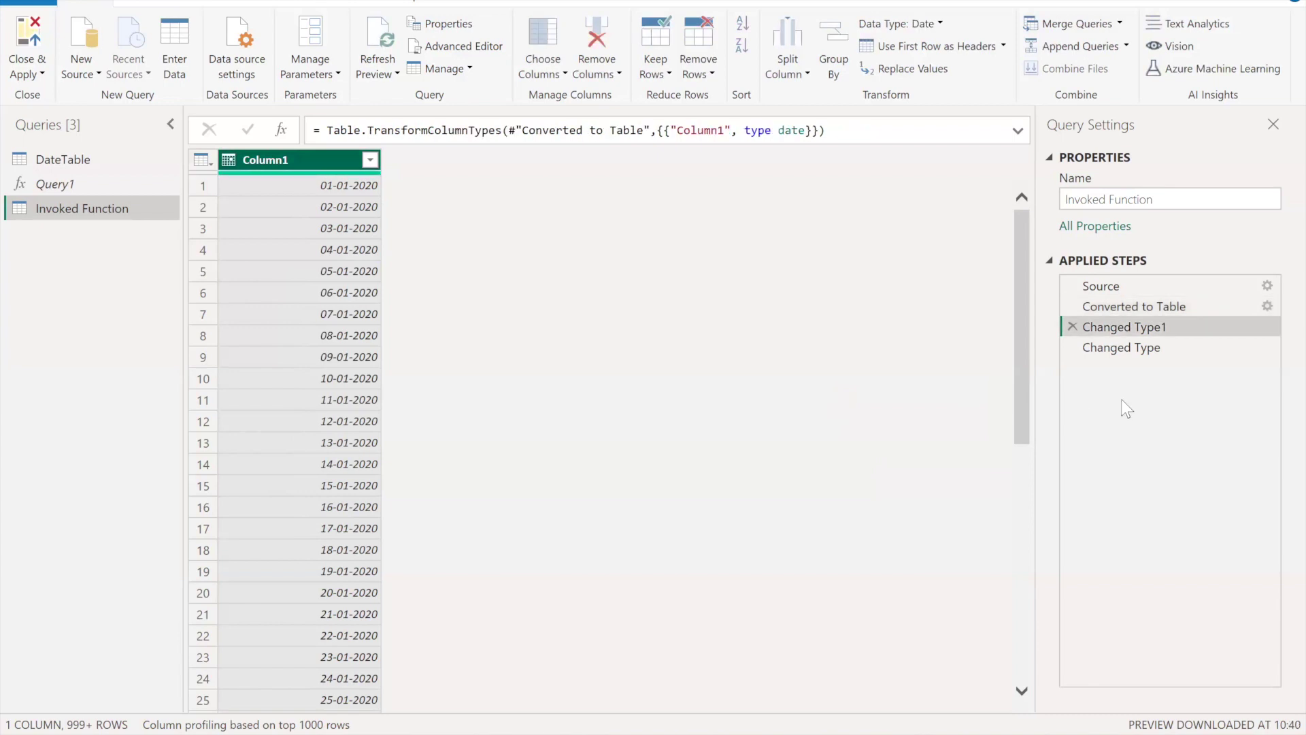
drag(1128, 350, 1128, 317)
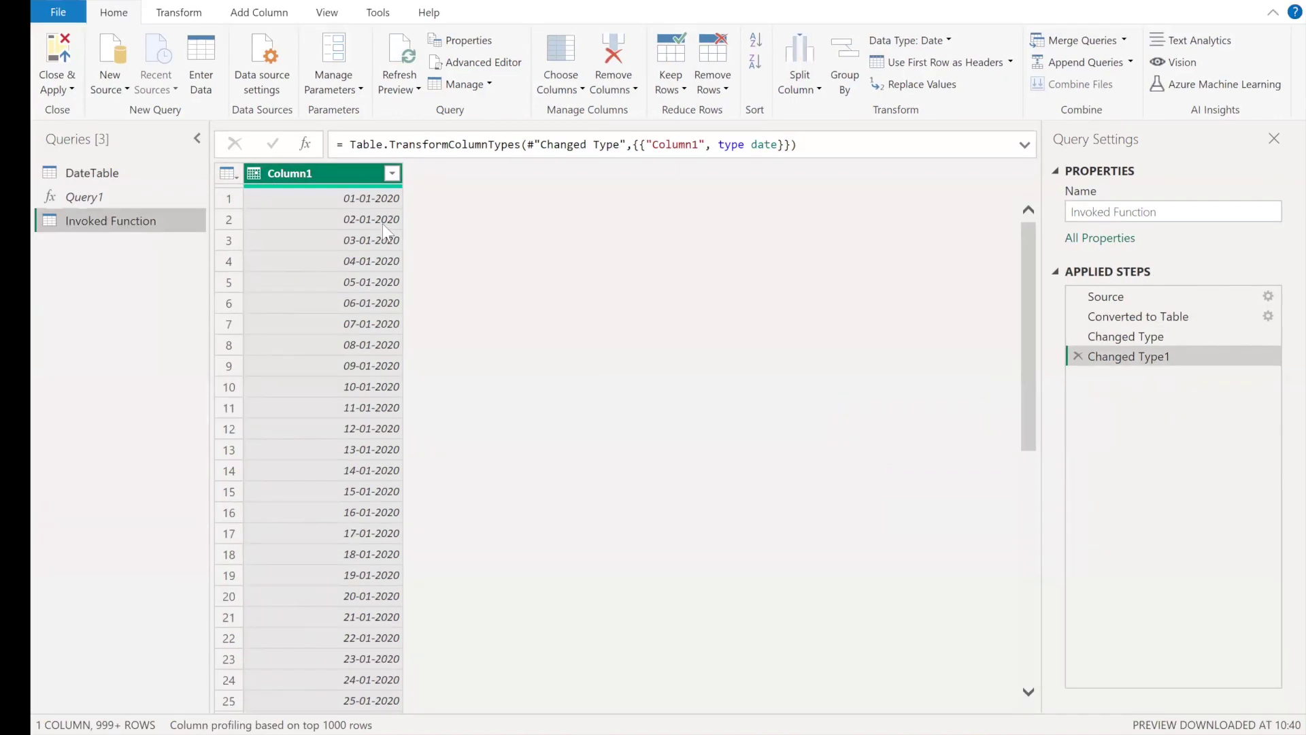
In the DateTable query, add a Year column from the Dates column, and load its complete list of filter values for review.
click(134, 172)
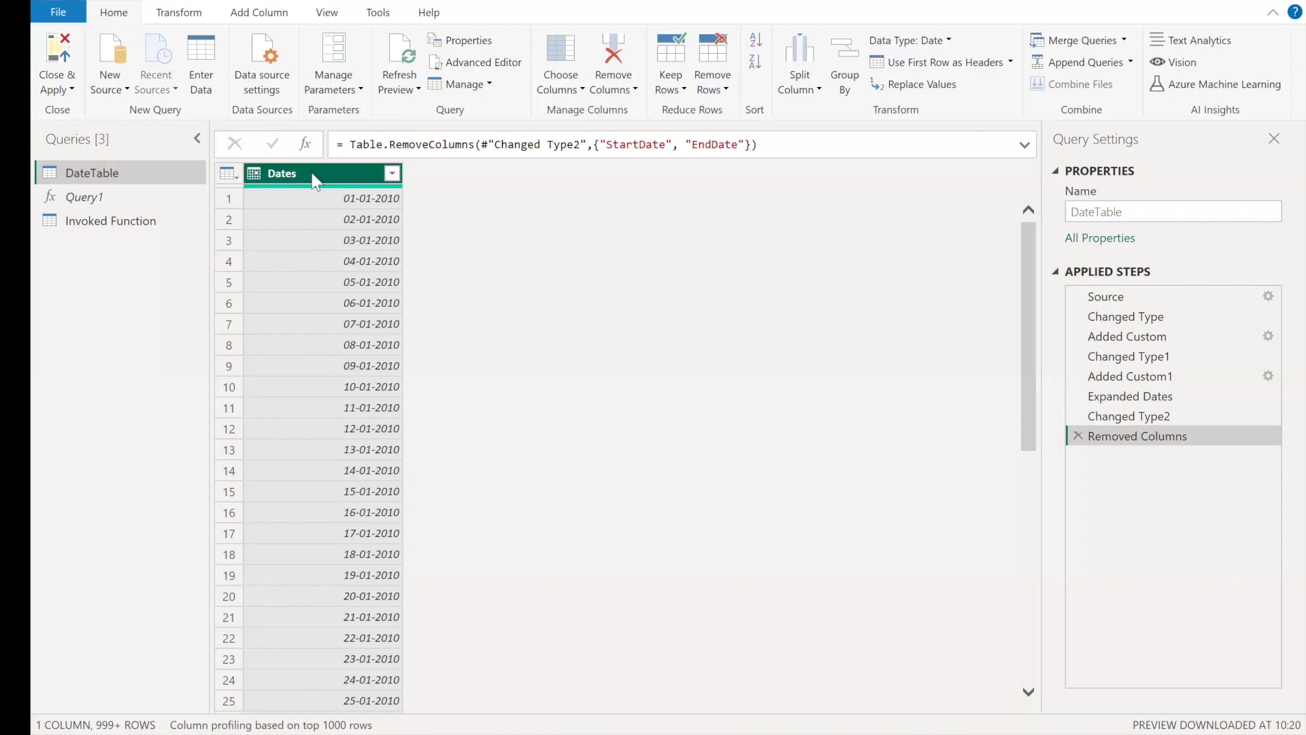
click(245, 16)
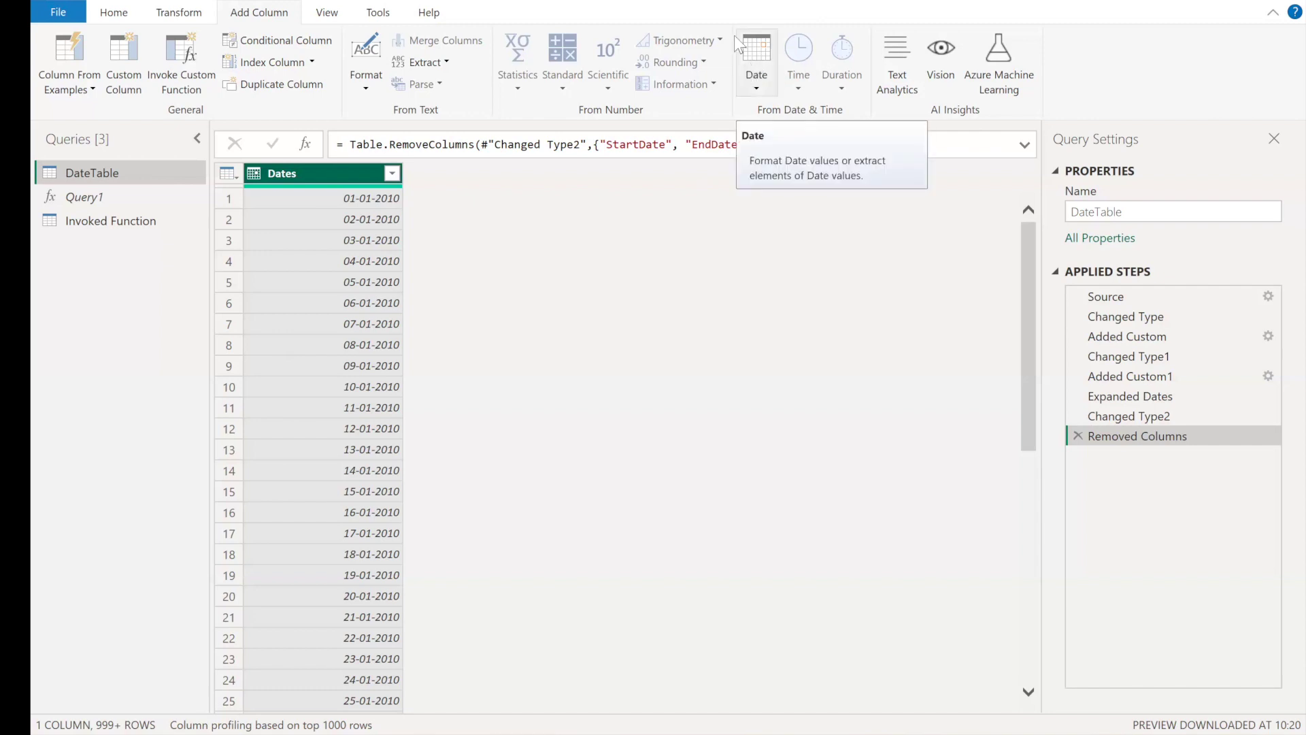
click(179, 15)
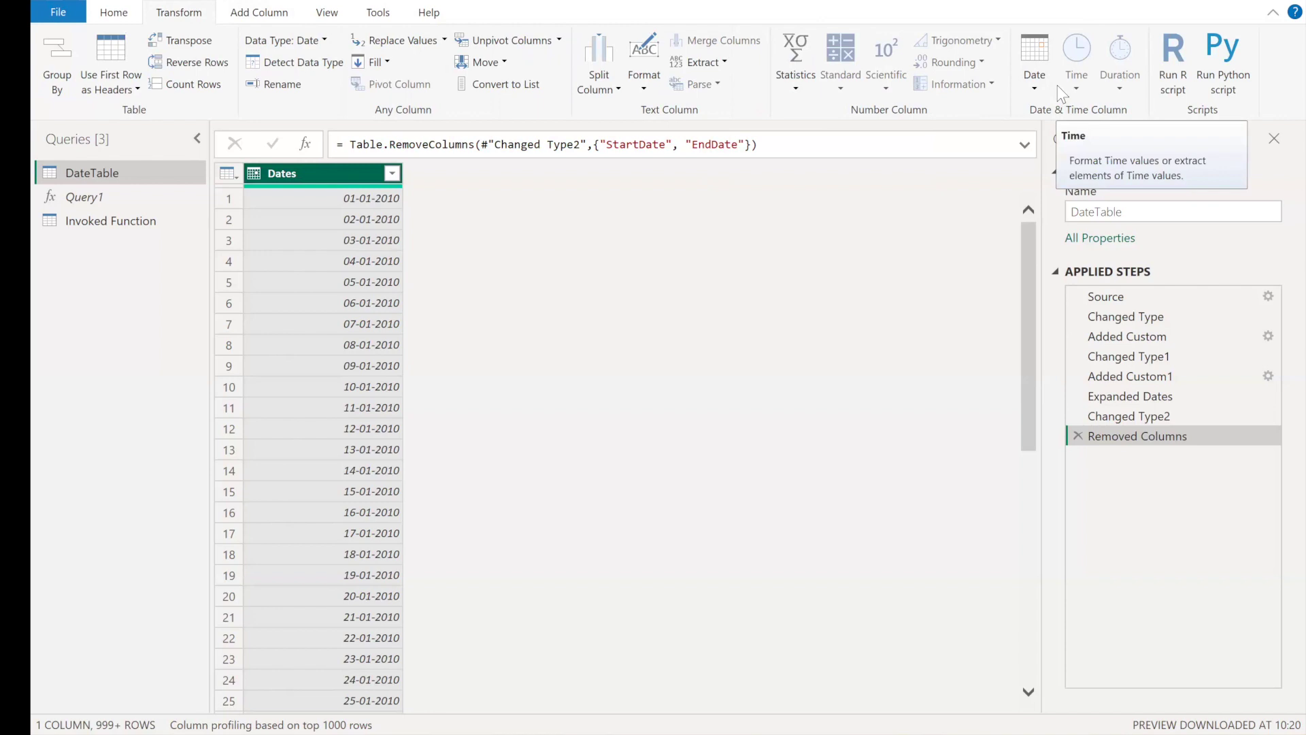
click(253, 15)
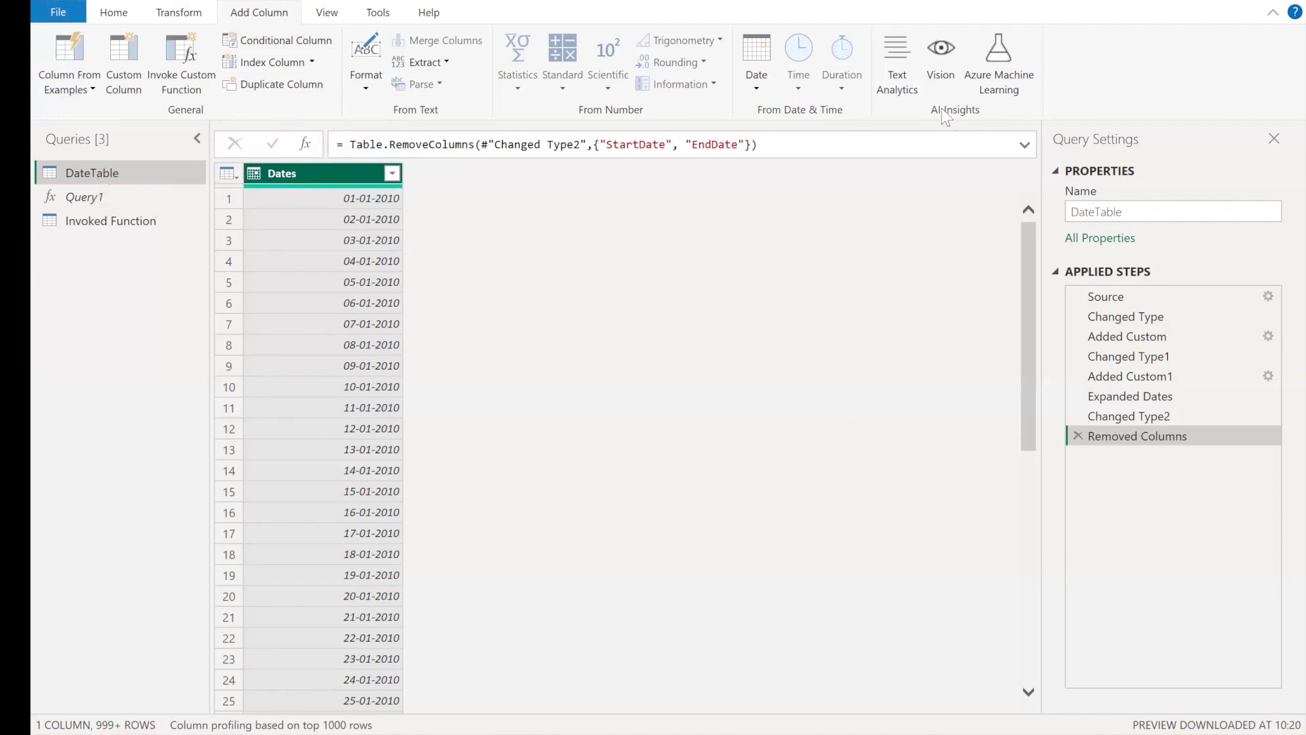
click(759, 87)
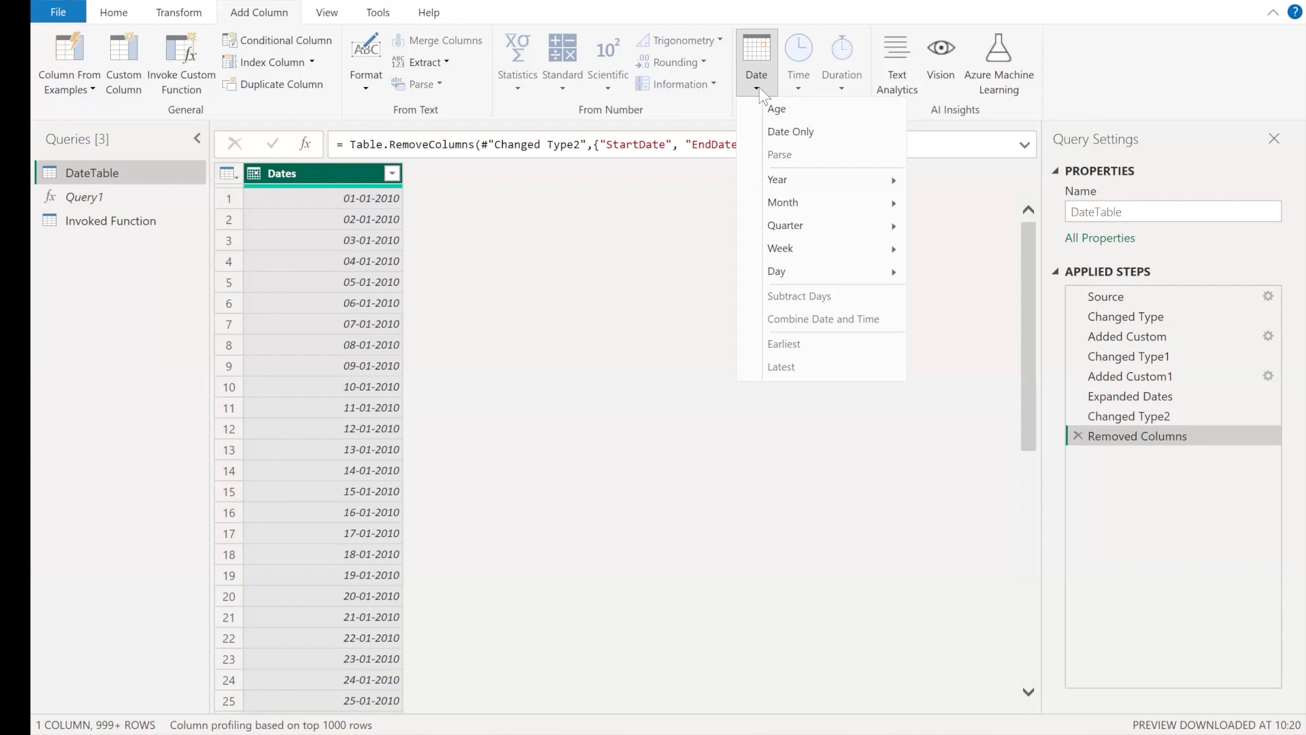
mouse_move(803, 185)
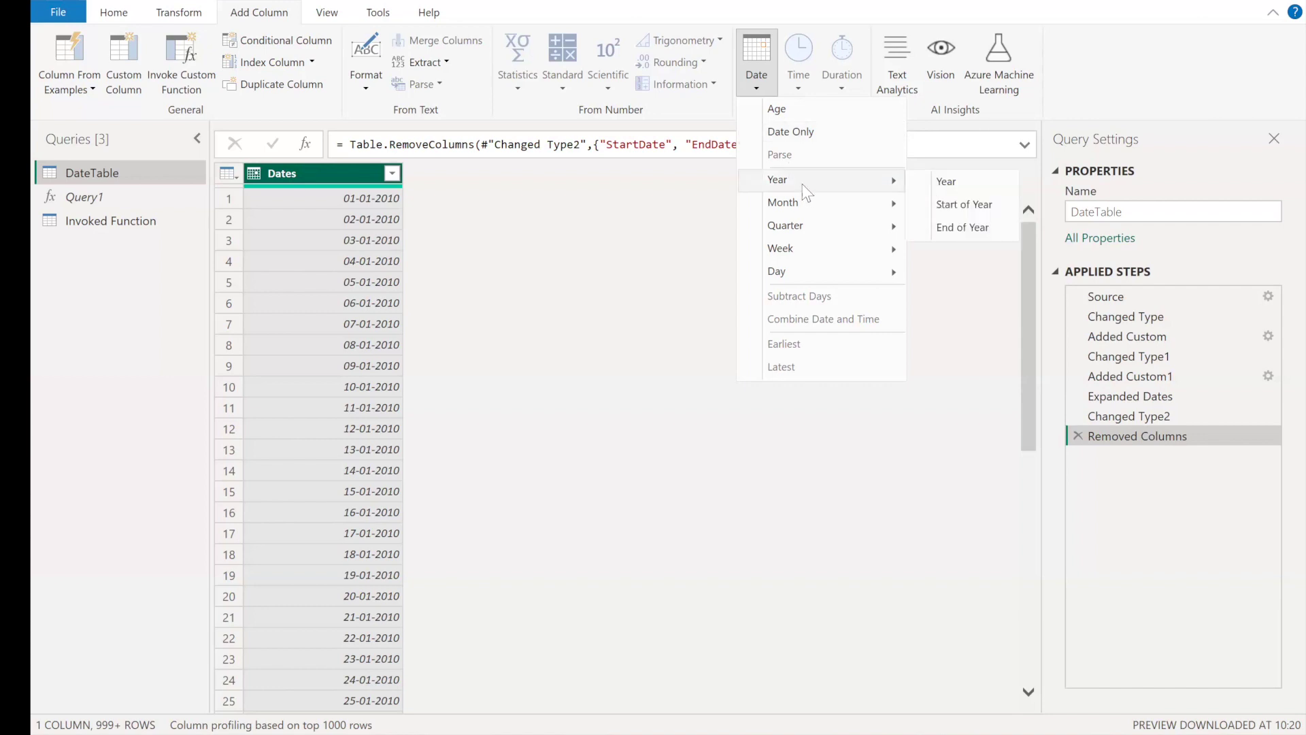
click(941, 178)
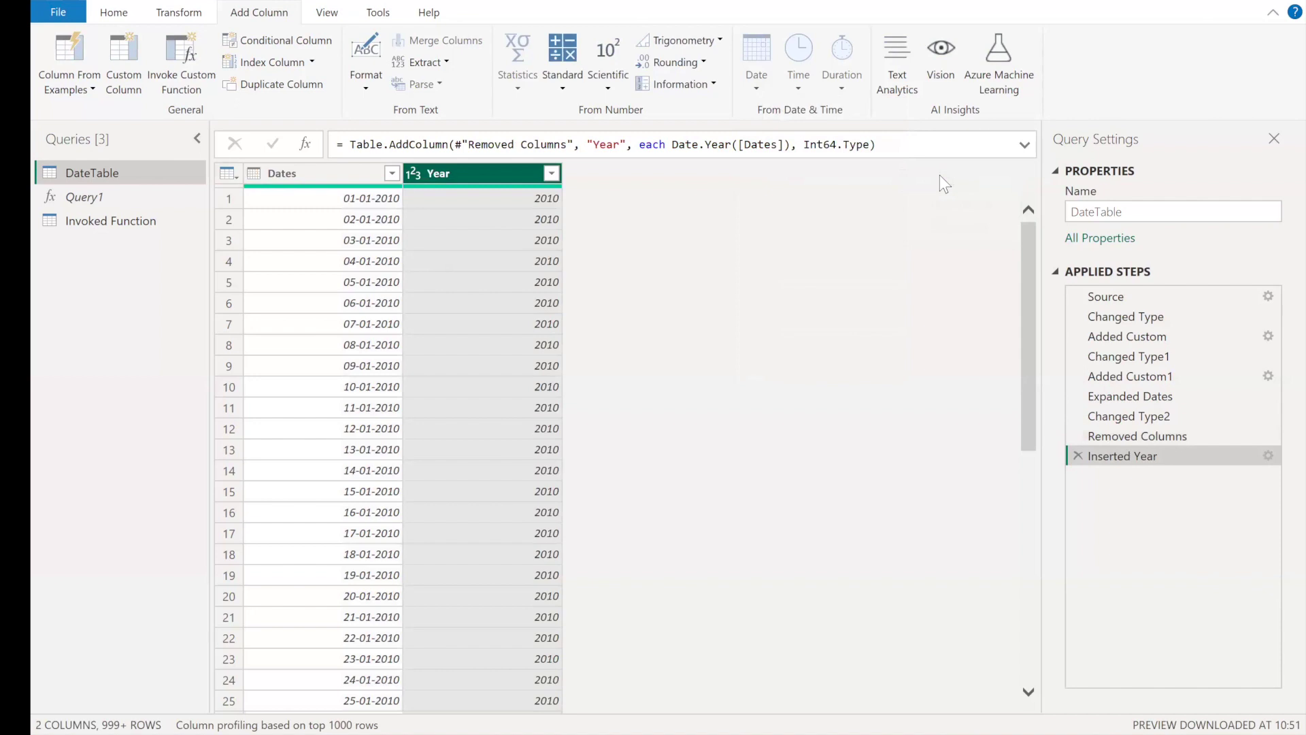
click(551, 174)
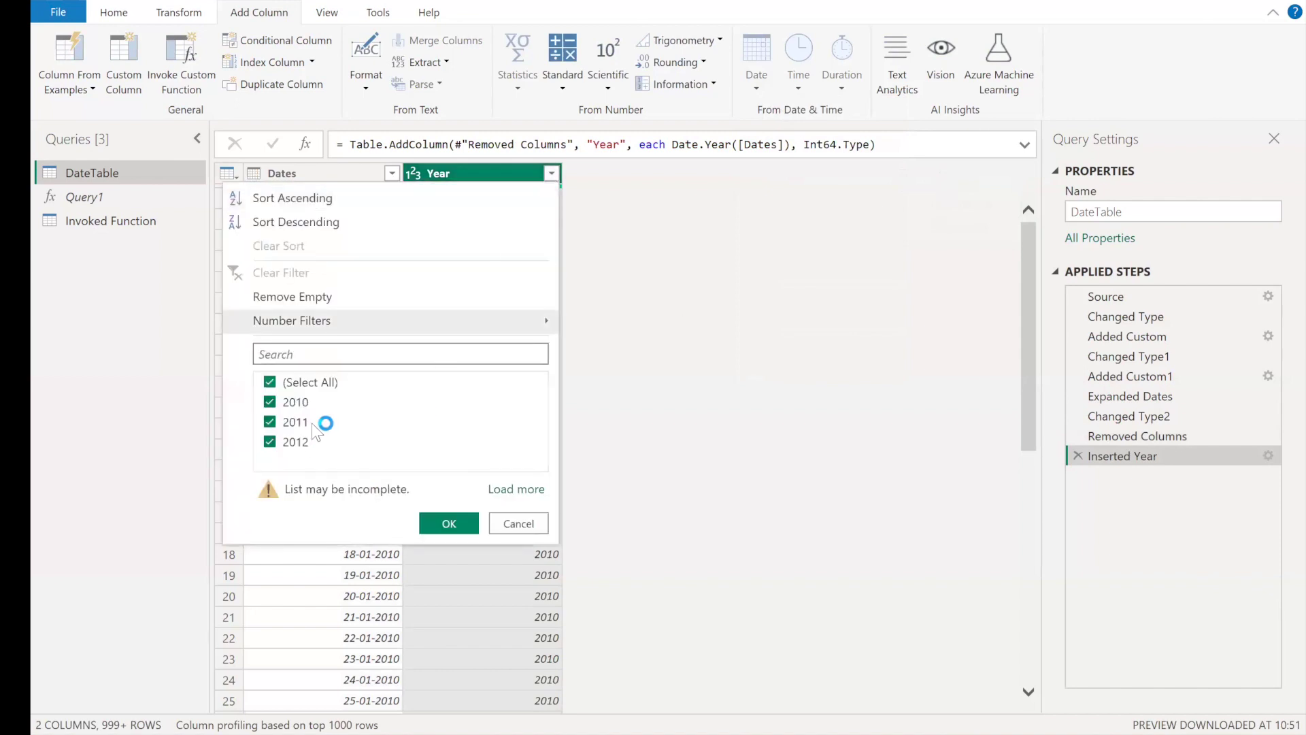
click(502, 487)
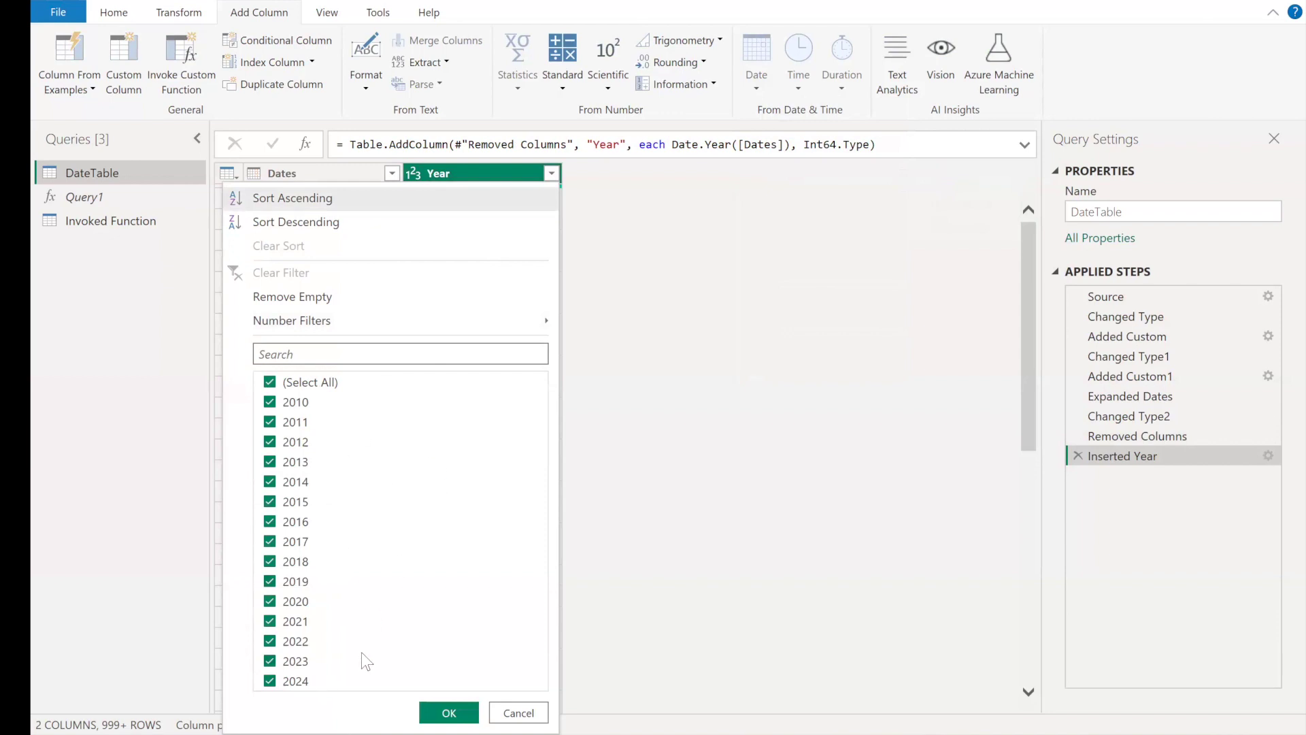
click(518, 712)
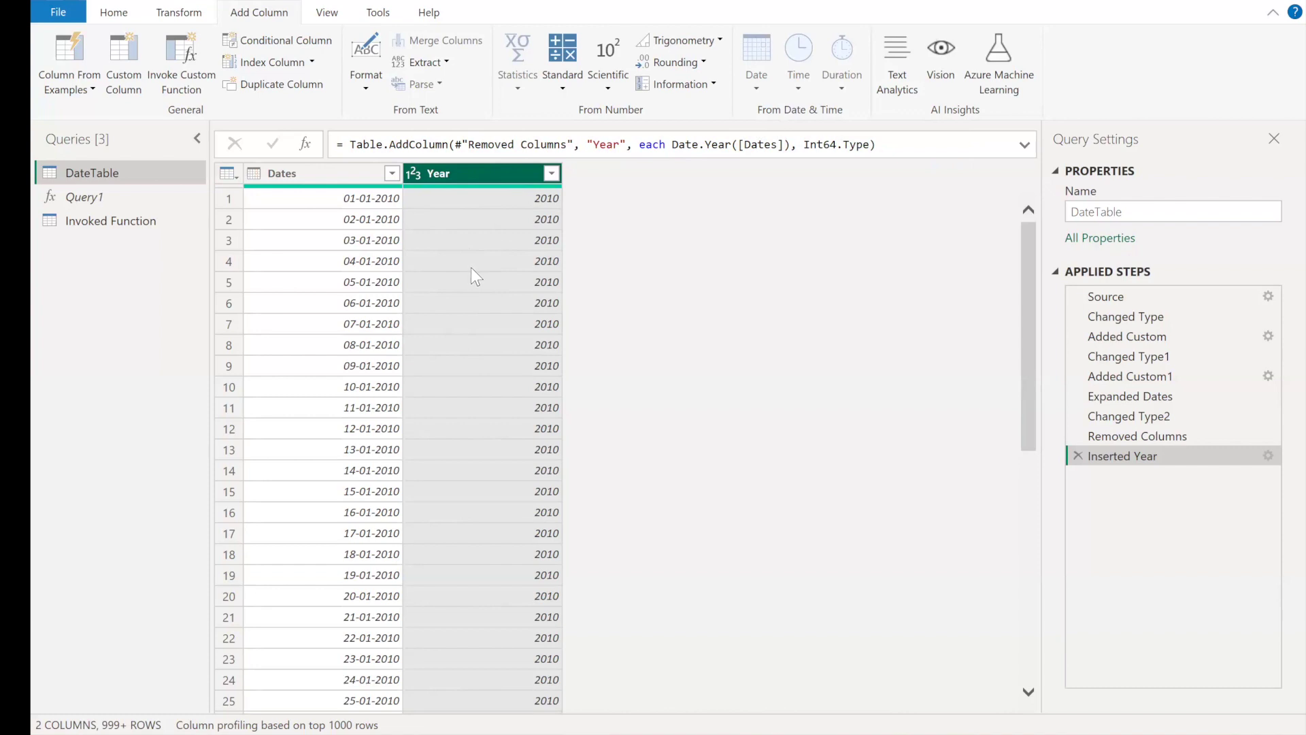
Add a Quarter of Year column from the Dates column, and load its complete list of filter values for review.
click(319, 173)
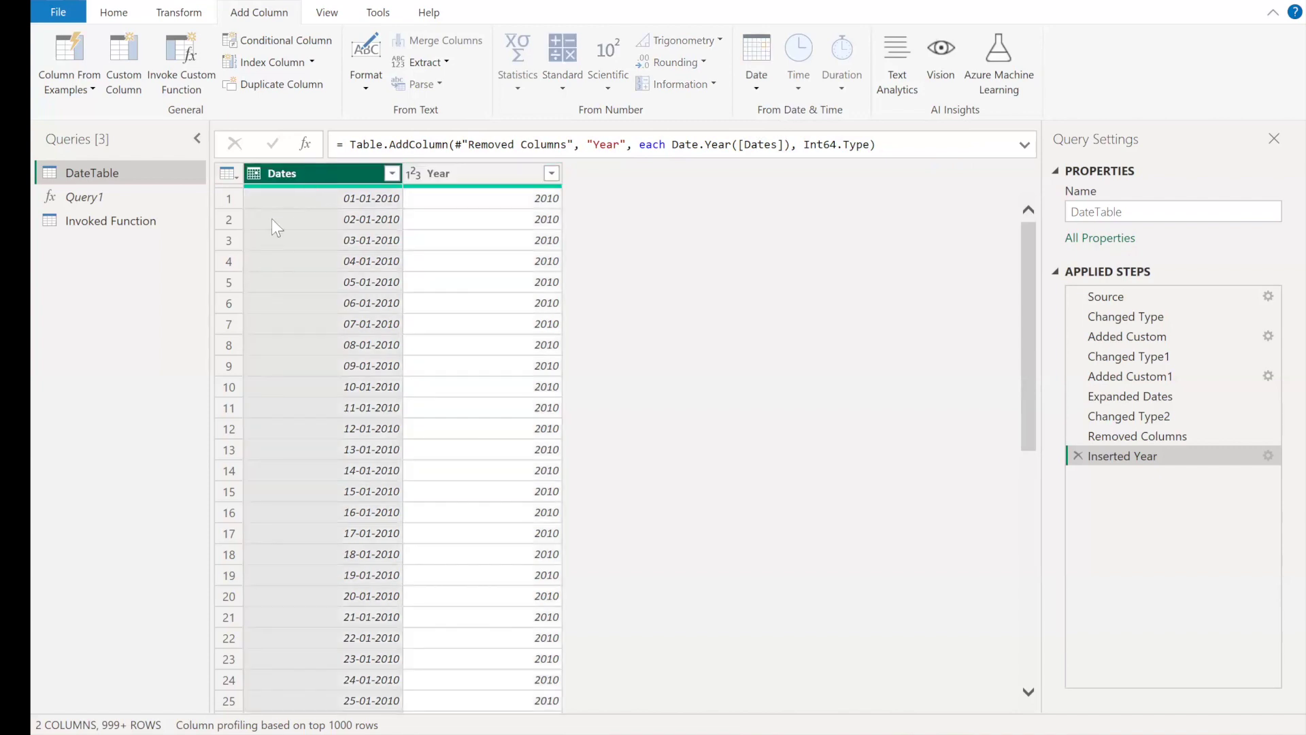
click(752, 88)
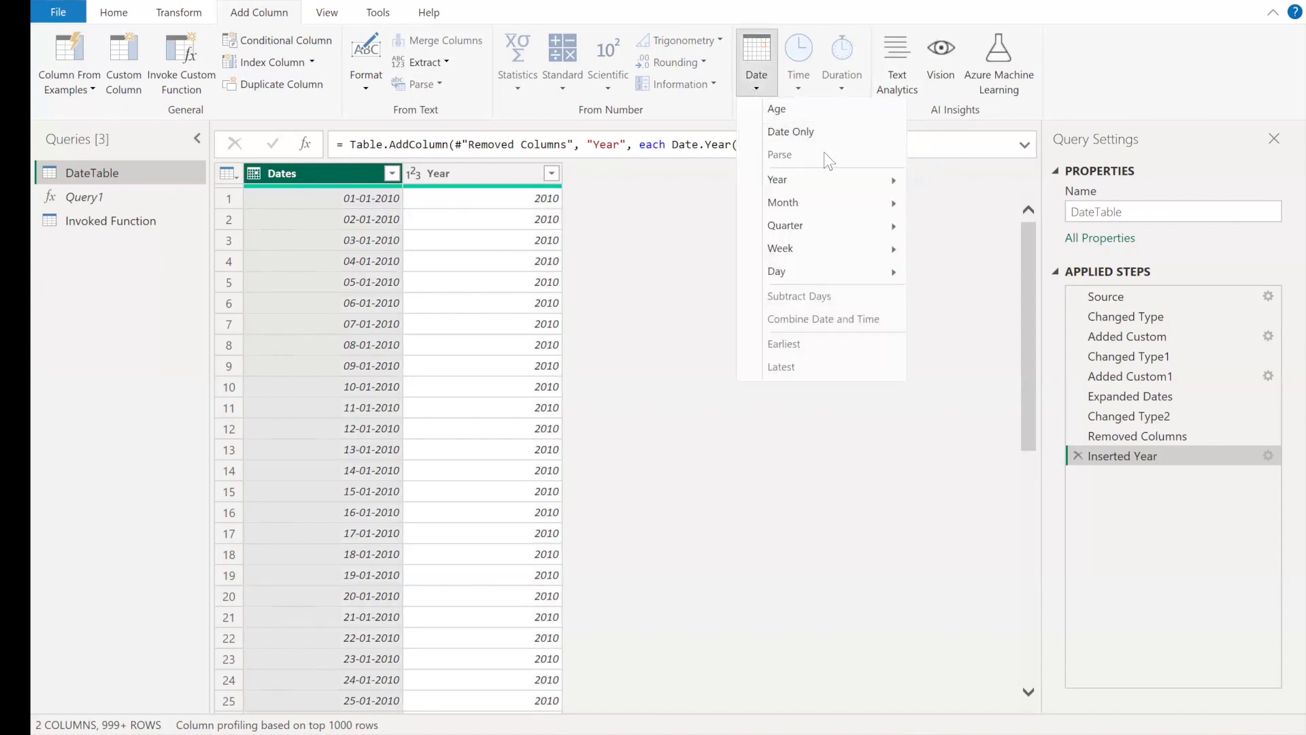
mouse_move(874, 219)
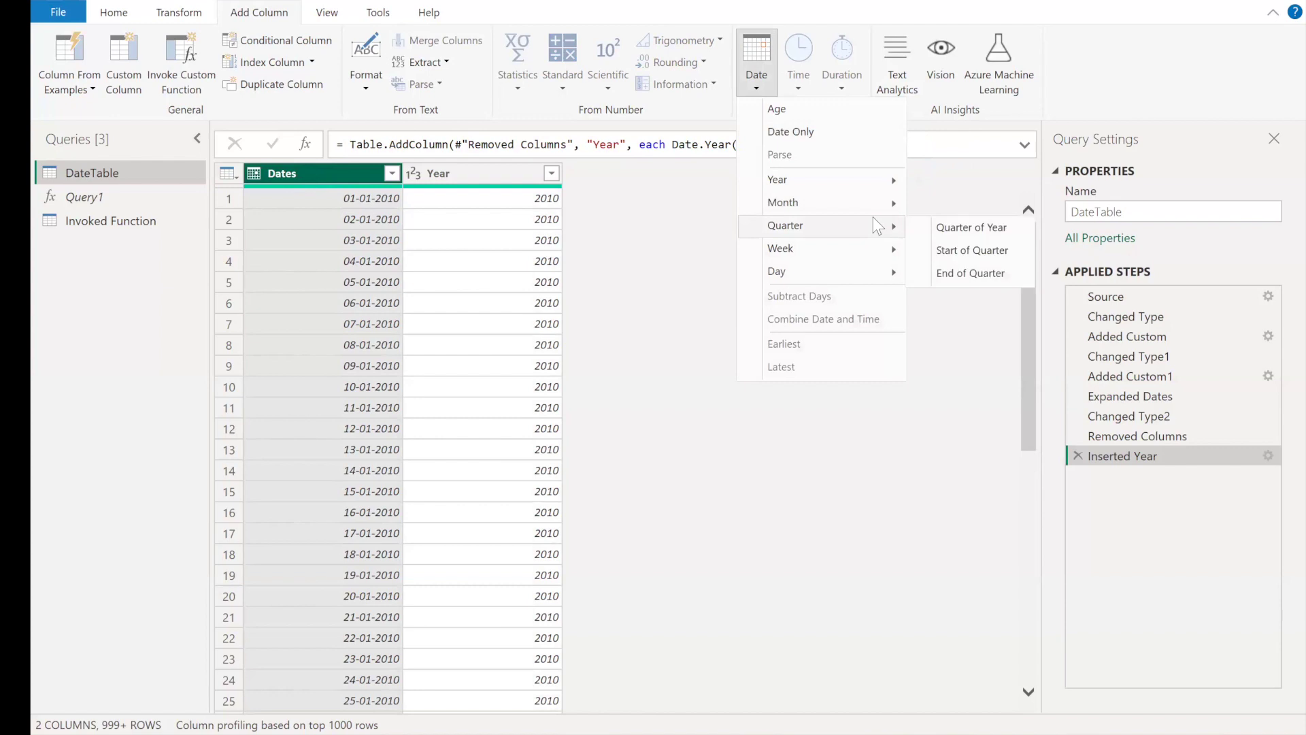
click(949, 229)
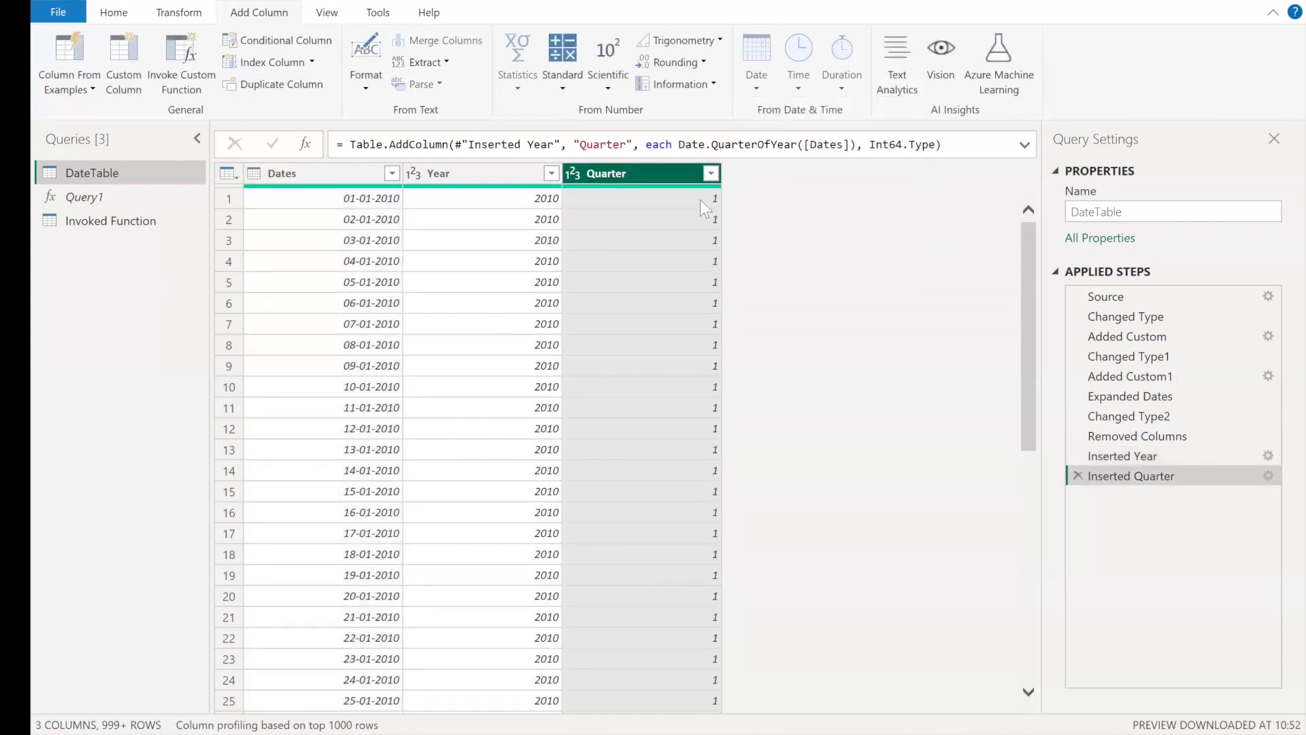
click(710, 173)
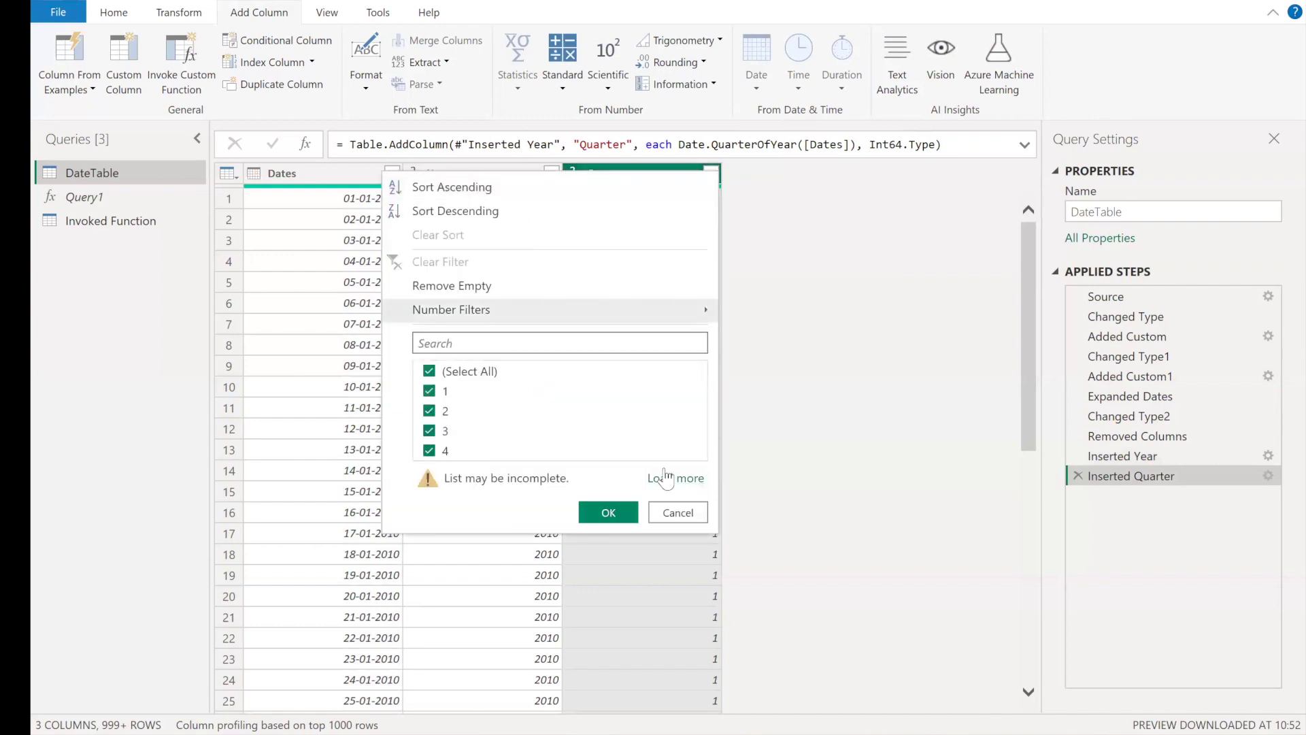
click(665, 476)
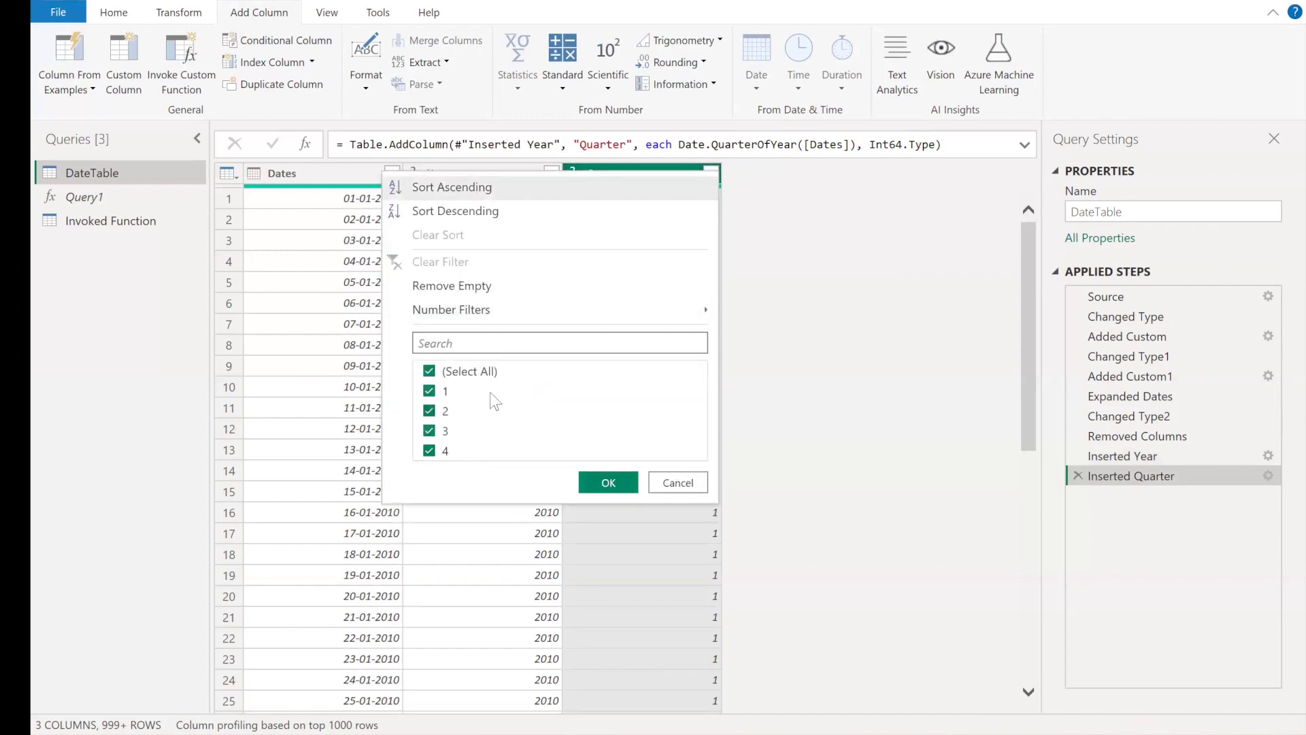
click(670, 481)
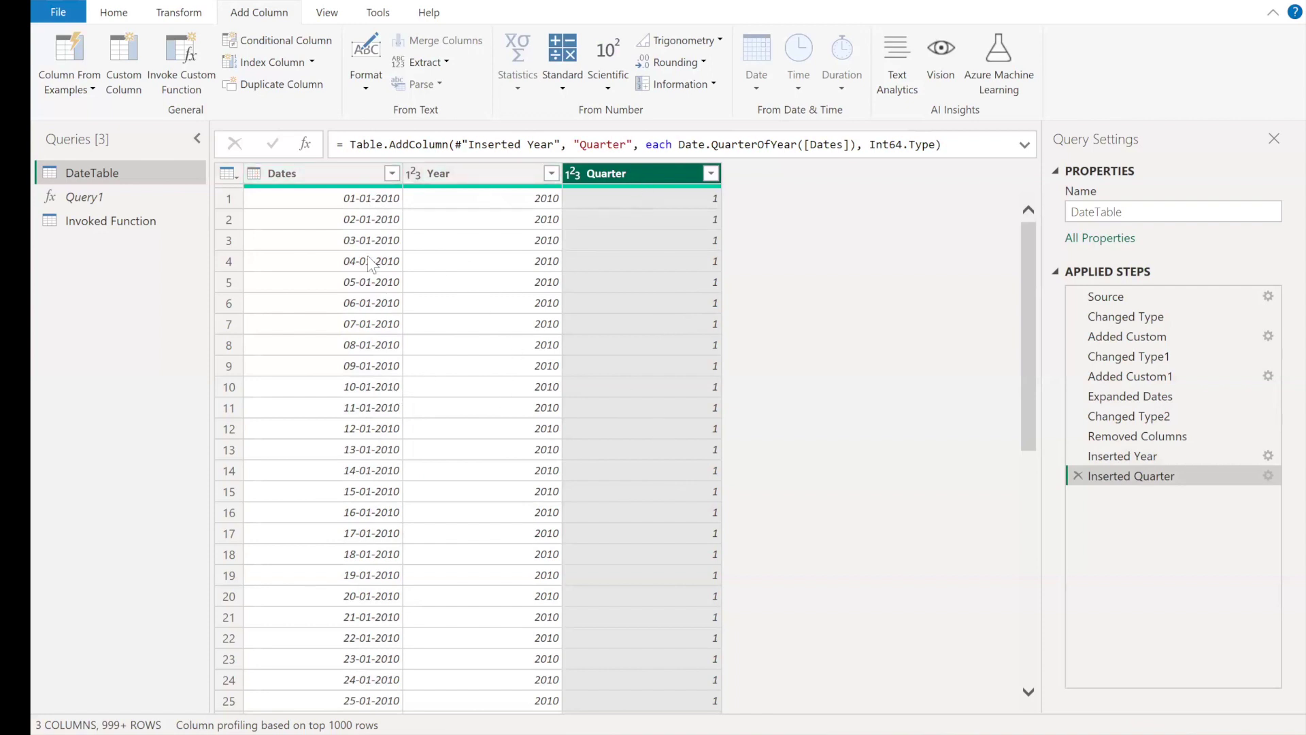
Add a Month number column and a Name of Month column from the Dates column.
click(286, 174)
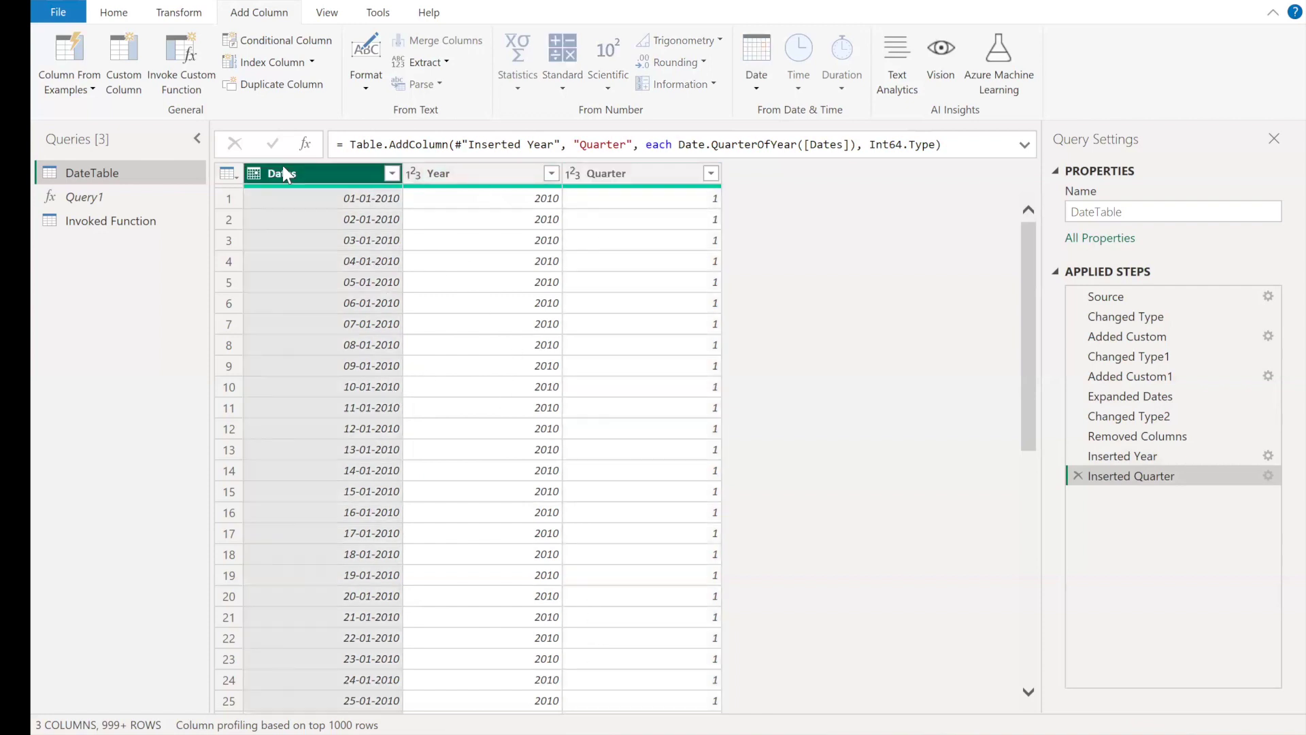
click(751, 87)
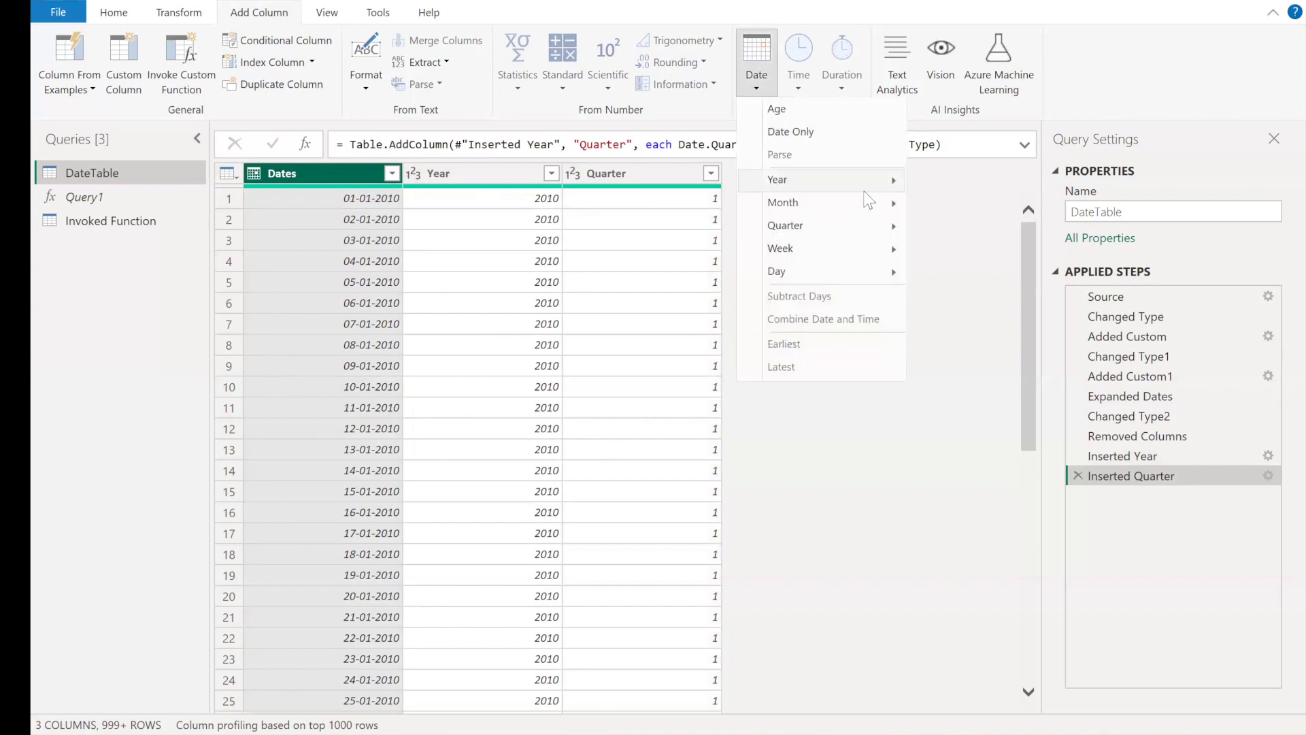
mouse_move(869, 202)
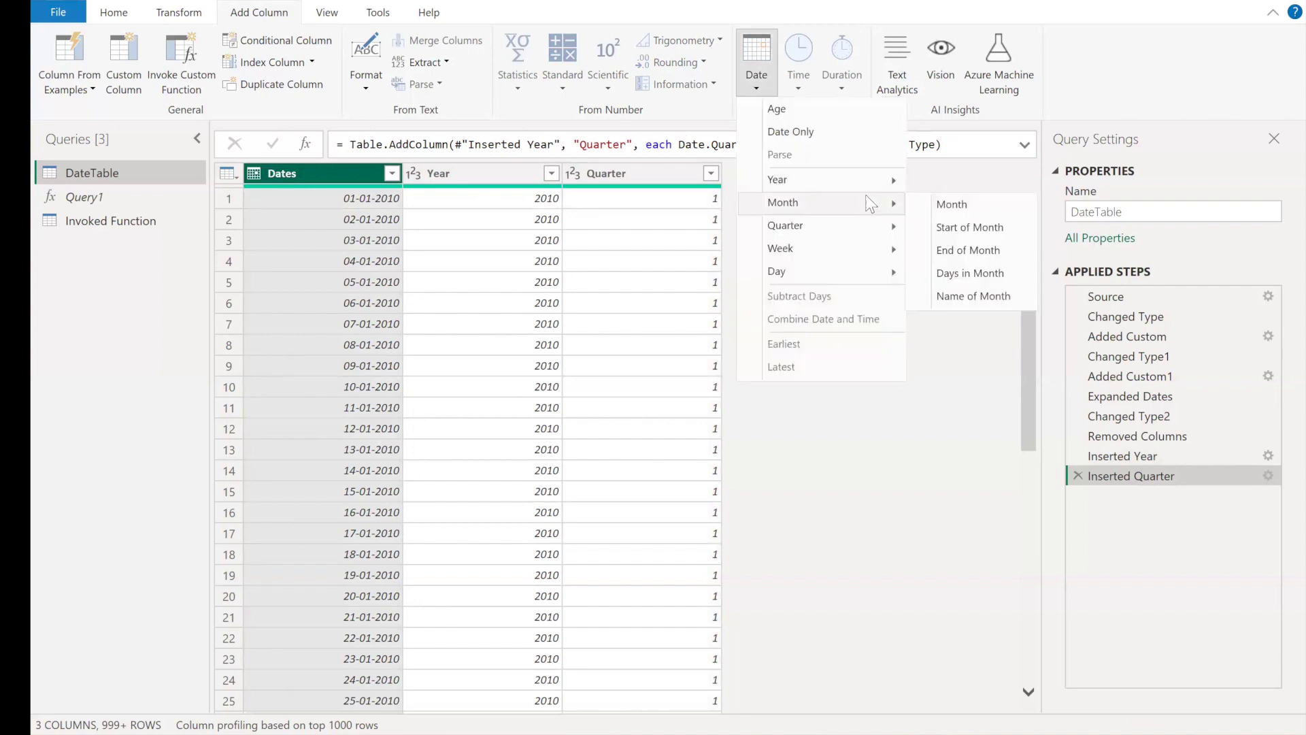
click(956, 201)
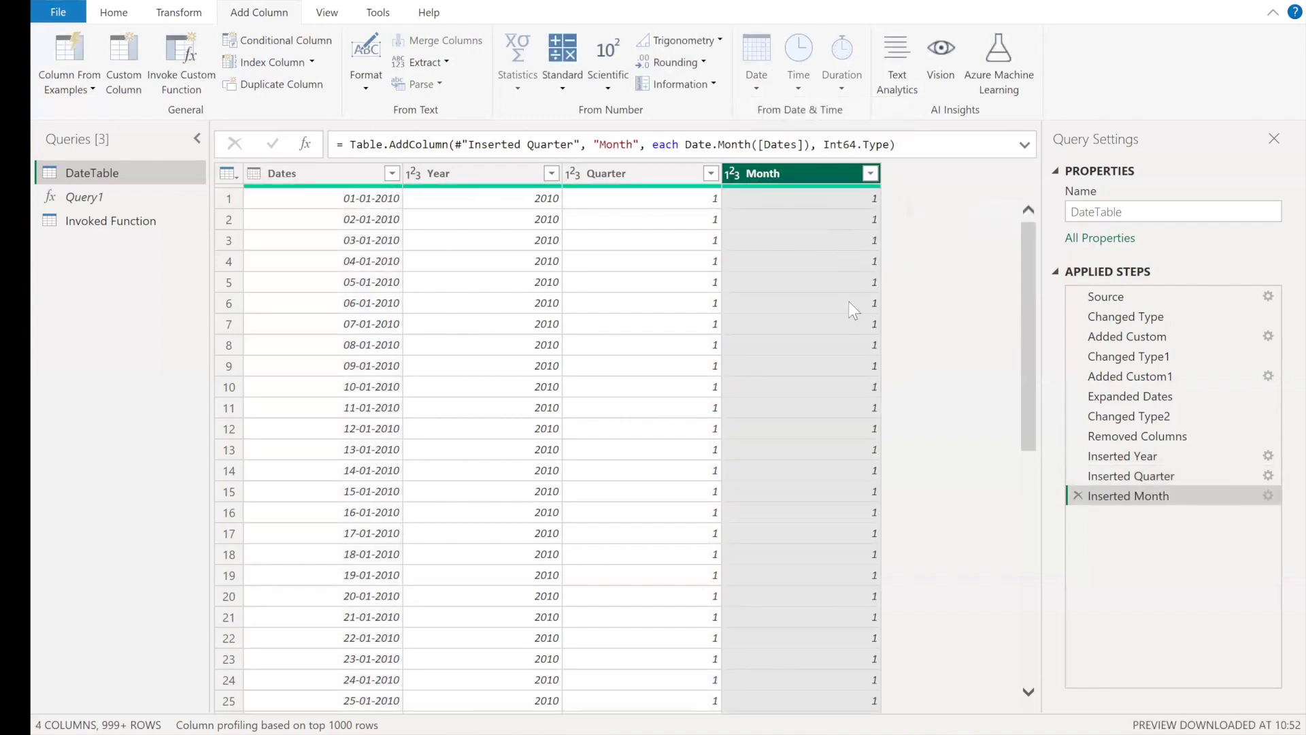
scroll(847, 302, down, 20)
scroll(848, 301, down, 9)
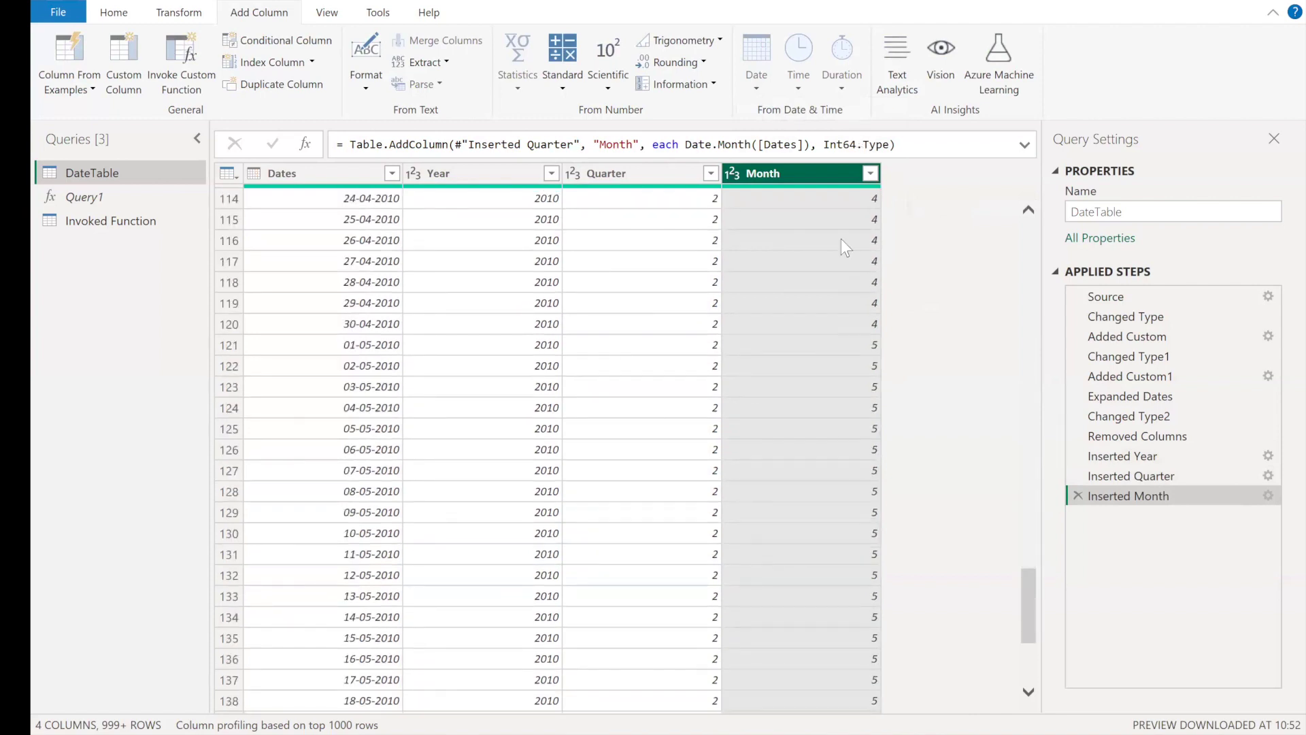
scroll(764, 275, down, 20)
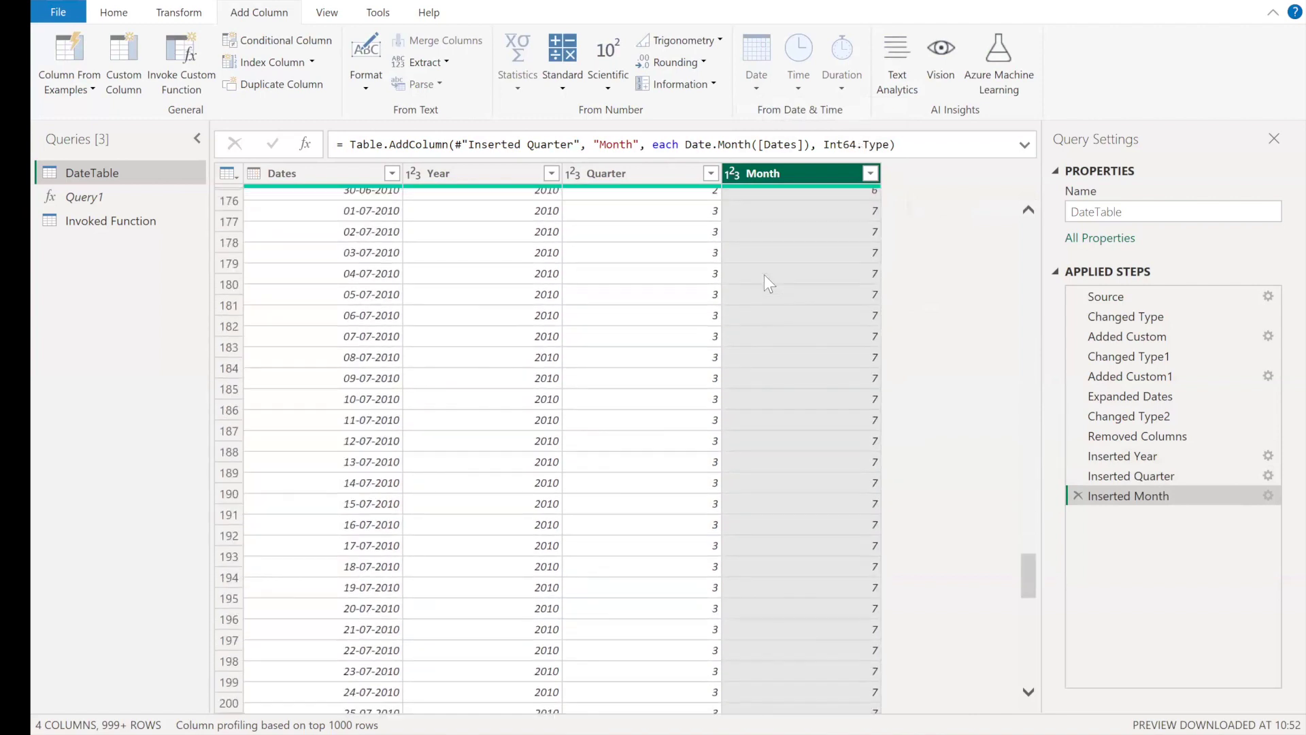
scroll(764, 276, down, 20)
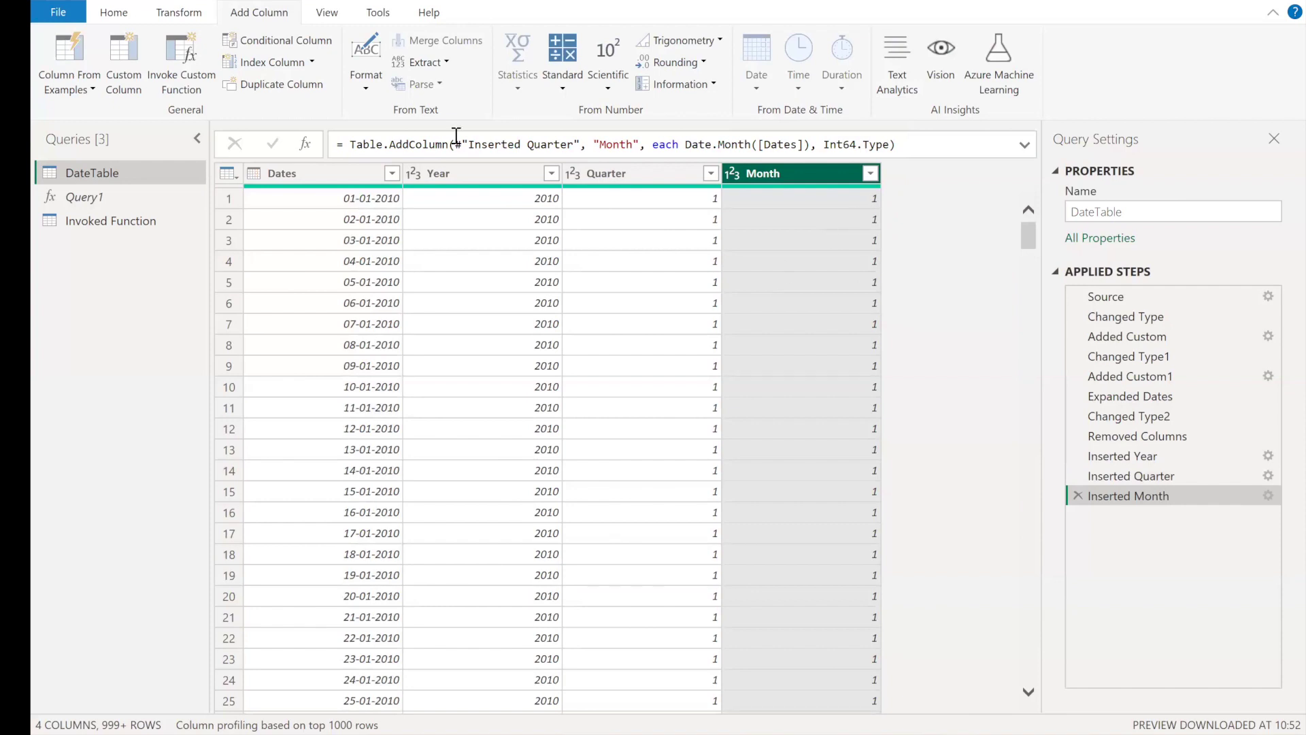
click(364, 183)
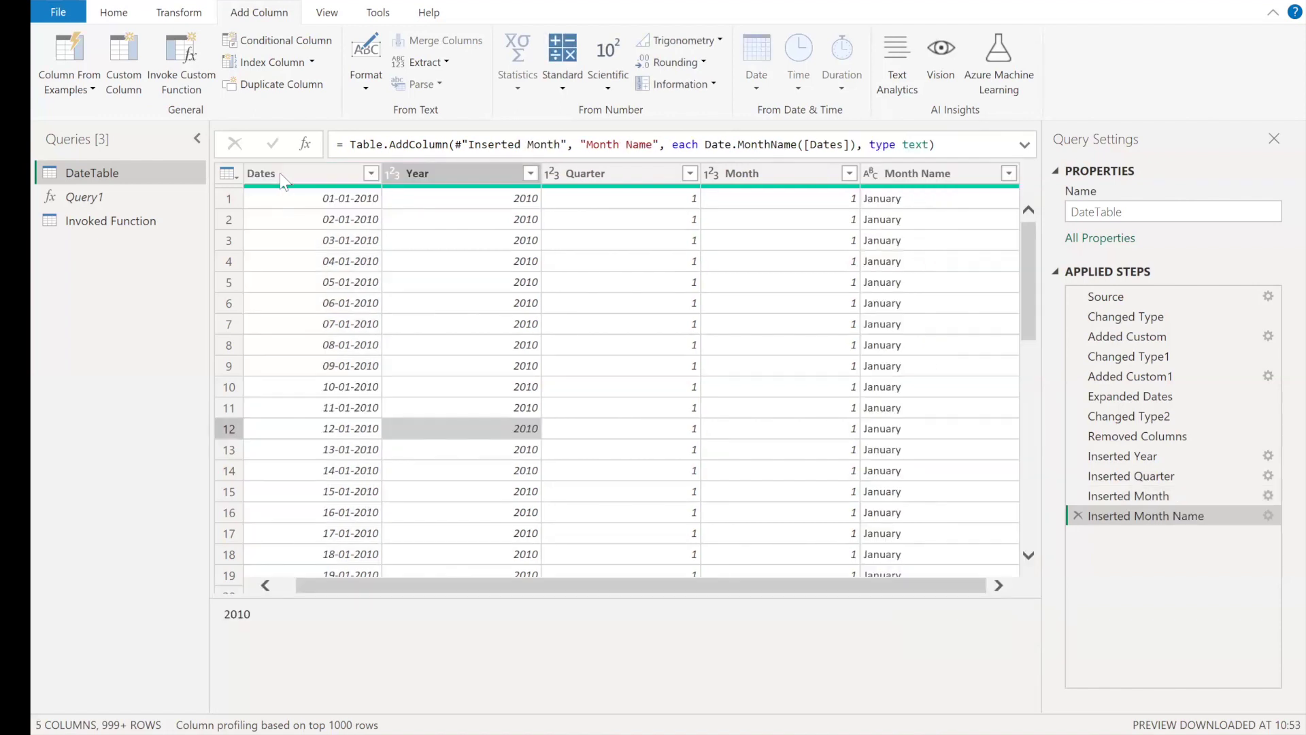
Try a Day column based on Dates, review its filter values, and remove the Inserted Day step.
click(280, 172)
mouse_move(928, 701)
mouse_down()
mouse_move(974, 706)
mouse_move(949, 703)
mouse_up()
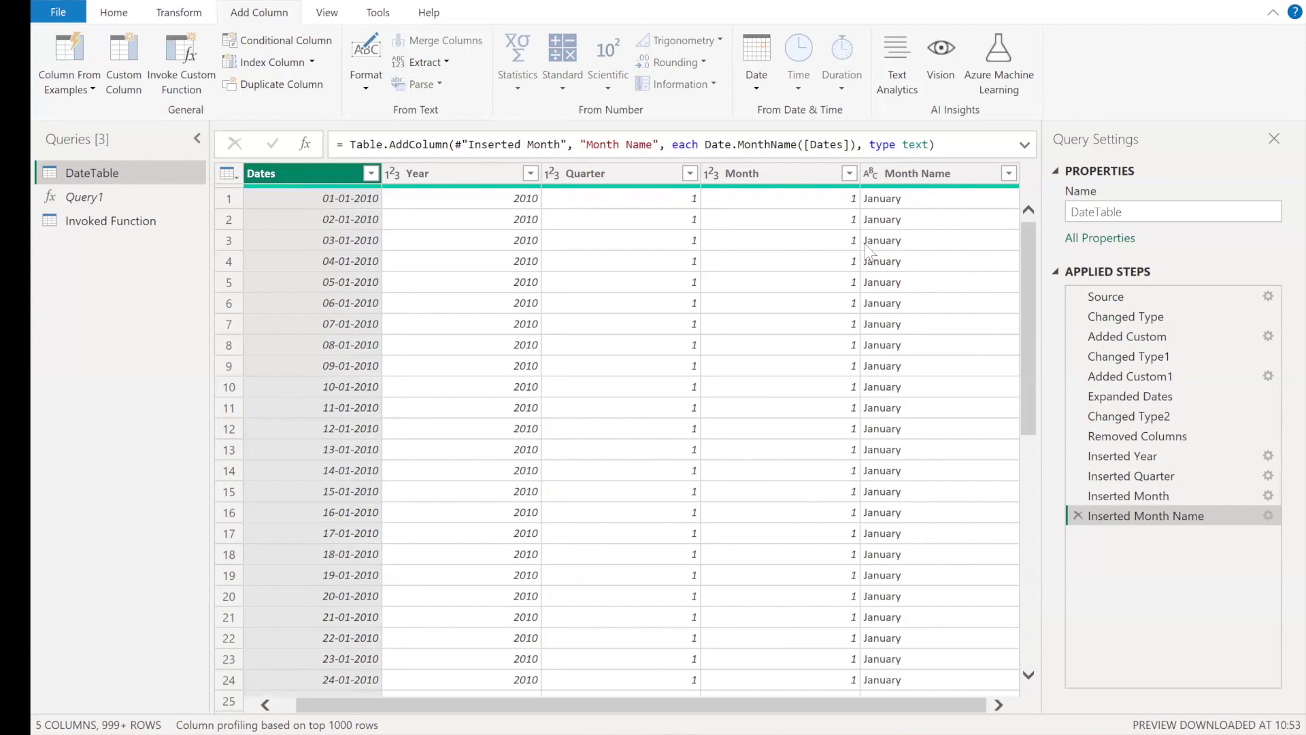
click(756, 78)
mouse_move(823, 248)
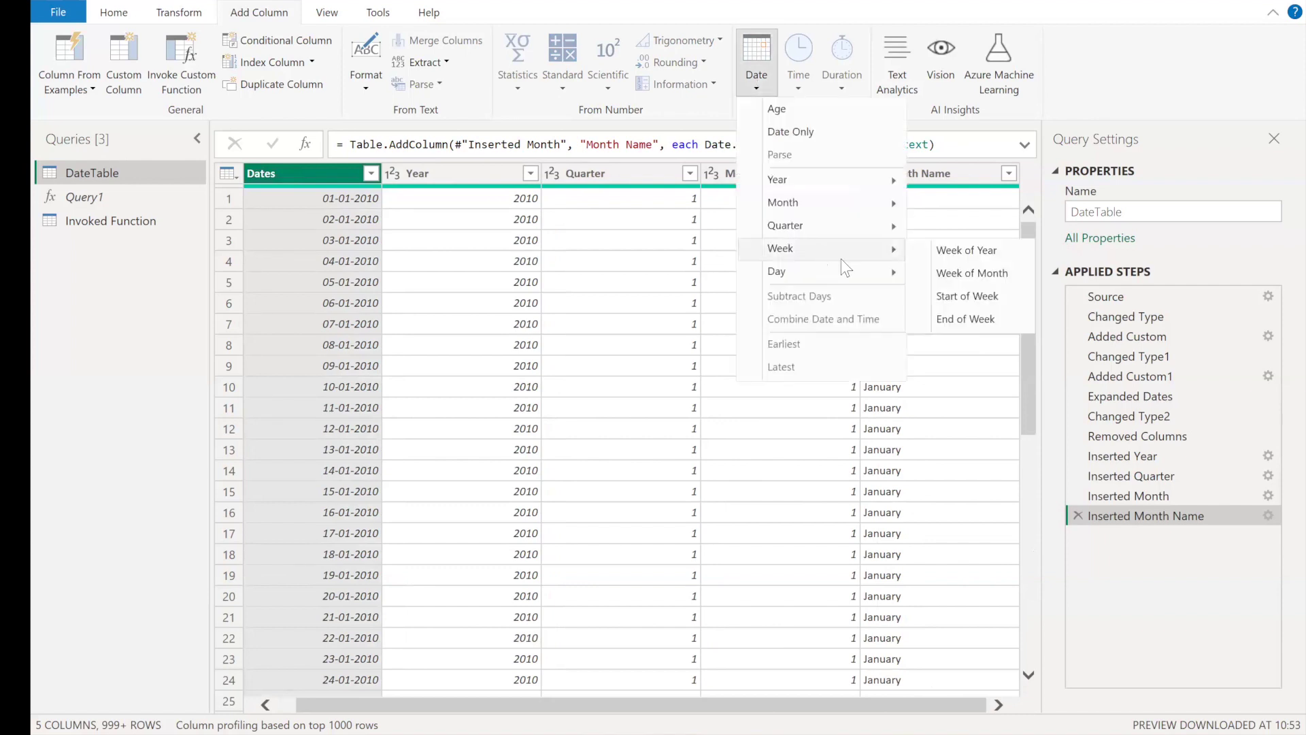
mouse_move(896, 273)
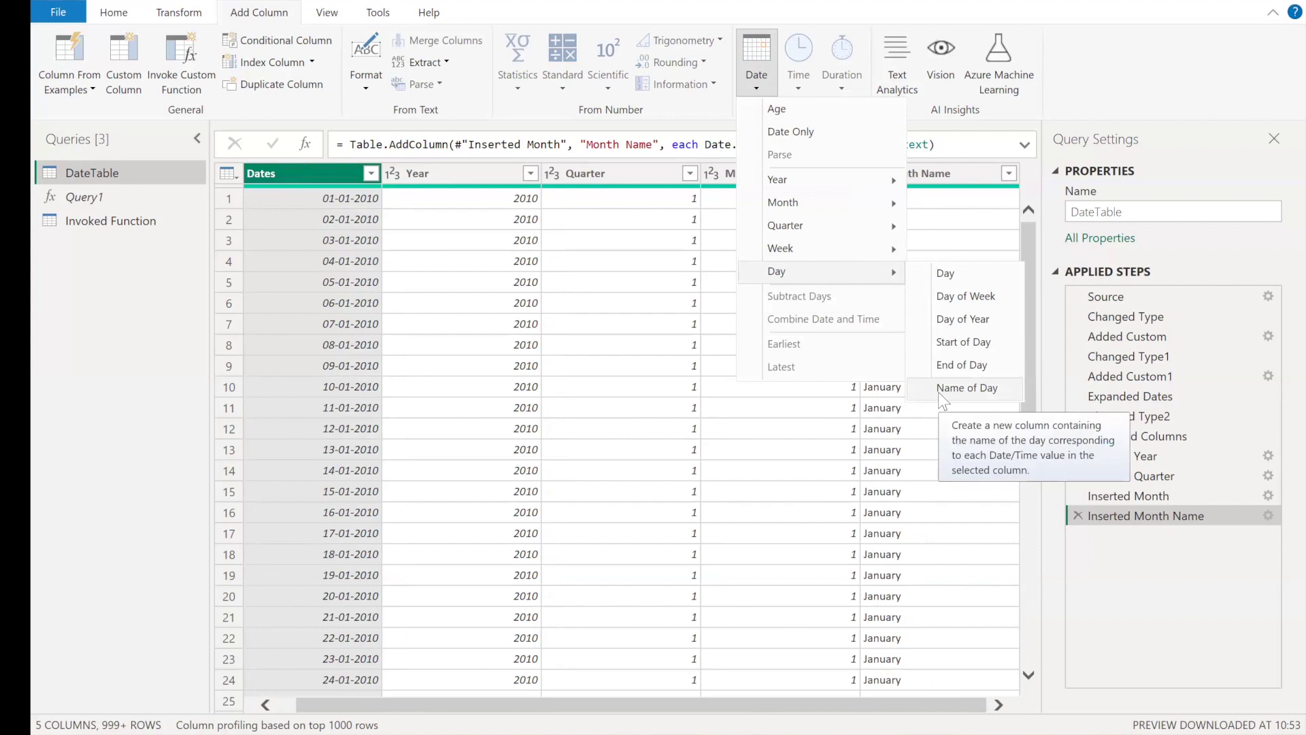
click(961, 271)
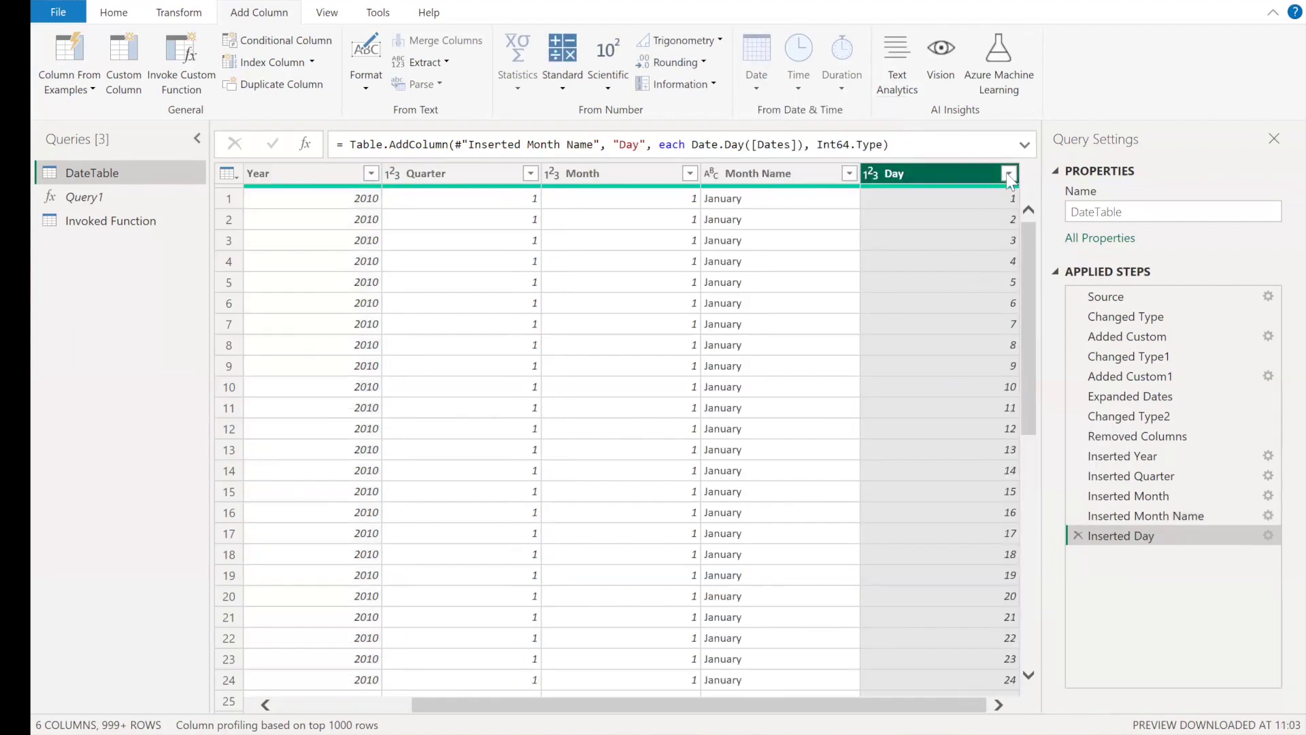
key(alt+Down)
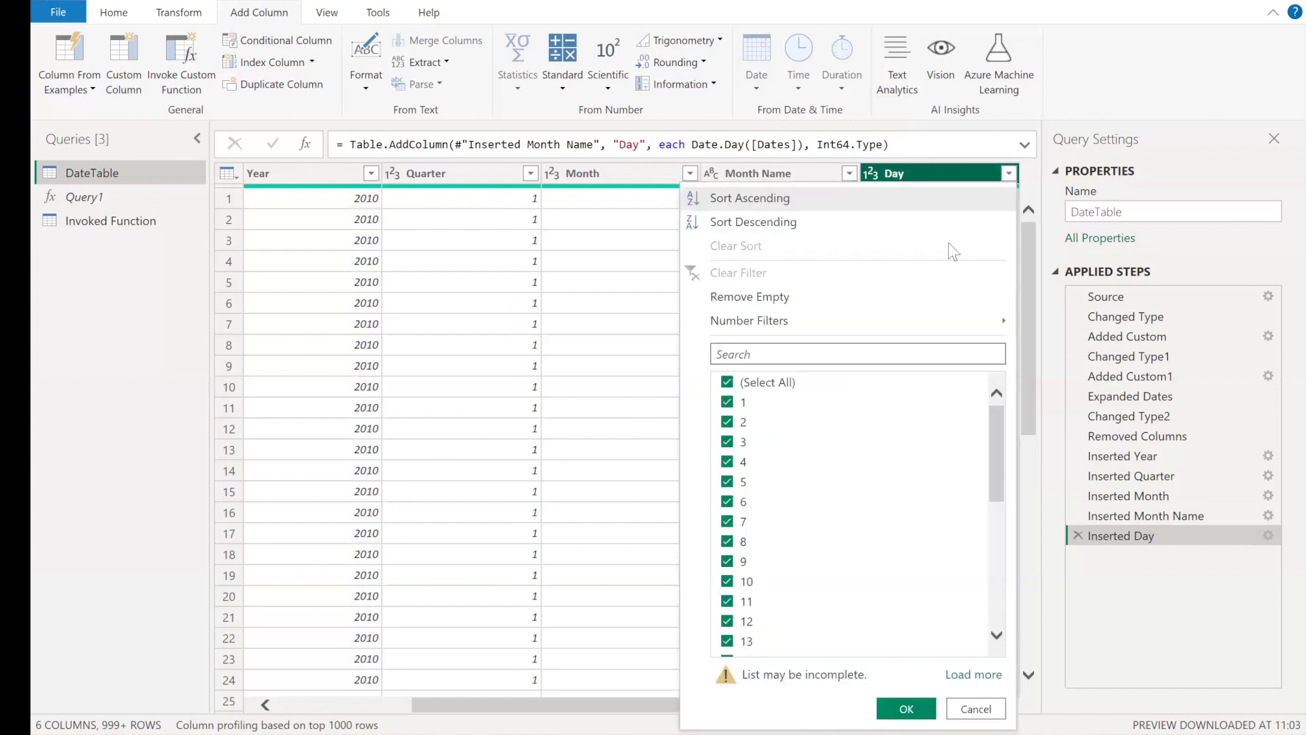
key(Escape)
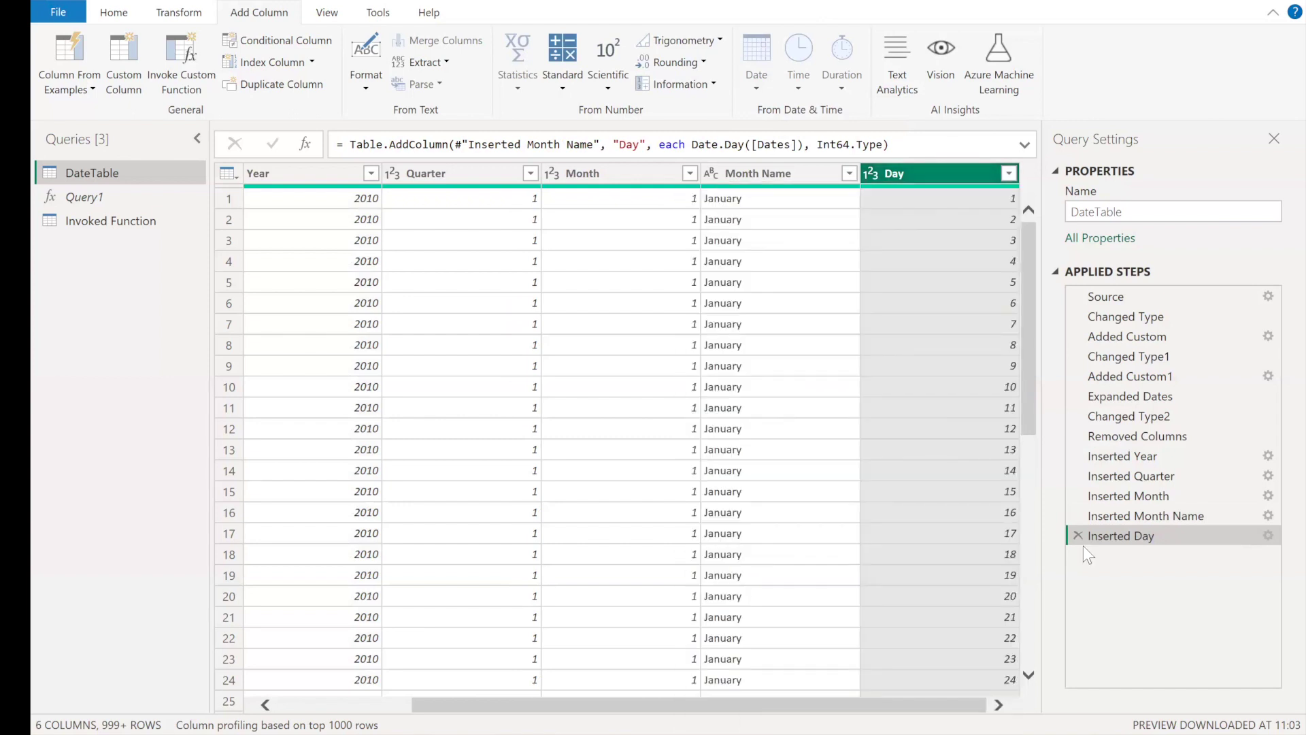
click(1076, 535)
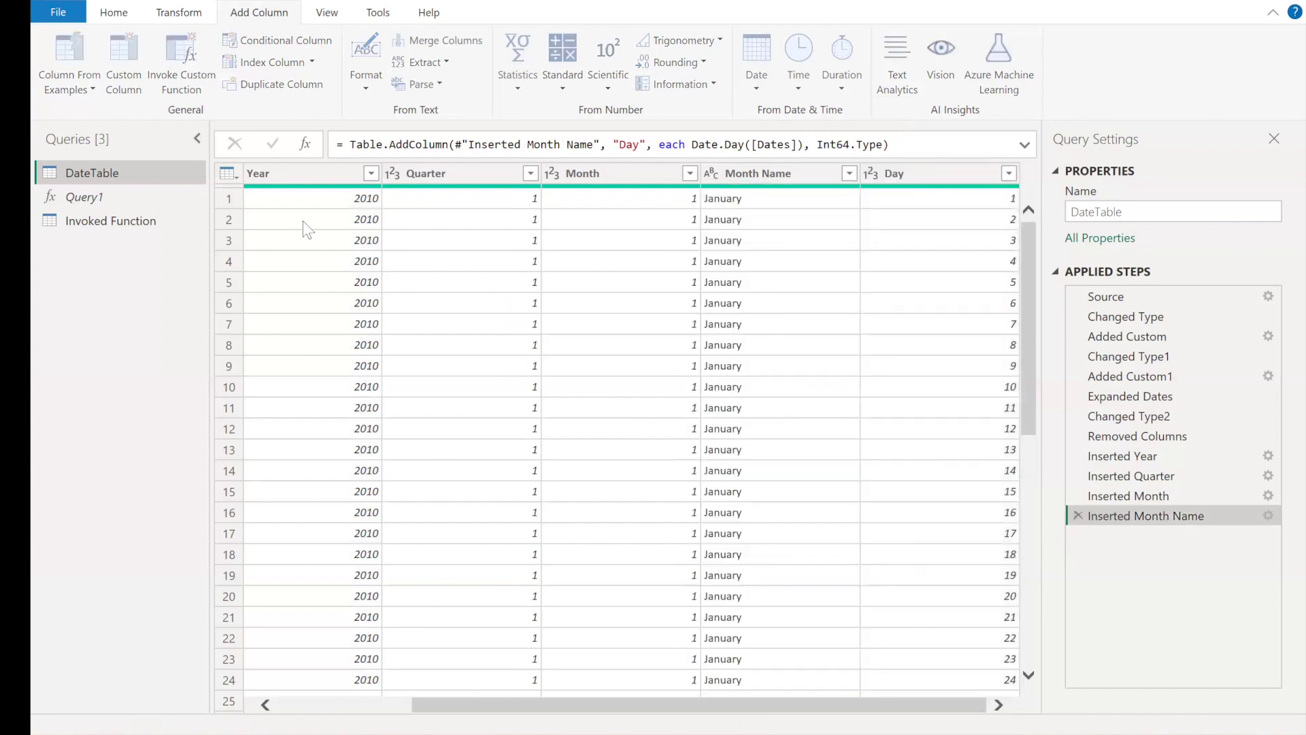
Add a Week of Month column from the Dates column, and review its values down the rows.
click(755, 87)
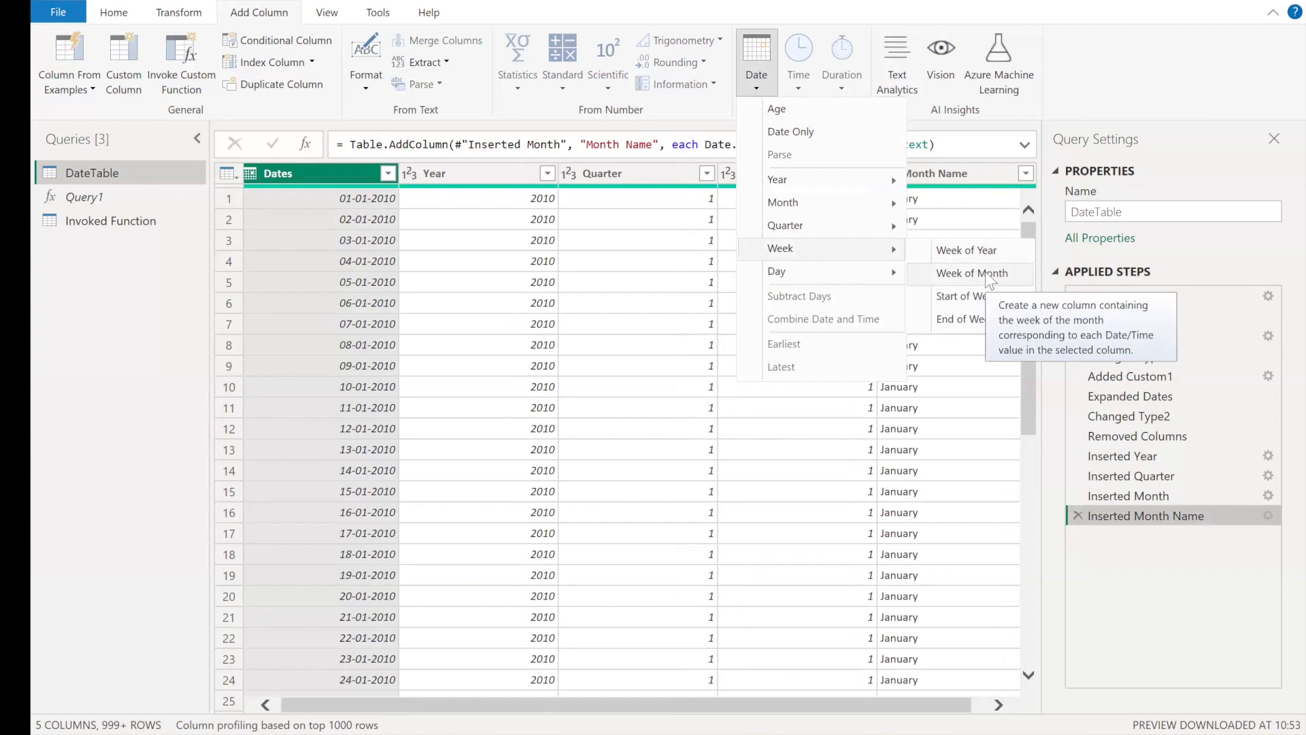
click(985, 273)
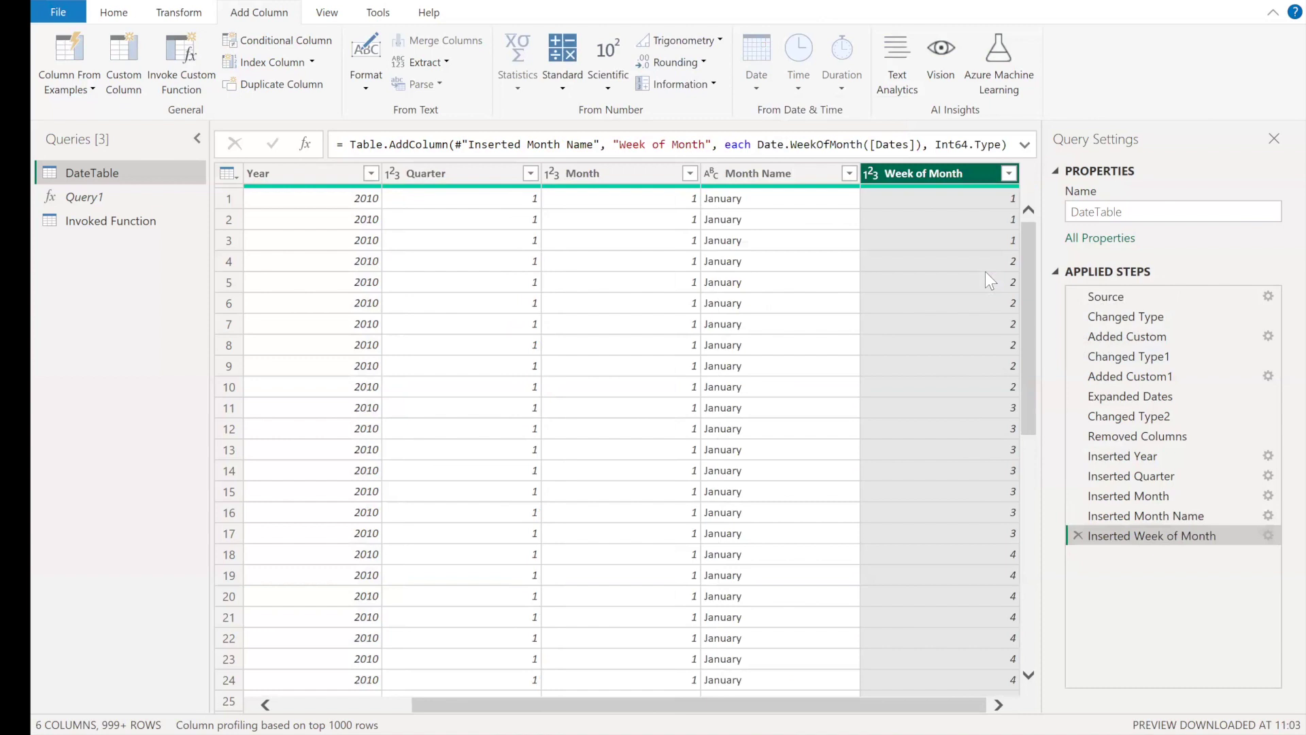
scroll(985, 271, down, 4)
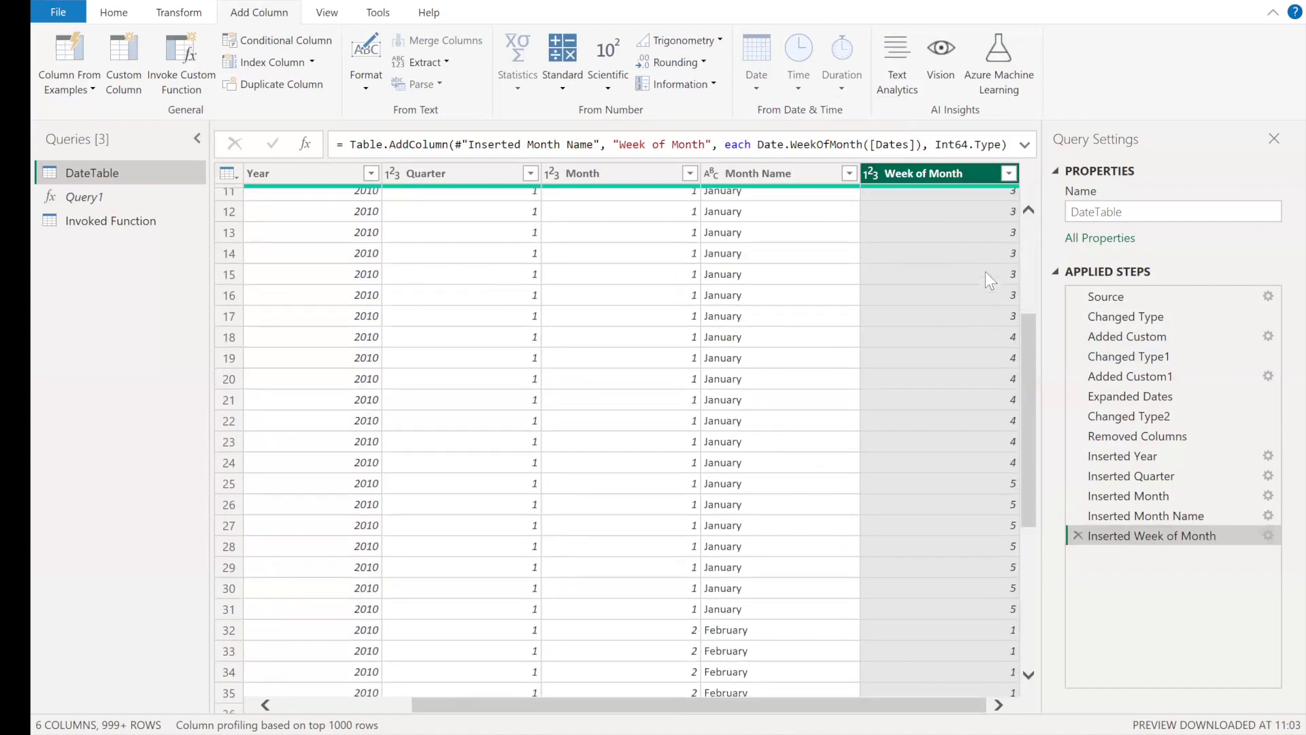
Add a Name of Day column from the Dates column, and bring the new column into view.
scroll(985, 271, down, 4)
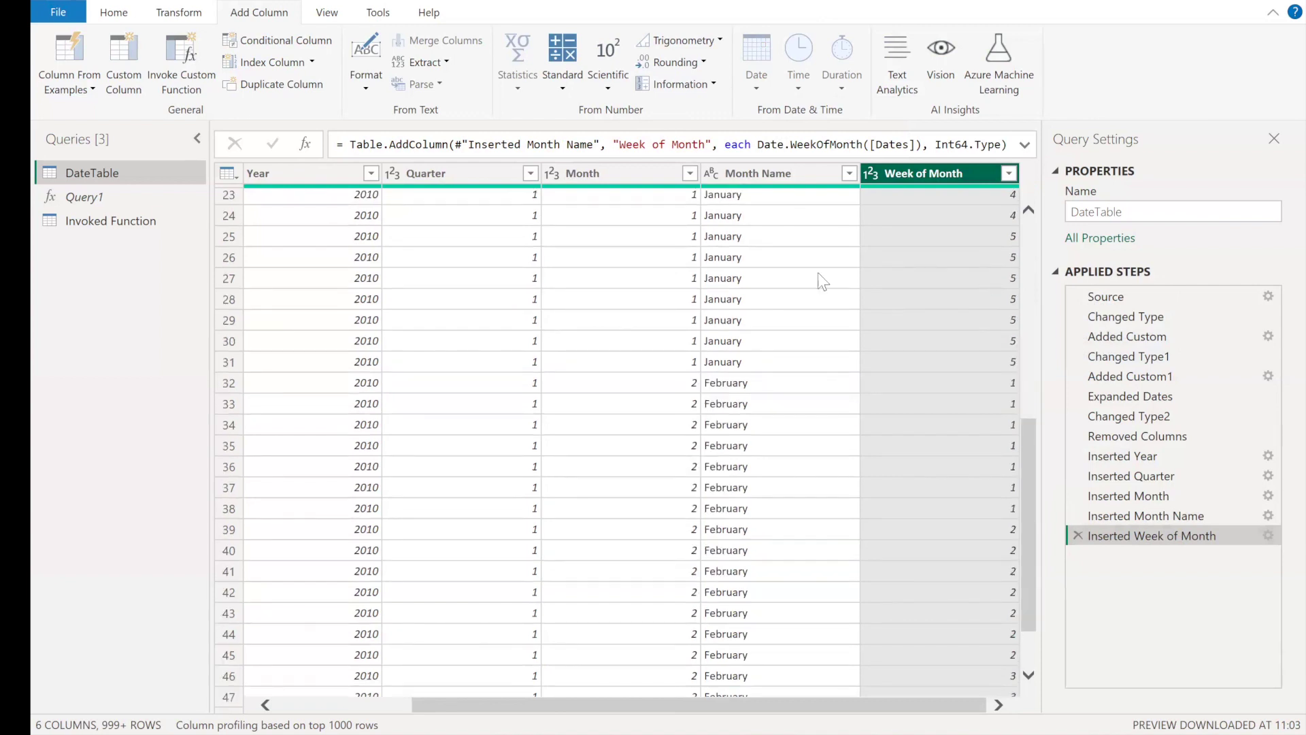
click(284, 173)
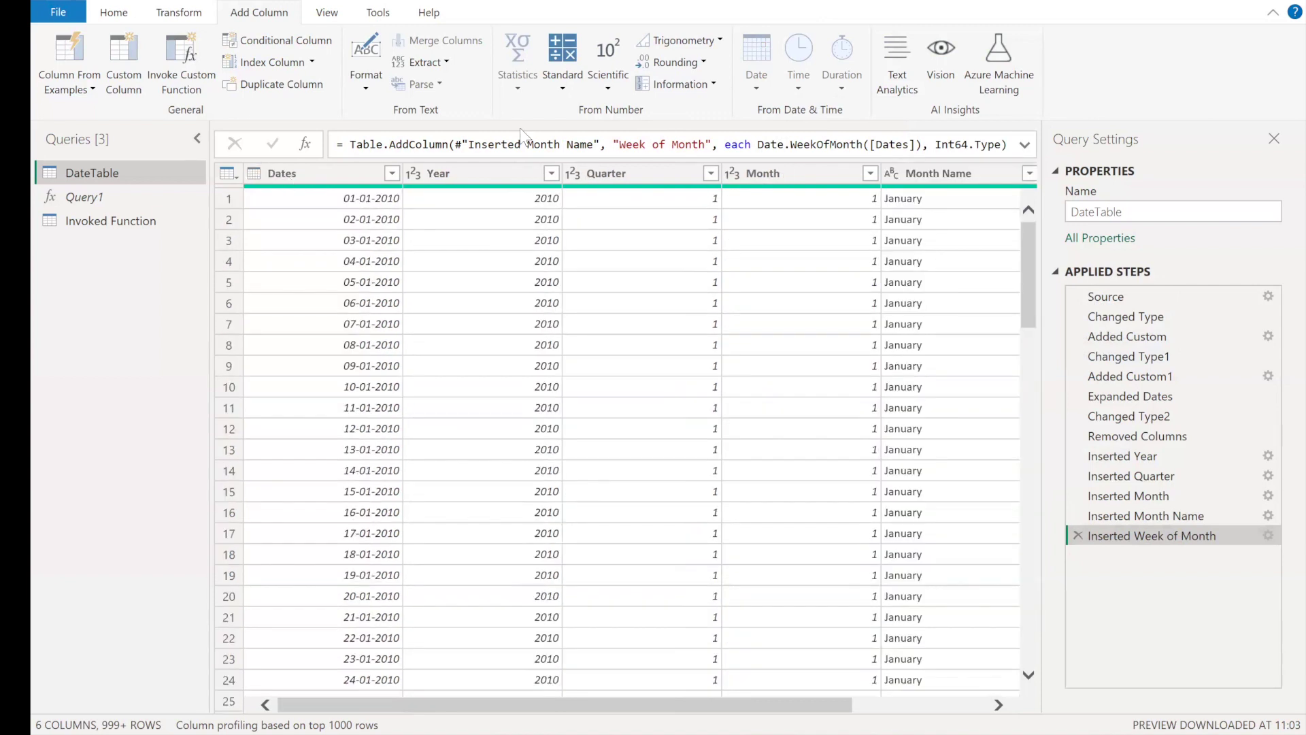
click(749, 87)
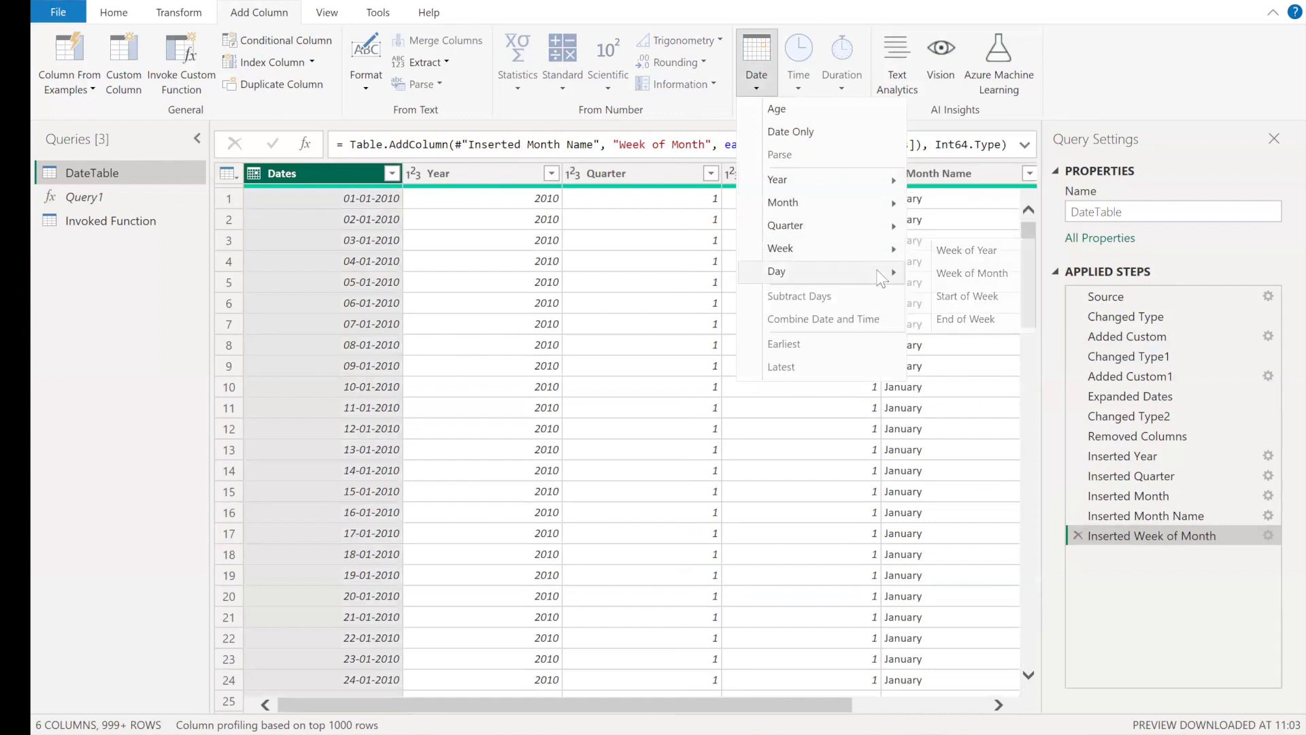
click(963, 387)
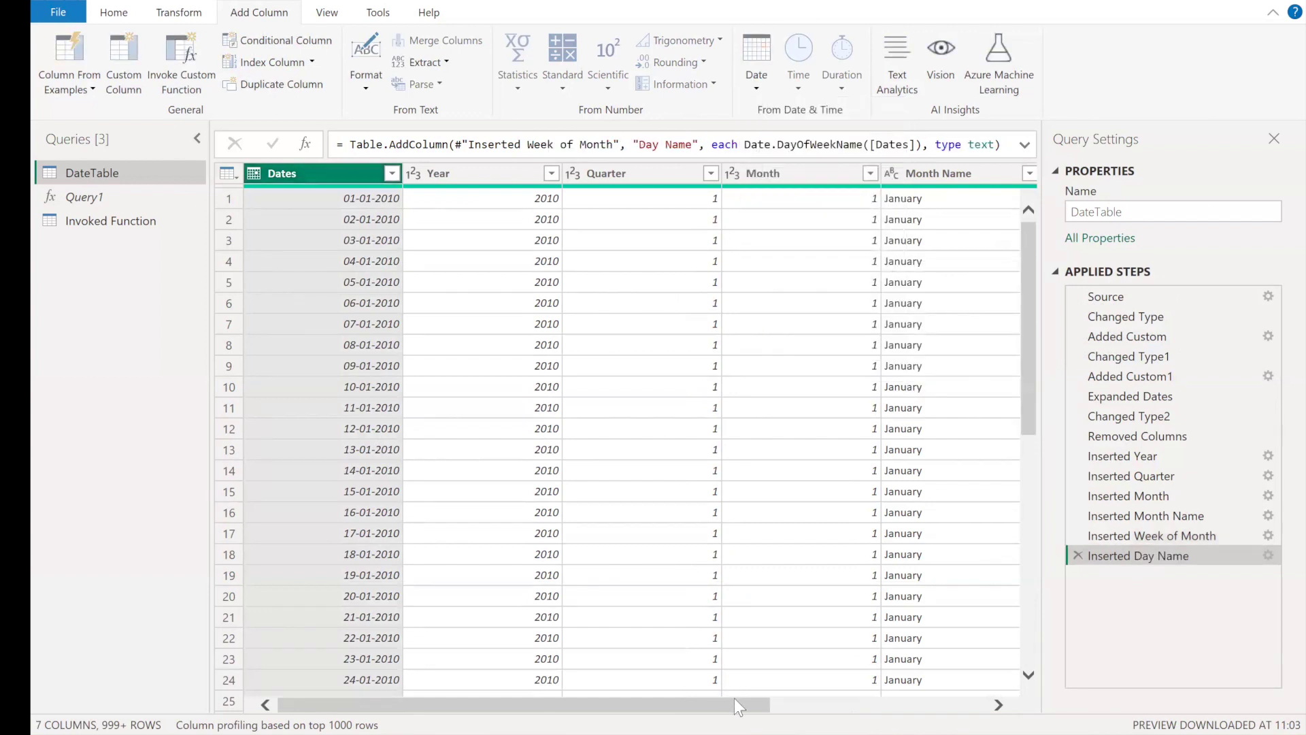
drag(733, 700, 951, 352)
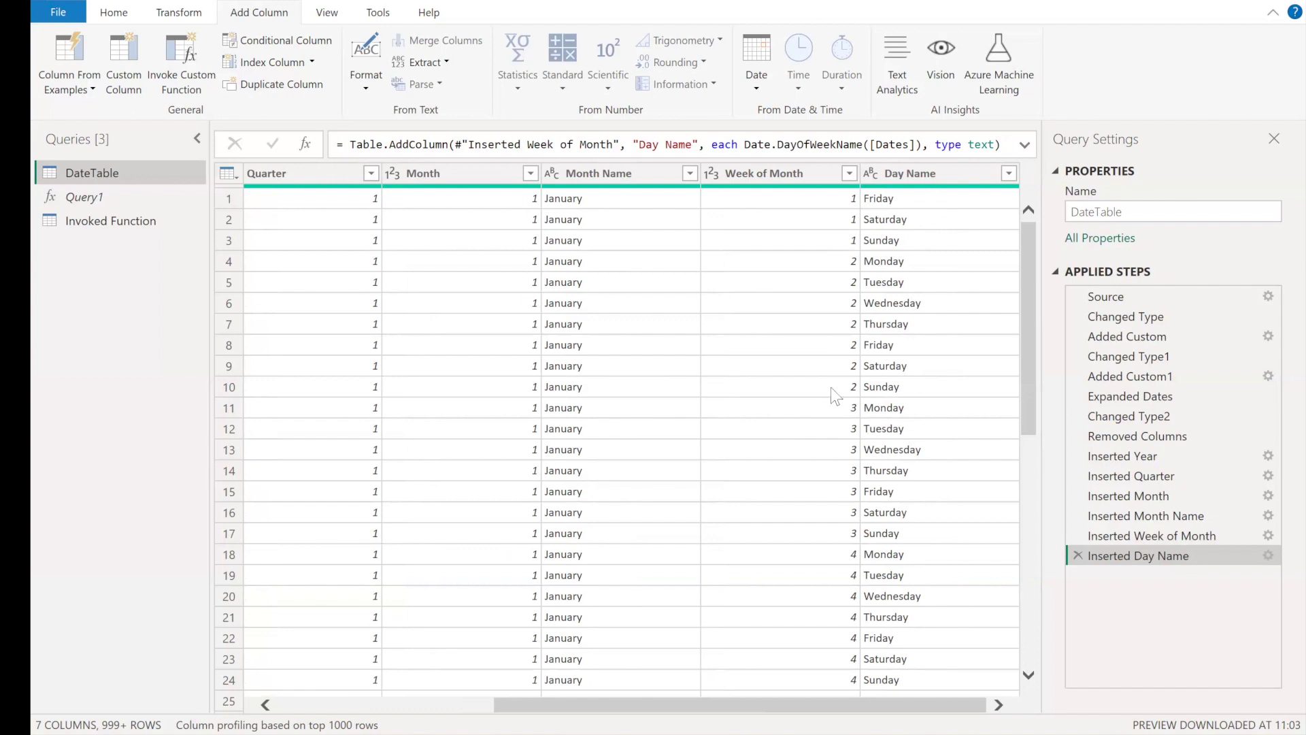
Add a Day of Week number column from the Dates column.
scroll(829, 382, left, 2)
scroll(308, 227, left, 2)
click(324, 198)
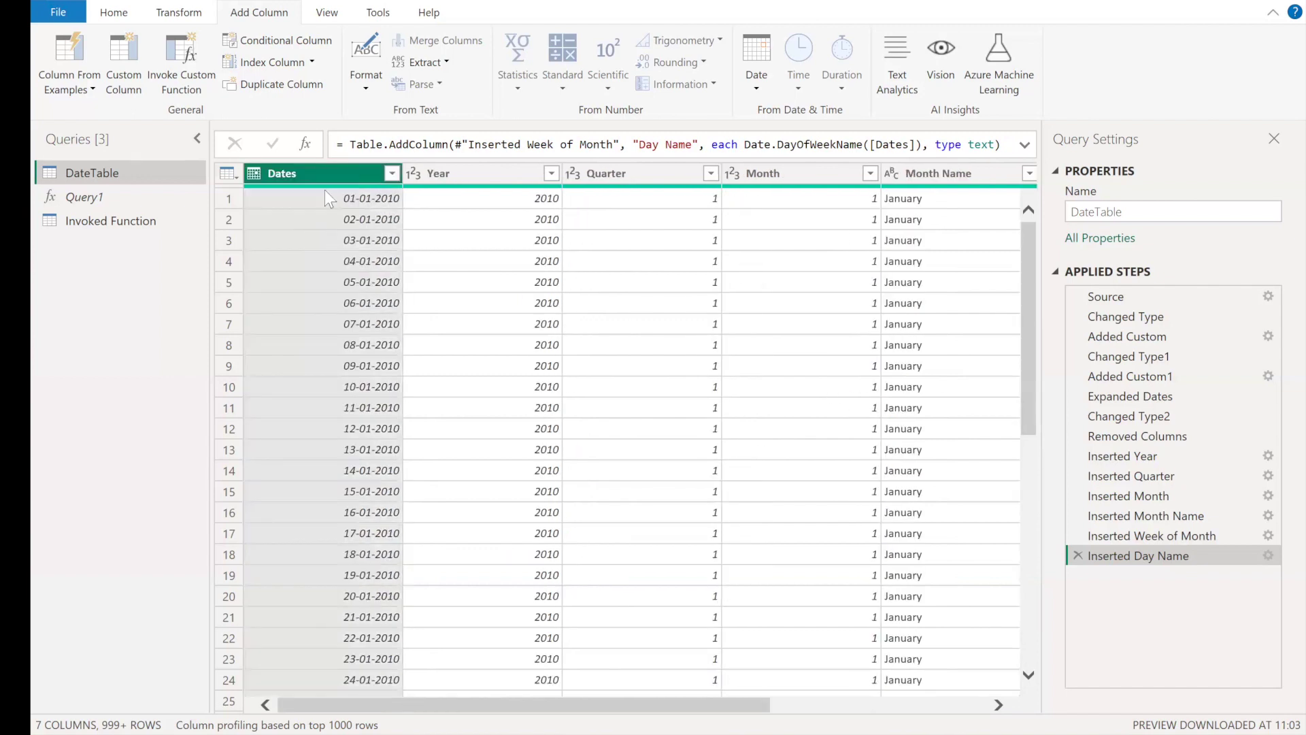
click(760, 92)
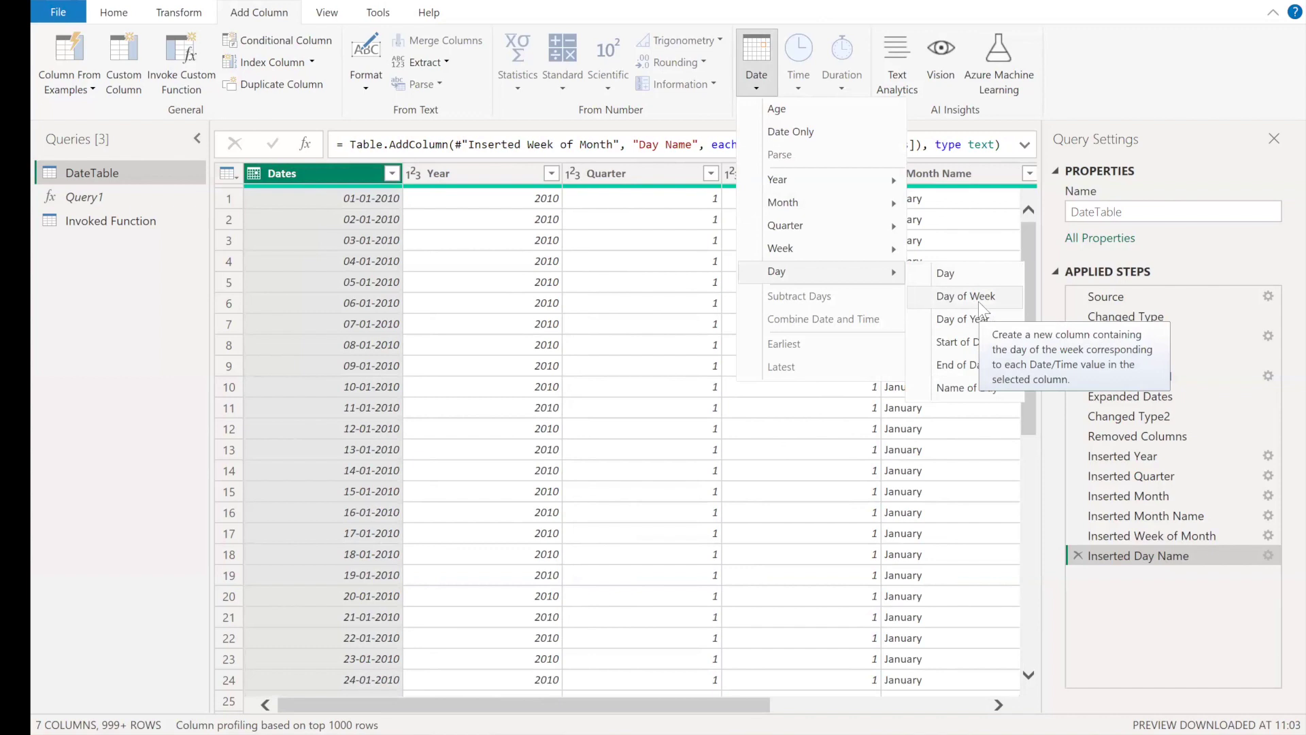
click(978, 301)
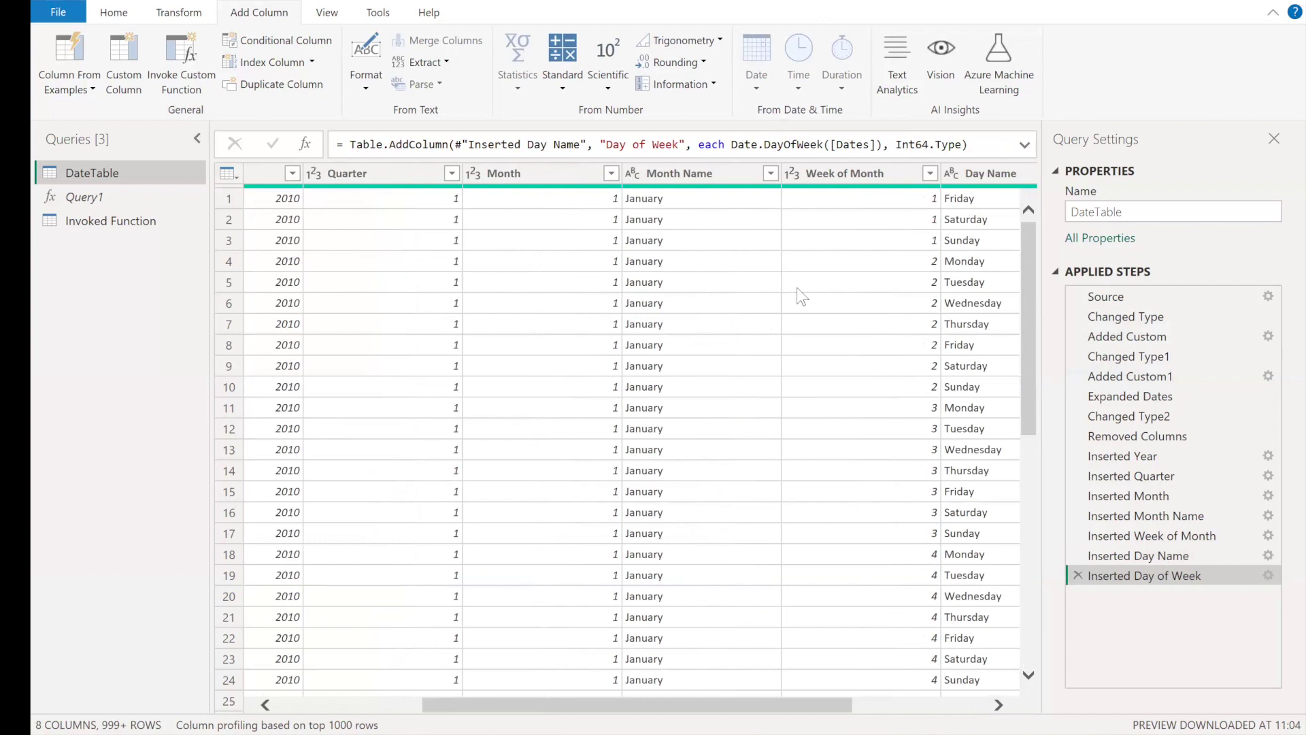
Rename the Month column to Month Number.
scroll(797, 287, left, 2)
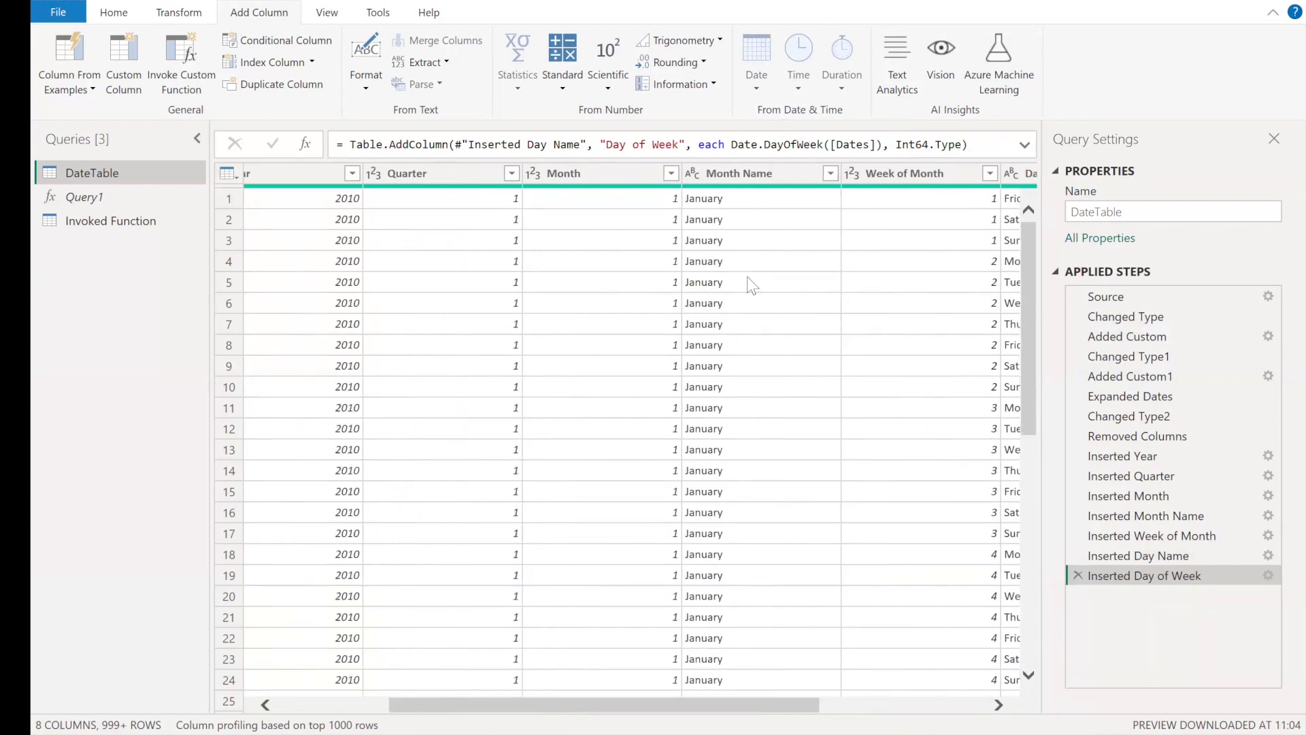
scroll(747, 277, left, 3)
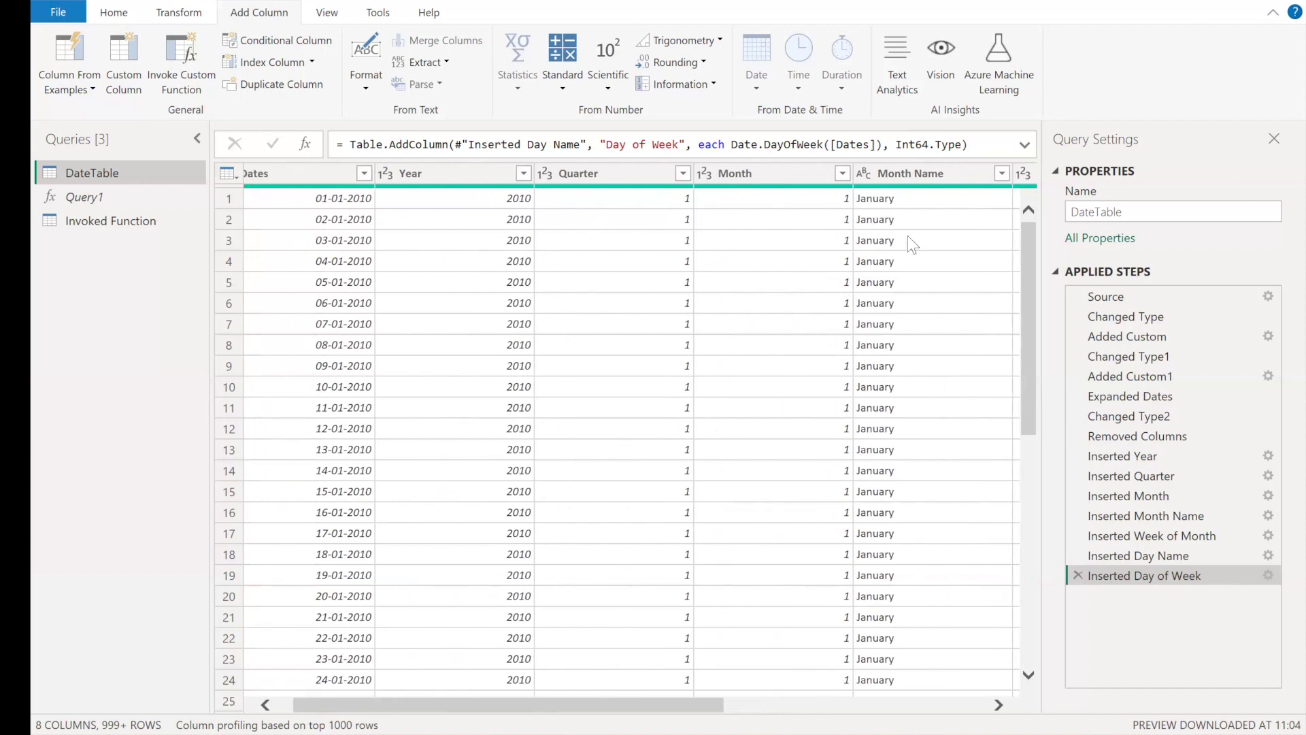
double_click(773, 174)
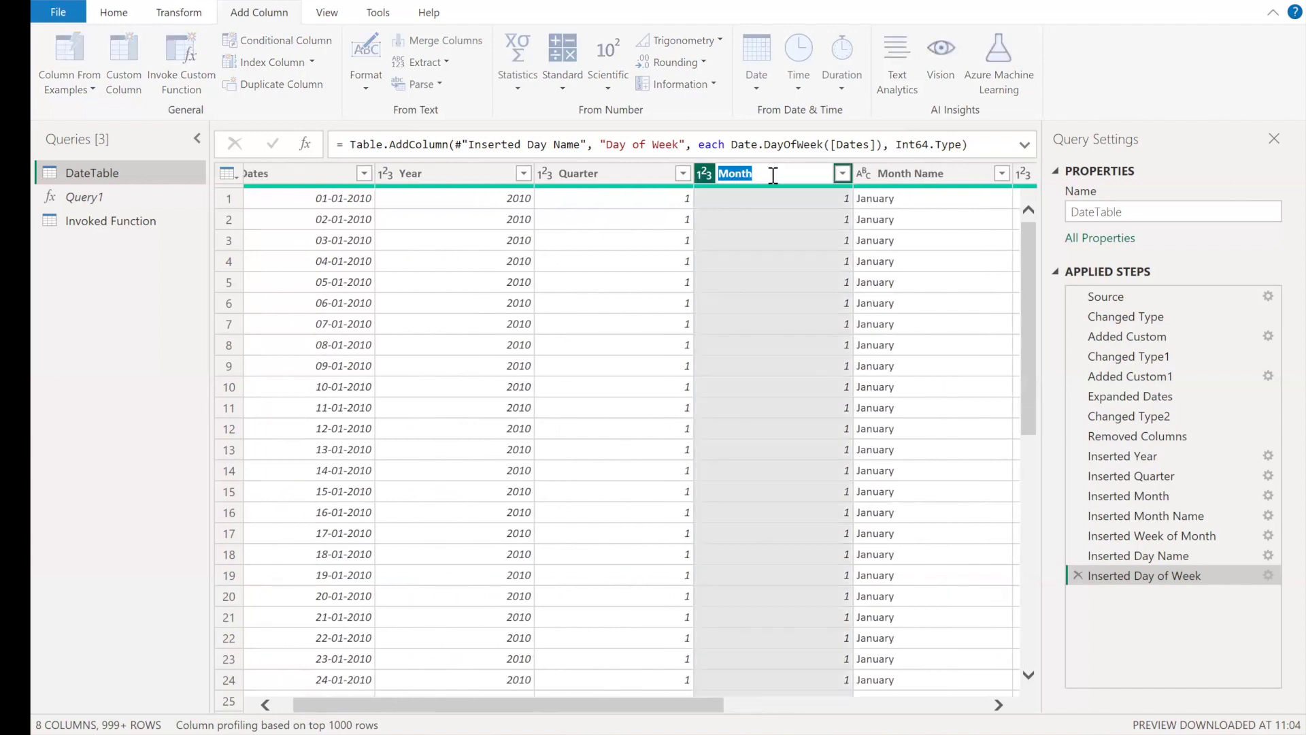
text(Number)
key(Return)
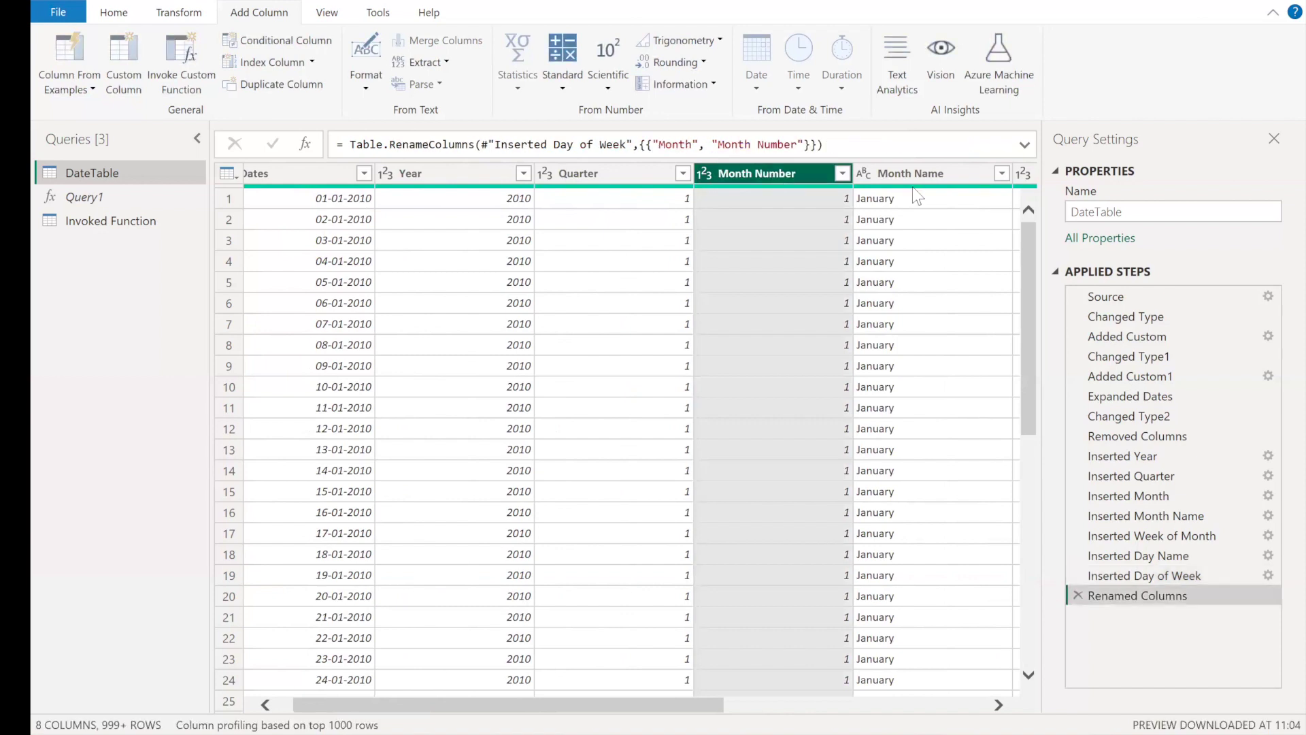
Examine the values across all columns of row 5, from Dates through Day of Week.
click(586, 321)
click(487, 291)
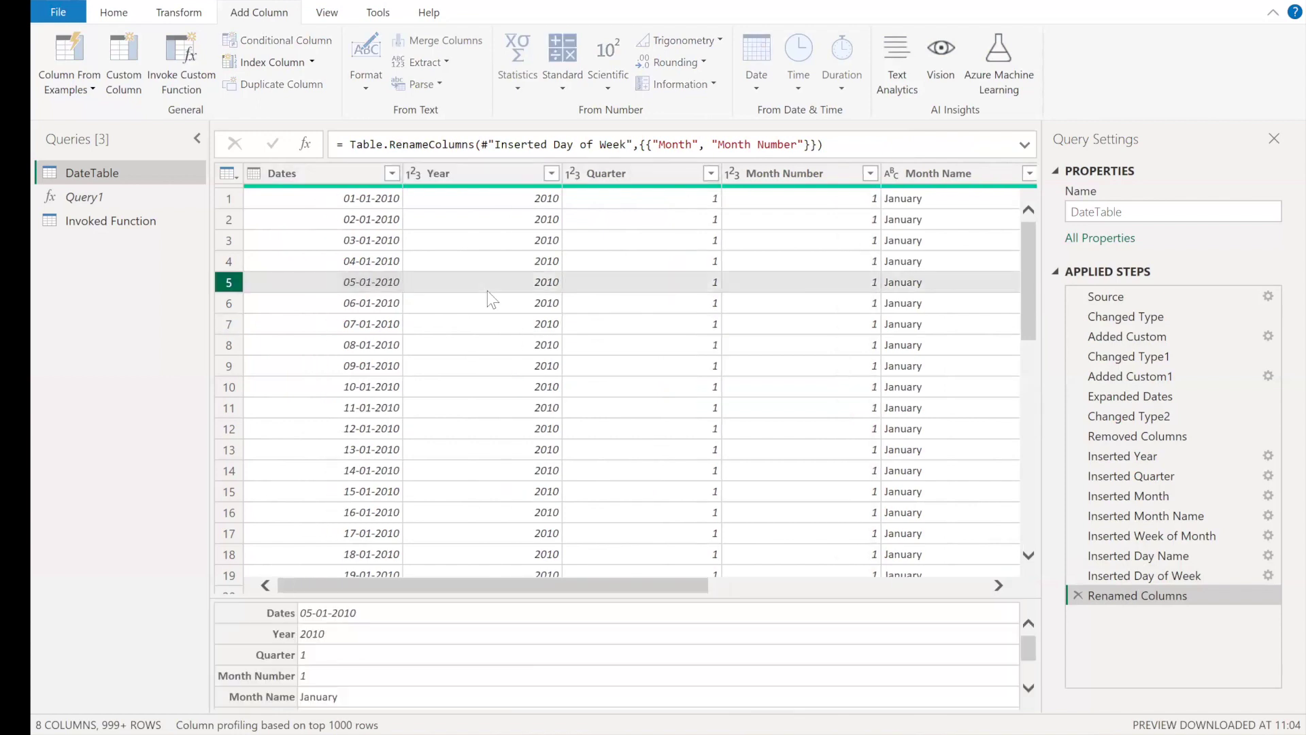
key(Right)
key(Right)
key(Right)
key(Right)
key(Right)
key(Right)
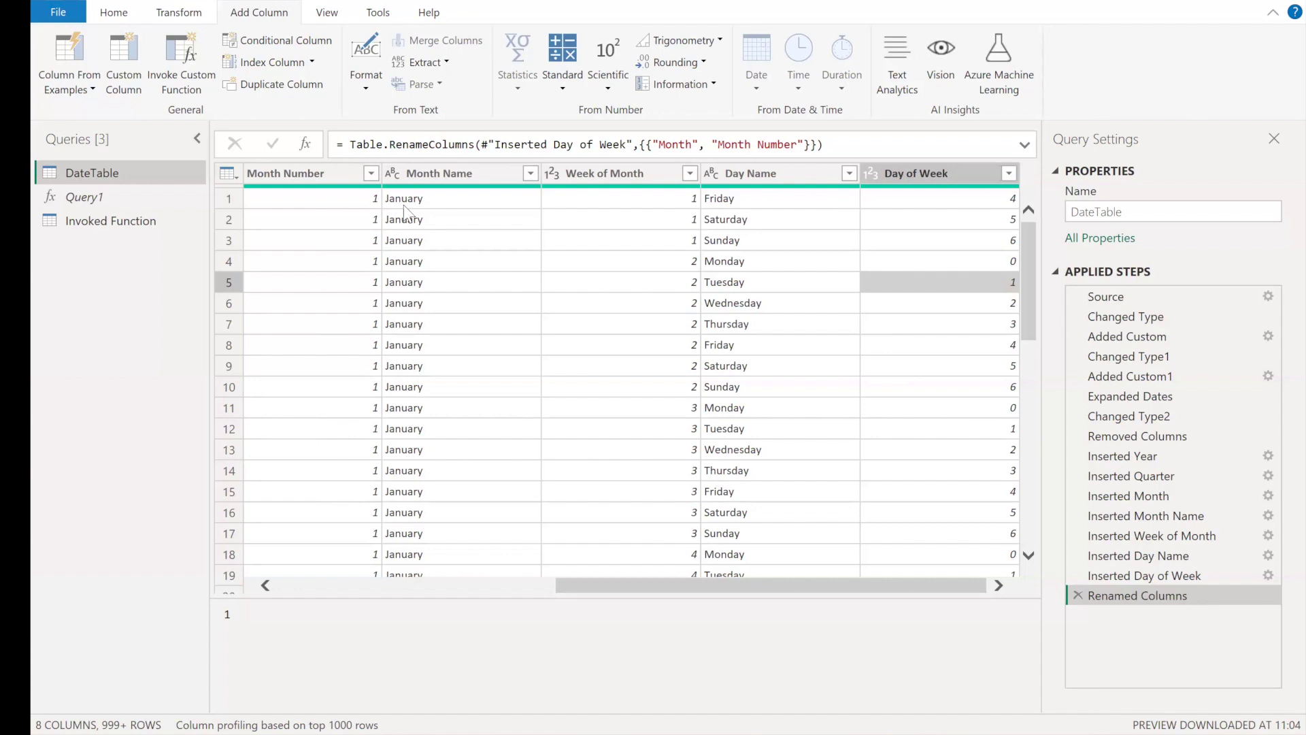
key(Left)
key(Left)
key(Left)
key(Left)
key(Left)
key(Left)
key(Left)
key(Left)
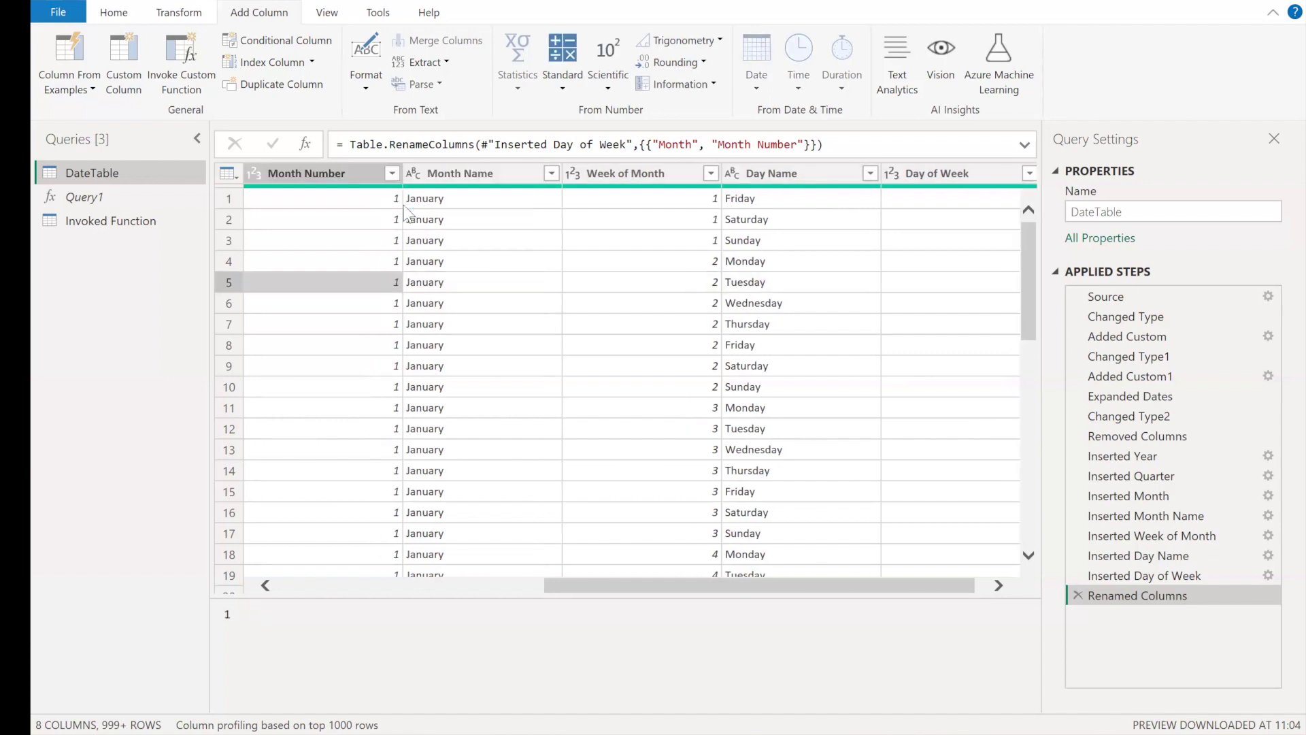
key(Right)
key(Right)
key(Right)
key(Right)
key(Right)
key(Right)
key(Right)
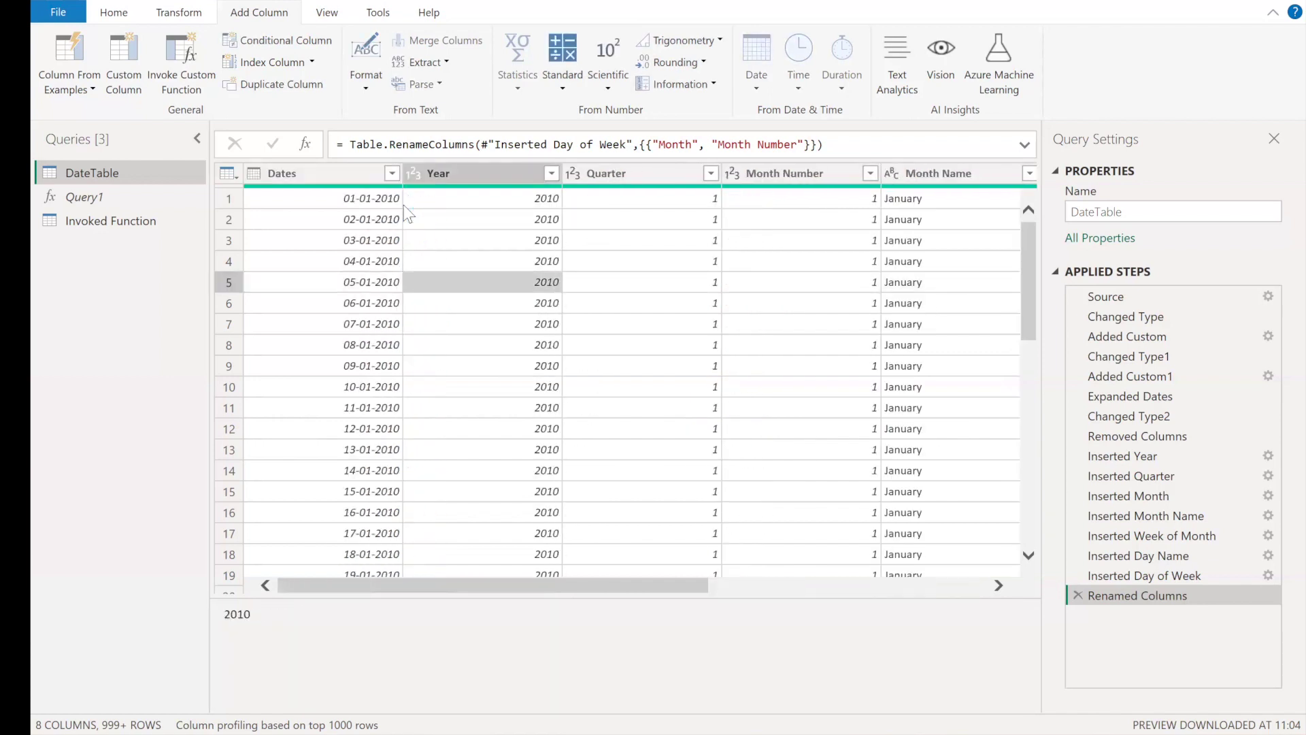
key(Right)
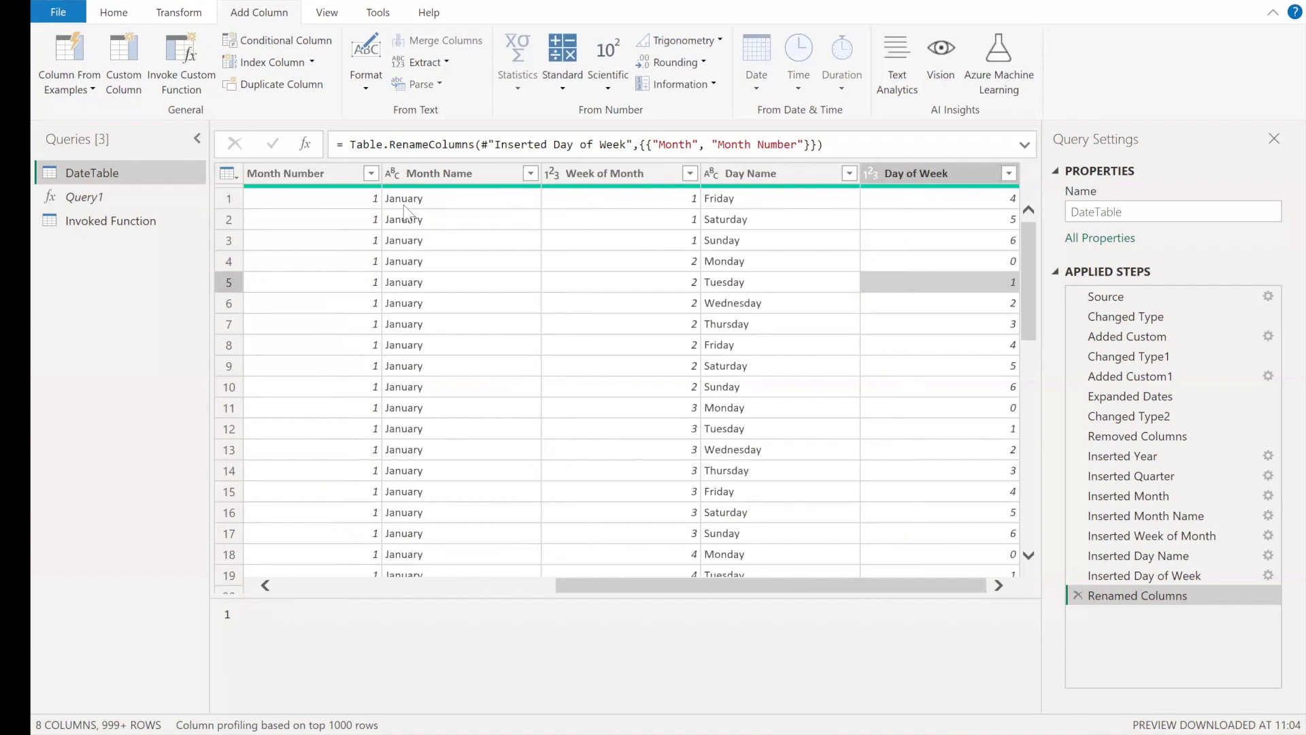
key(Left)
key(Right)
Close the query editor with the changes applied, and show the loaded DateTable in Table view.
click(114, 13)
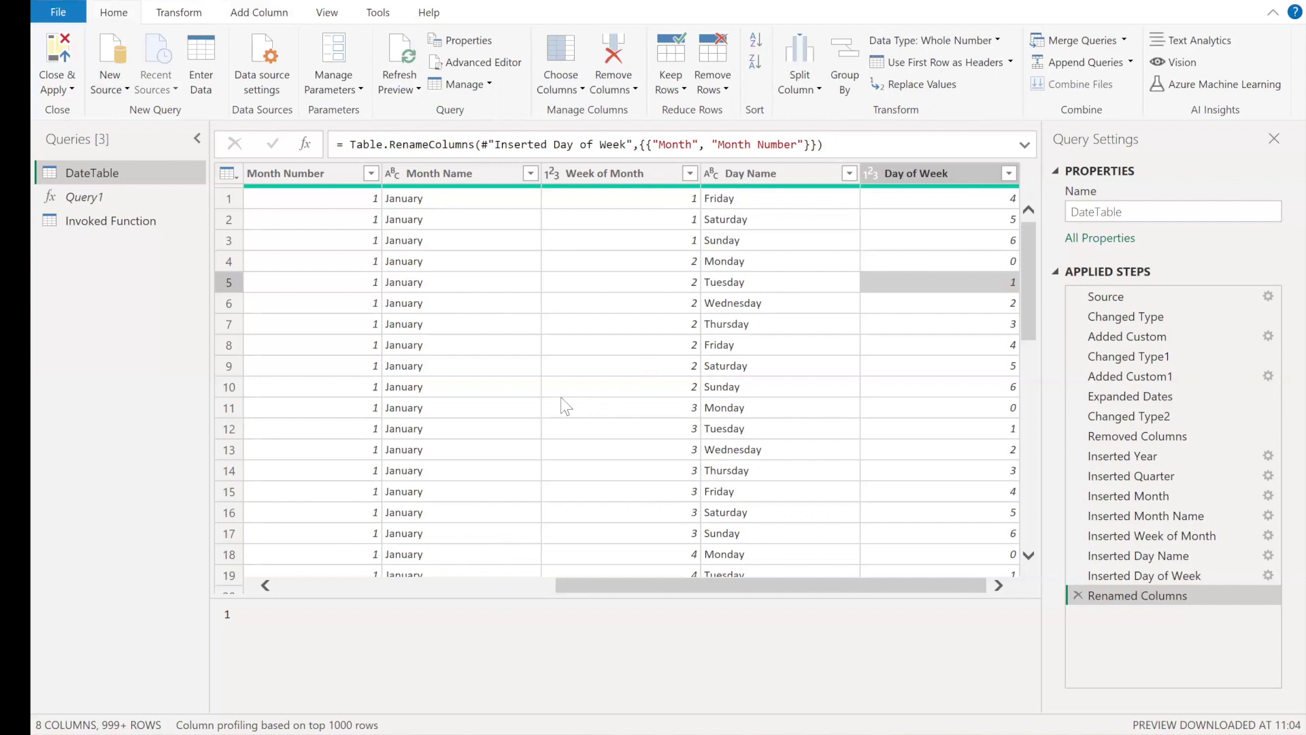
click(55, 60)
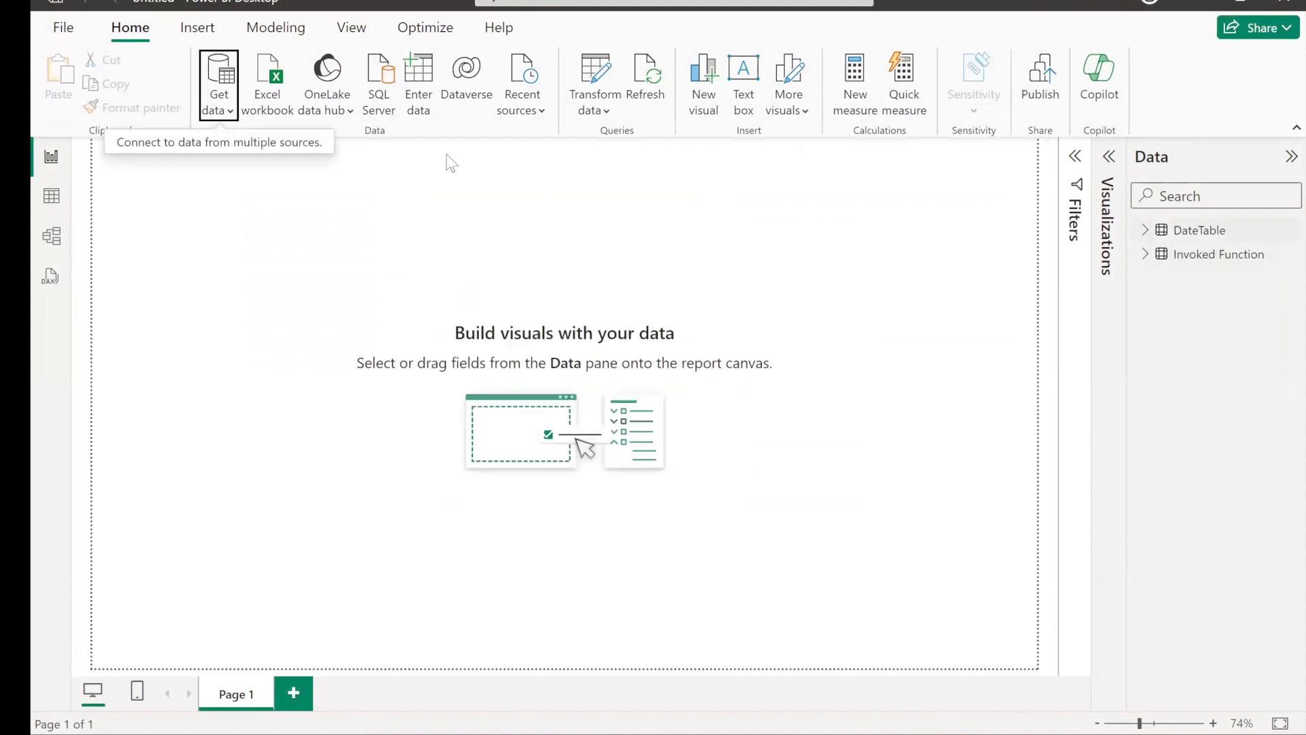
click(51, 195)
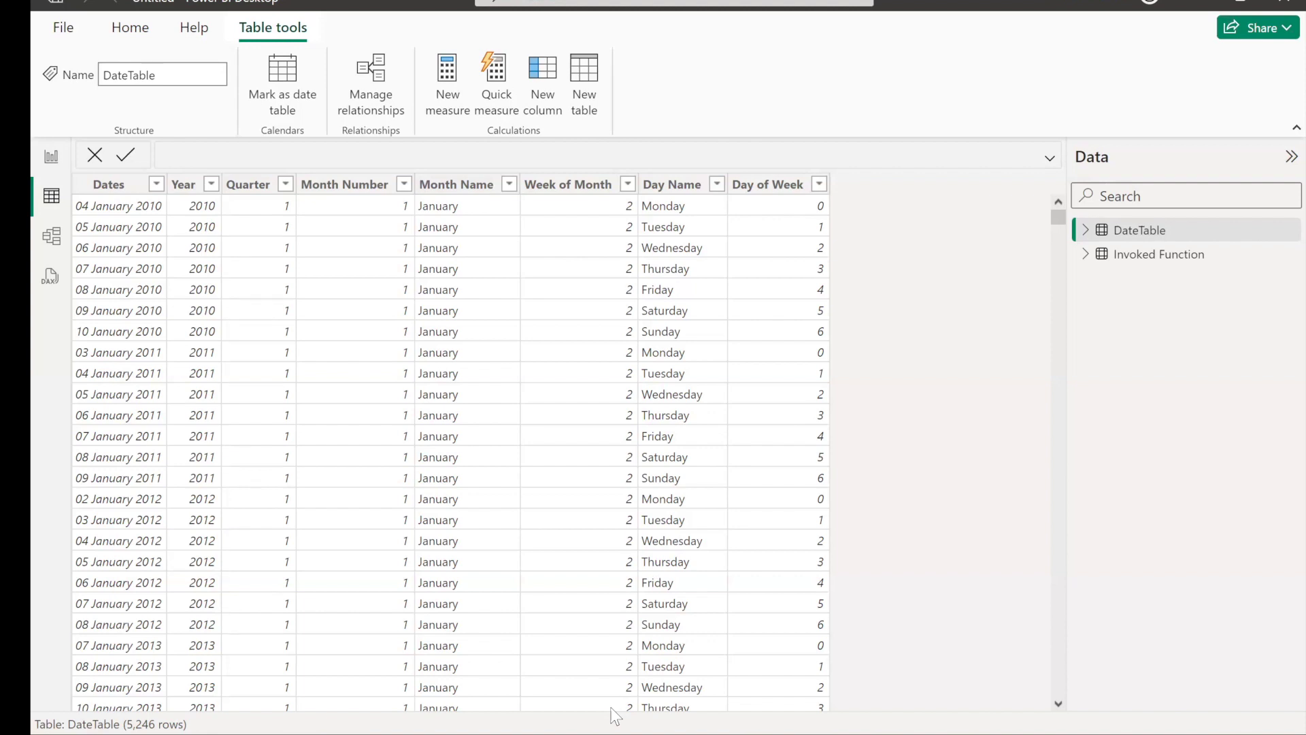
Write an on-screen text note beside the table reading "change the month name to abr".
click(885, 196)
text(cha)
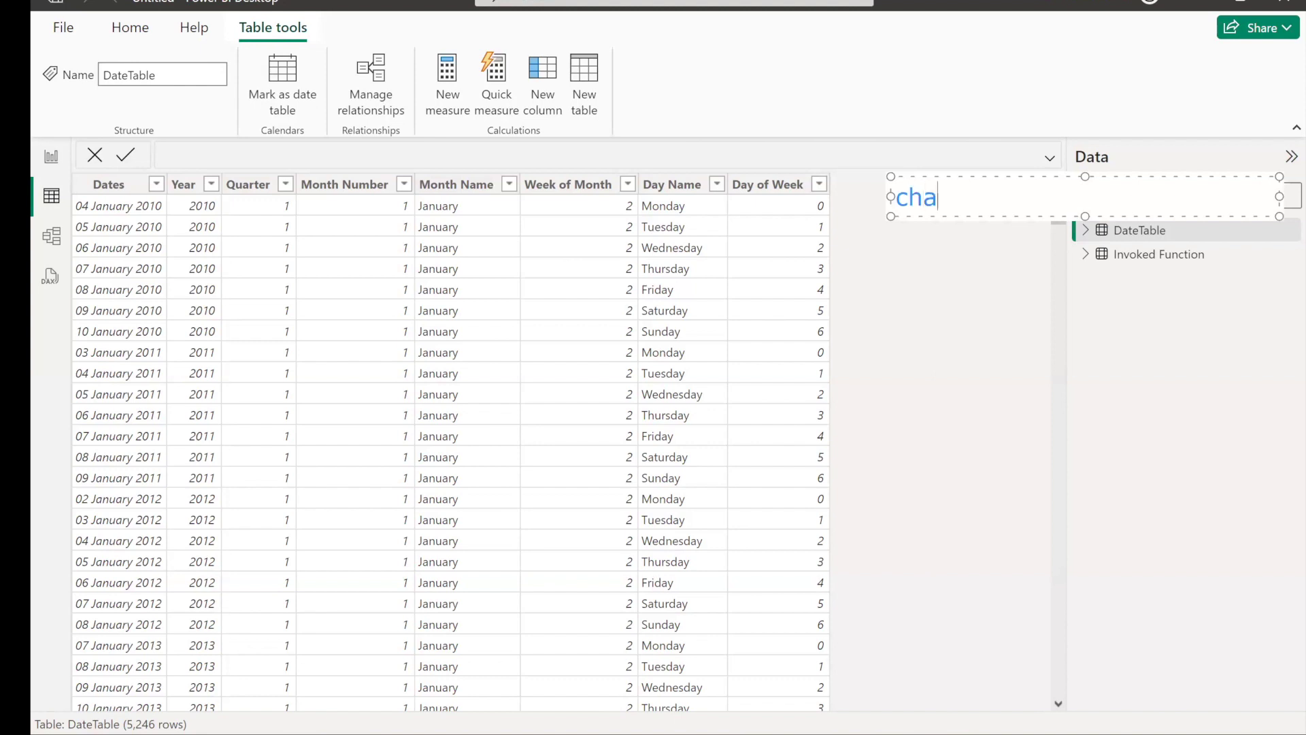
text(nge the mon)
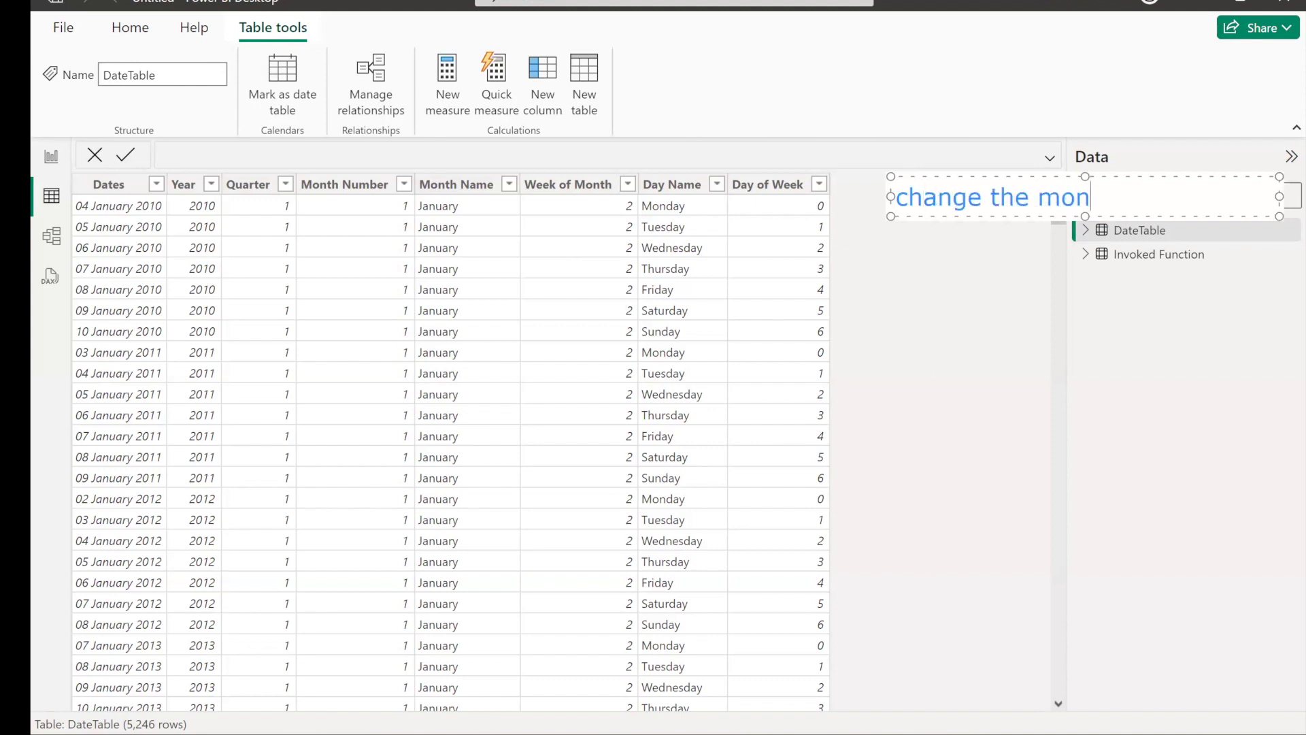
text(th na,e)
key(BackSpace)
key(BackSpace)
text(me to )
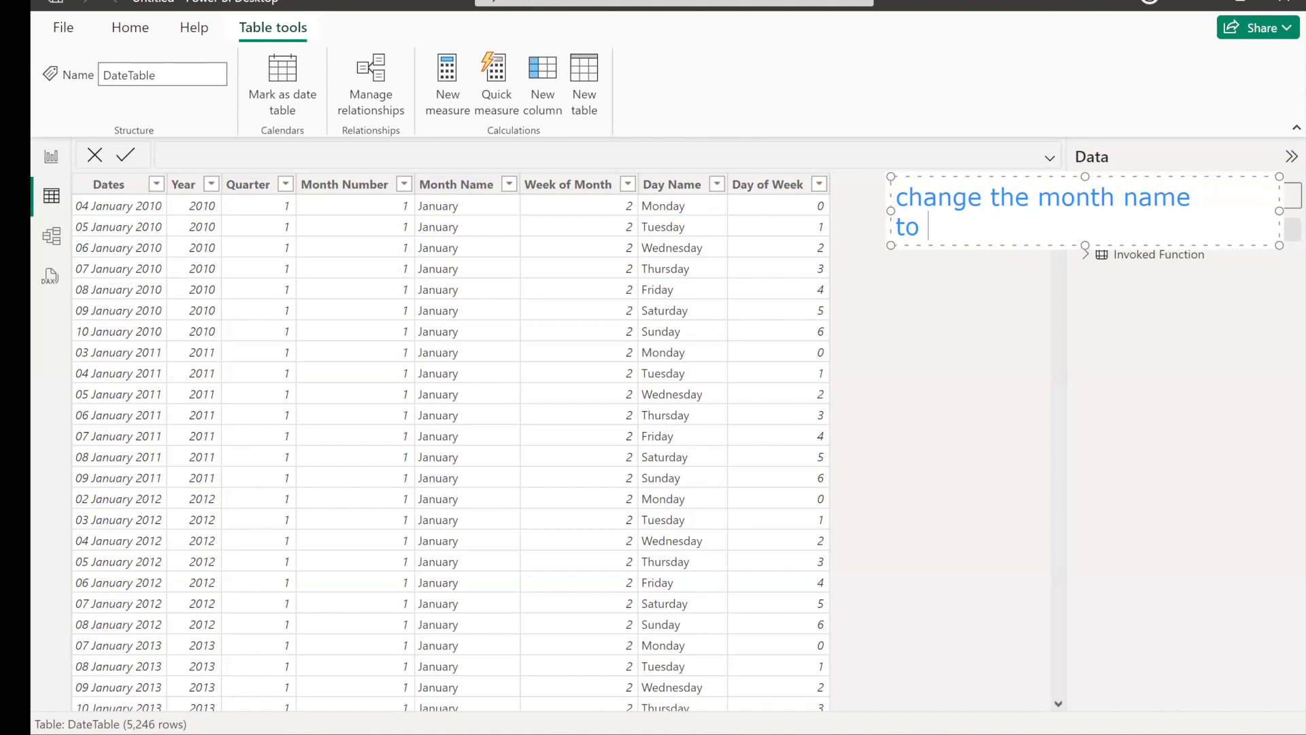
text(av)
key(BackSpace)
text(br)
Extend the note with the lines "like January -> JAN" and "similarly till December -> DEC".
key(Return)
key(Return)
text(like JAN)
key(BackSpace)
key(BackSpace)
text(anuary )
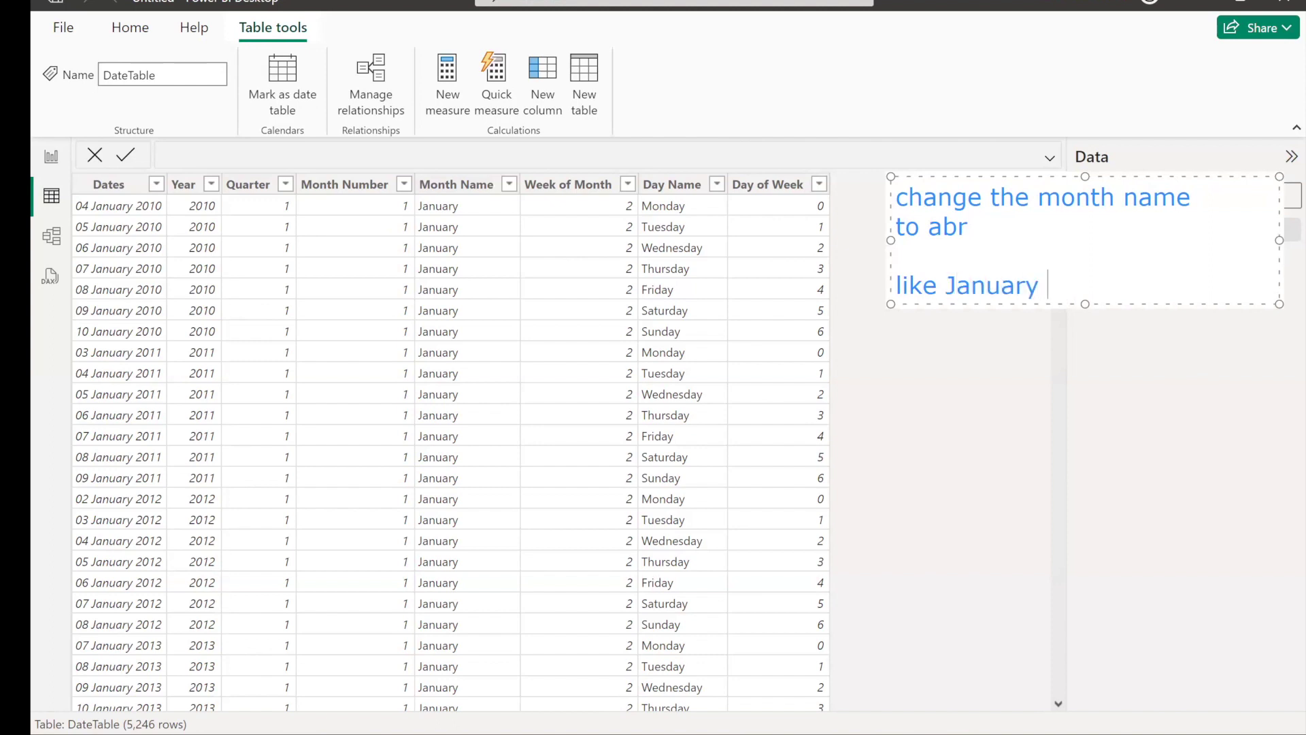
text(-> JAN)
key(Return)
text(sim)
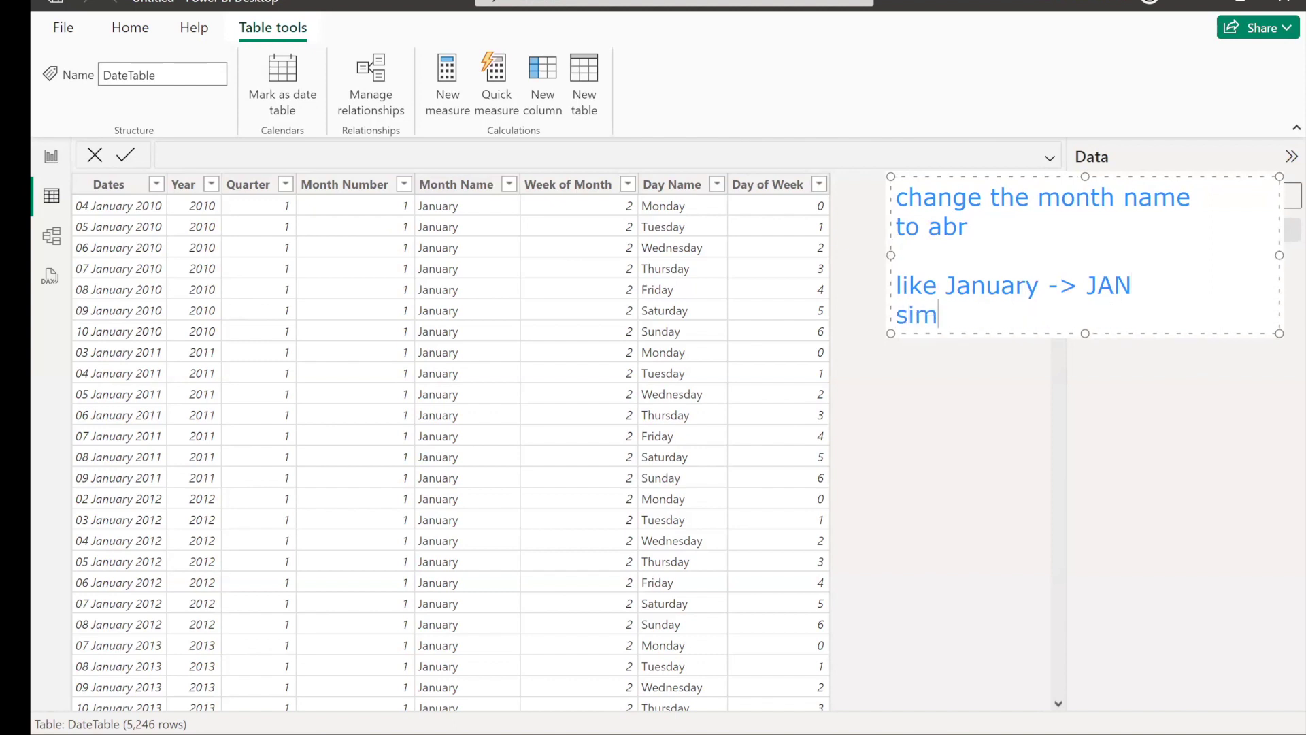
text(ilarly till December -> Dec)
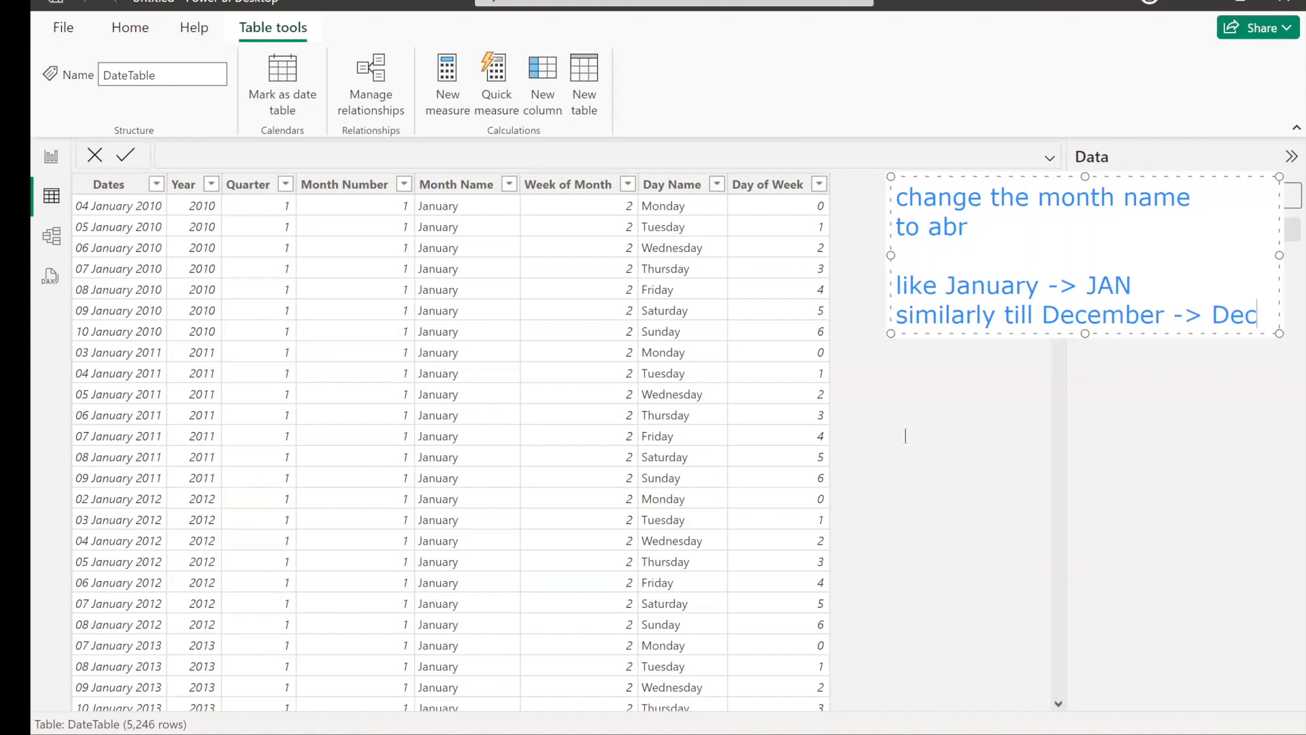
key(BackSpace)
key(BackSpace)
text(EC)
click(1043, 389)
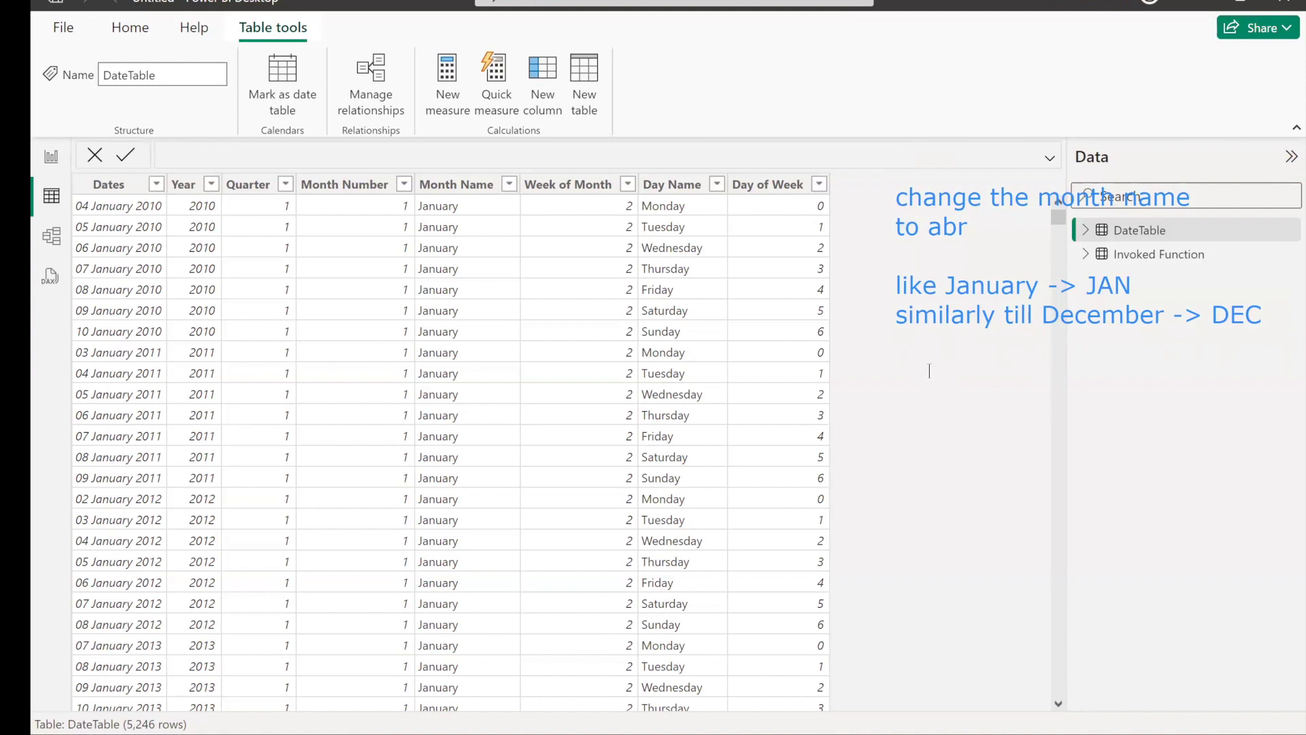
Start a second on-screen note beneath the month examples reading "Same for Data names".
click(898, 355)
text(Sa)
text(me ofr dat)
key(BackSpace)
key(BackSpace)
key(BackSpace)
key(BackSpace)
key(BackSpace)
key(BackSpace)
key(BackSpace)
text(for)
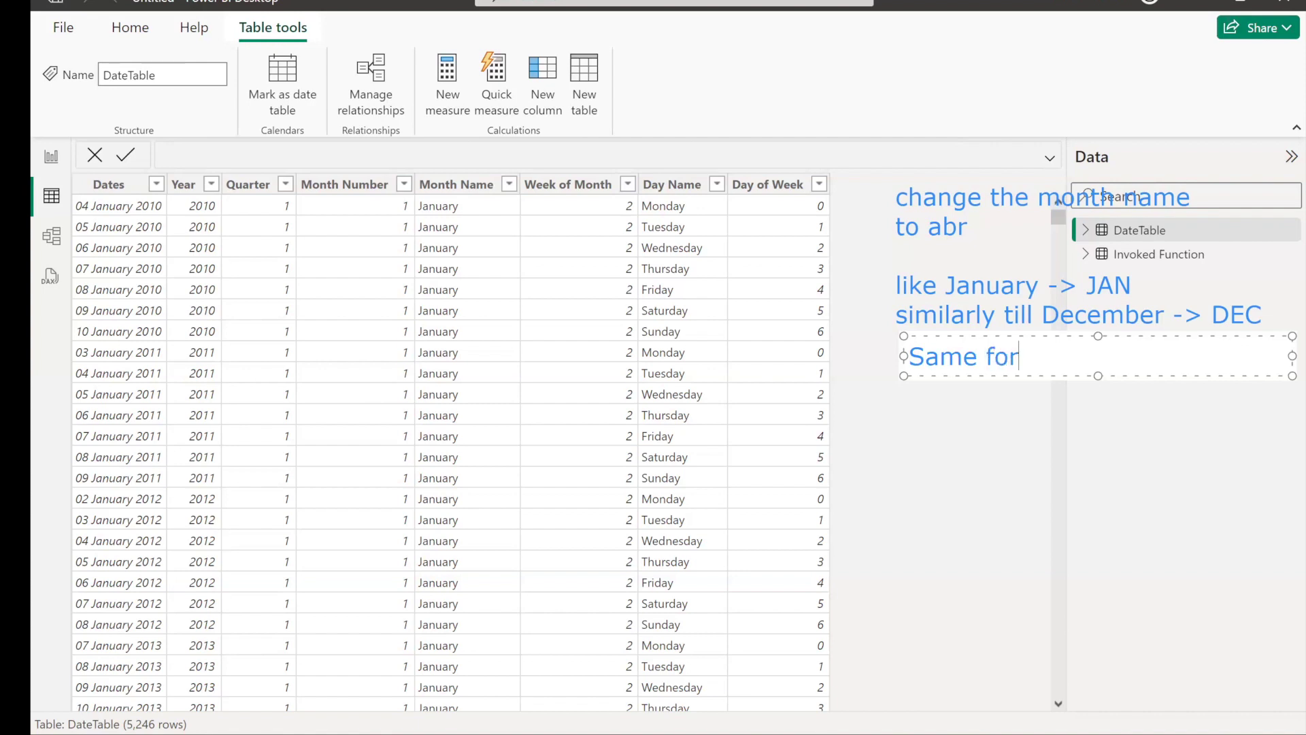
text( Data names)
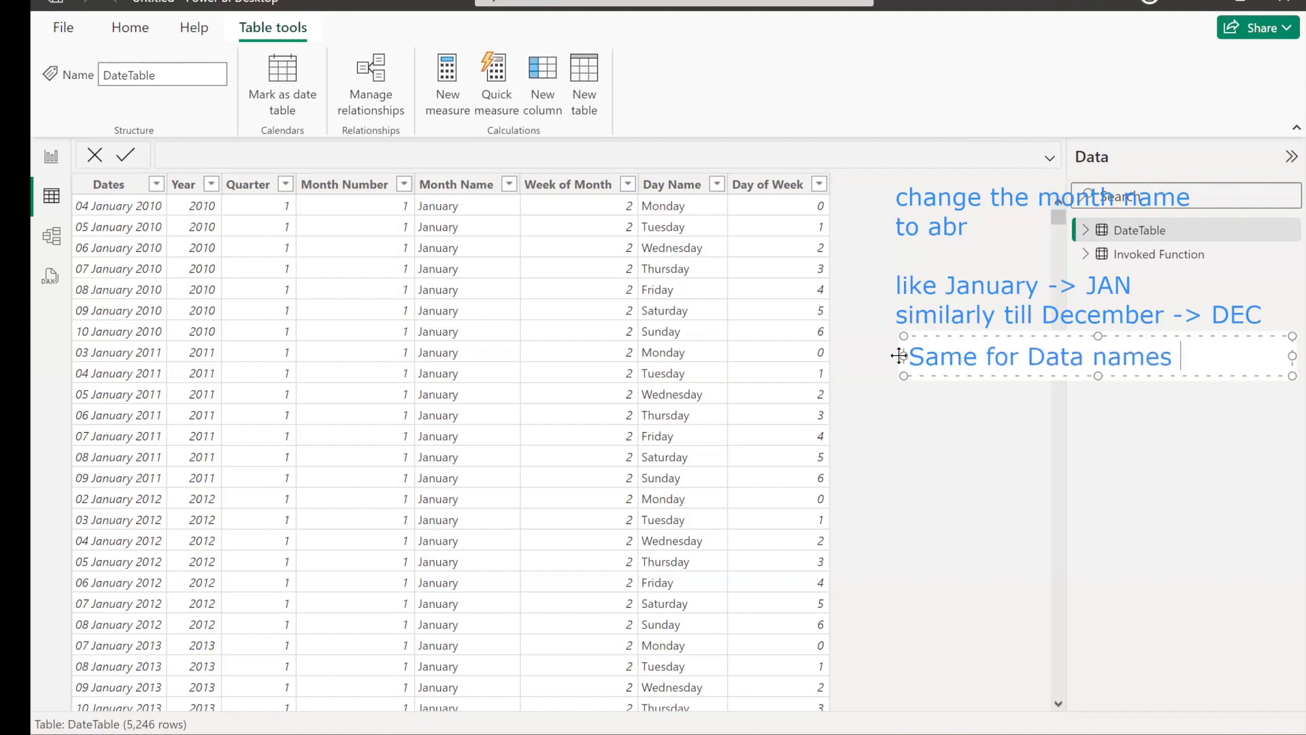
Add the lines "Sunday -> SUN", "till" and "Monday - > MON" to the second note.
key(Return)
text(Sunday ->)
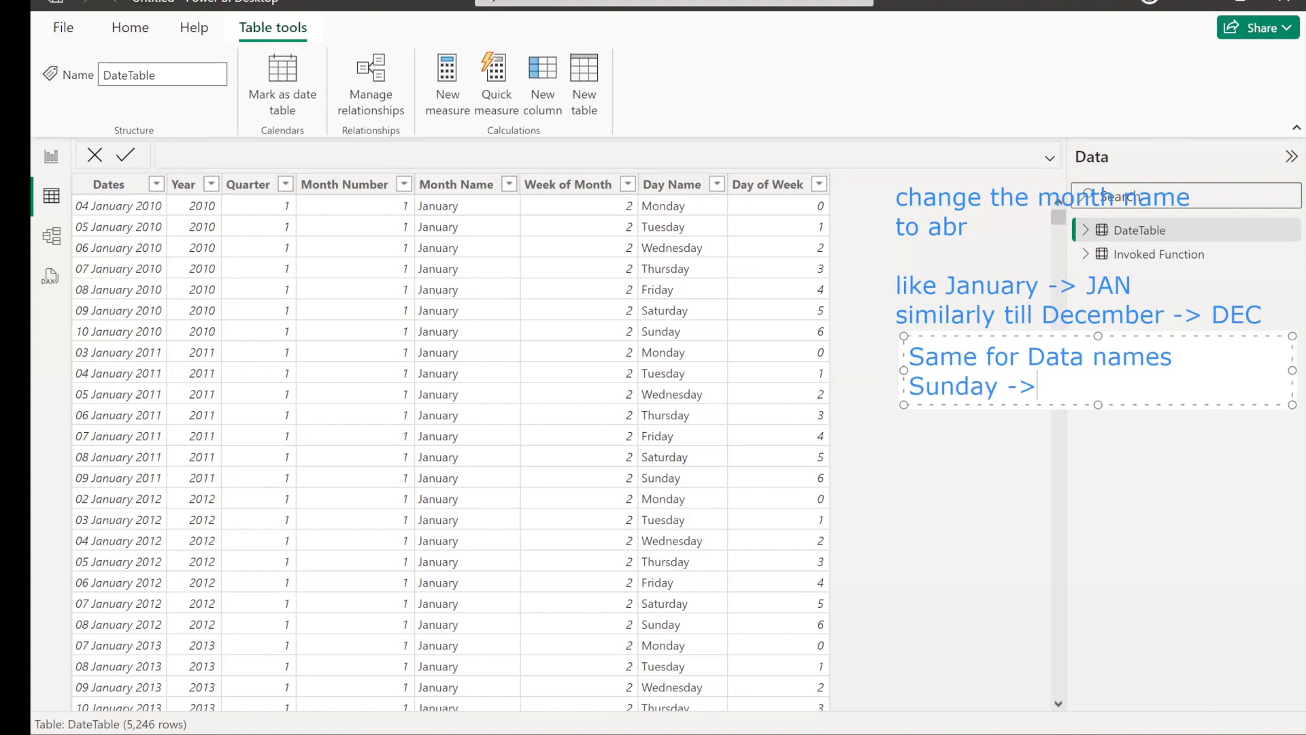
text( SUN)
key(Return)
text(till)
key(Return)
text(Mo)
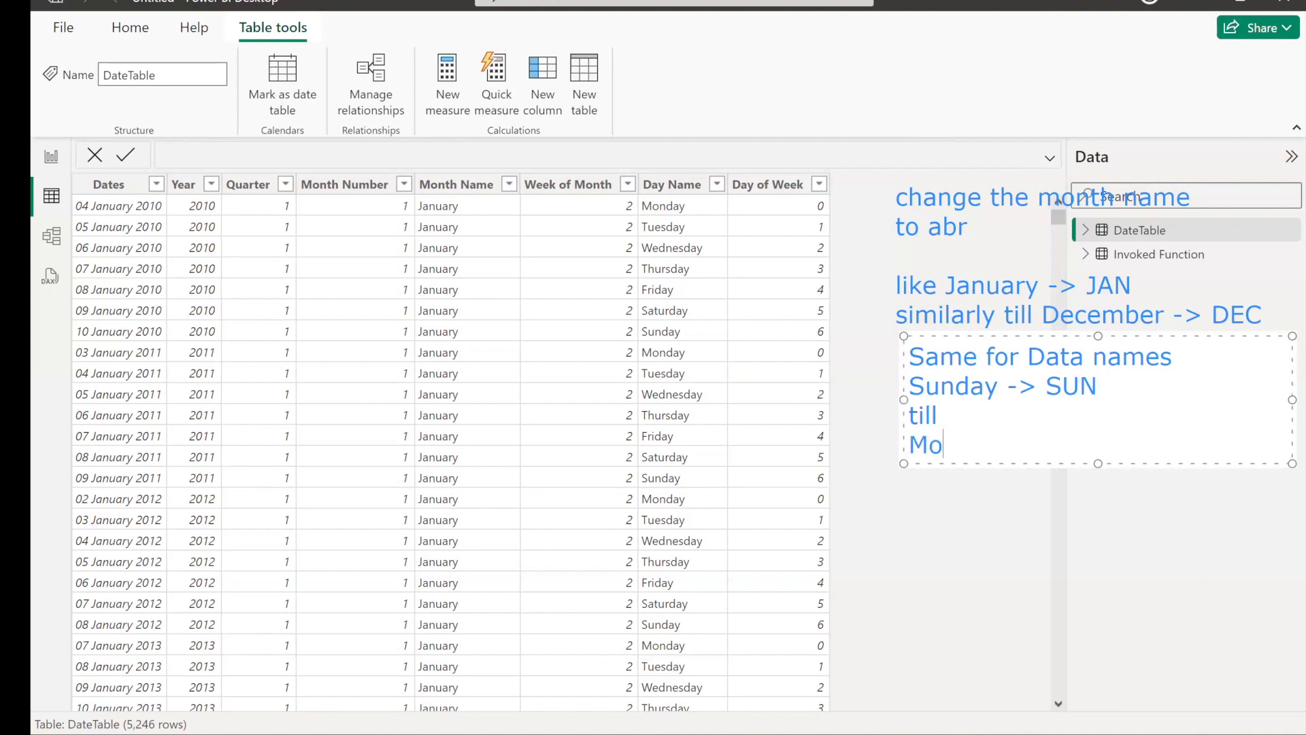
text(nday - > Mon)
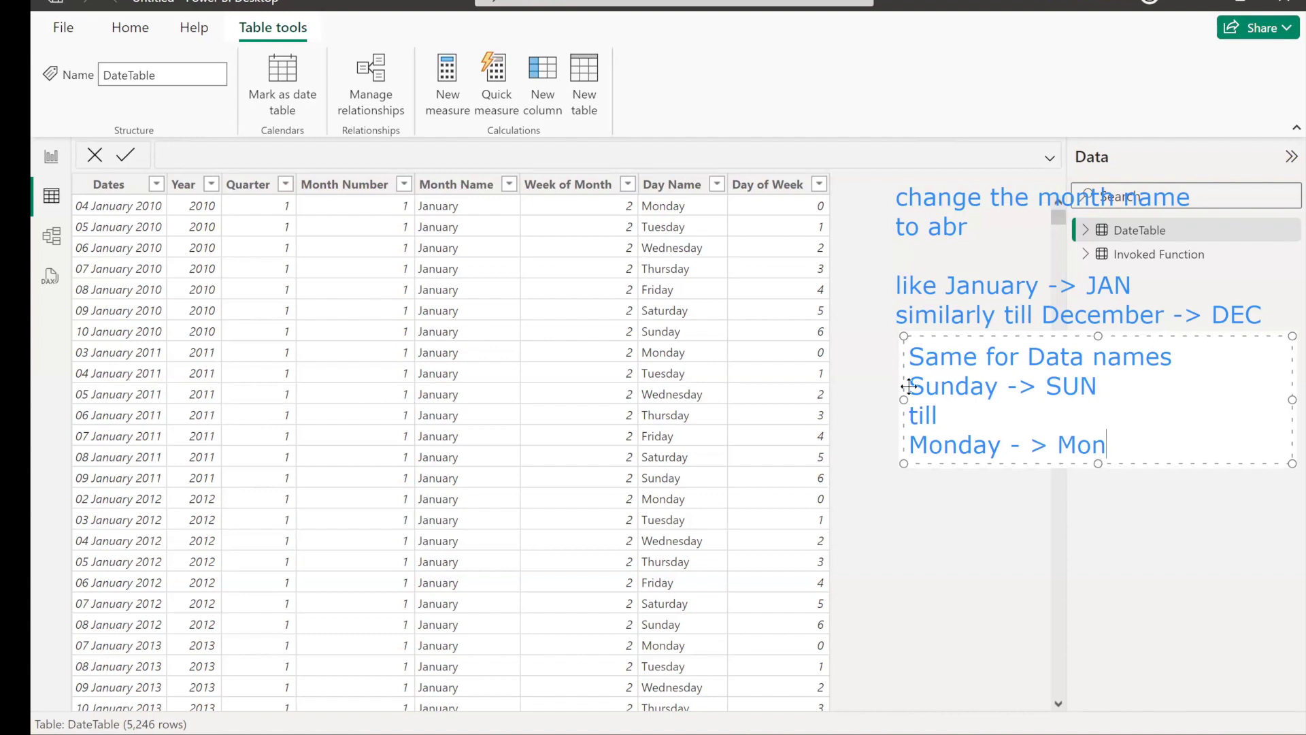
key(BackSpace)
key(BackSpace)
text(ON)
click(1008, 522)
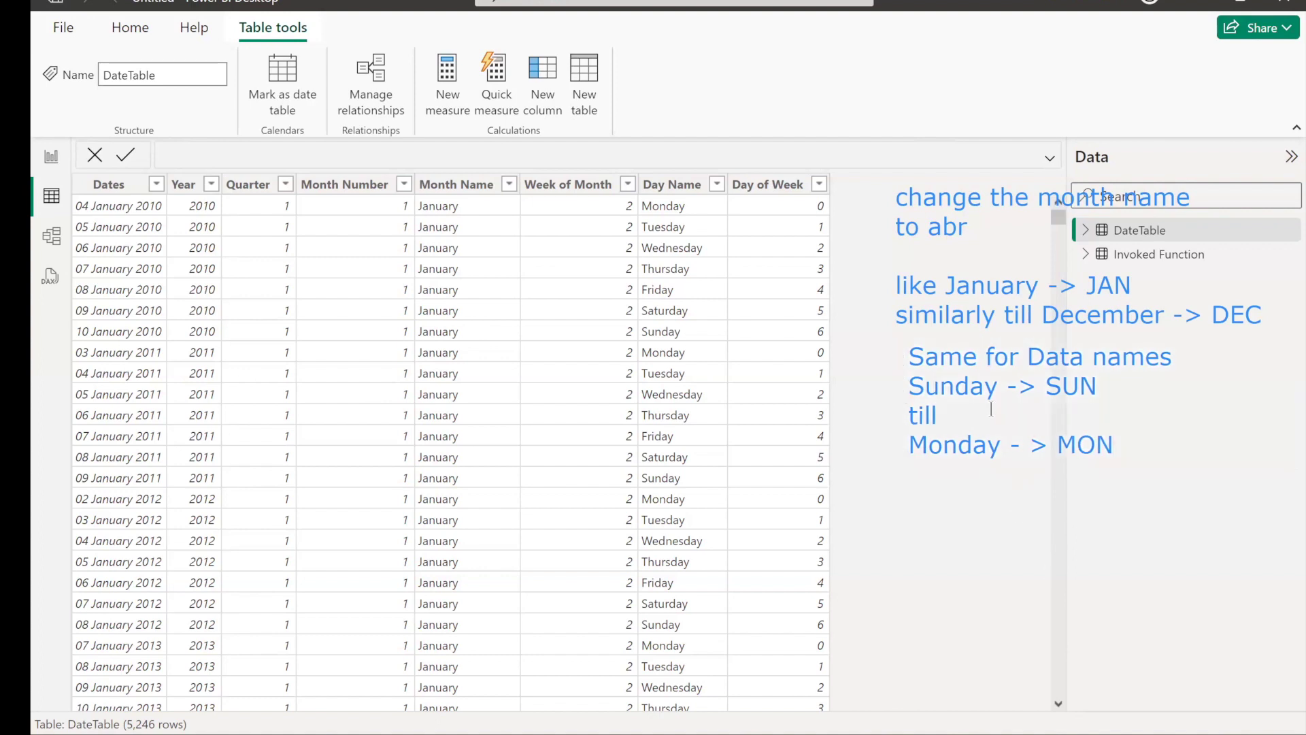
Write a third on-screen note headed "WeekdayWeekend" with the lines "0-4 - > Weekday" and "5-6 - > Weekend".
click(897, 507)
text(W)
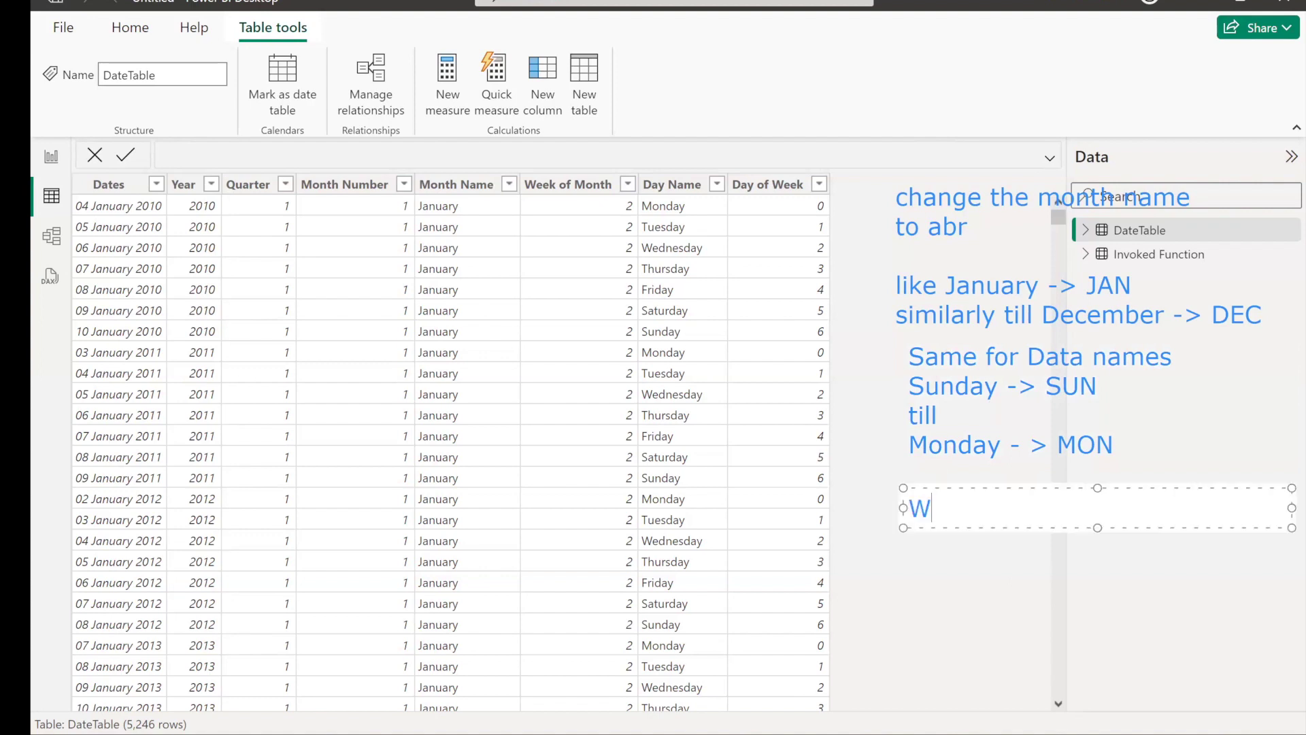
text(eekdayWe)
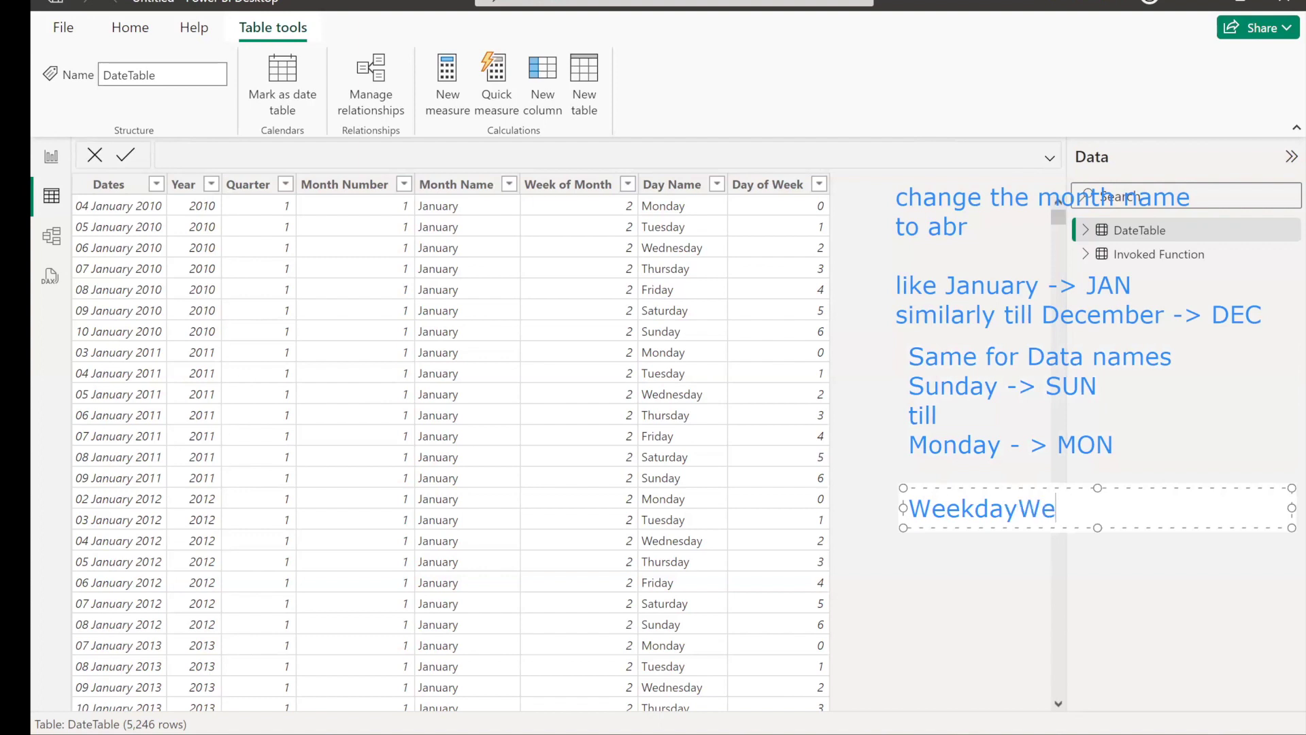
text(ekend)
key(Return)
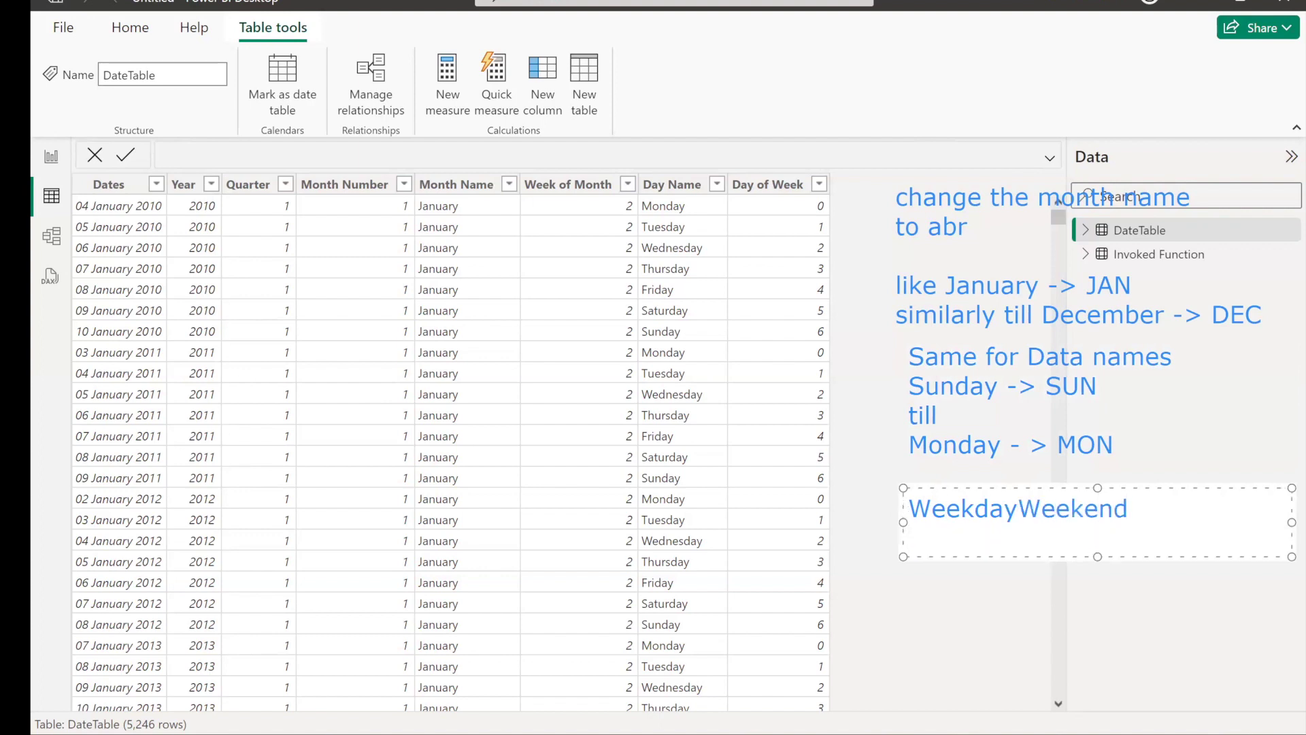
text(0-4 - > Weekday)
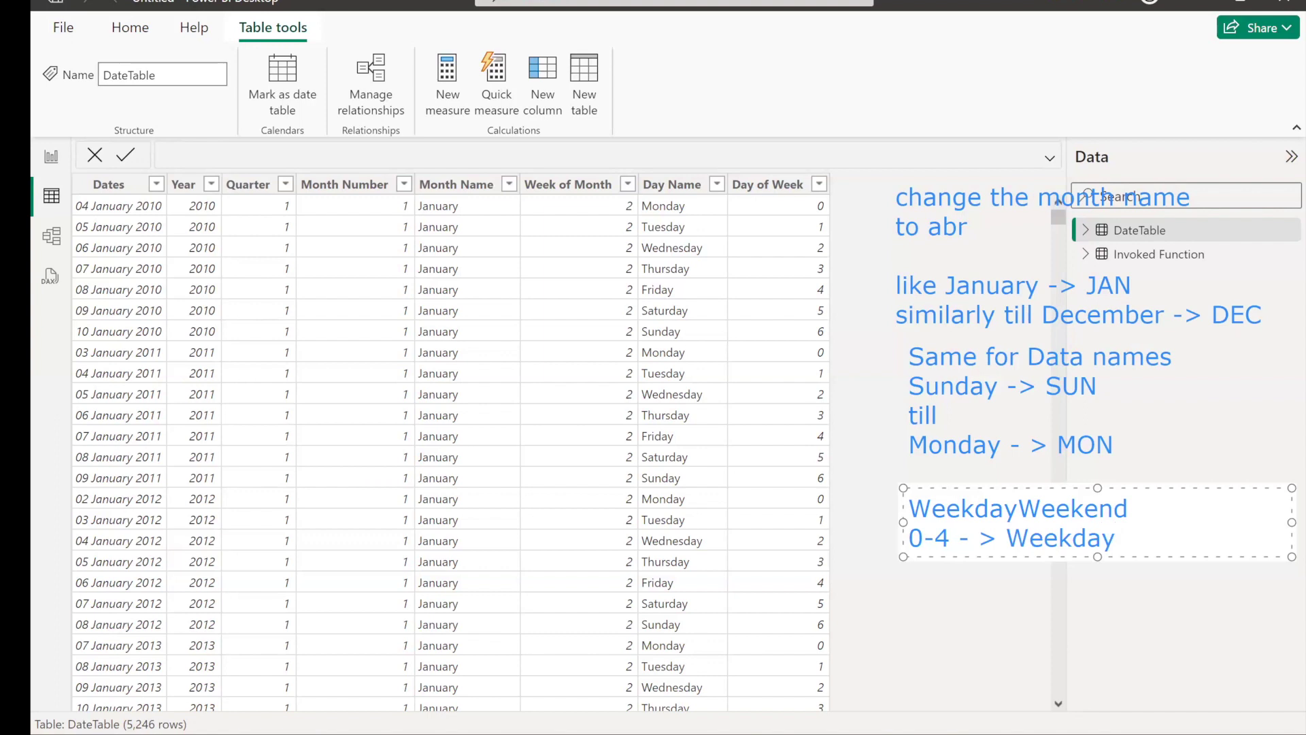
key(Return)
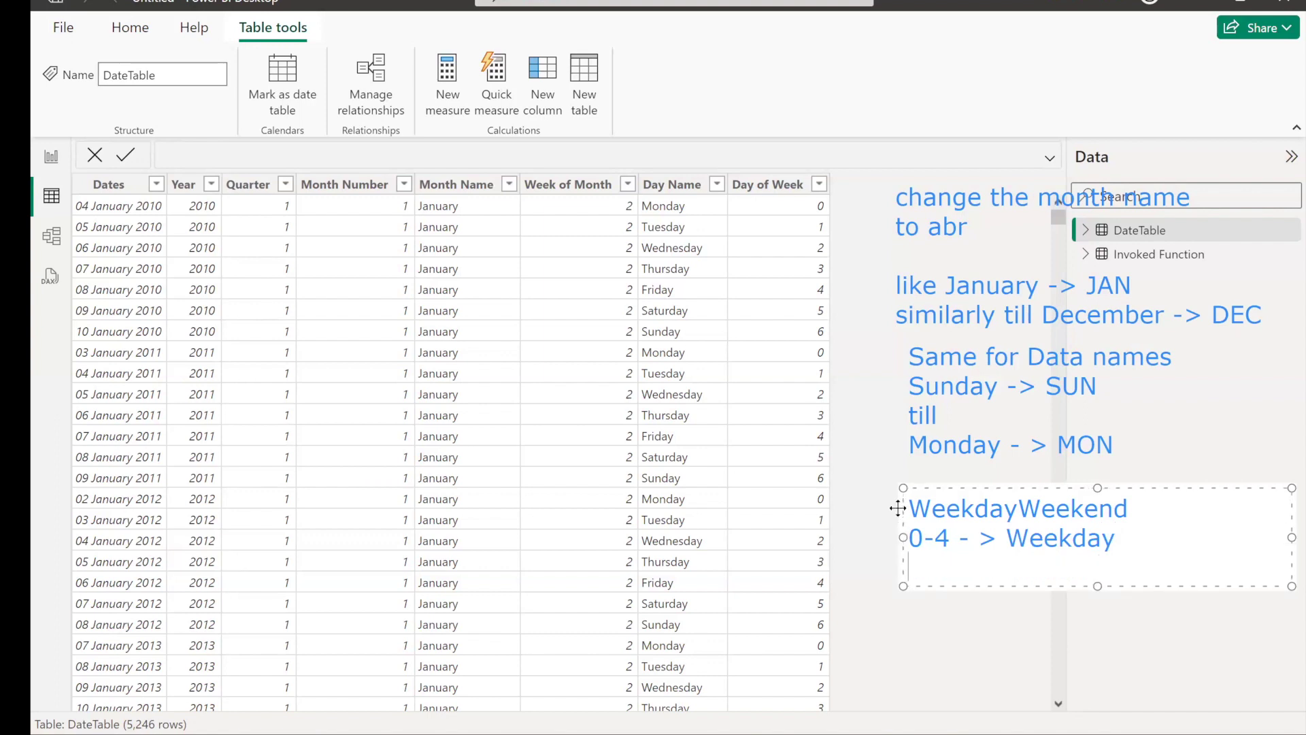
text(5-6 - > Weekend)
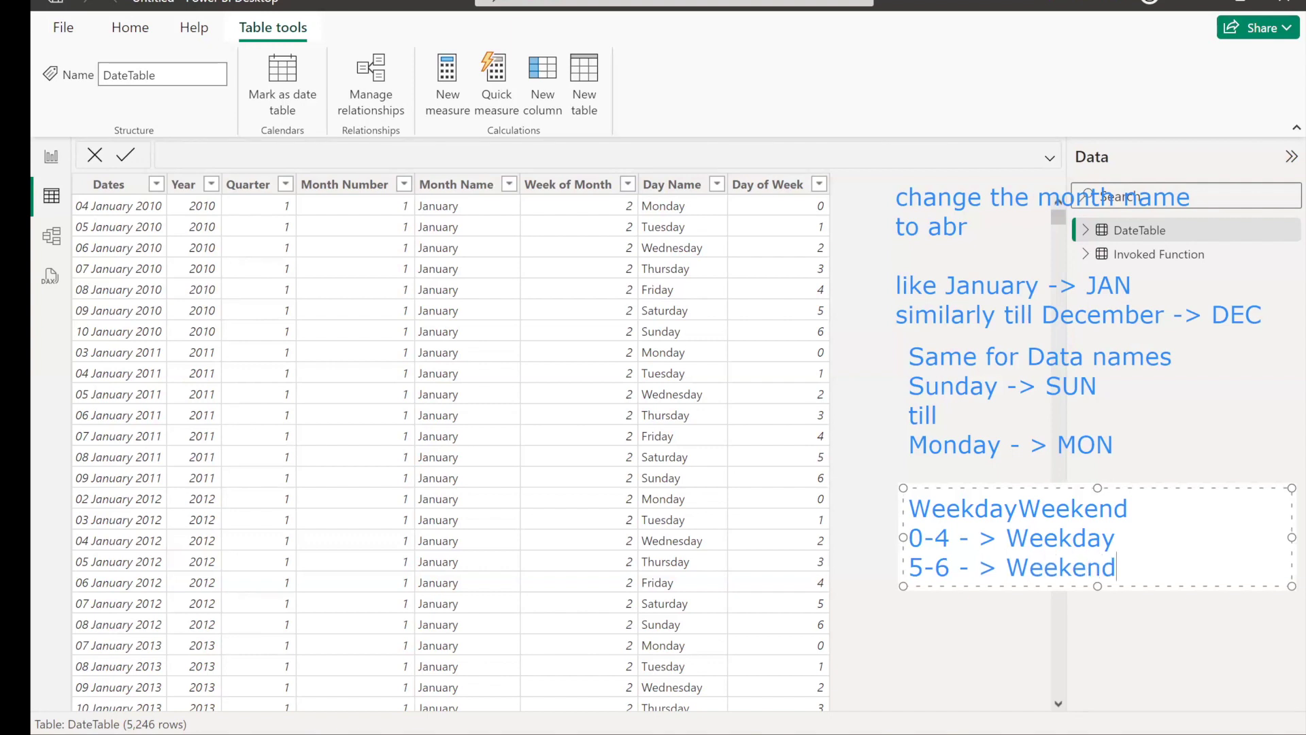
Insert "Day of Week" before "0-4" in the note's Weekday line.
key(Left)
key(Up)
key(Up)
key(Right)
key(Down)
click(915, 542)
text(day of Week)
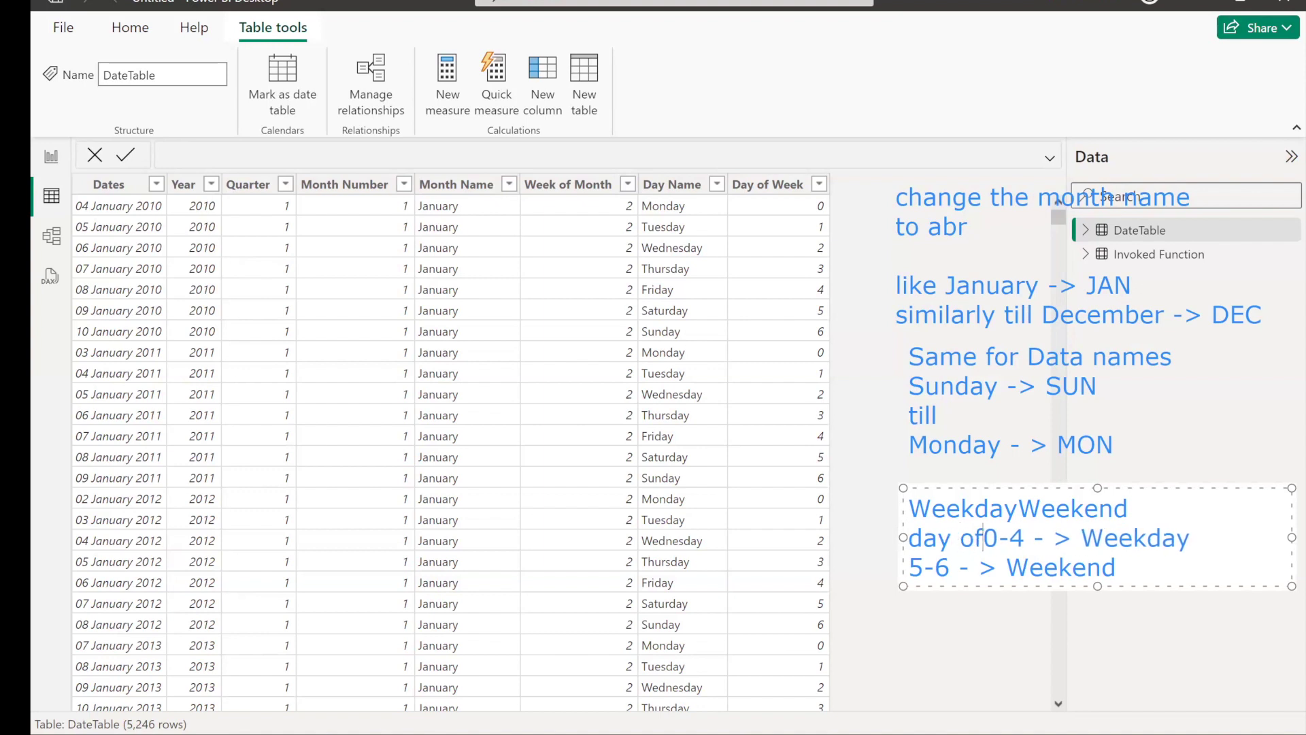
key(Left)
key(Left)
key(Left)
key(Left)
key(Left)
key(Left)
key(Left)
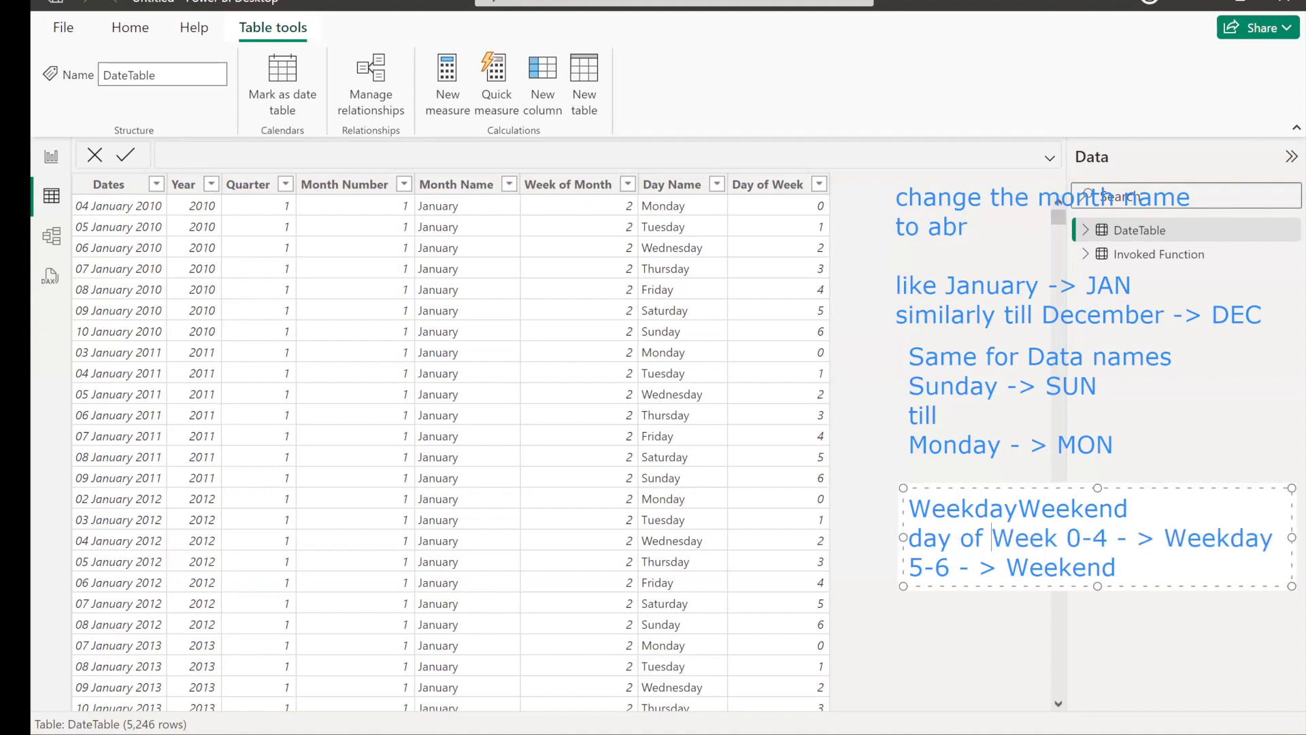
key(Left)
key(Left)
key(Left)
key(BackSpace)
text(D)
Insert "Day of Week" before "5-6" in the Weekend line and finish the note.
key(Down)
key(Left)
text(Day of)
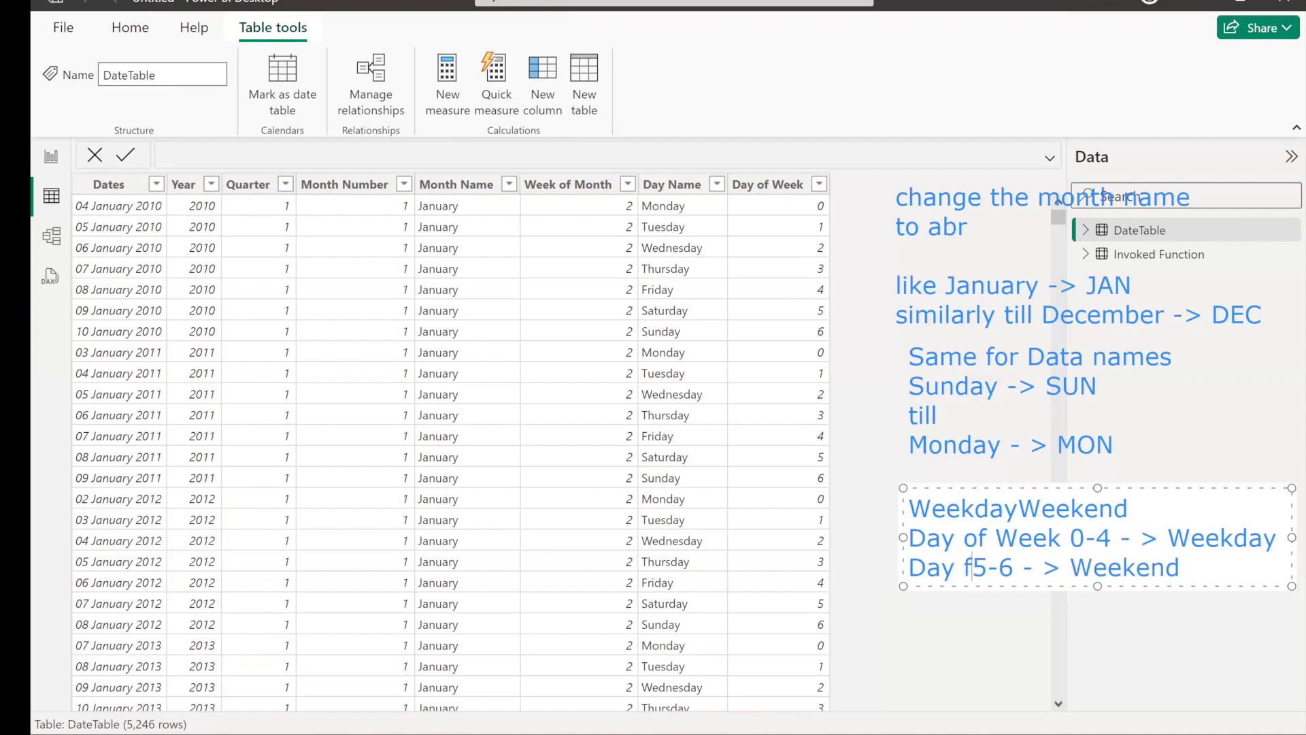
text( Week)
key(End)
click(910, 619)
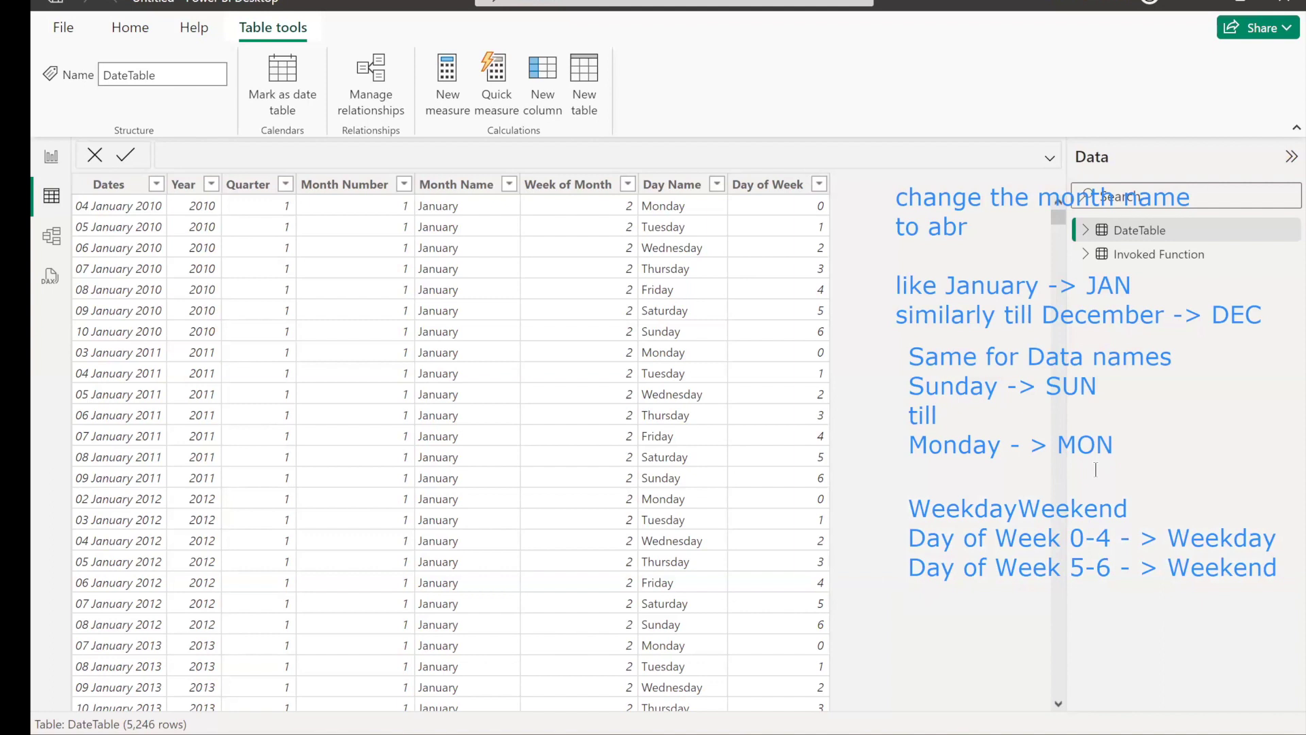
Add a fourth note beneath reading "change the Qtr from 1-4", "to QTR1 for 1 and QTR4 for 4" and "likewise".
click(867, 608)
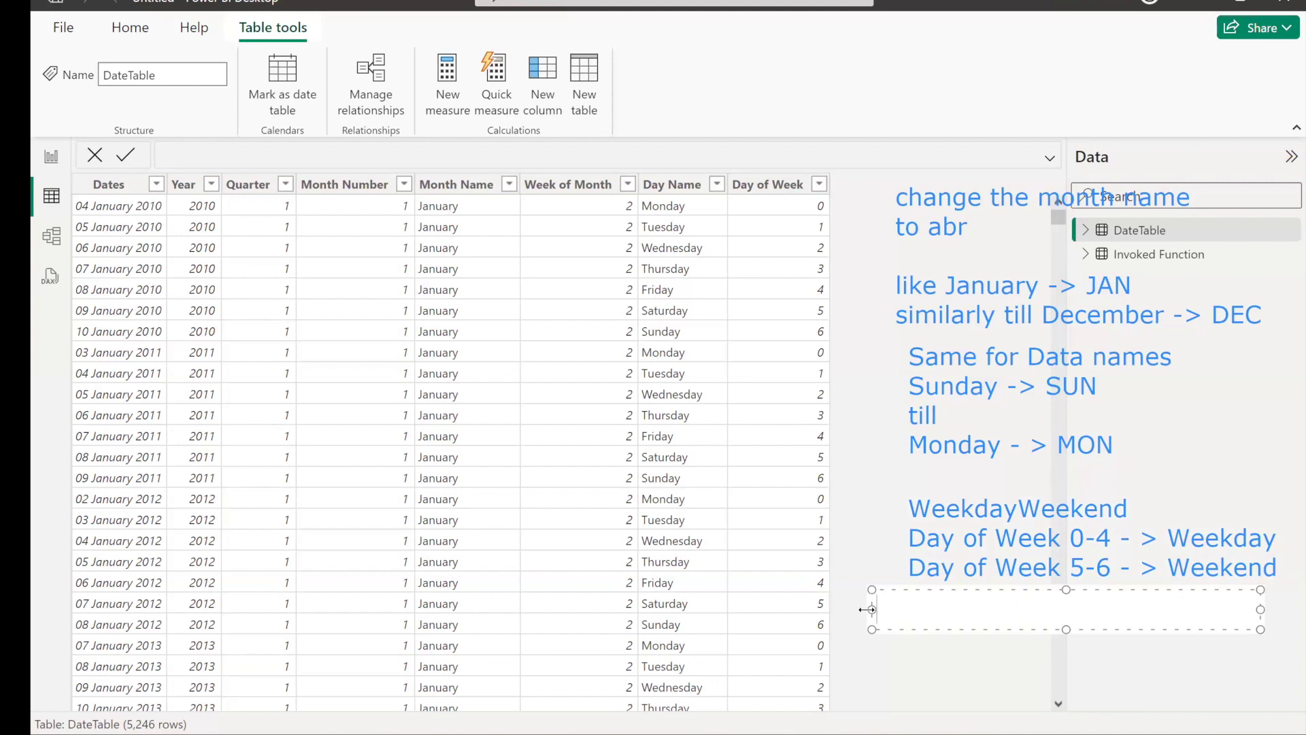
text(change the Qtr from 1-4)
key(Return)
text(to QTR1 for 1 and )
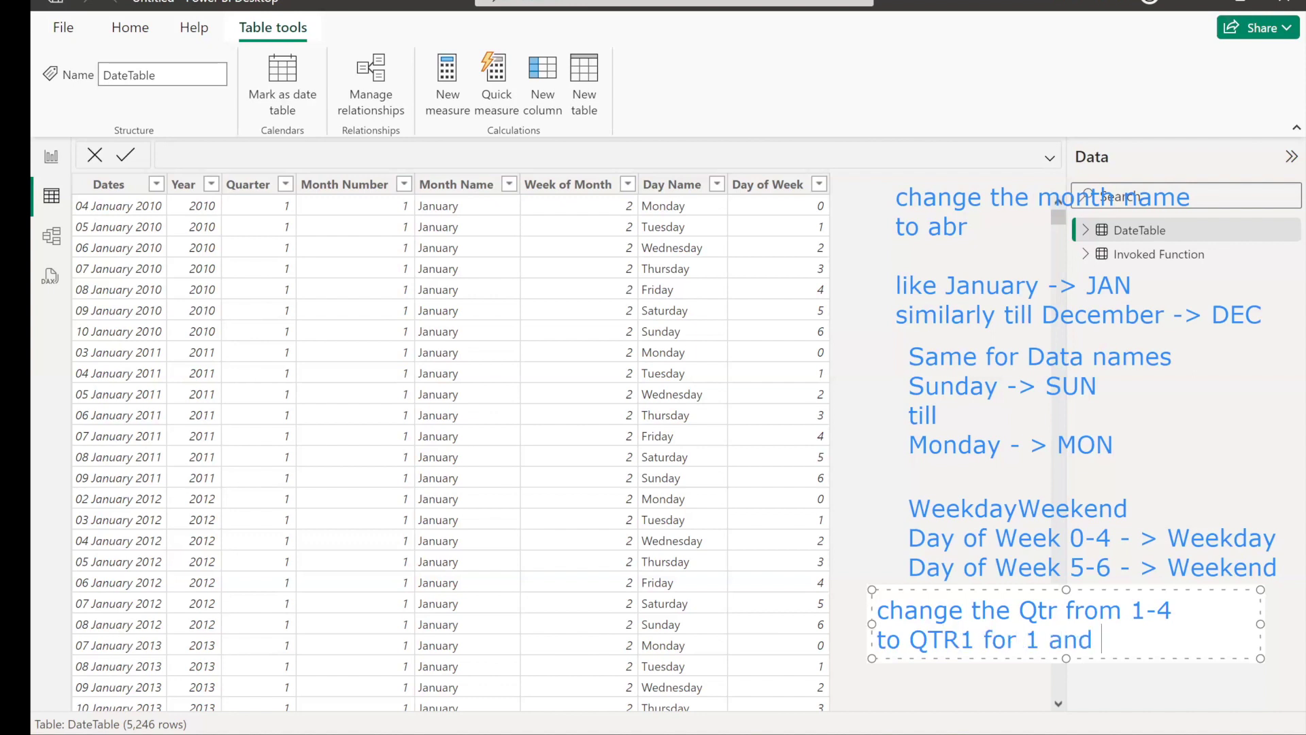
text(QTR4 for 4)
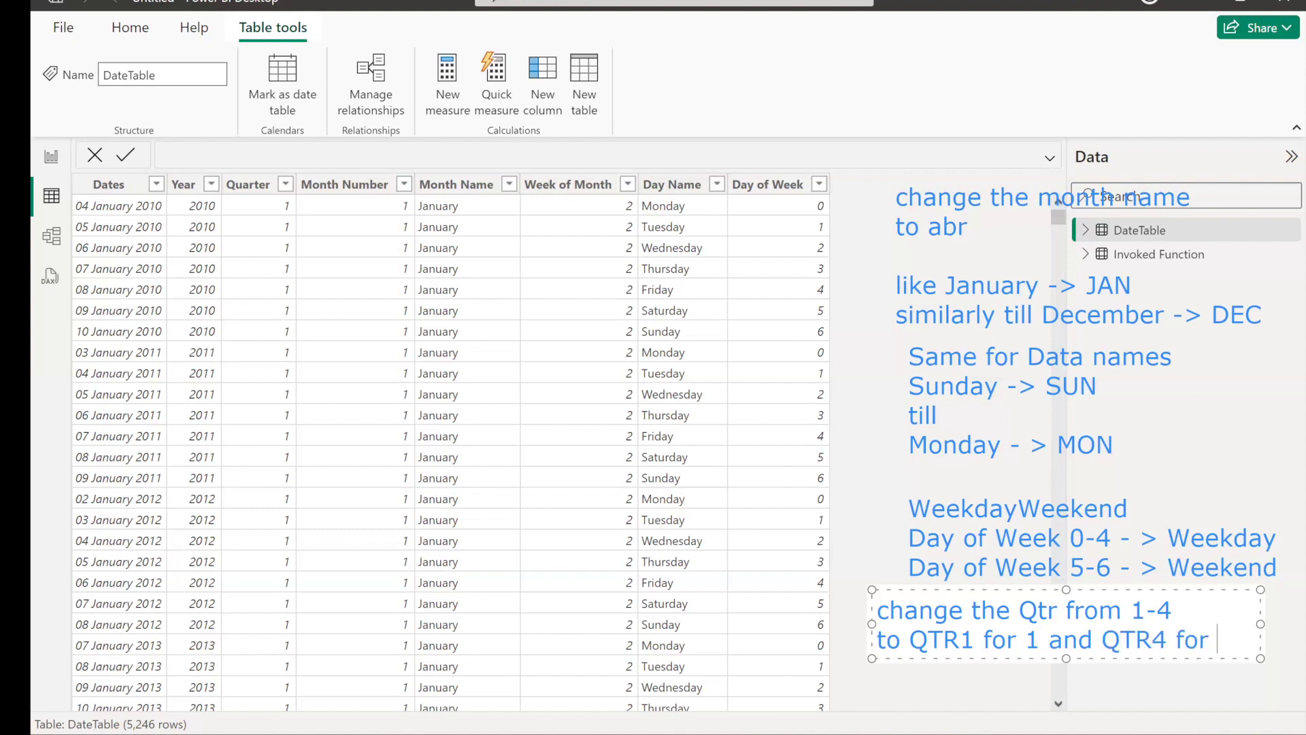
key(Return)
text(;)
key(BackSpace)
text(likewise)
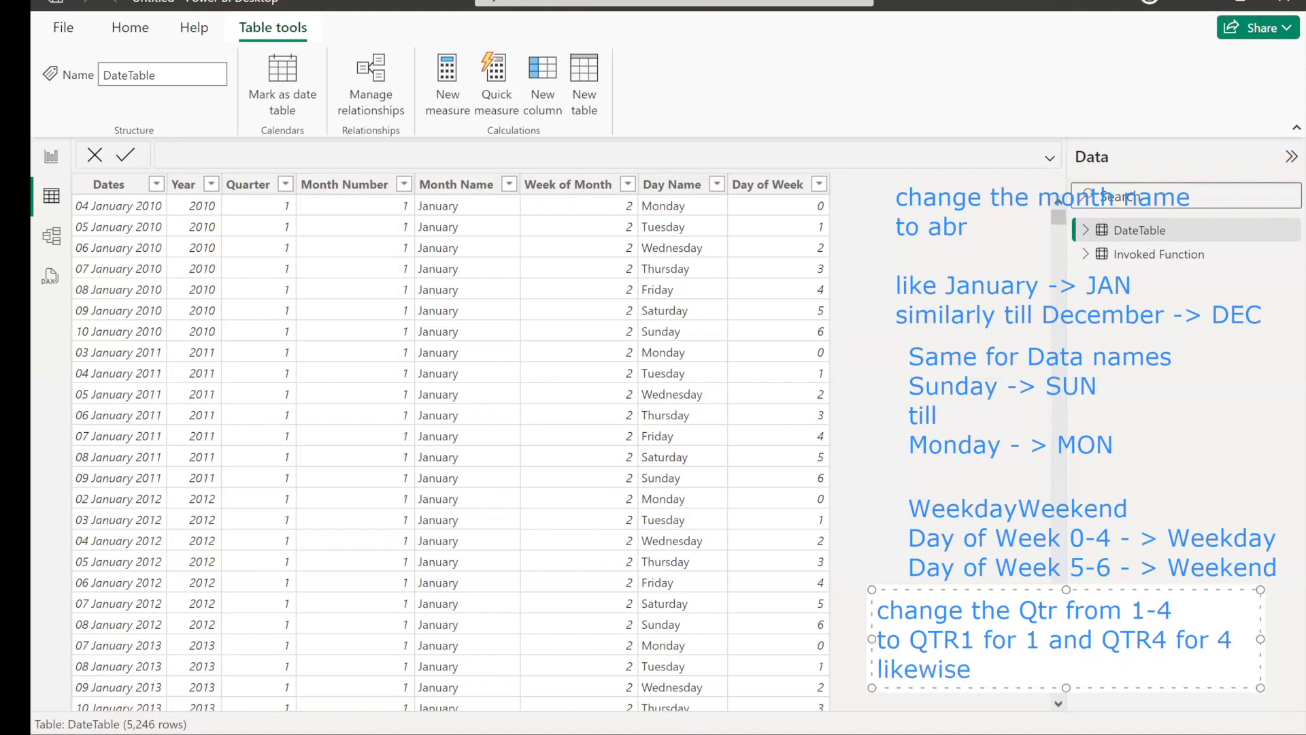
click(746, 400)
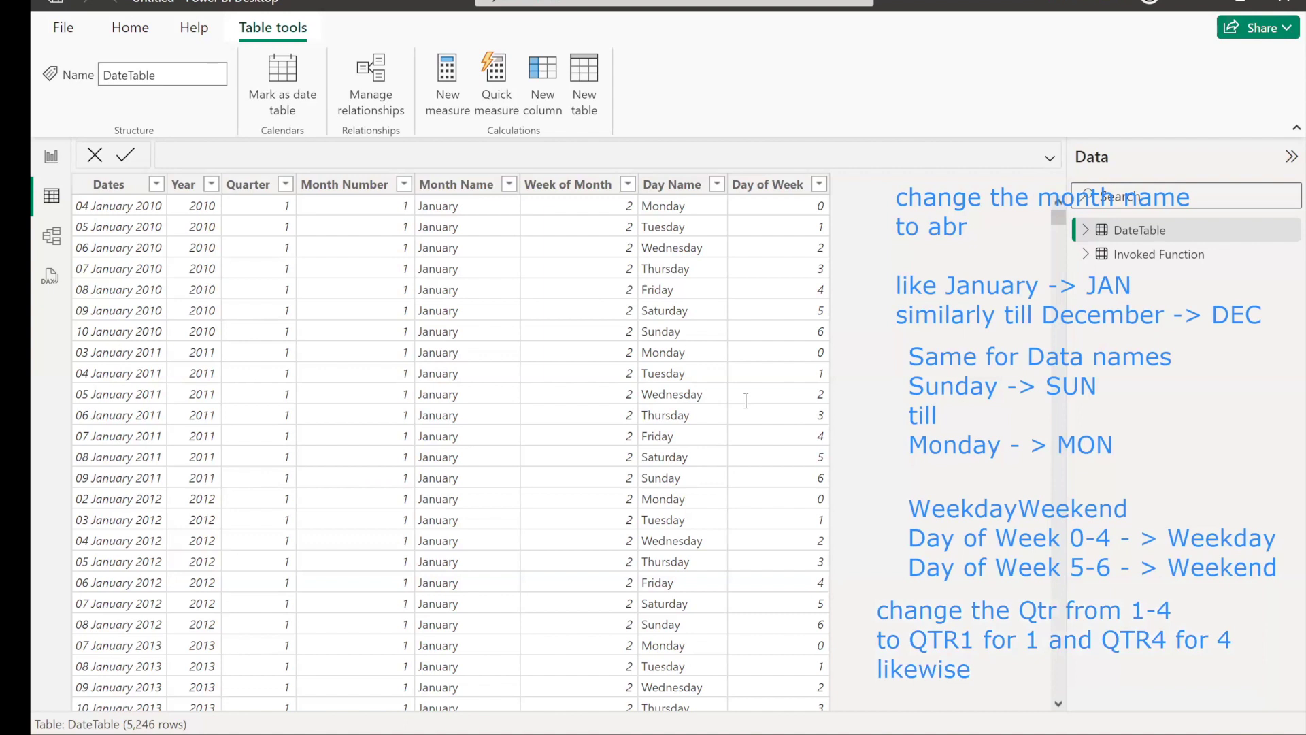
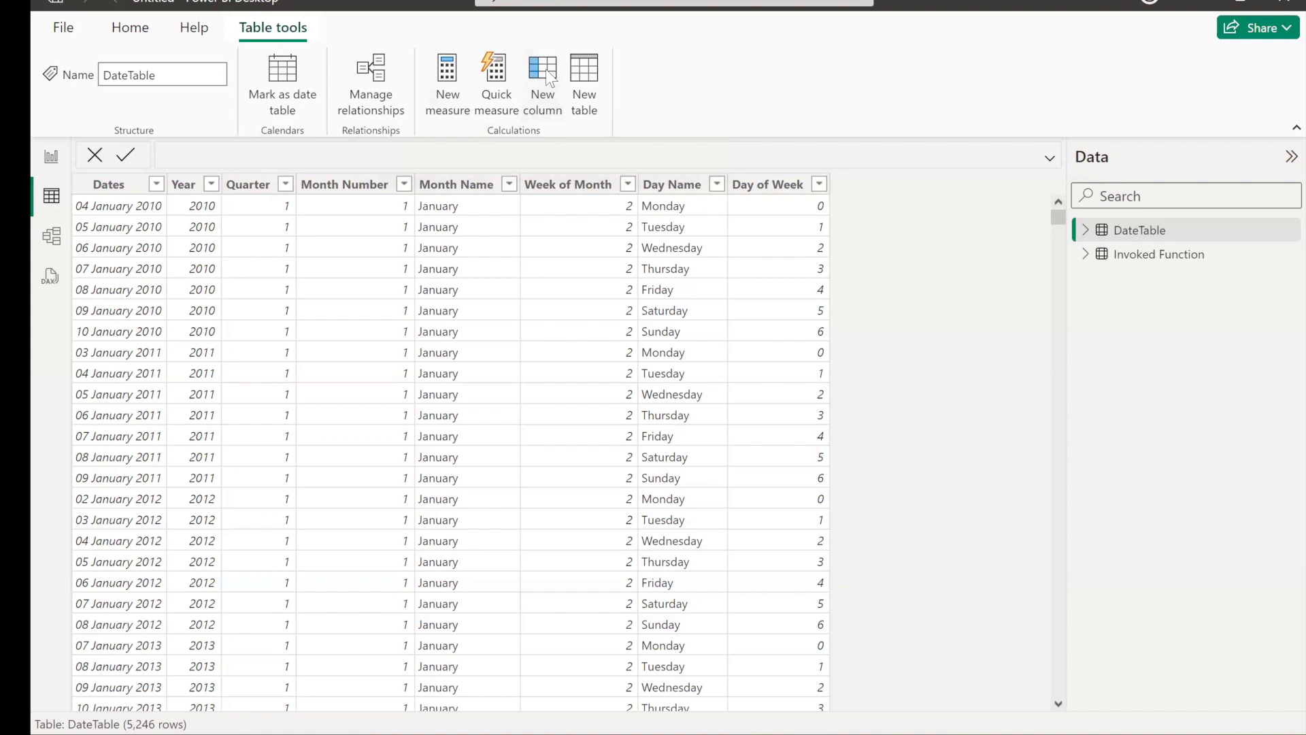
Add a new calculated column to DateTable and name it ShortMonthName in its formula.
click(542, 75)
text(MonthName)
text( -)
key(BackSpace)
key(BackSpace)
text(=)
key(Left)
key(Left)
key(Left)
key(Left)
key(Left)
key(Right)
key(Right)
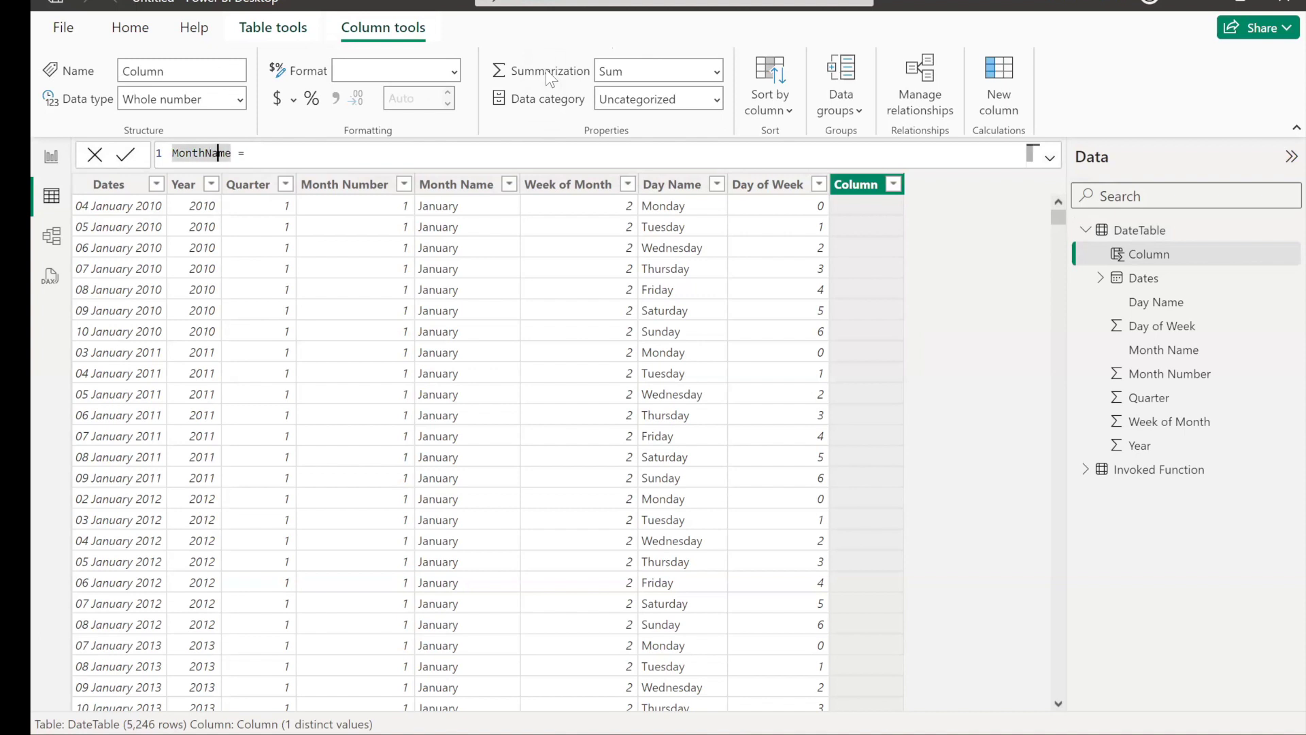
key(Left)
key(Left)
key(Left)
key(Left)
key(Left)
key(Left)
key(Left)
key(Left)
text(Short)
key(Right)
key(Right)
key(Right)
key(Right)
key(Right)
key(Right)
key(Right)
key(Right)
key(Right)
key(Right)
key(Right)
key(Right)
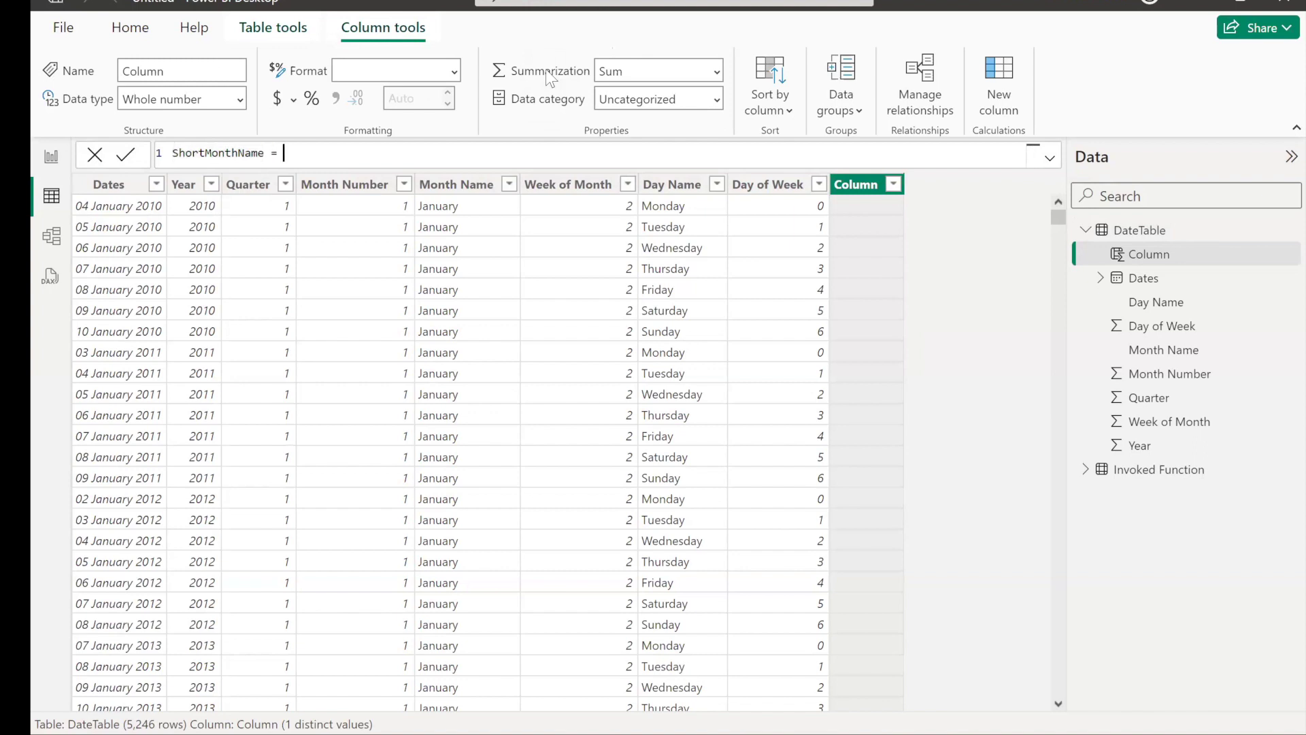
Define ShortMonthName as the first three characters of the month name with LEFT(DateTable[Month Name],3).
text(LEFT()
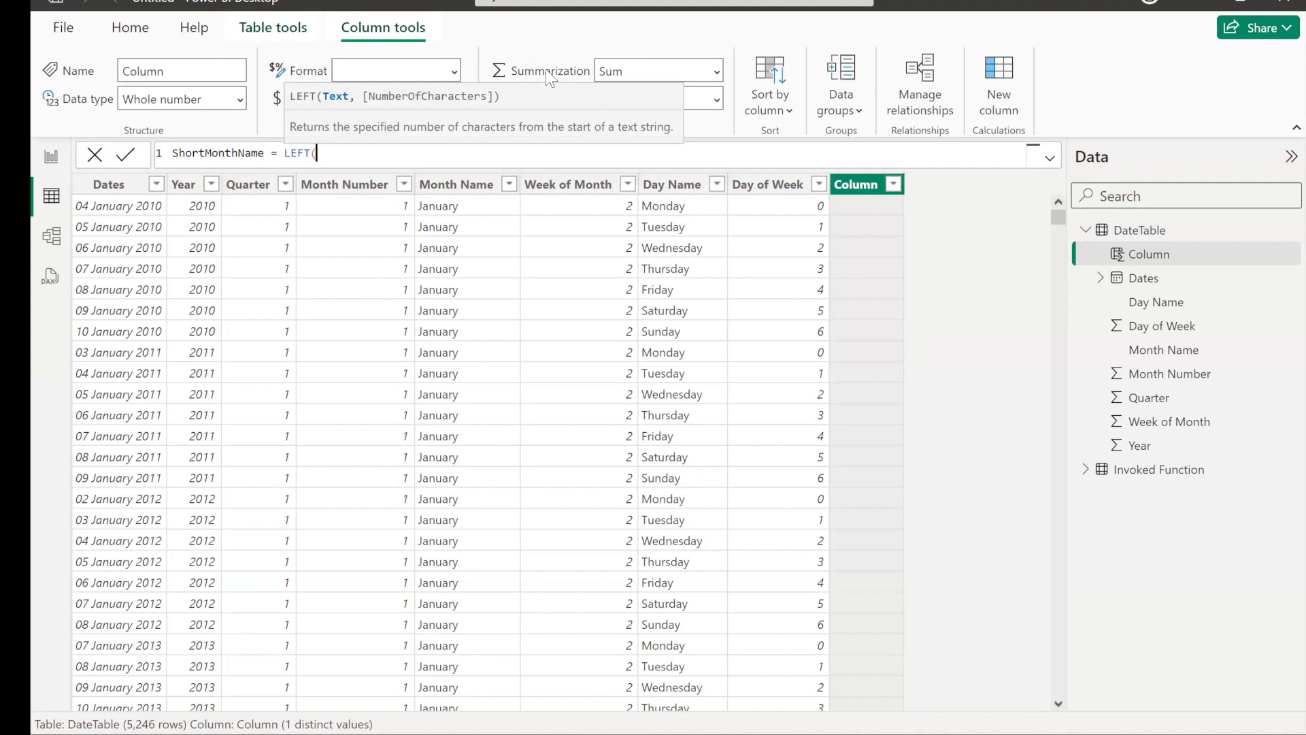
text(Mon)
key(Up)
key(Up)
key(Up)
key(Up)
key(Up)
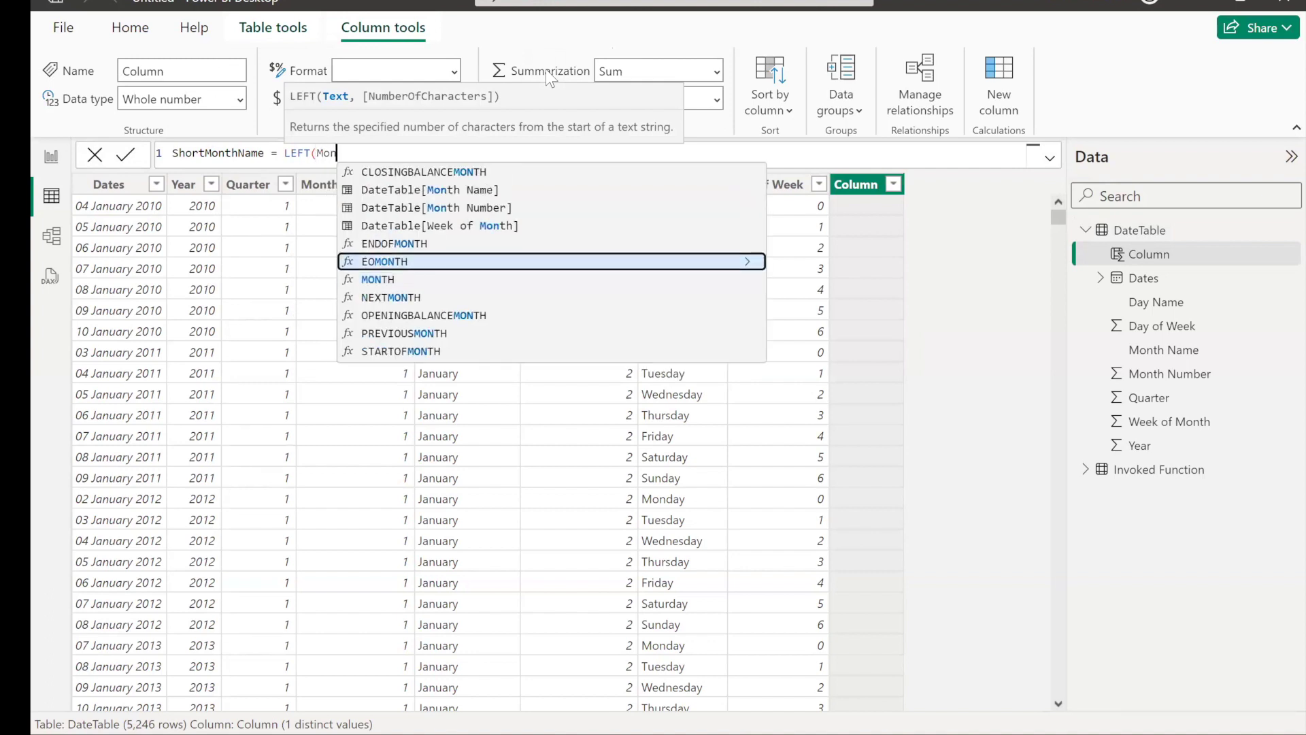
key(Tab)
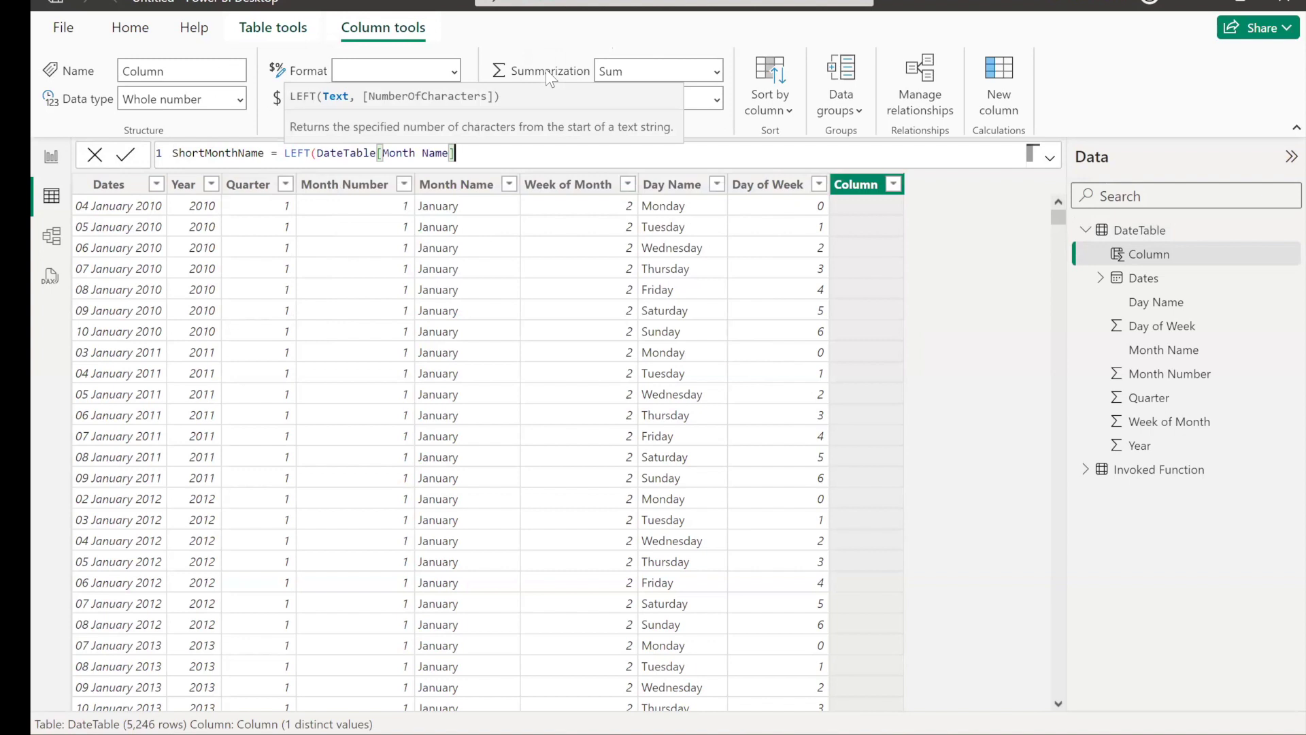
text(,)
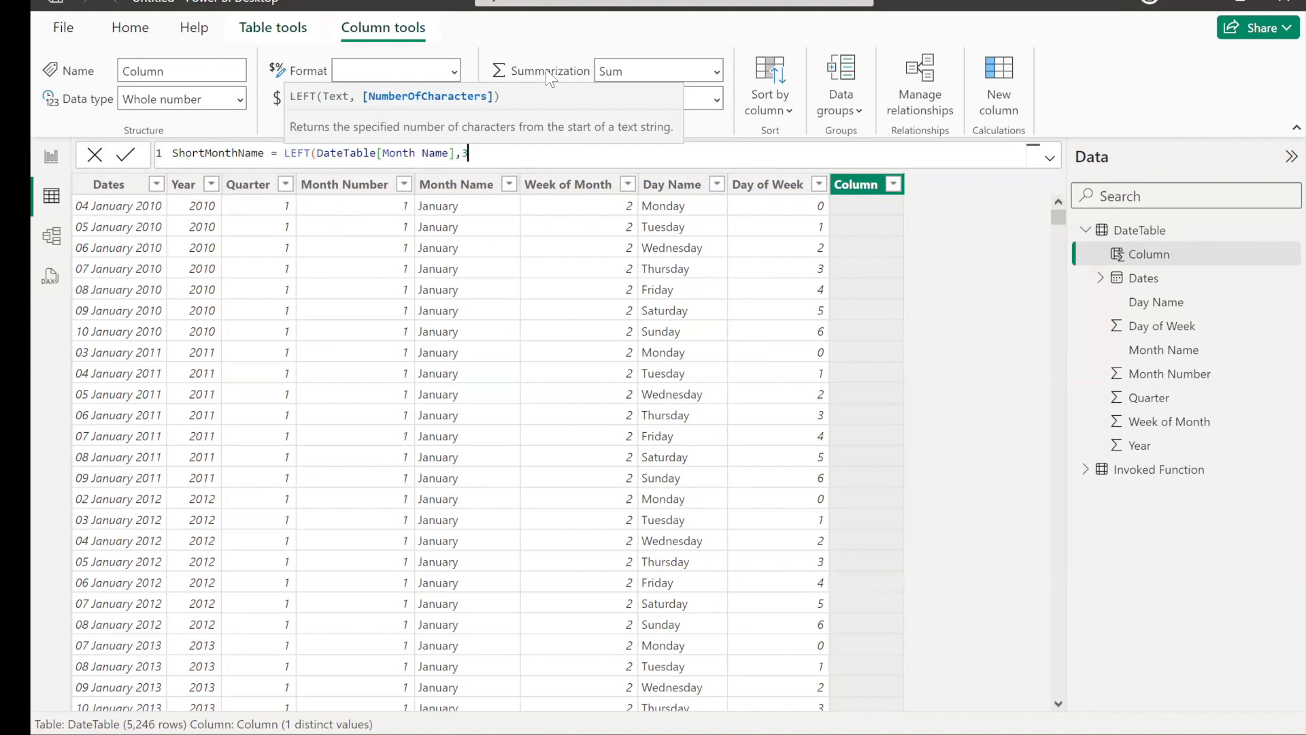
text(3))
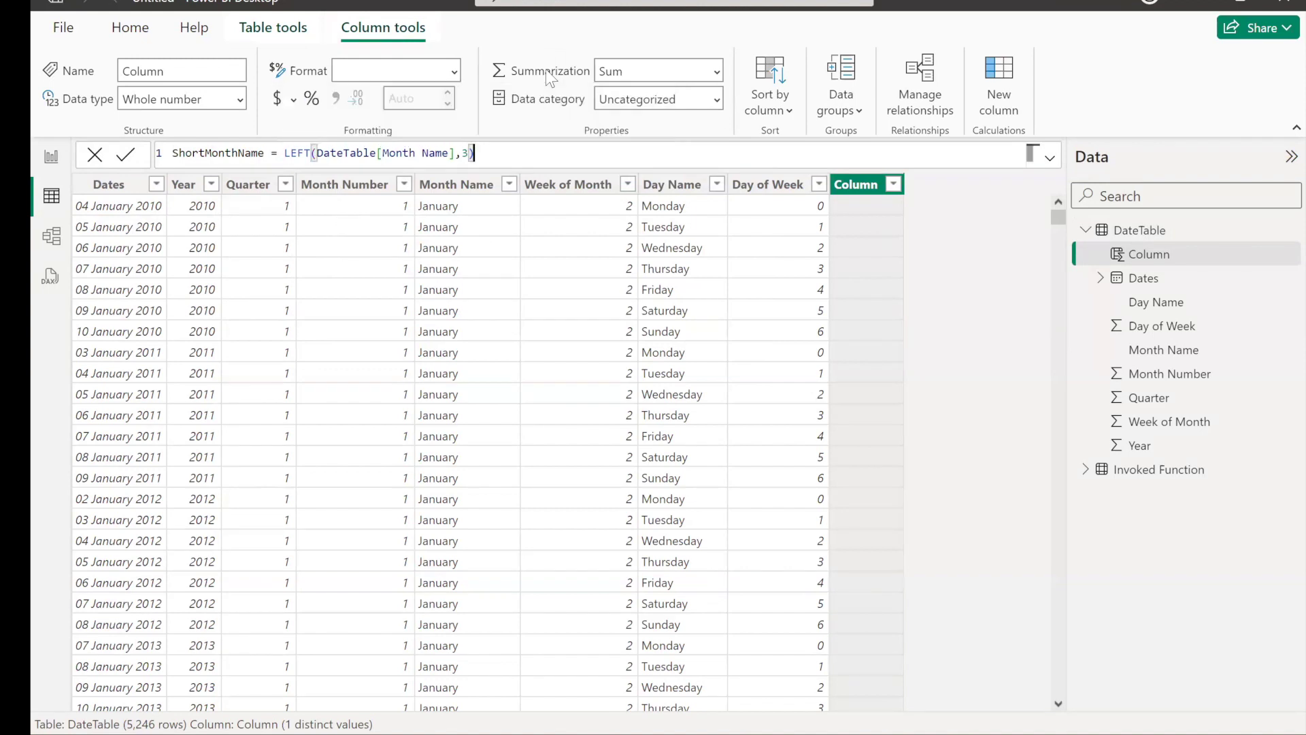
key(Return)
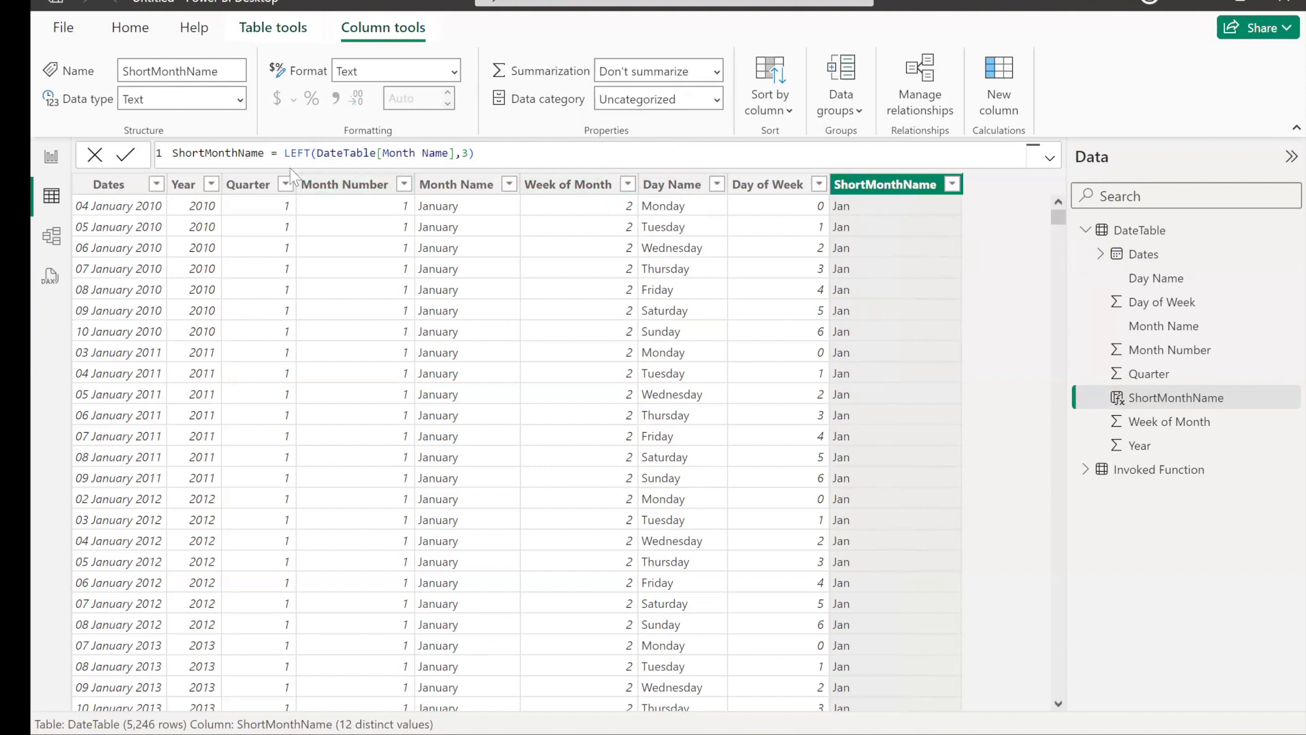
Wrap the ShortMonthName expression in UPPER so the formula reads UPPER(LEFT(DateTable[Month Name],3)).
double_click(283, 150)
key(shift+Home)
text(U)
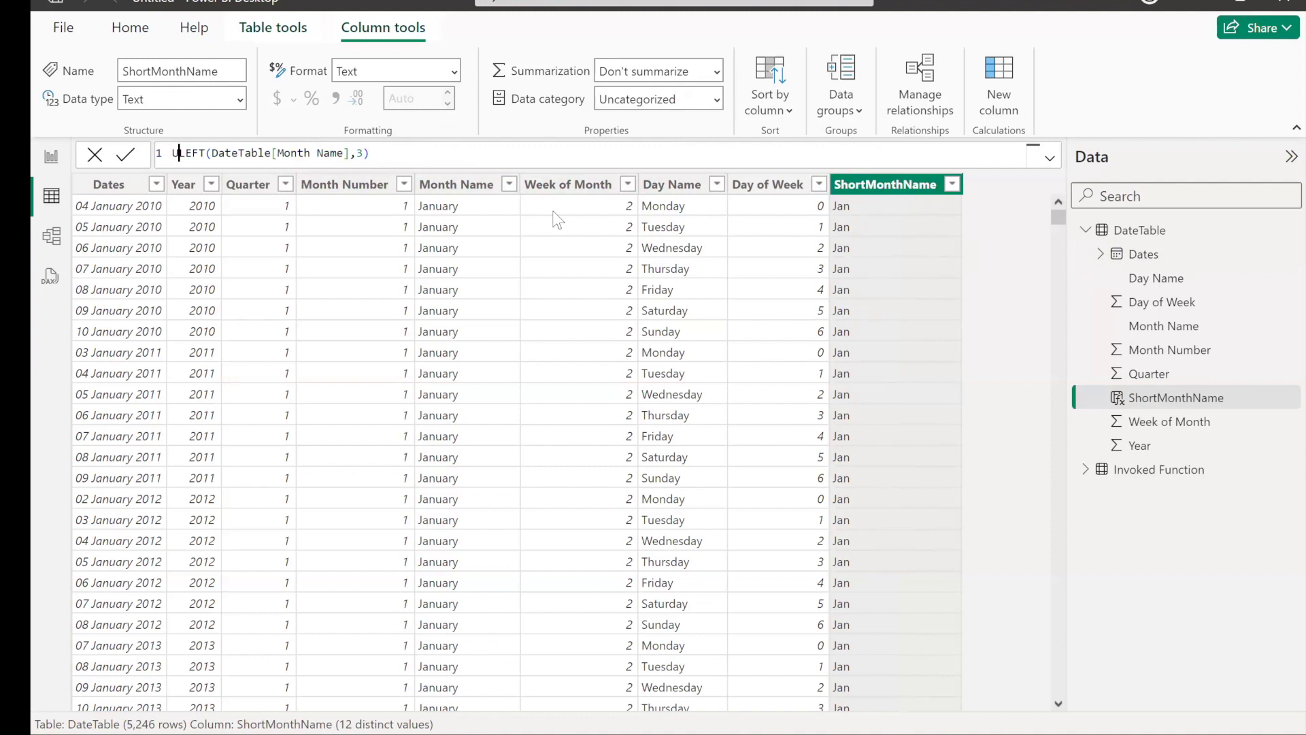
key(ctrl+z)
key(Right)
text(Up)
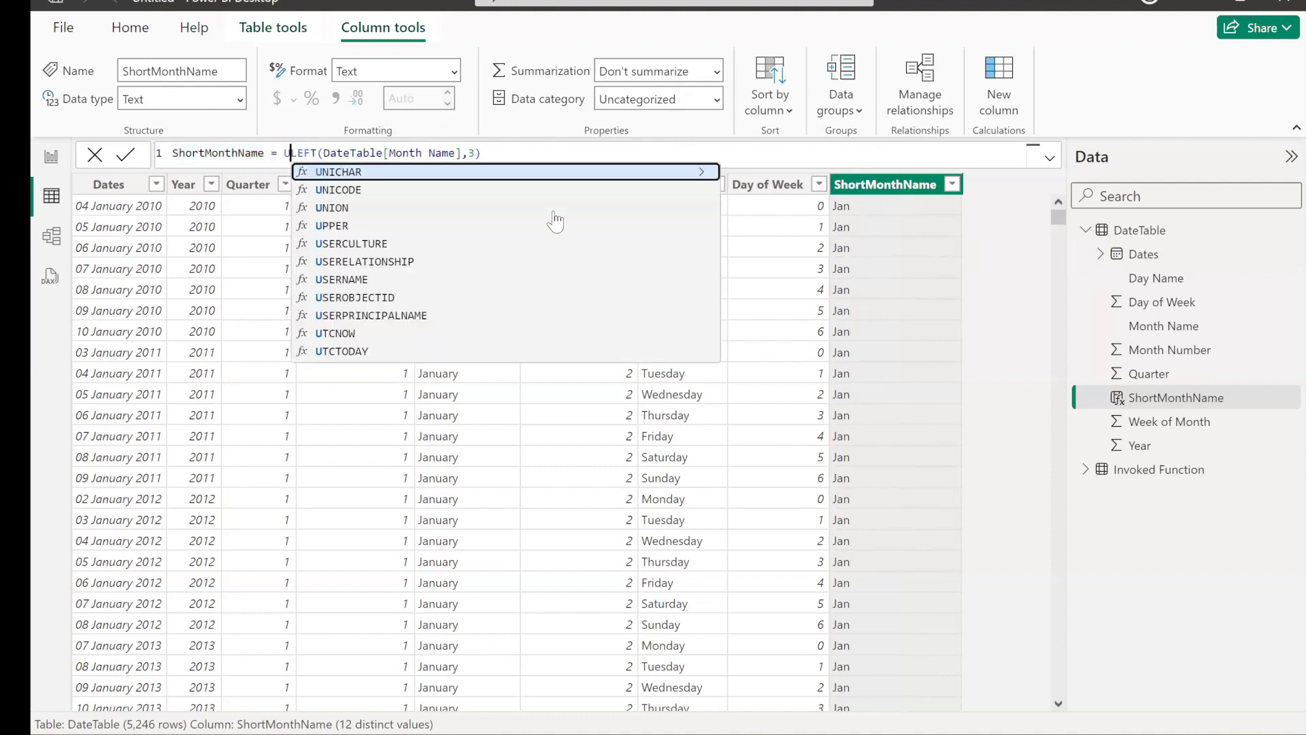
key(Tab)
key(Right)
key(Right)
key(Right)
key(Right)
key(Right)
key(Right)
key(Right)
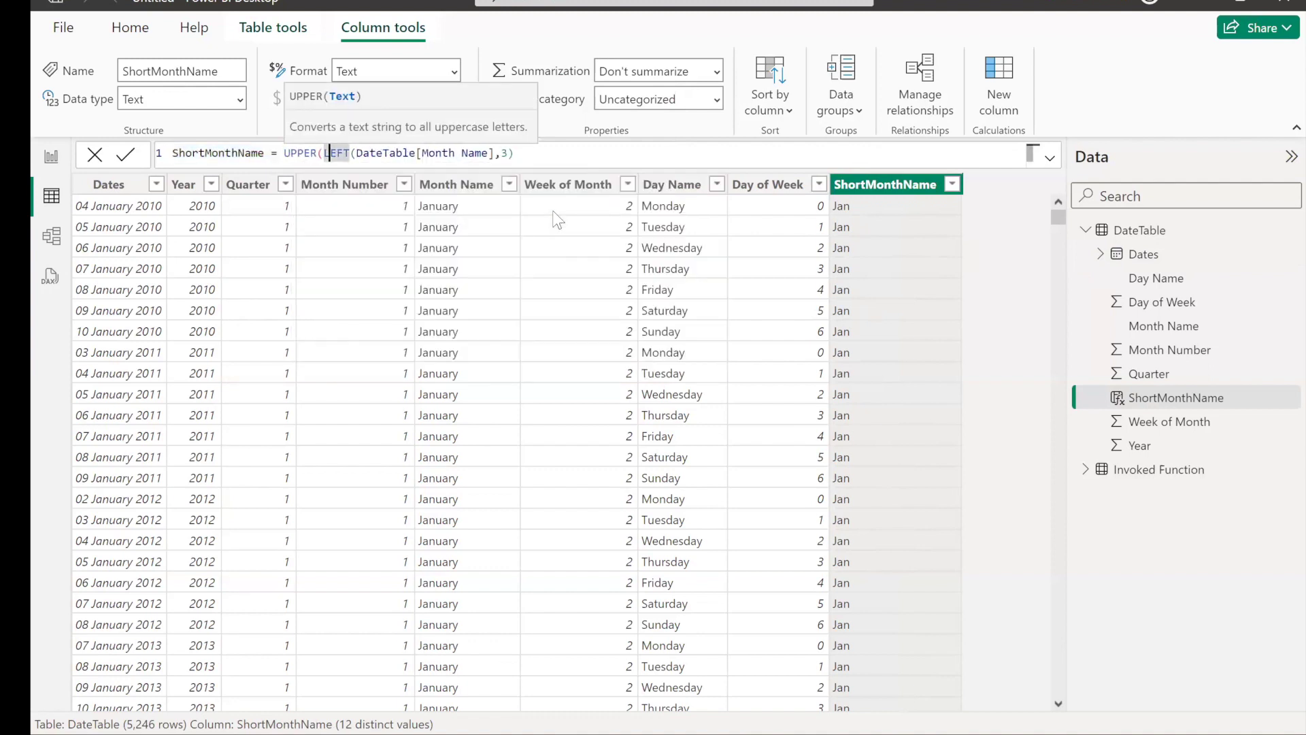
key(Right)
key(Right)
key(Right)
key(Right)
key(Right)
key(Right)
key(Right)
key(Right)
key(Right)
key(Right)
key(Right)
key(Right)
key(Right)
key(Right)
key(Right)
key(Right)
key(Right)
key(Right)
key(Right)
key(Right)
text())
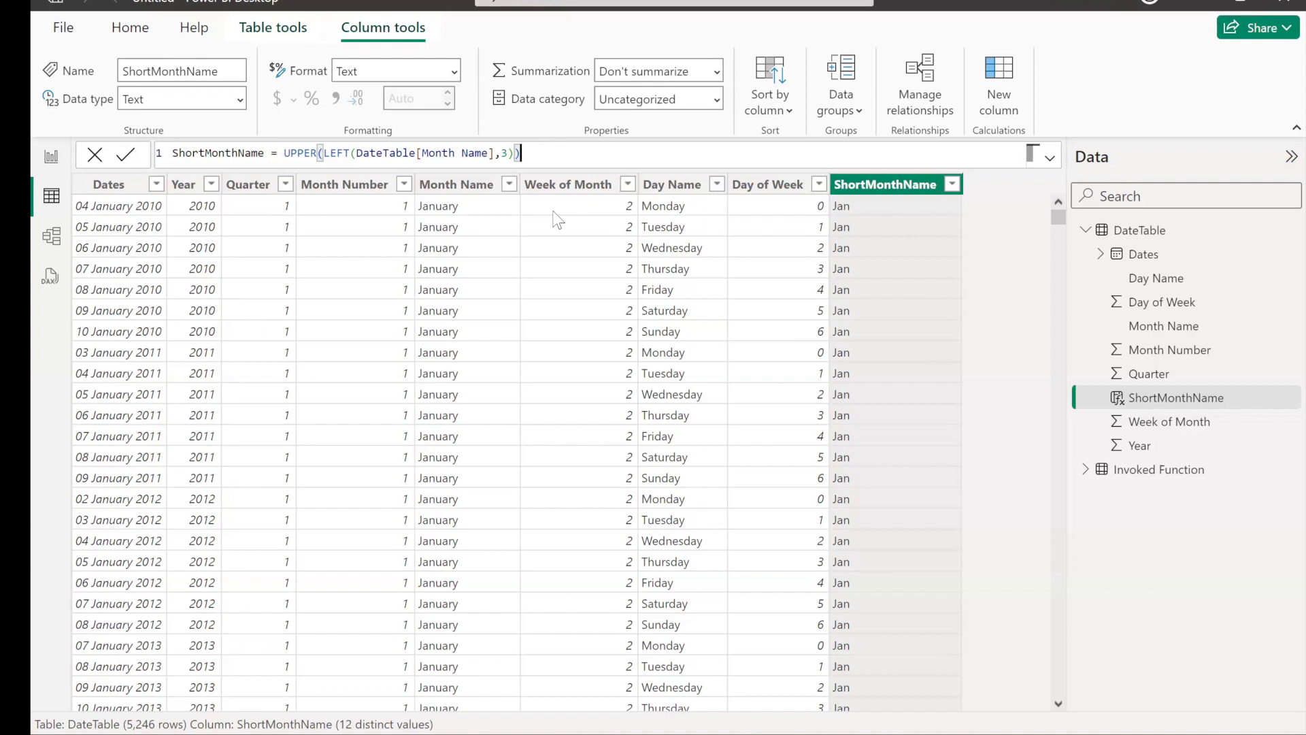
key(Return)
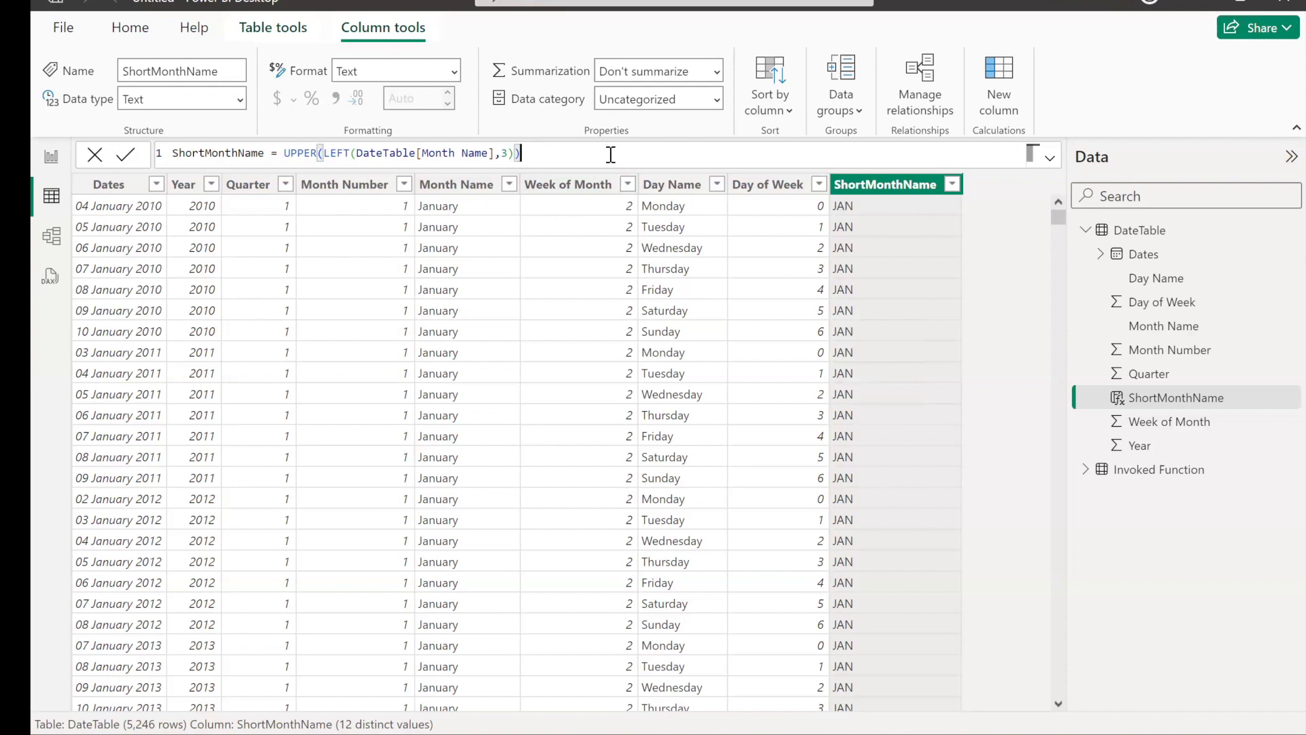
key(ctrl+a)
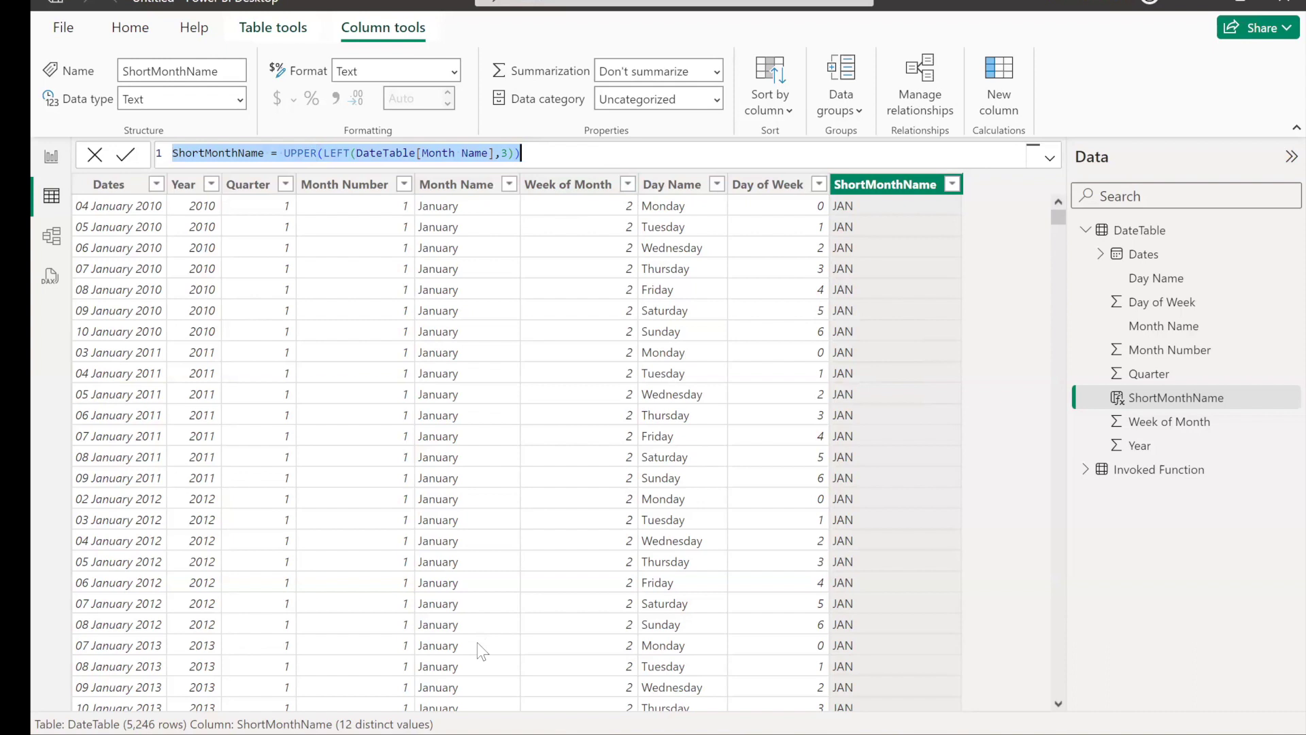
key(Escape)
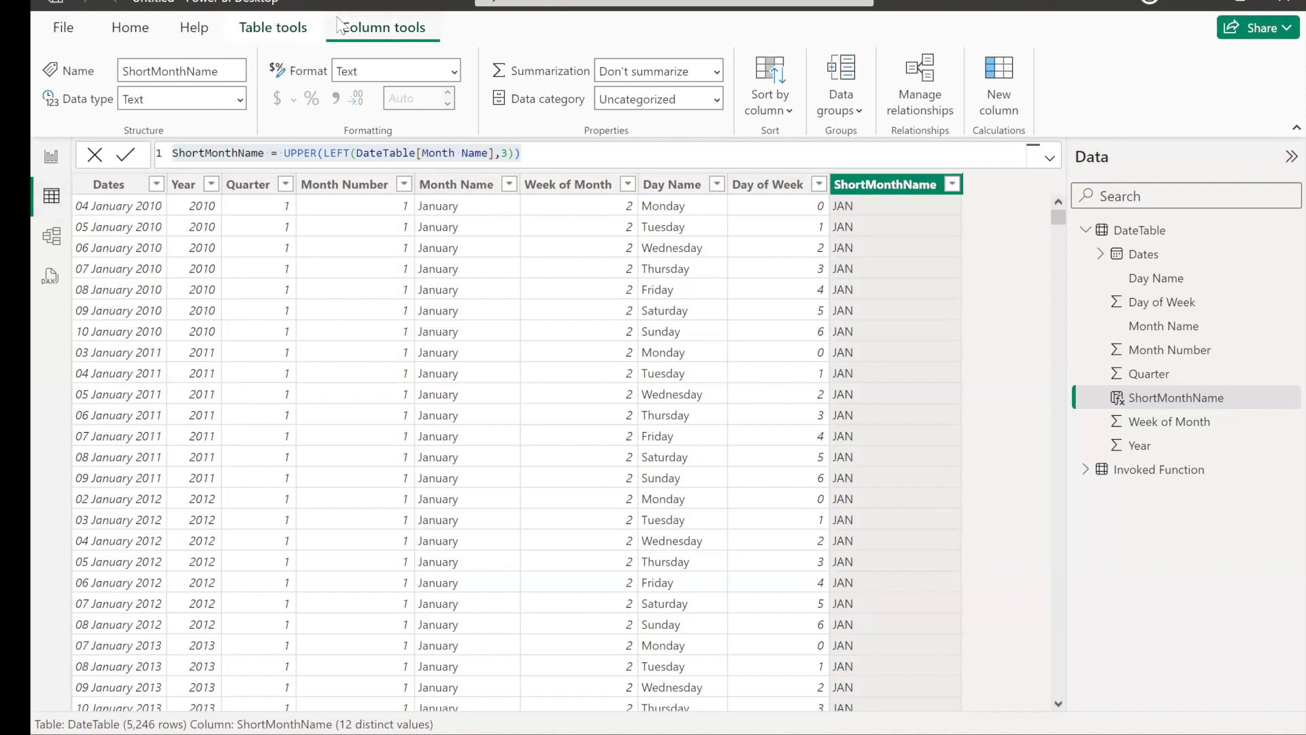
Add a new calculated column to DateTable named ShortDayName and begin its formula with UPPER(LEFT(.
click(998, 76)
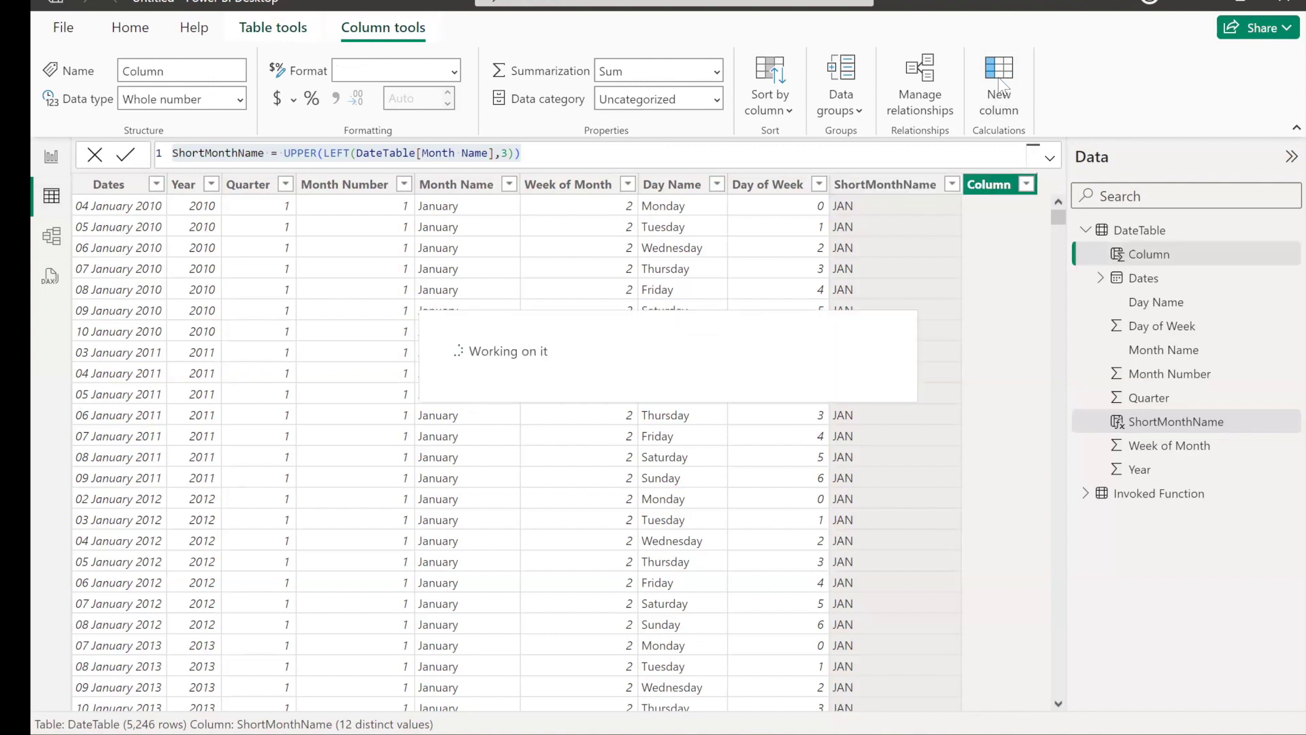
text(Sho)
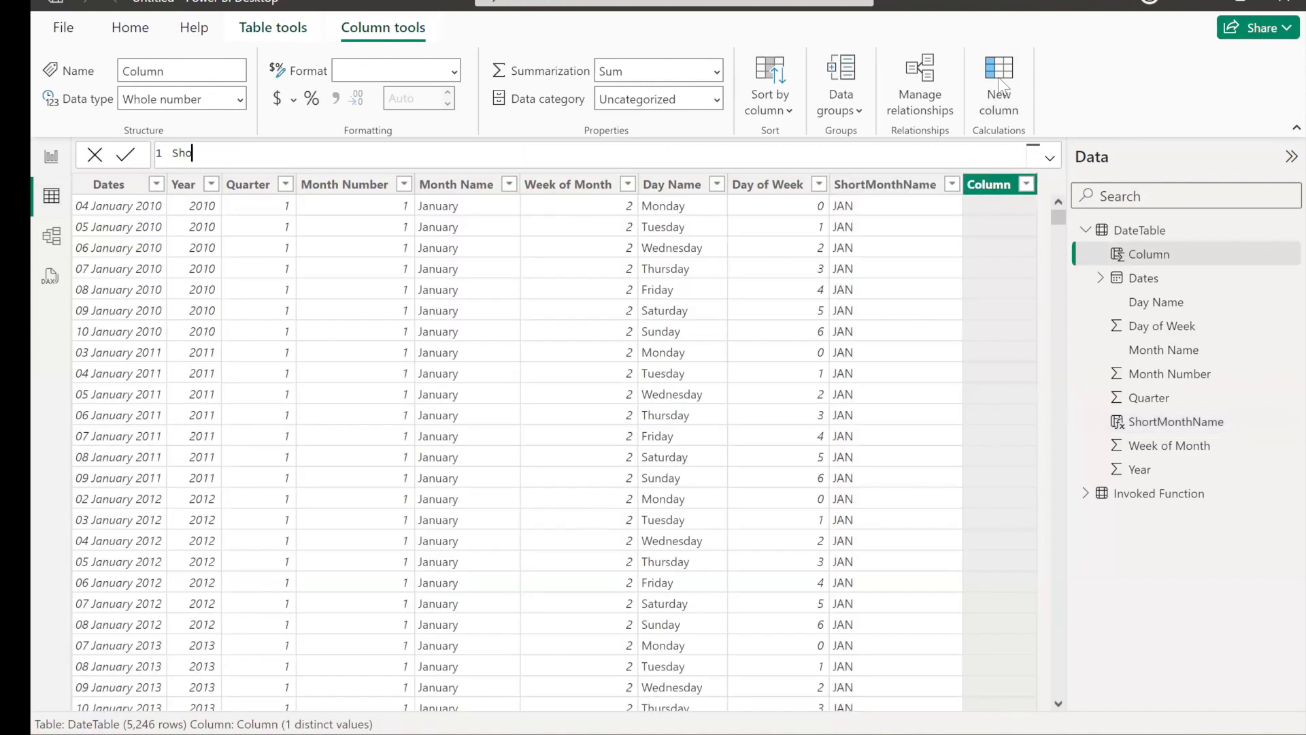
text(rtDayName = UPP)
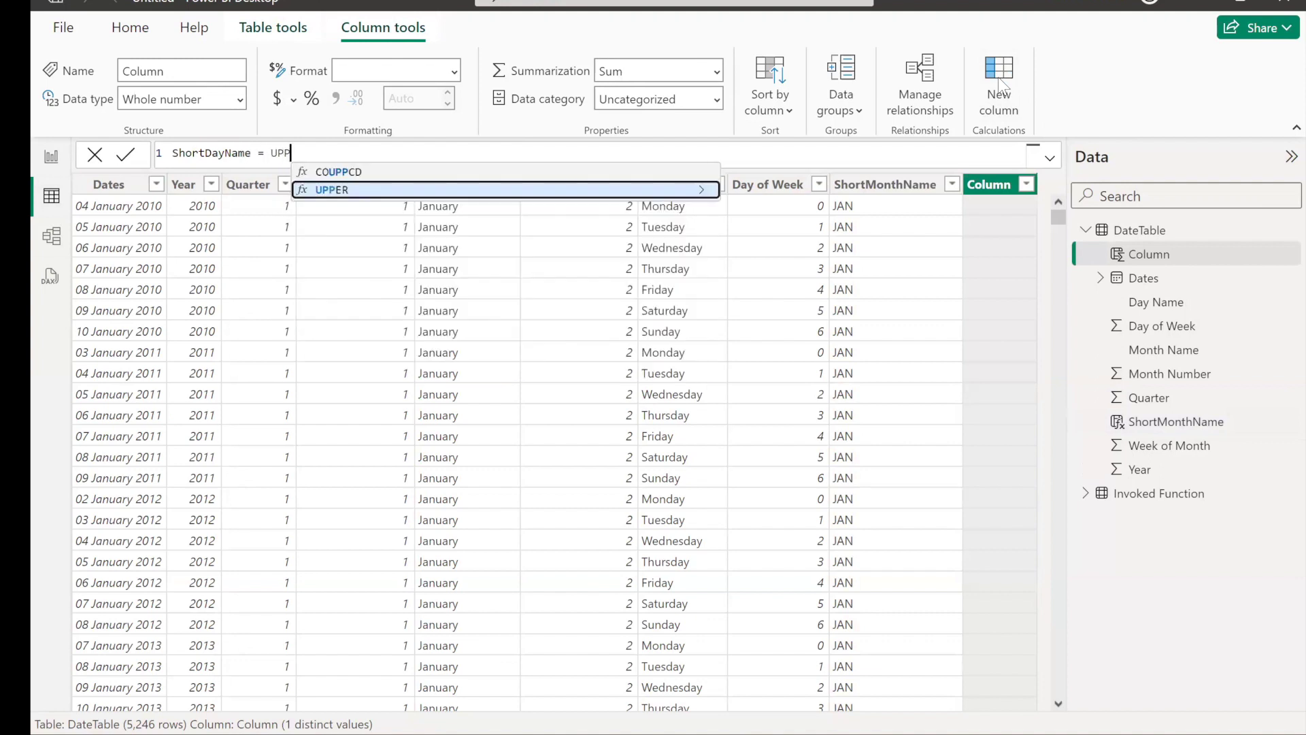
text(ER(LEFT()
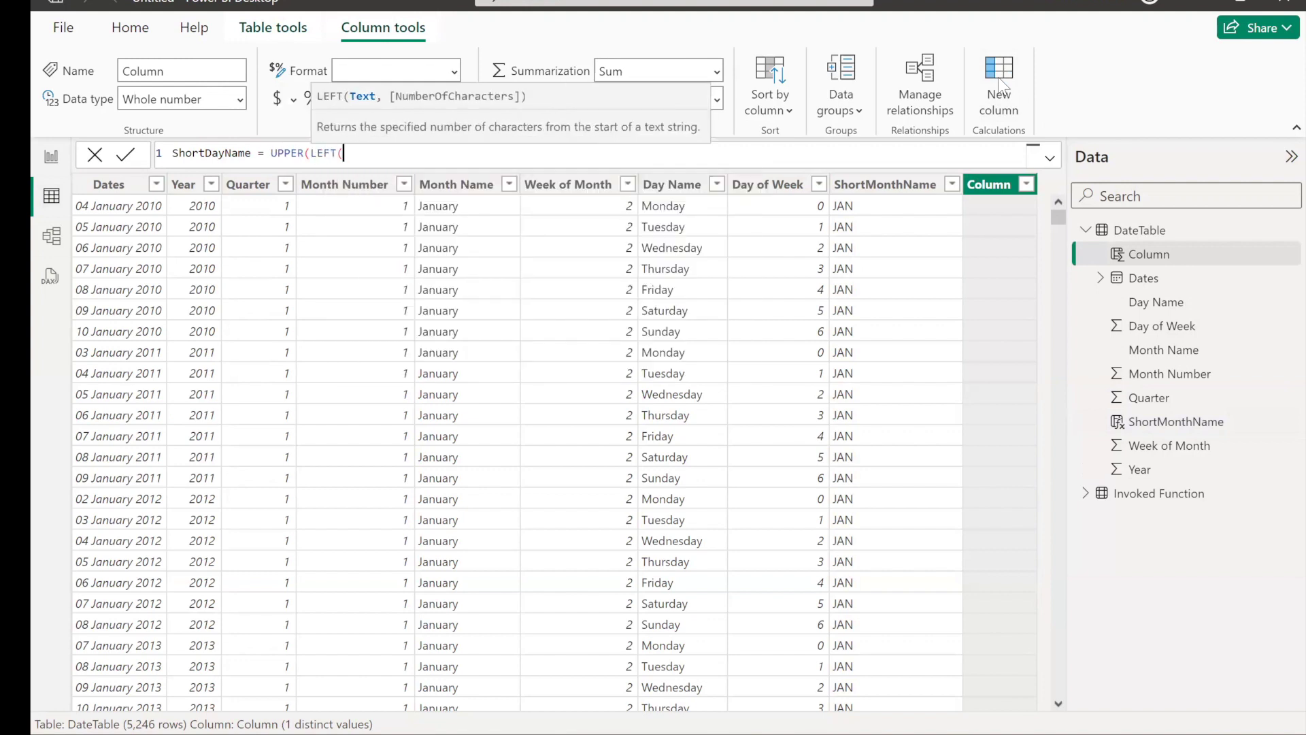
Complete the ShortDayName formula with the first three characters of DateTable[Day Name] and commit it.
text(Day)
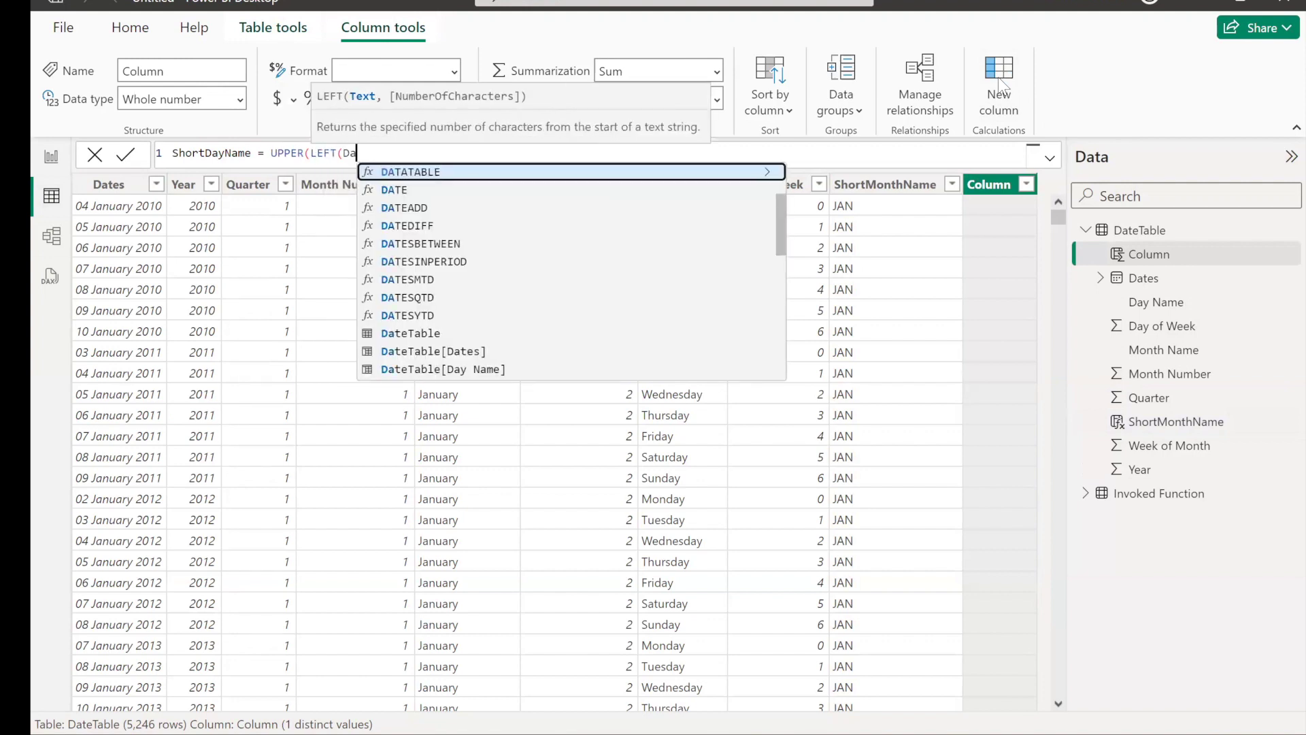
key(Up)
key(Up)
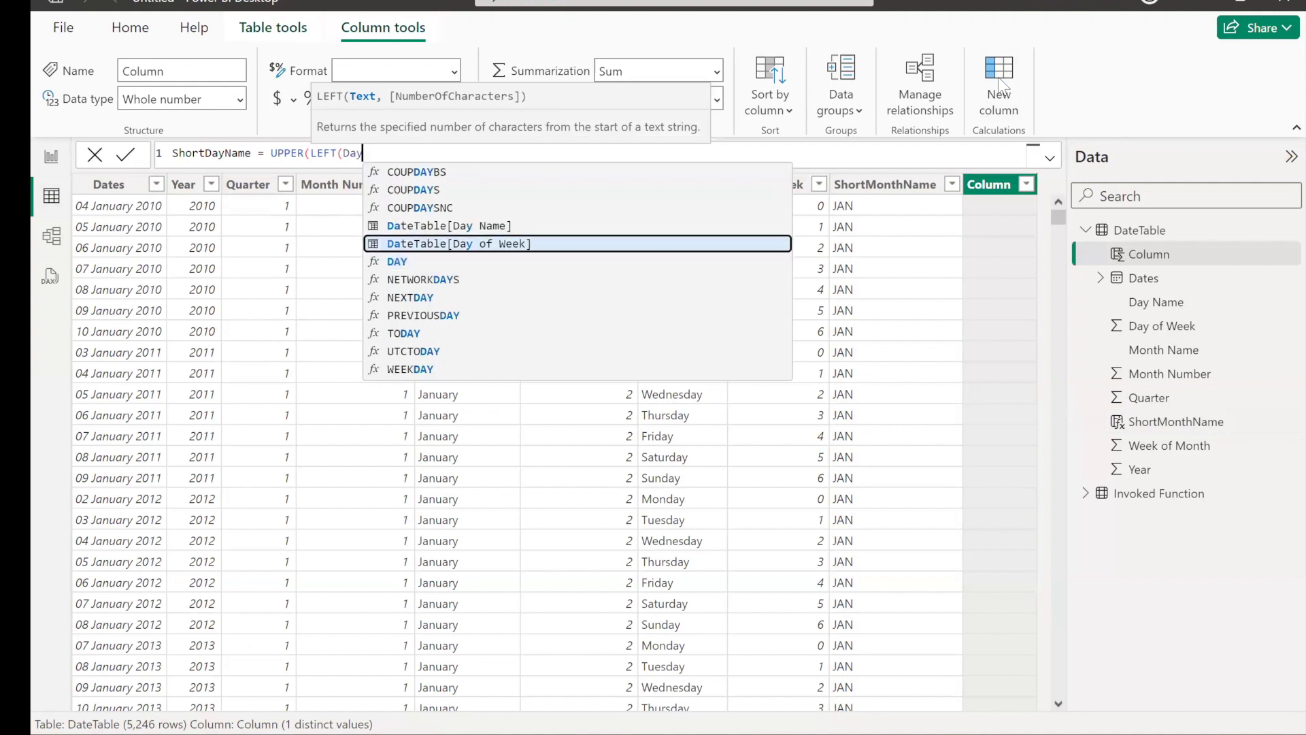
key(Tab)
text(,)
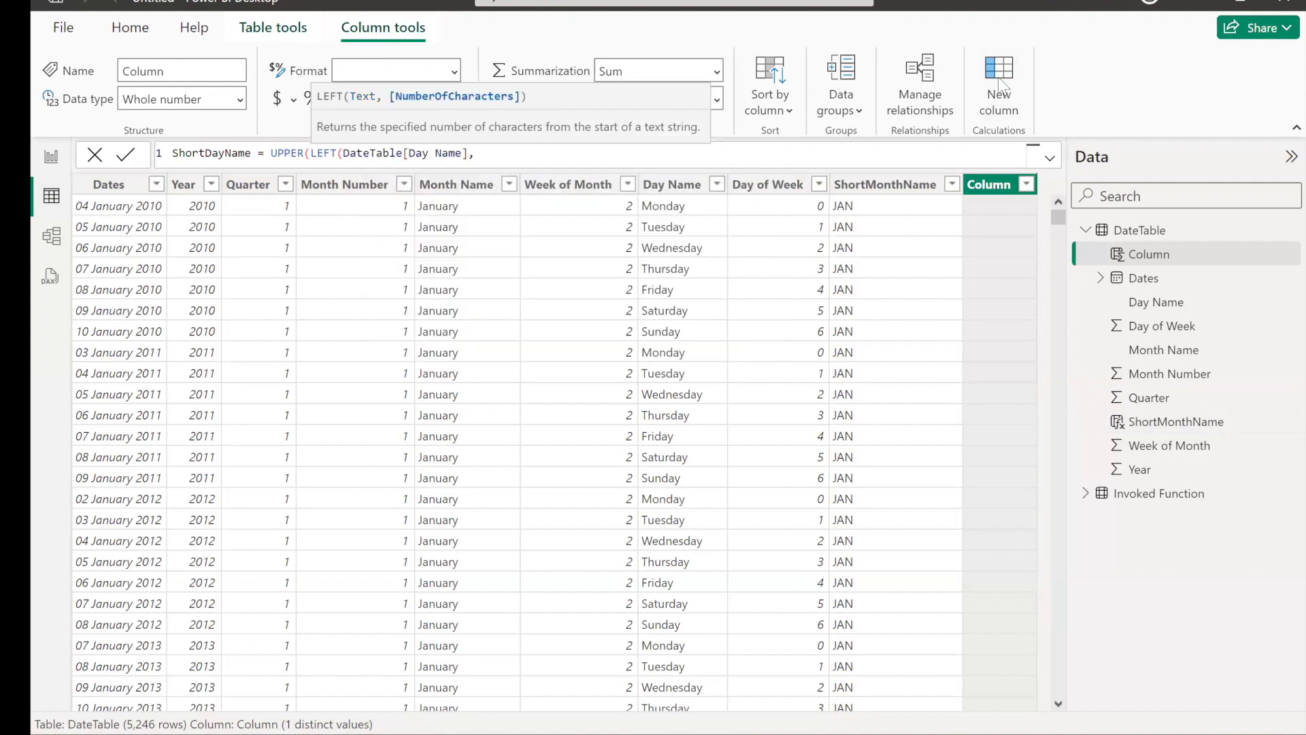
text(3)))
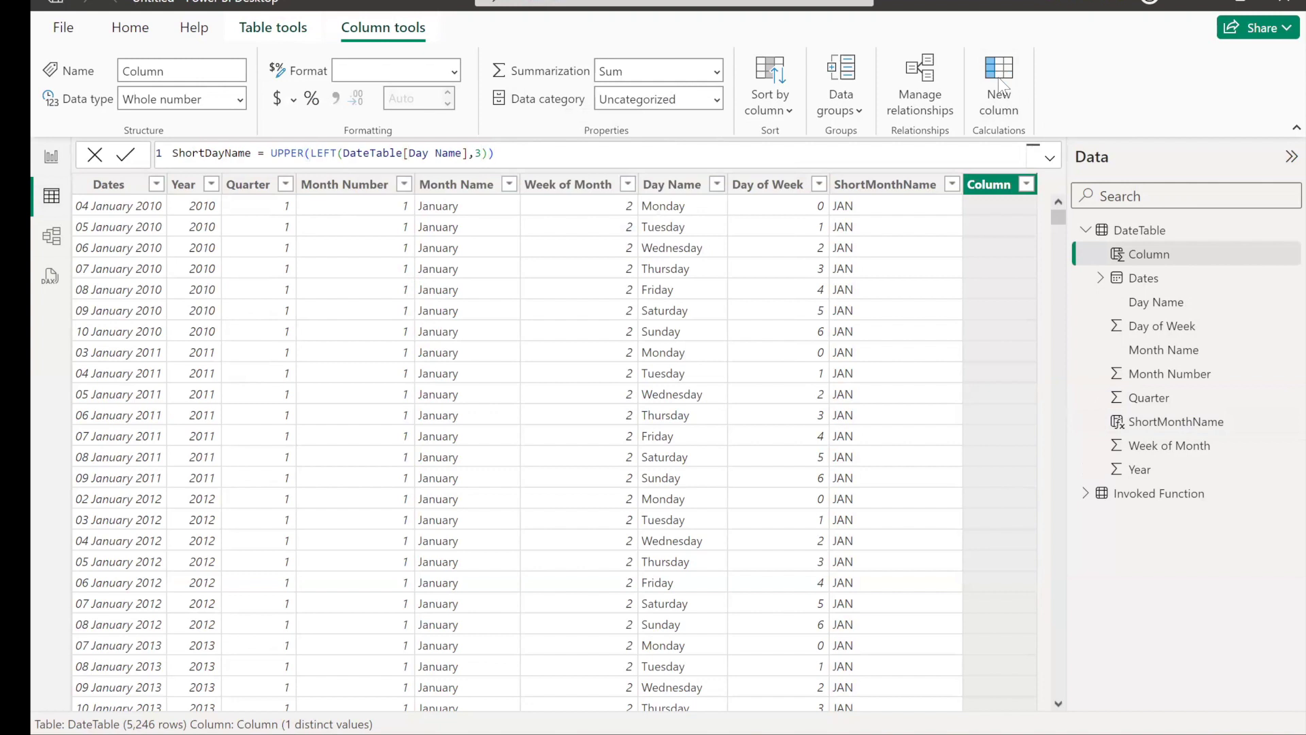
key(super)
key(Escape)
key(ctrl+a)
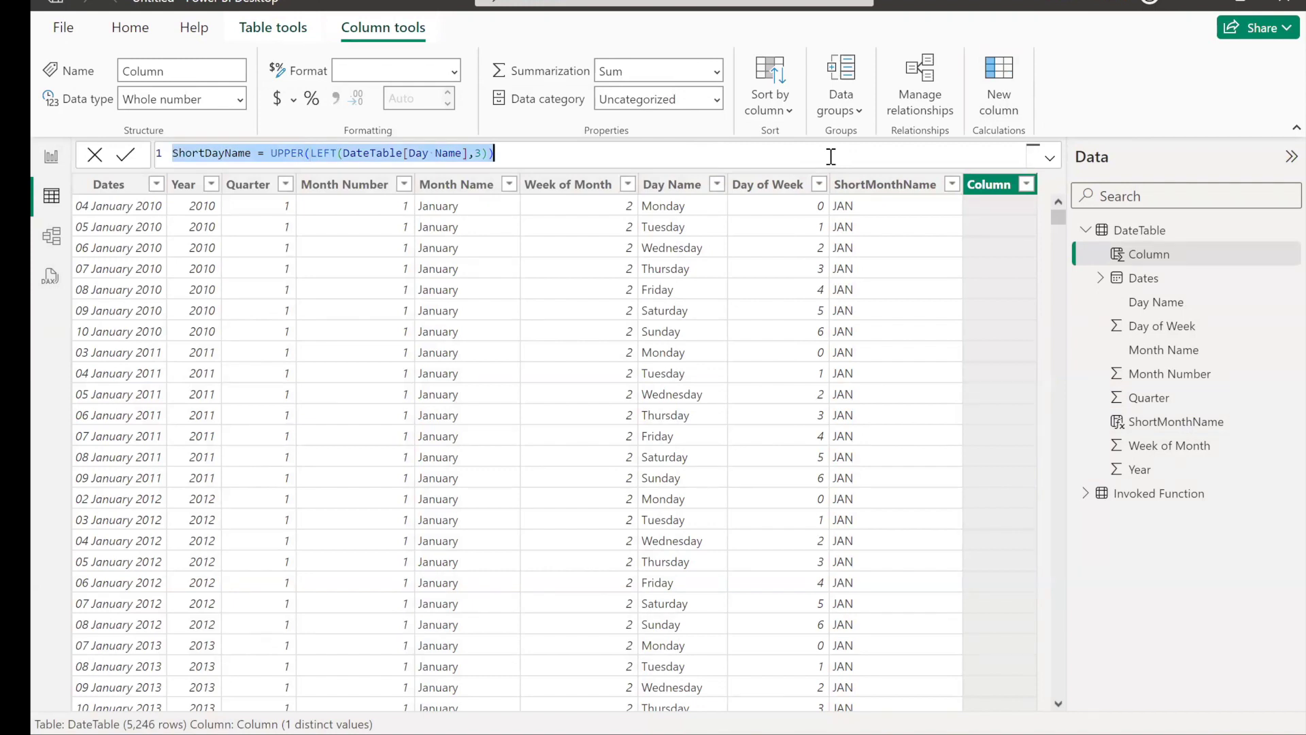
key(Return)
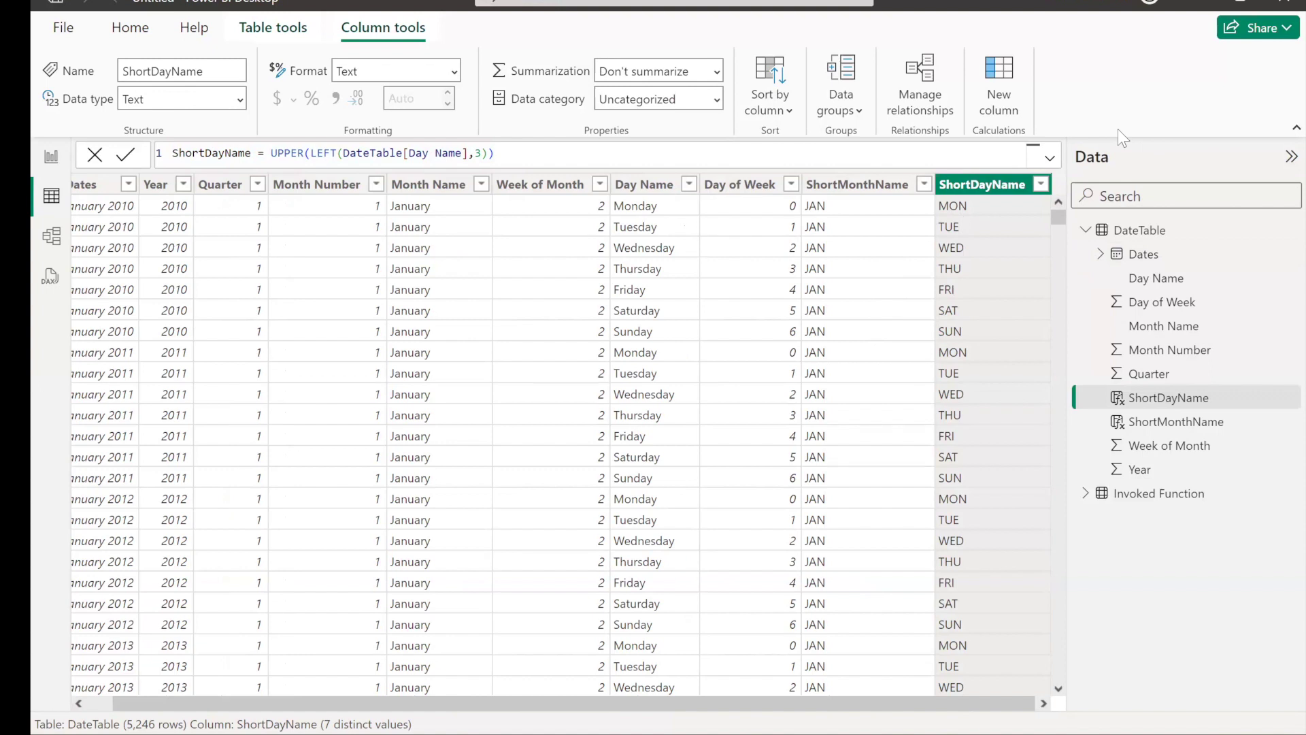
Add a new calculated column to DateTable named QuarterInfo and begin its formula with CONCATENATE.
scroll(254, 387, down, 1)
scroll(257, 393, down, 15)
scroll(257, 393, down, 20)
scroll(255, 386, right, 1)
scroll(576, 545, up, 20)
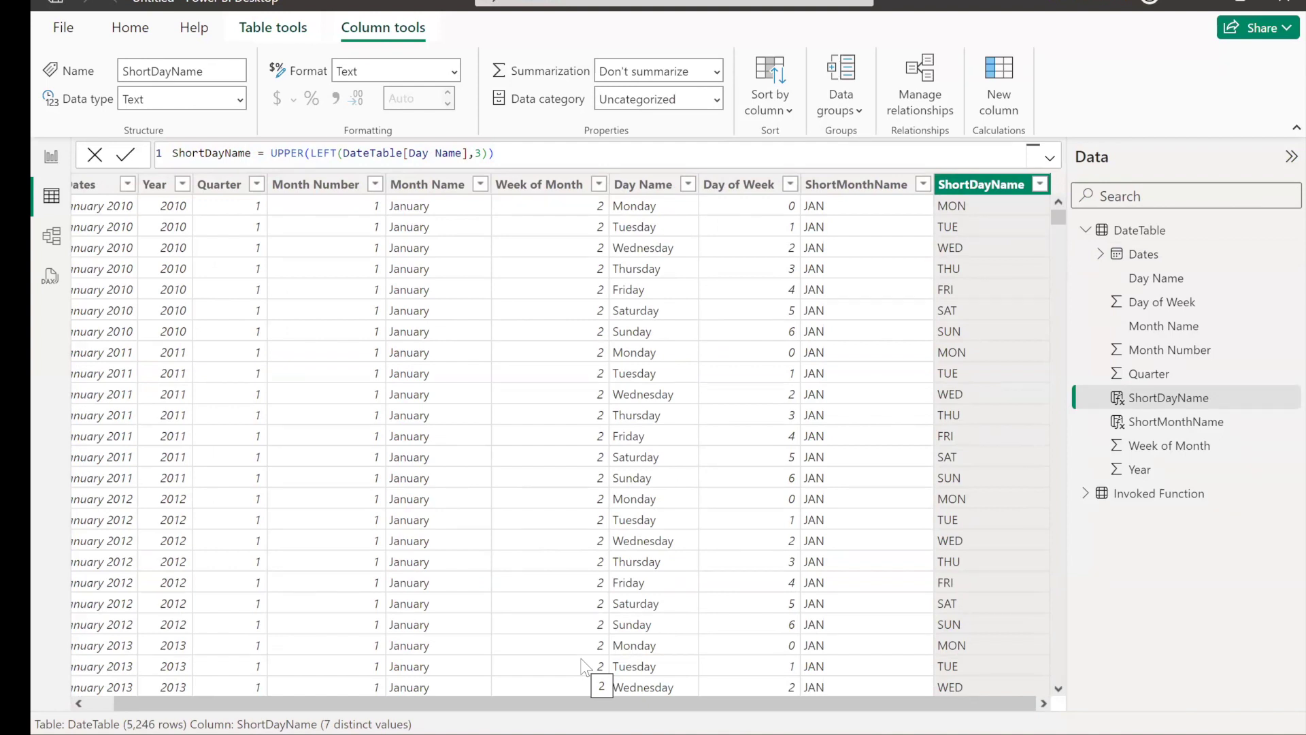
click(999, 75)
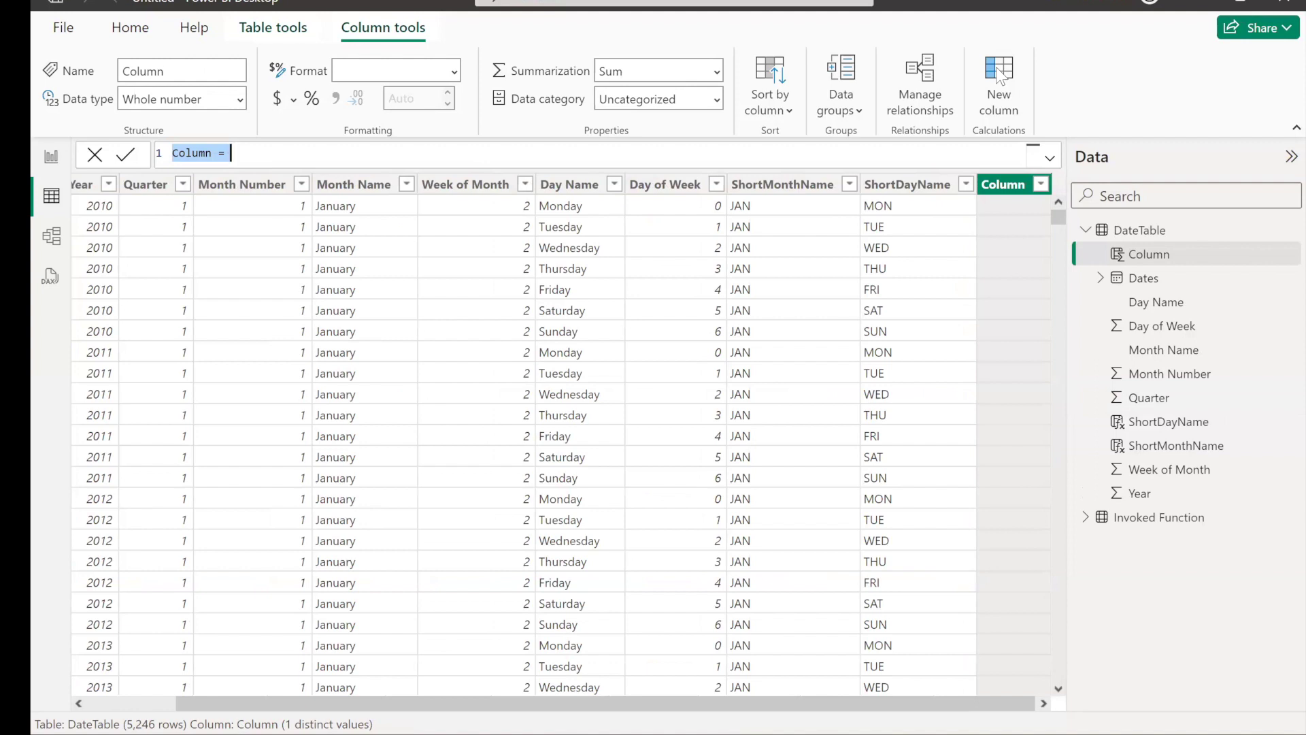
text(A)
text(ua)
key(BackSpace)
key(BackSpace)
key(BackSpace)
text(Quarter)
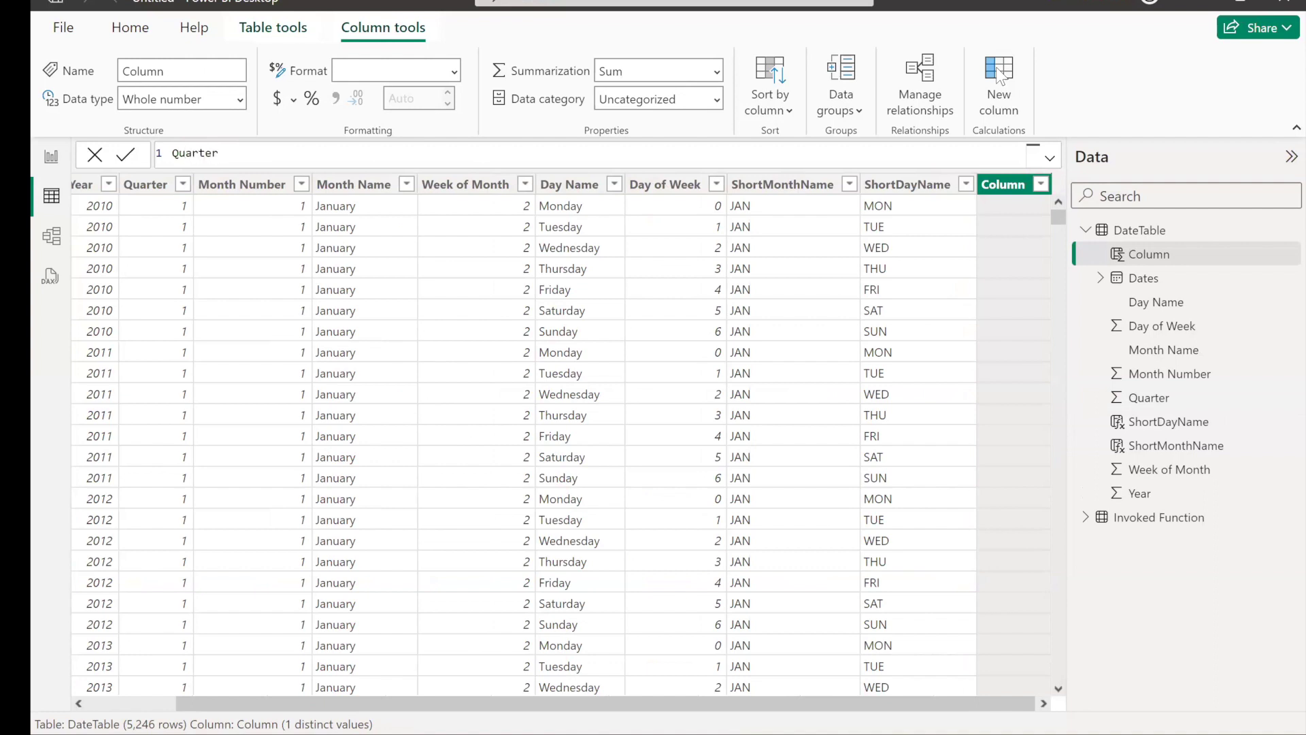
text(Info = CONCATENATE()
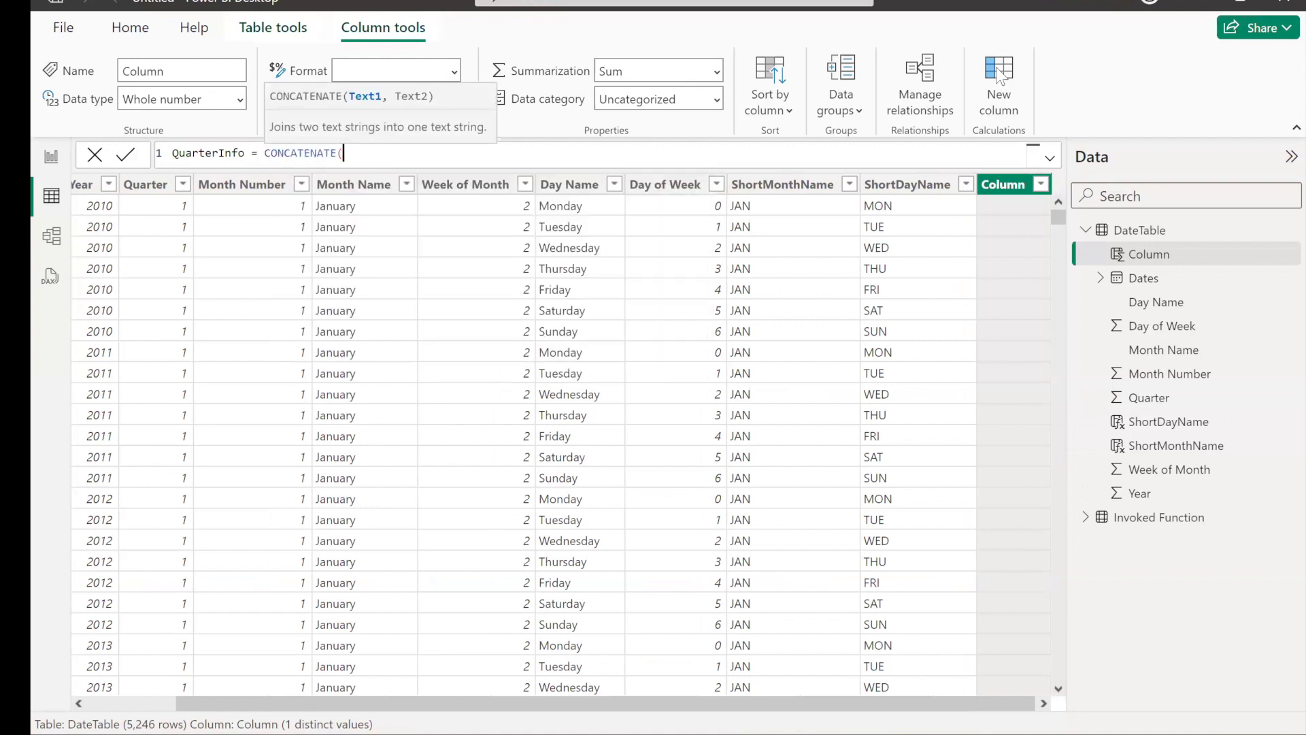
Complete the QuarterInfo formula by joining "QTR-" with DateTable[Quarter] and commit it.
text("QTR-",qua)
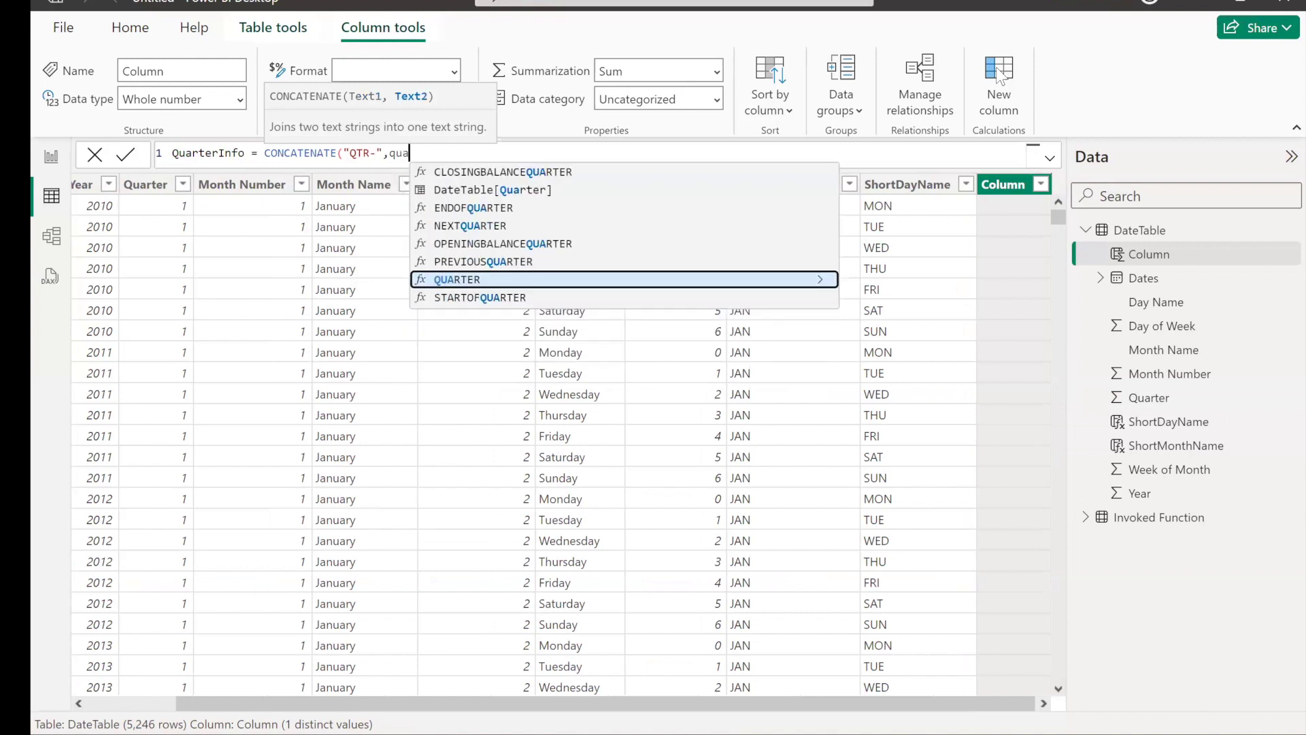
key(Tab)
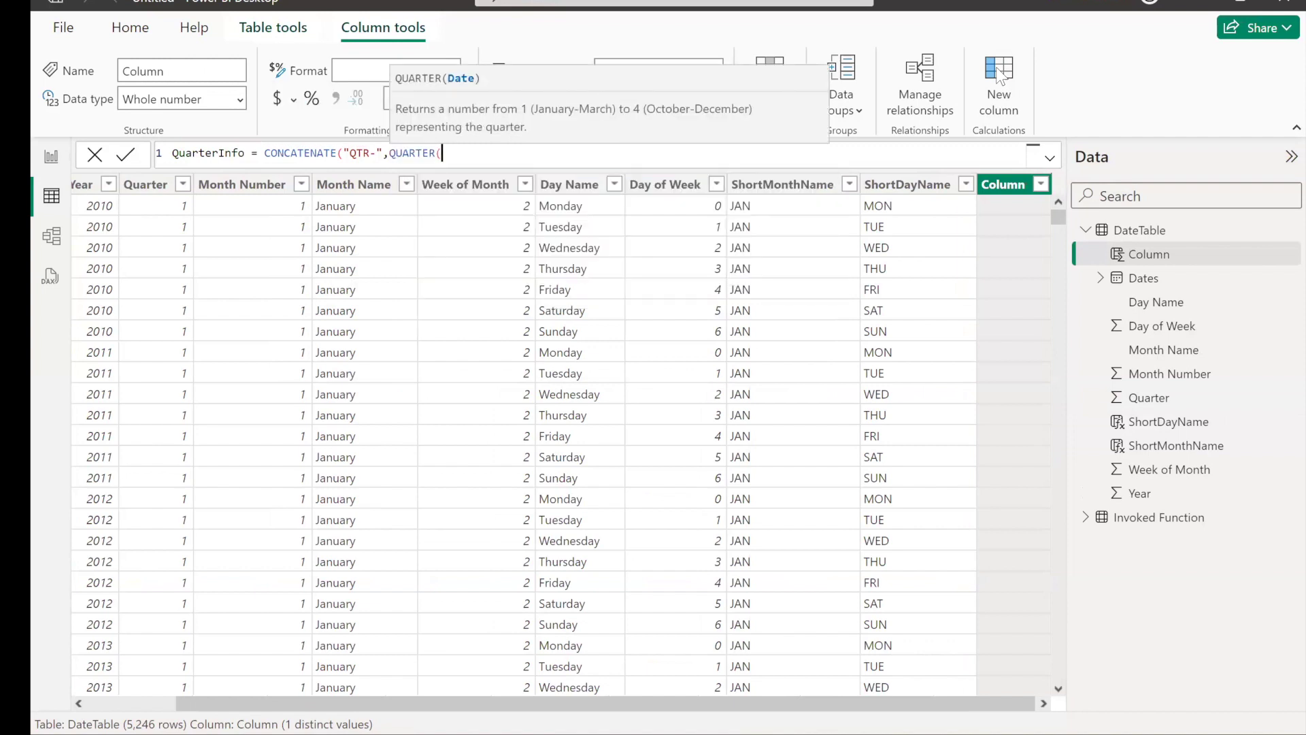
key(BackSpace)
key(BackSpace)
key(BackSpace)
key(BackSpace)
key(Up)
key(Up)
key(Up)
key(Up)
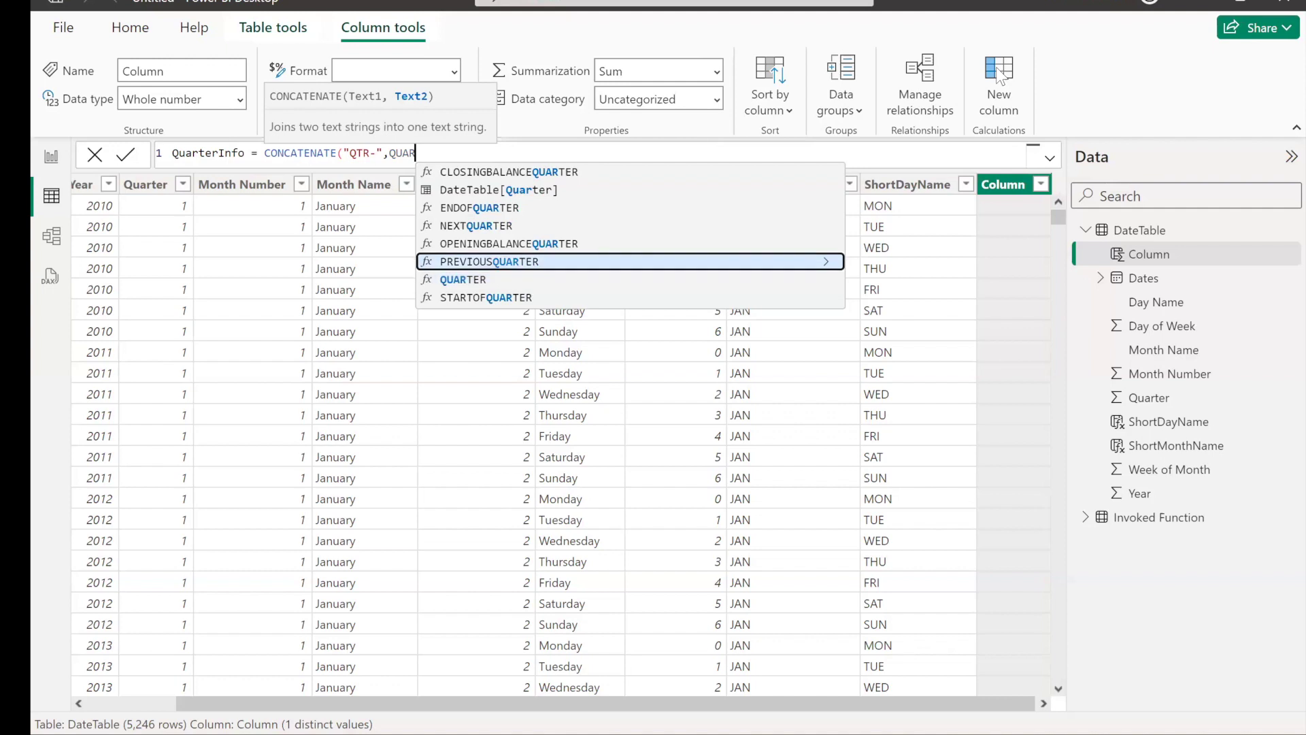
key(Up)
key(Tab)
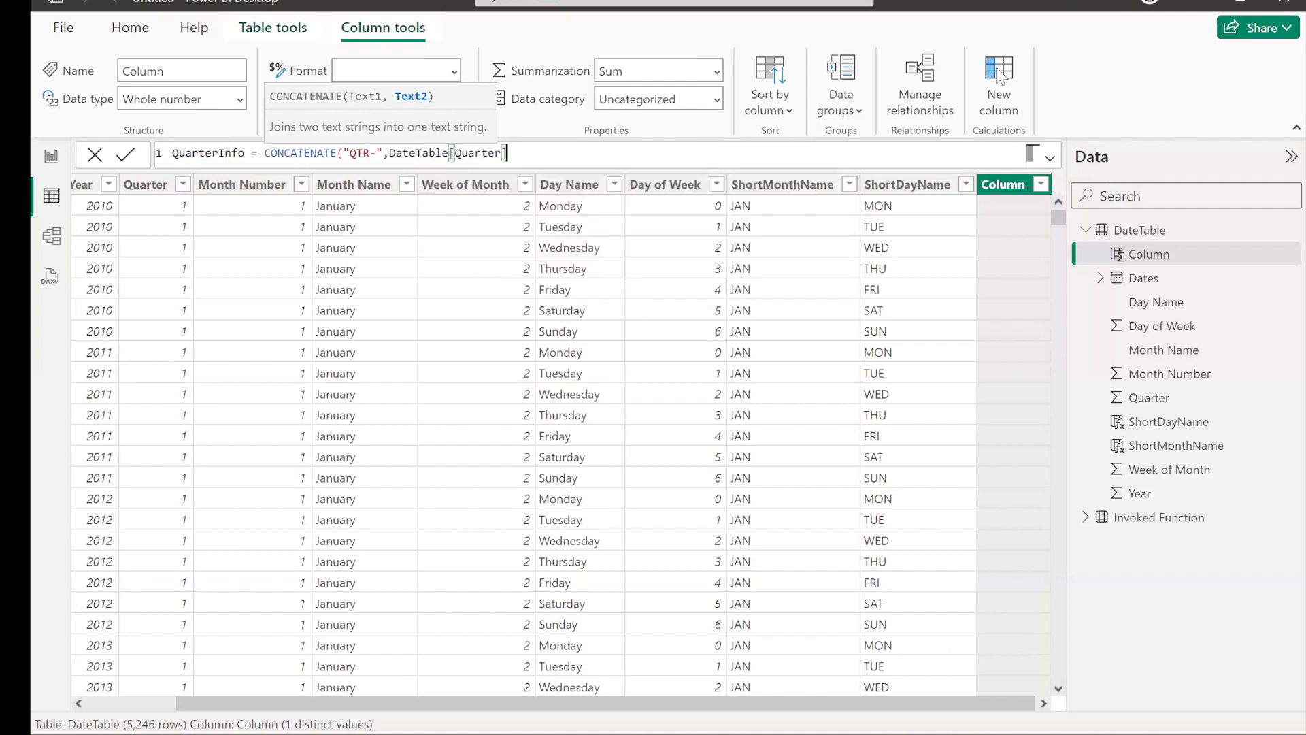
text())
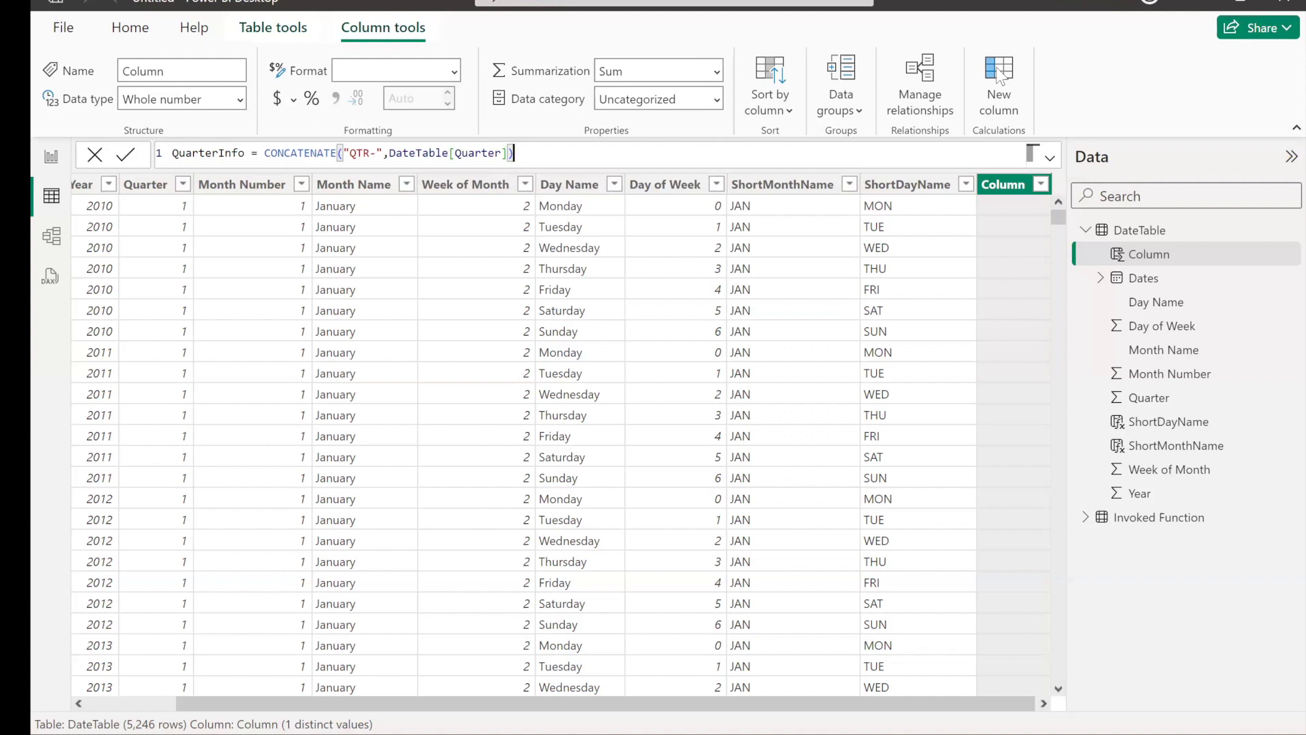
key(Return)
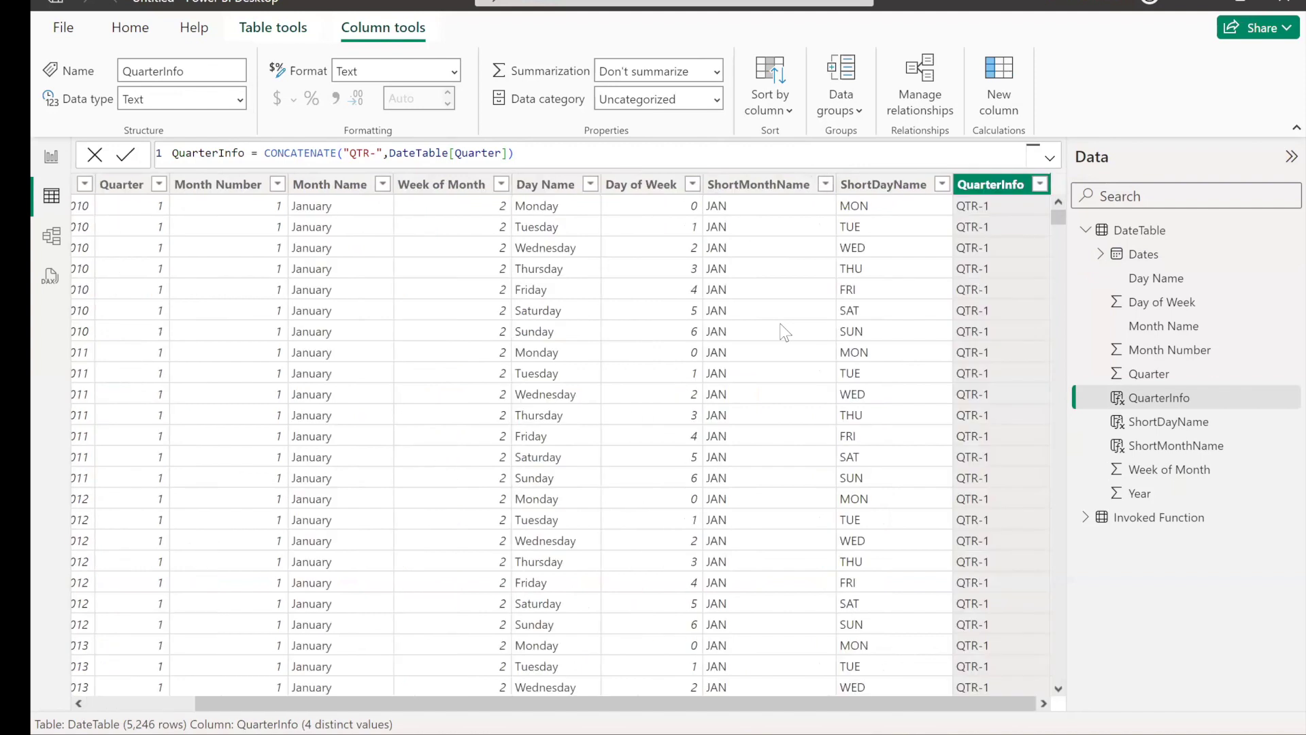
key(alt+Down)
key(Escape)
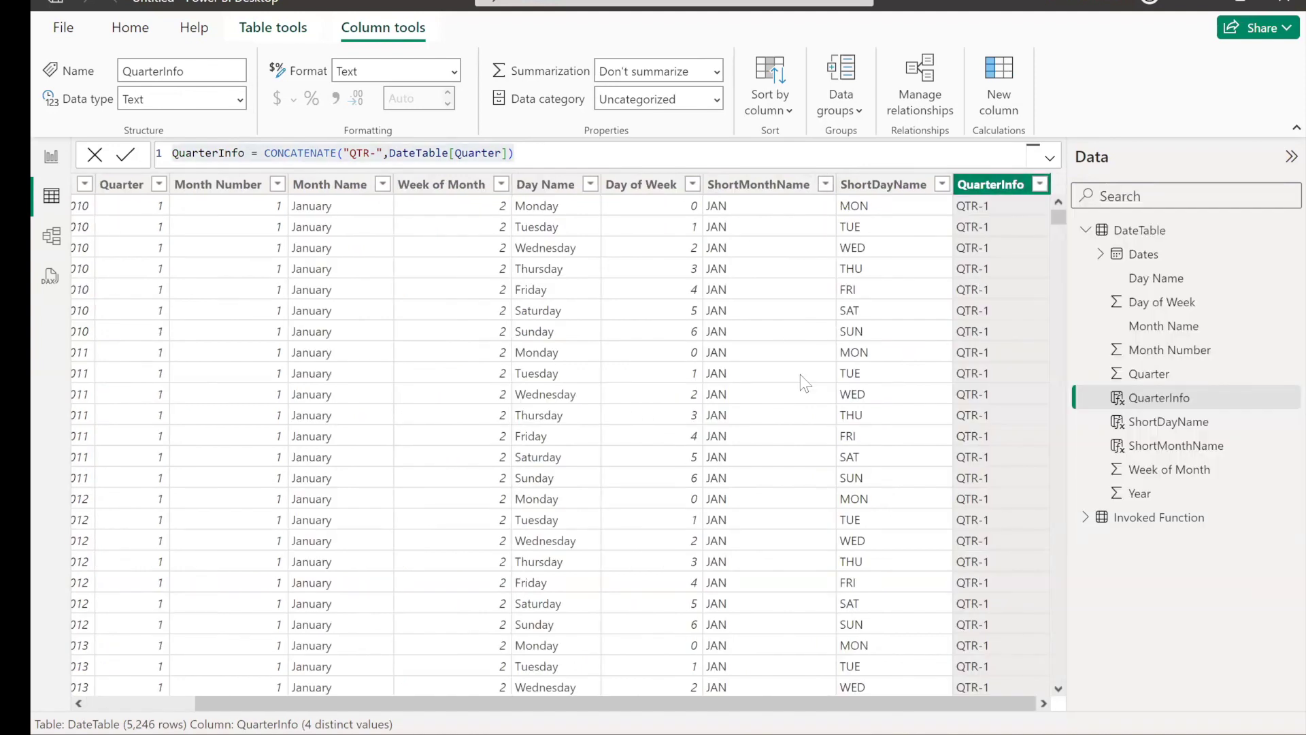
Add a new calculated column to DateTable named WeekdayWeekend and begin its formula with an IF function.
click(995, 83)
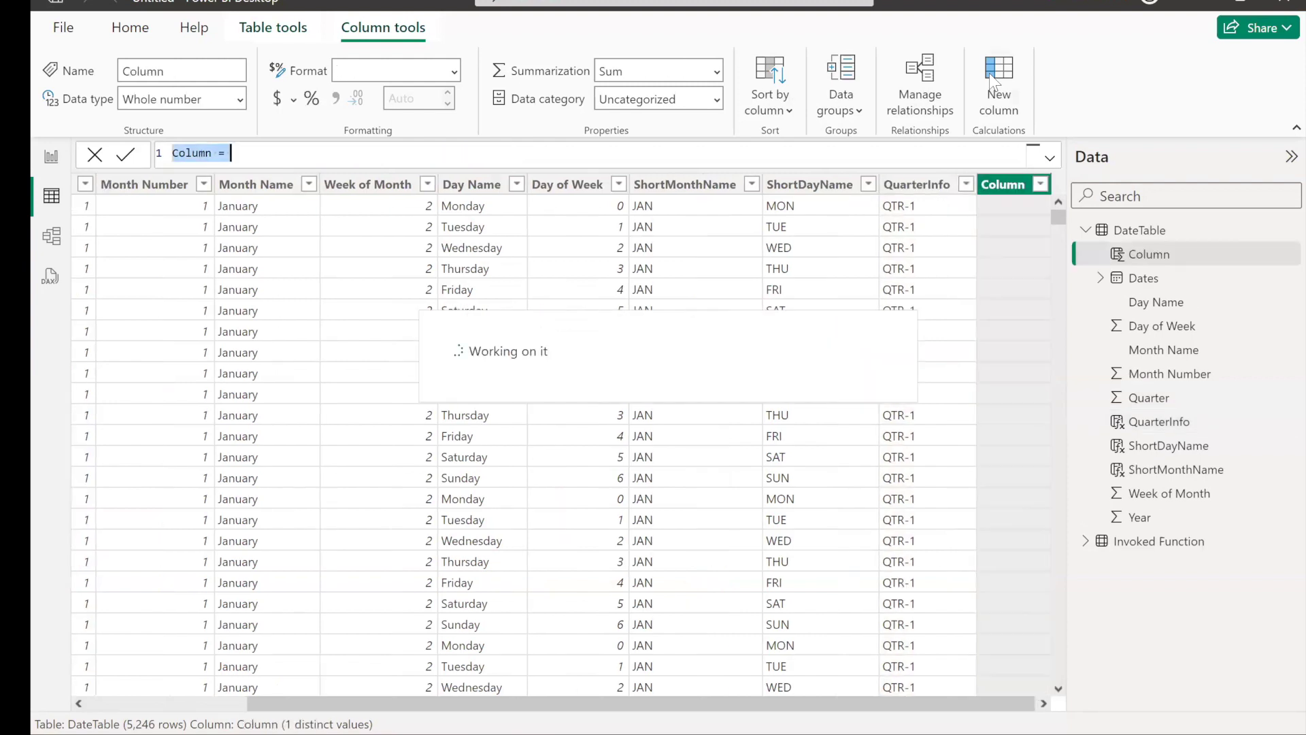
text(We)
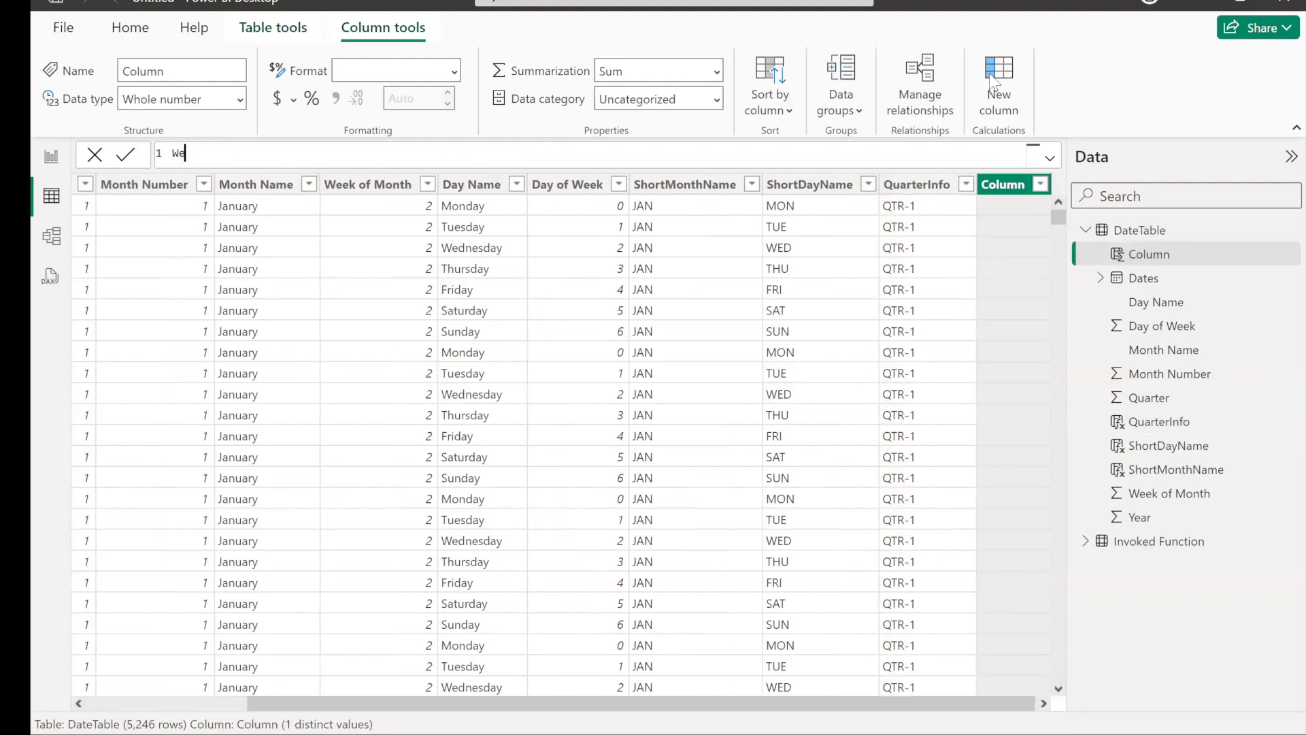
text(ekdayWeekend -)
key(BackSpace)
text(=)
text(IF)
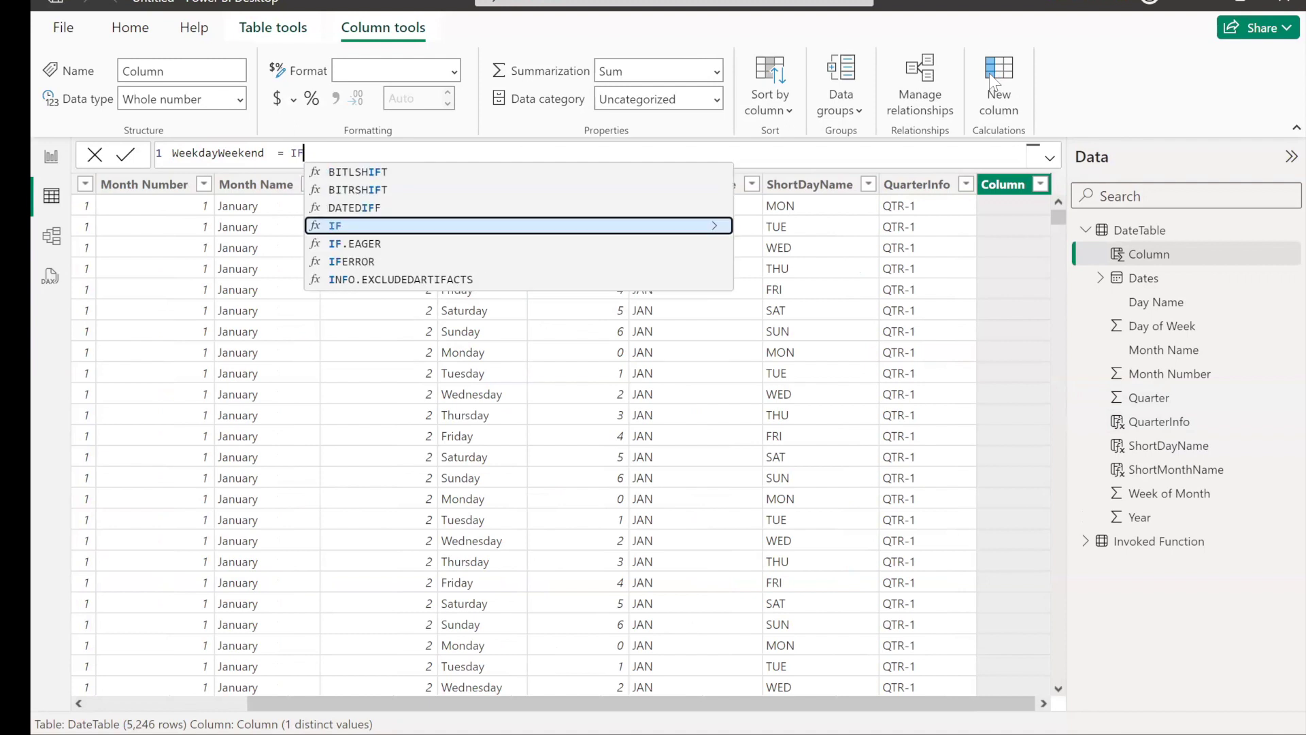
text(()
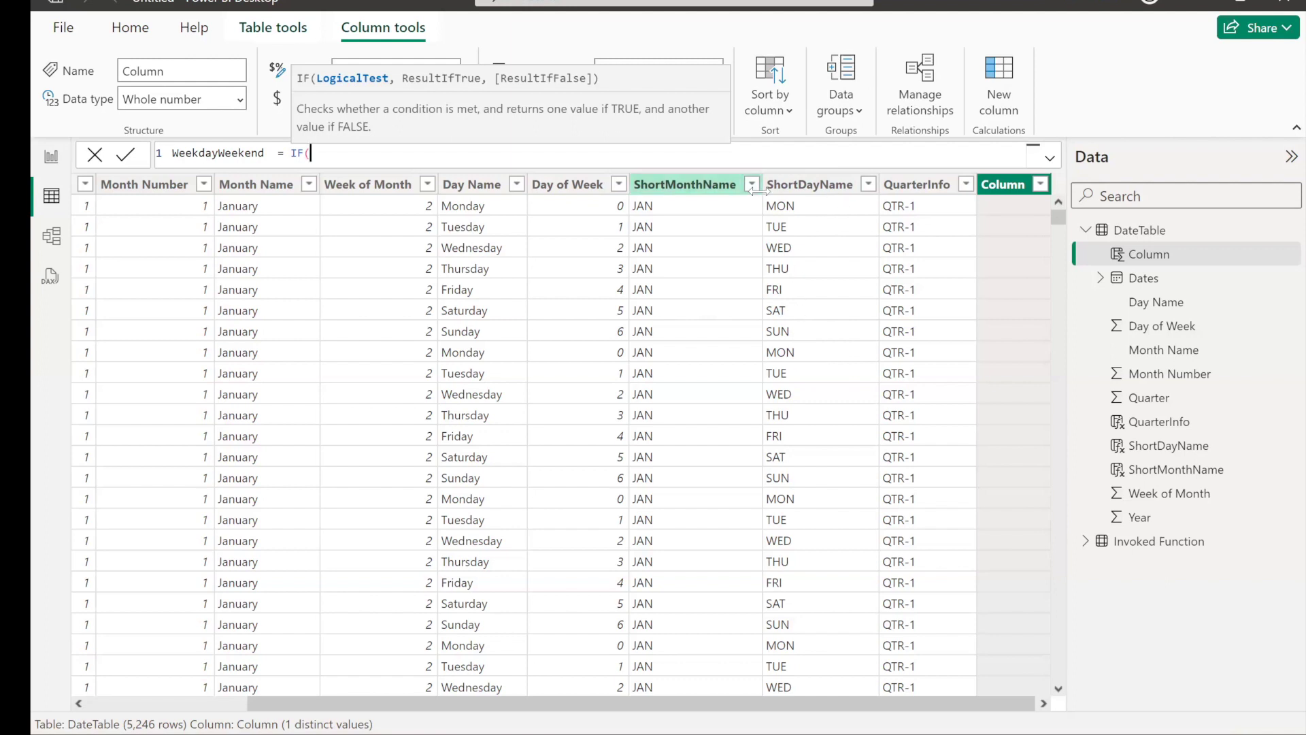
Set the IF condition to OR(DateTable[ShortDayName]="SUN",DateTable[ShortDayName]="SAT").
text(OR()
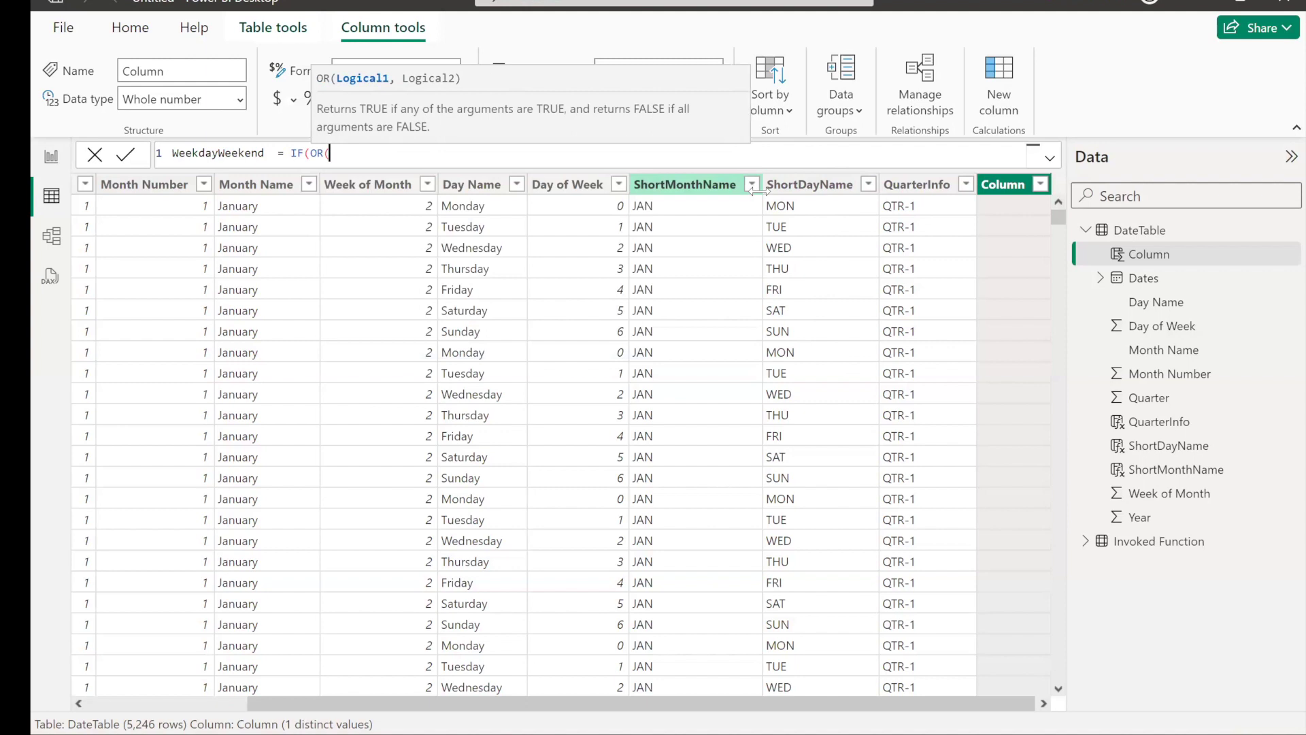
text(Shor)
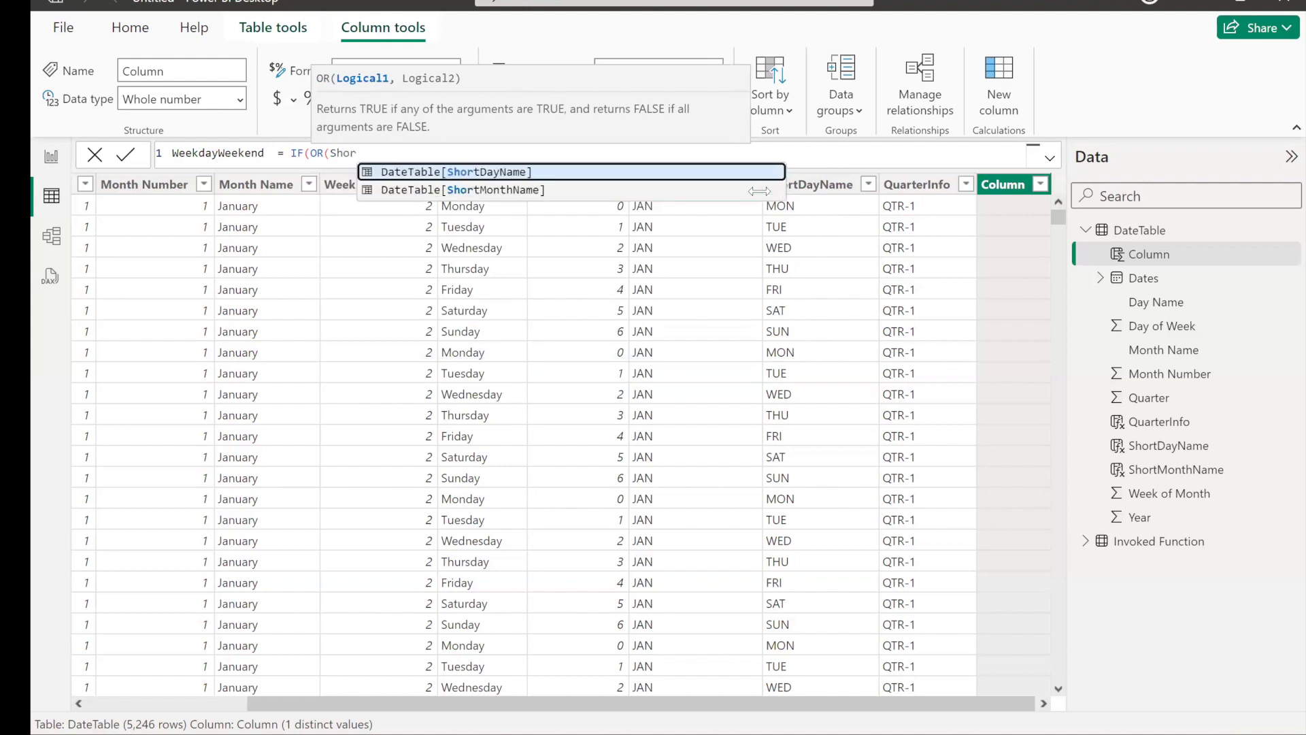
key(Tab)
text(=)
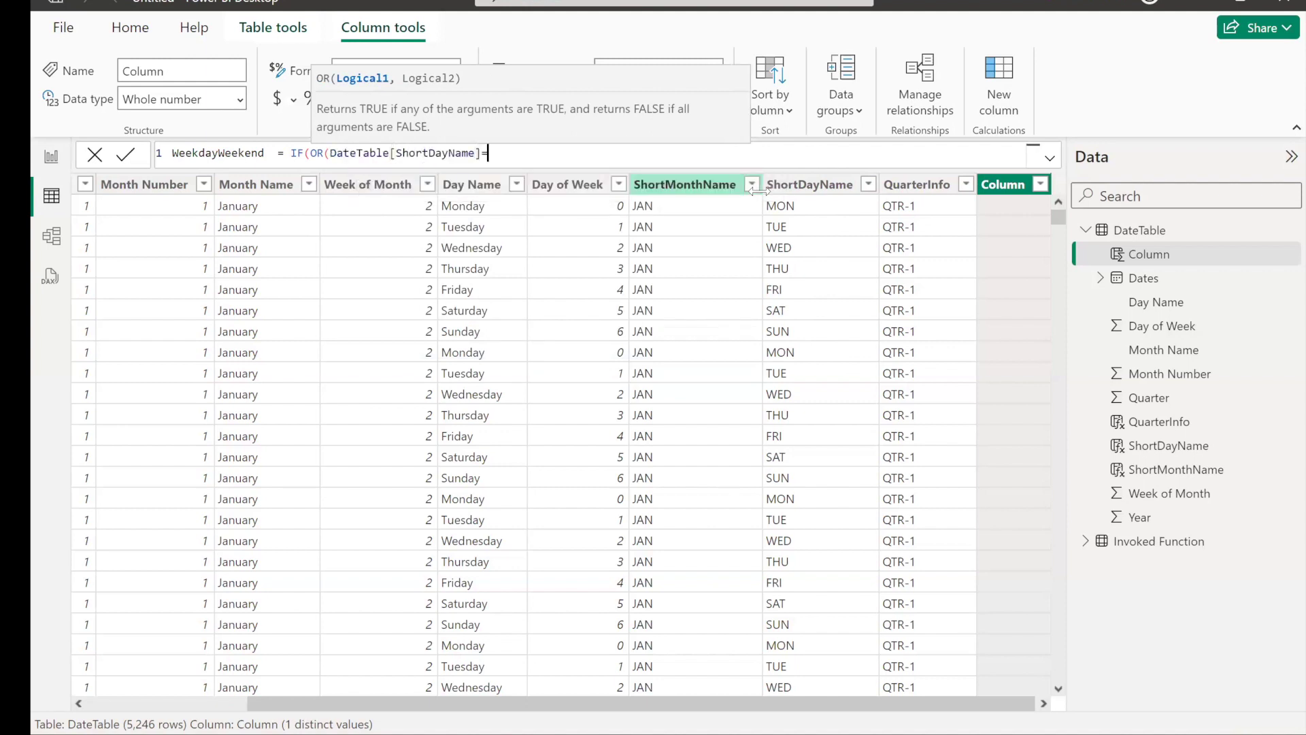
text("SU)
text(N",)
text(DateTable[ShortDayName])
key(Tab)
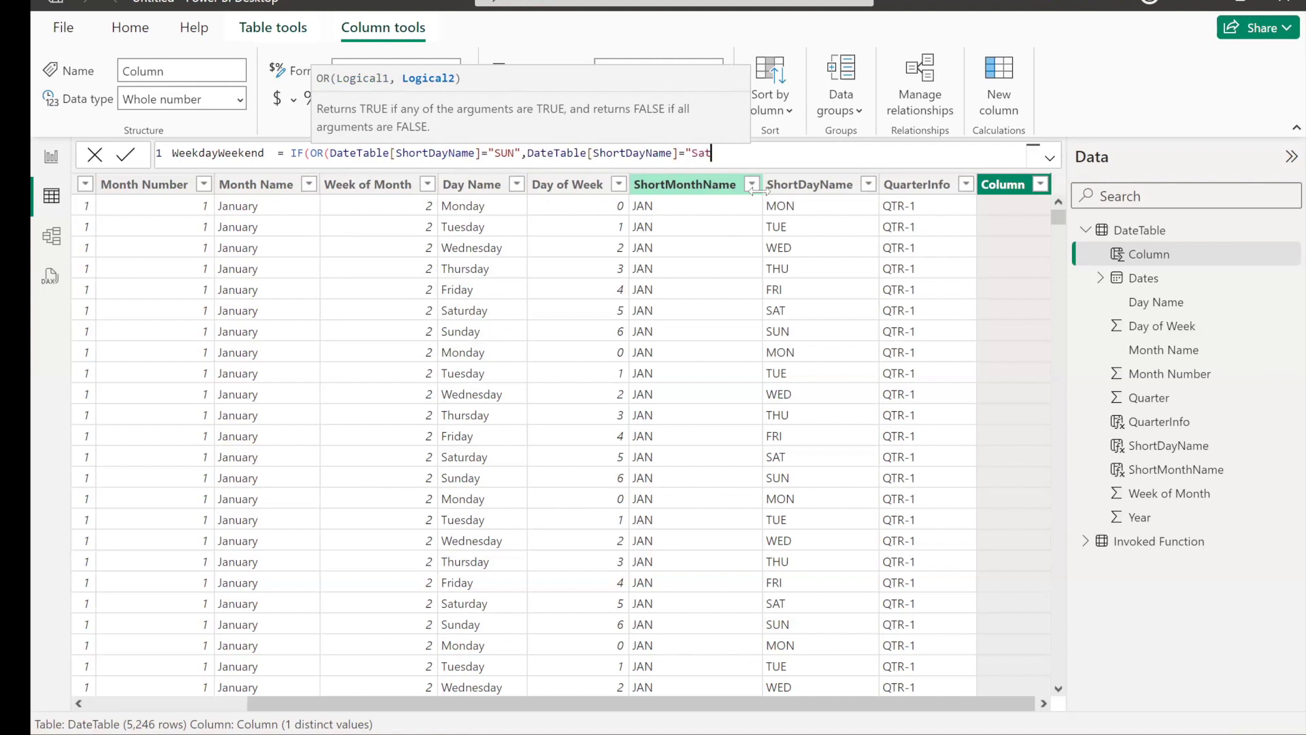
key(BackSpace)
key(BackSpace)
key(BackSpace)
text(AT"))
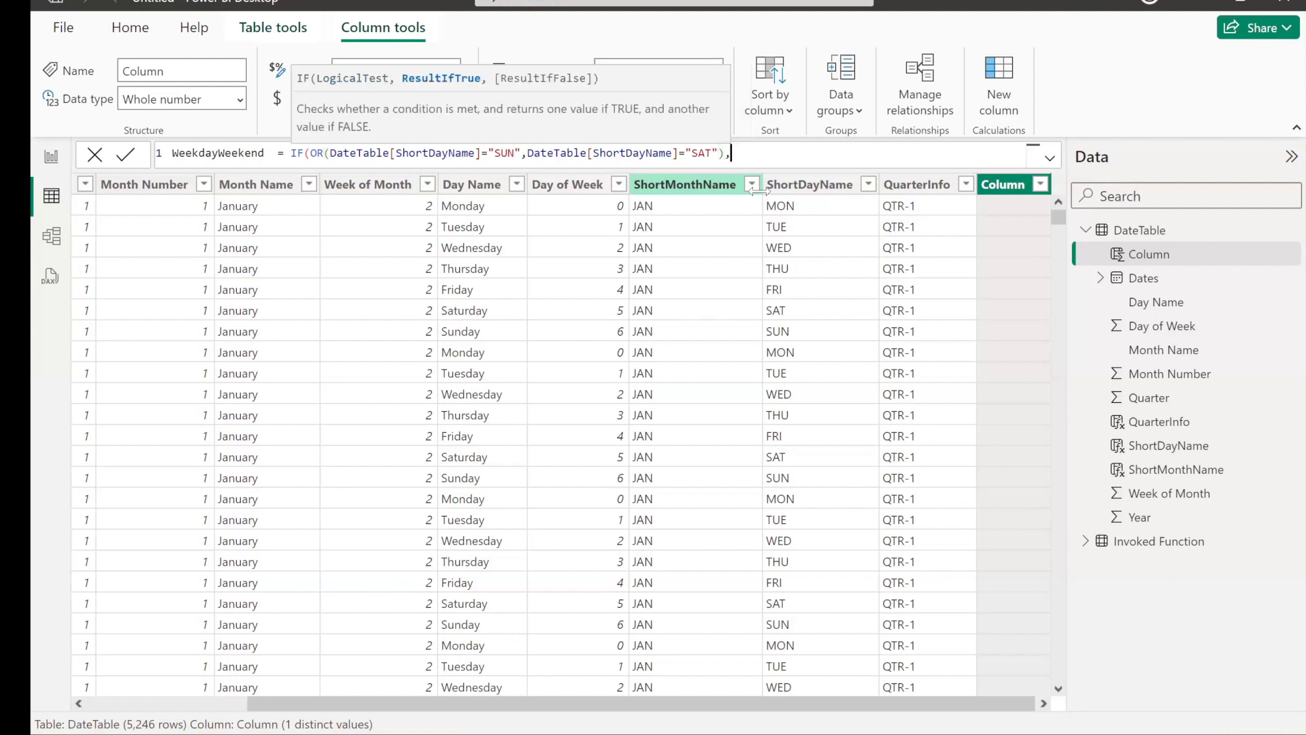
Complete the WeekdayWeekend formula to return "WEEKEND" when true and "WEEKDAY" otherwise, and collapse DateTable's field list.
text(,"WEEKEND)
text(,)
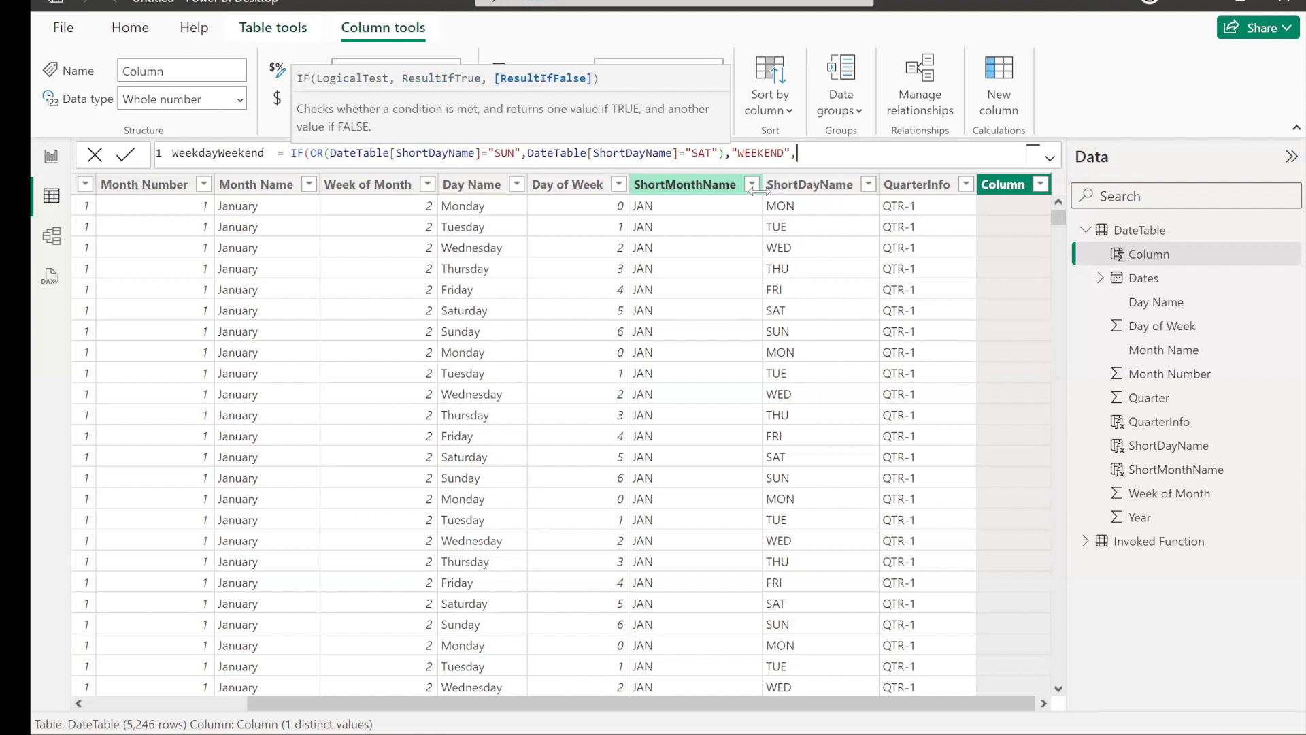
text("WEEKDAY"))
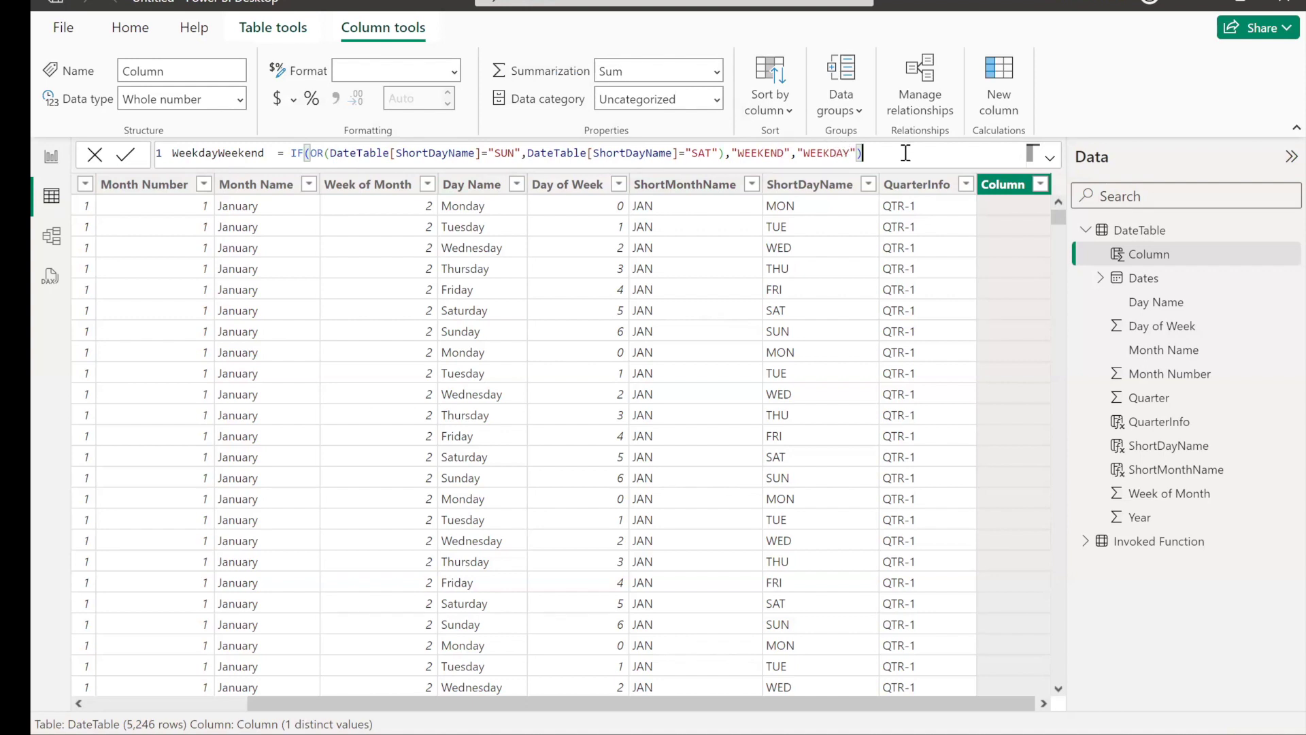
key(ctrl+a)
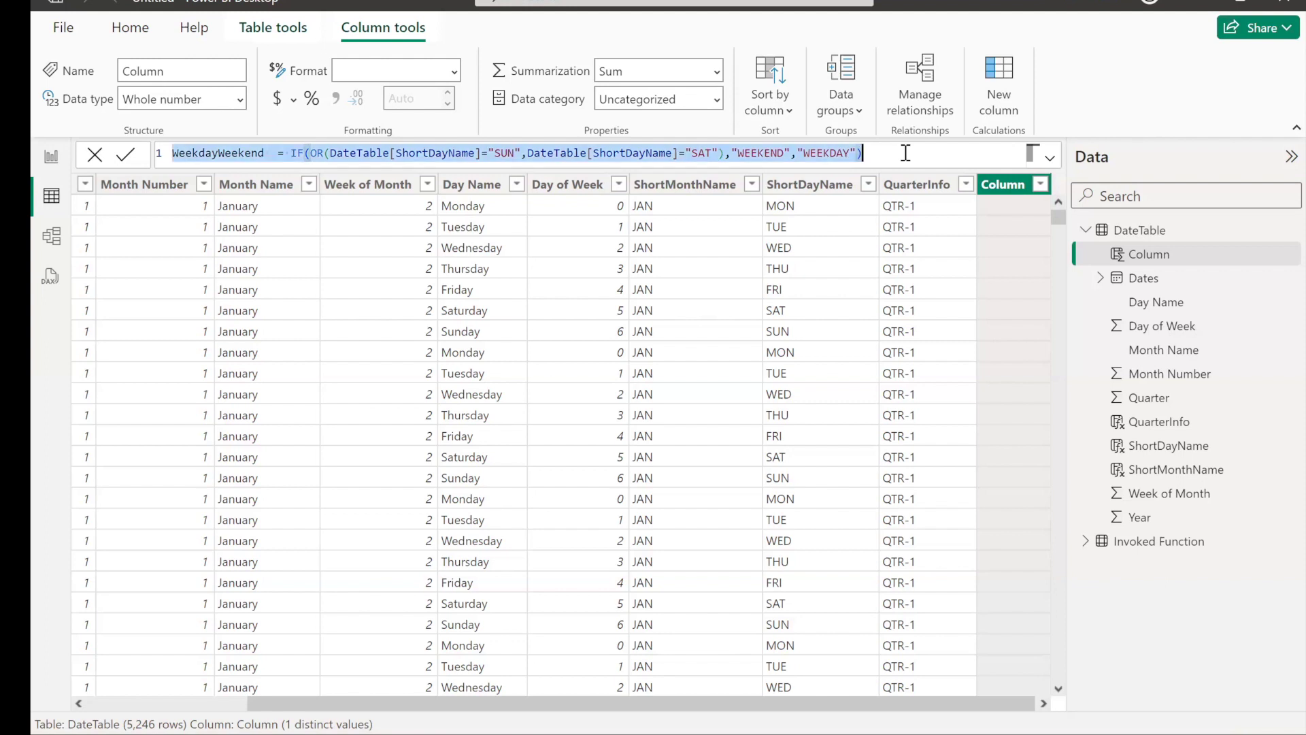
key(Return)
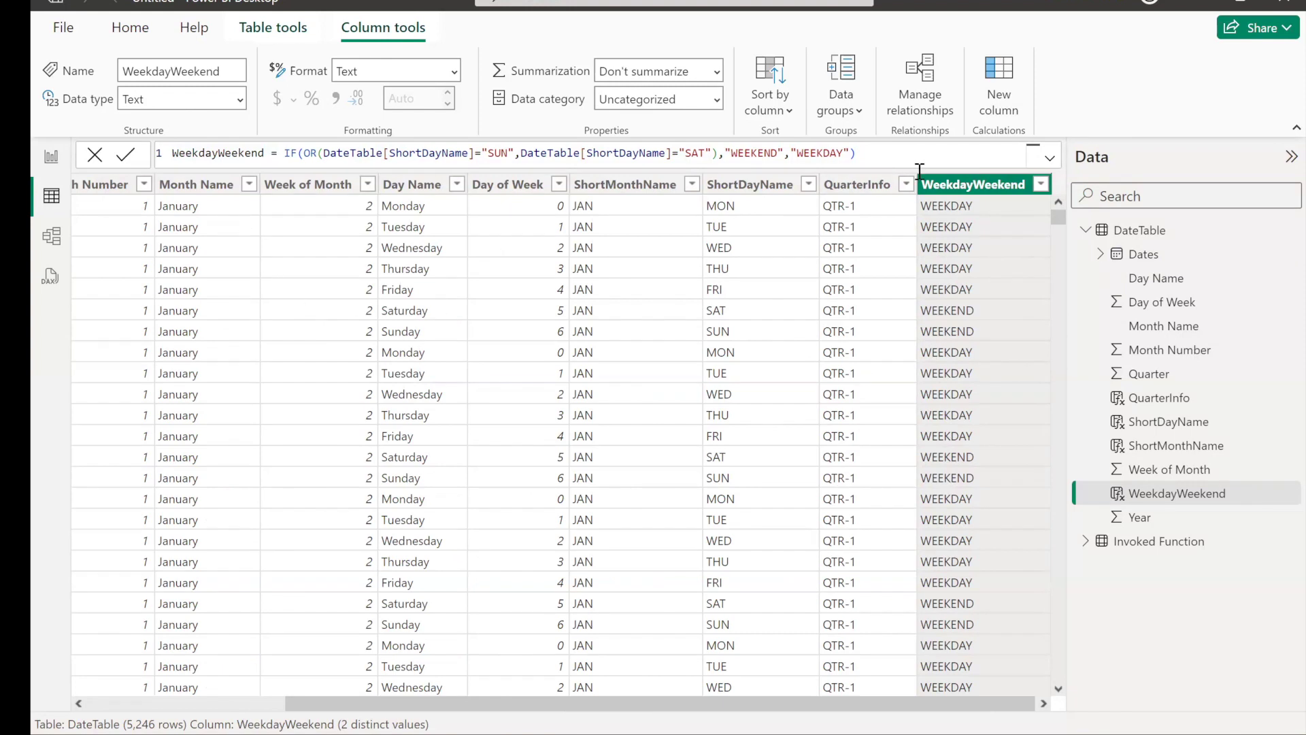
click(1085, 231)
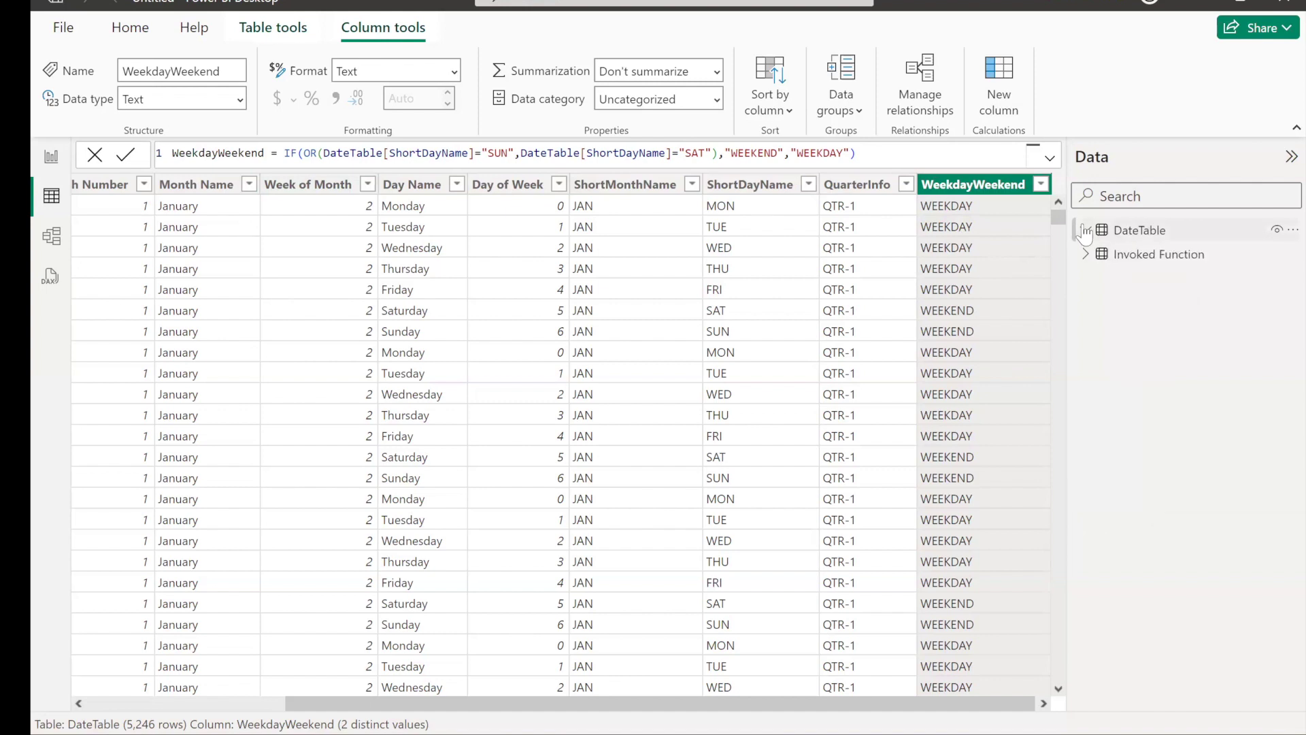
click(1290, 230)
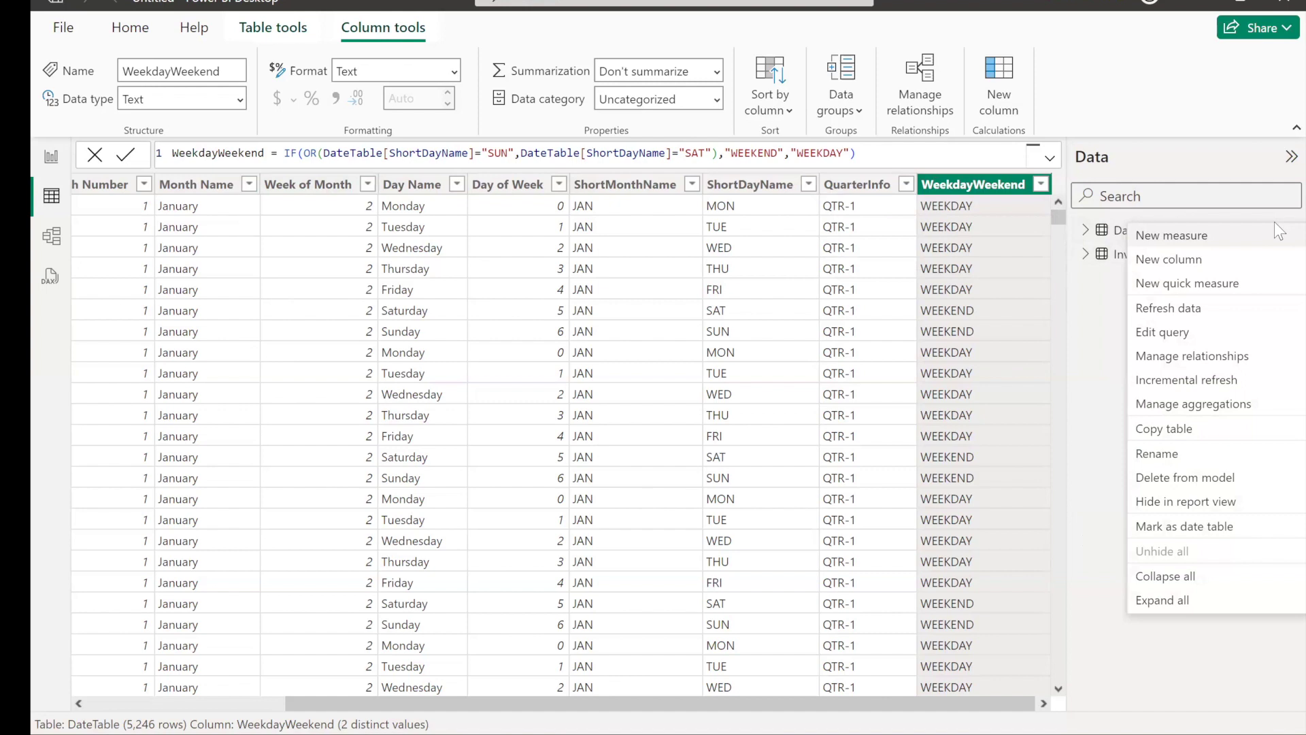
click(1107, 333)
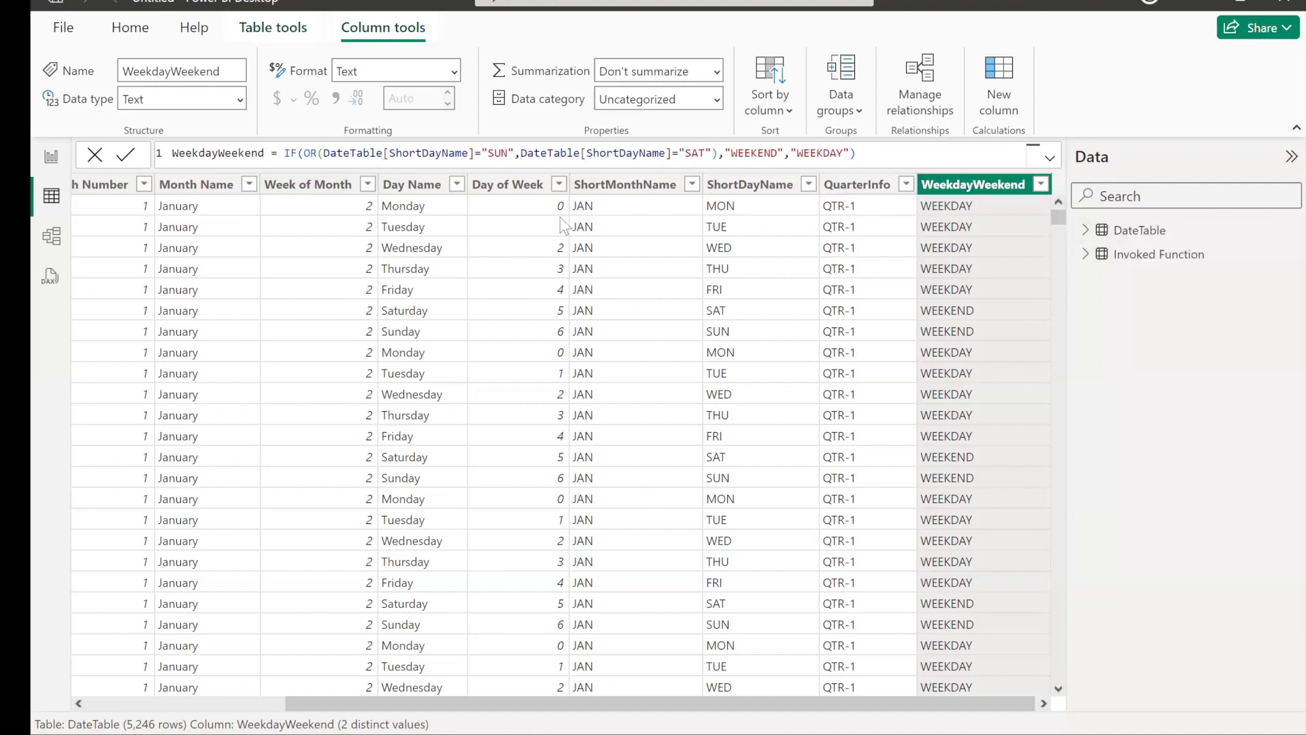
Switch to the report view, insert an empty table visual, enlarge it across most of the page and collapse the filter settings.
click(51, 157)
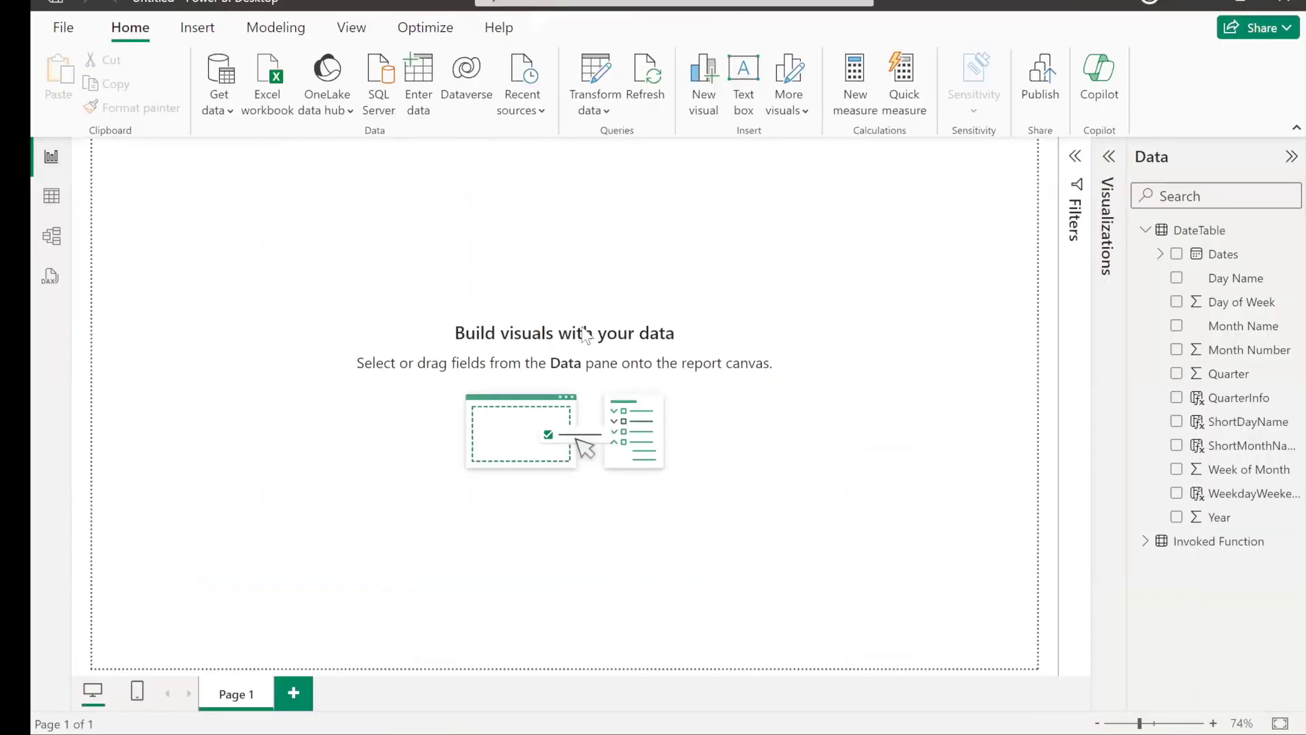
click(1108, 163)
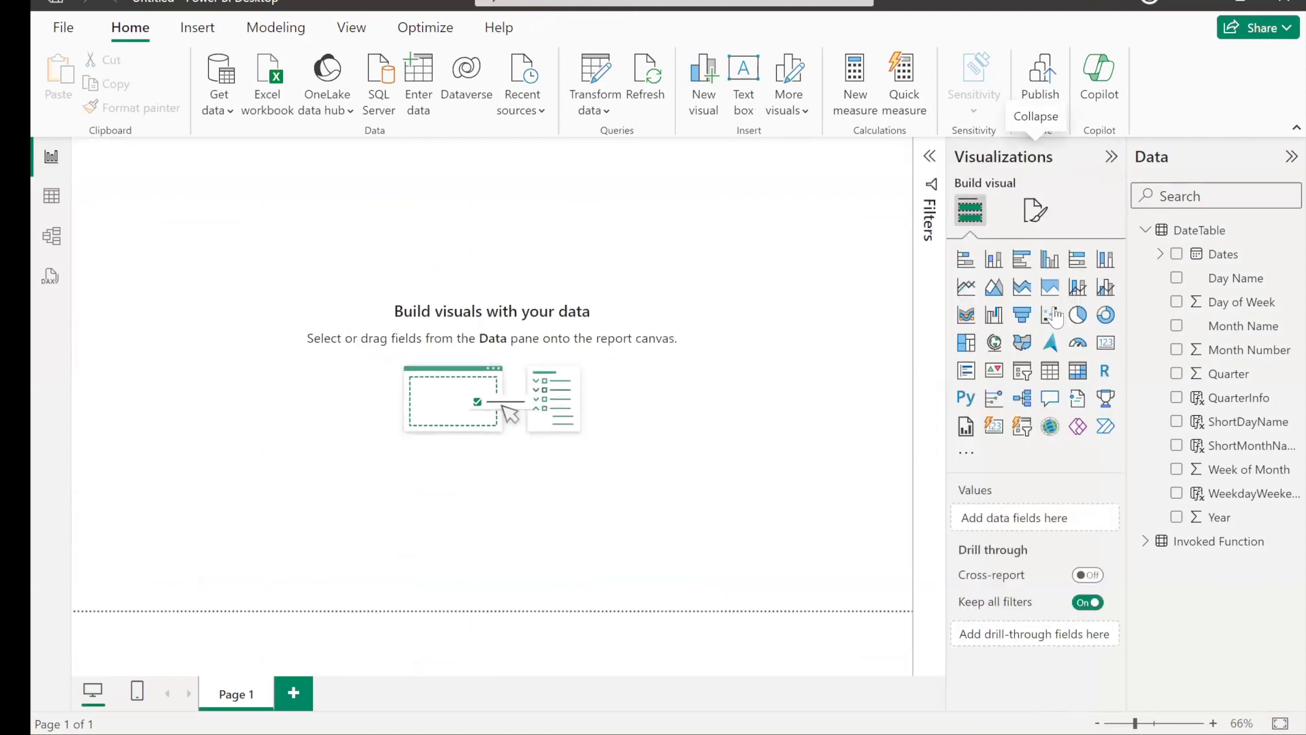
click(1049, 370)
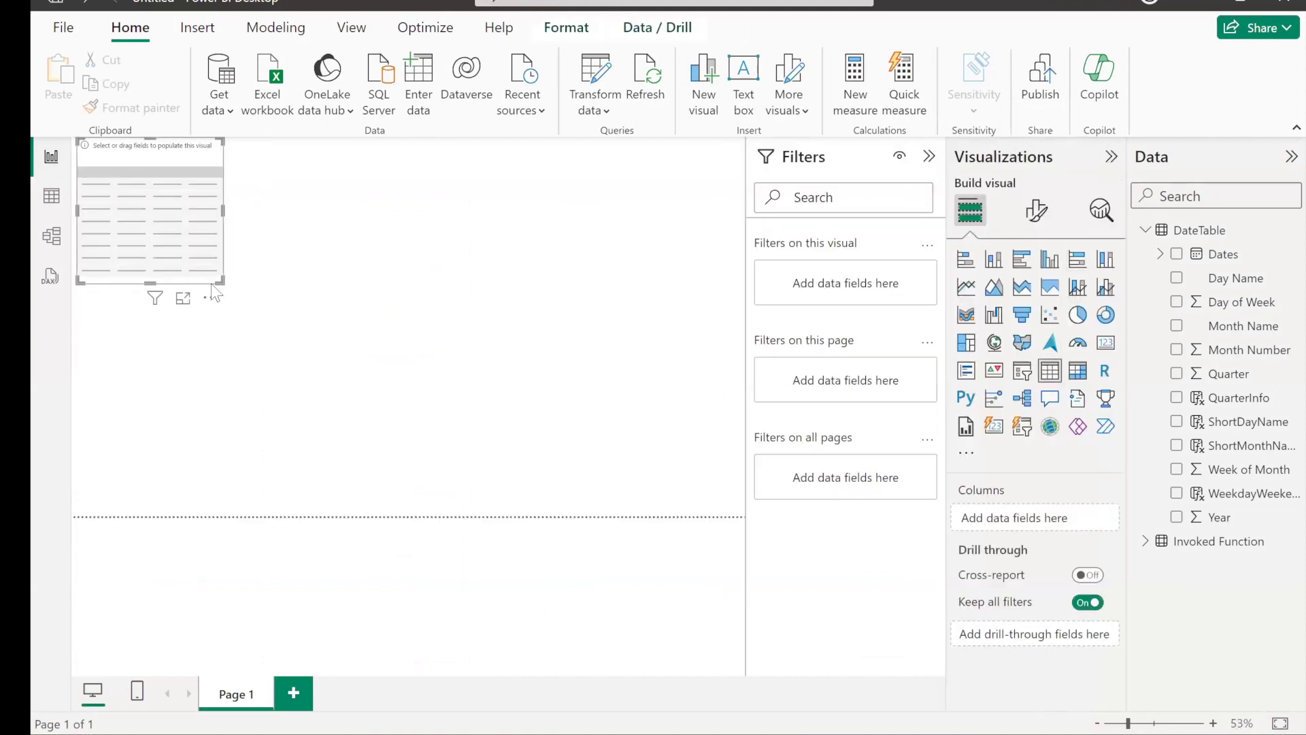
drag(364, 386, 654, 495)
click(929, 159)
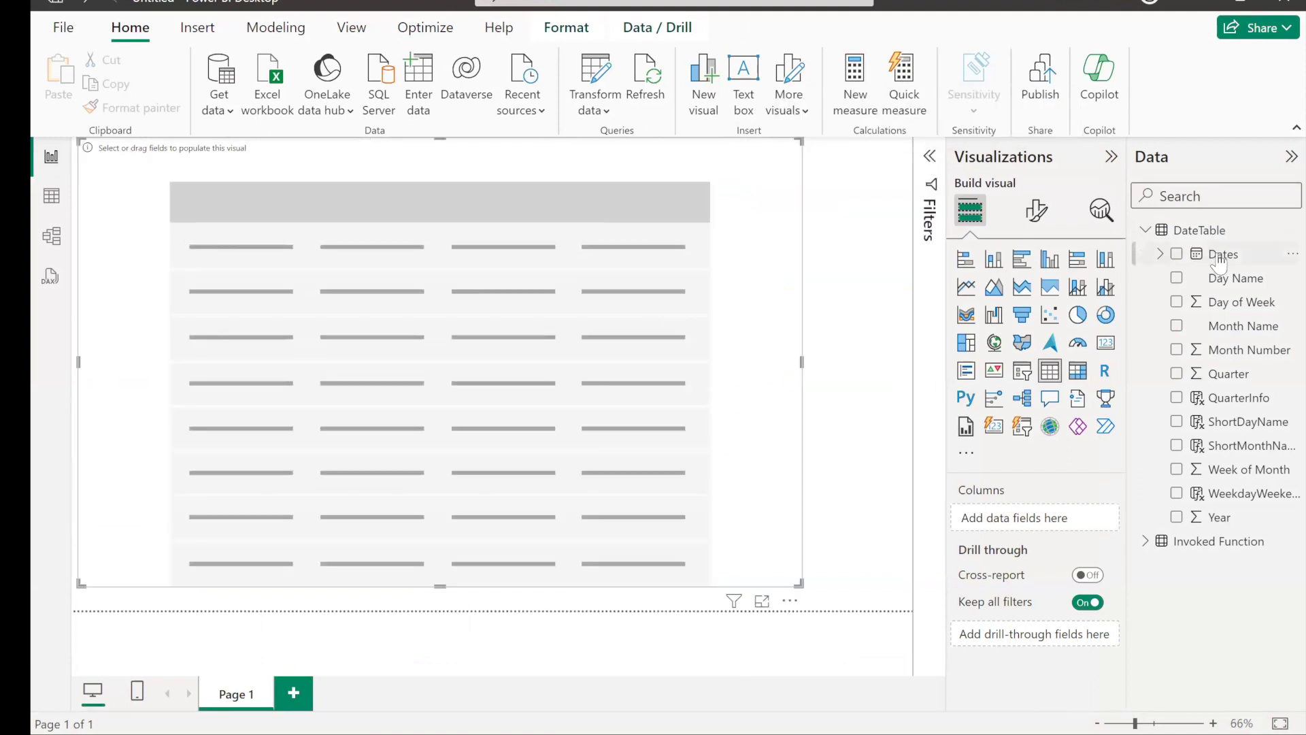
Add DateTable's Dates field to the table visual and show it as plain Dates instead of a date hierarchy.
drag(1222, 259, 1040, 517)
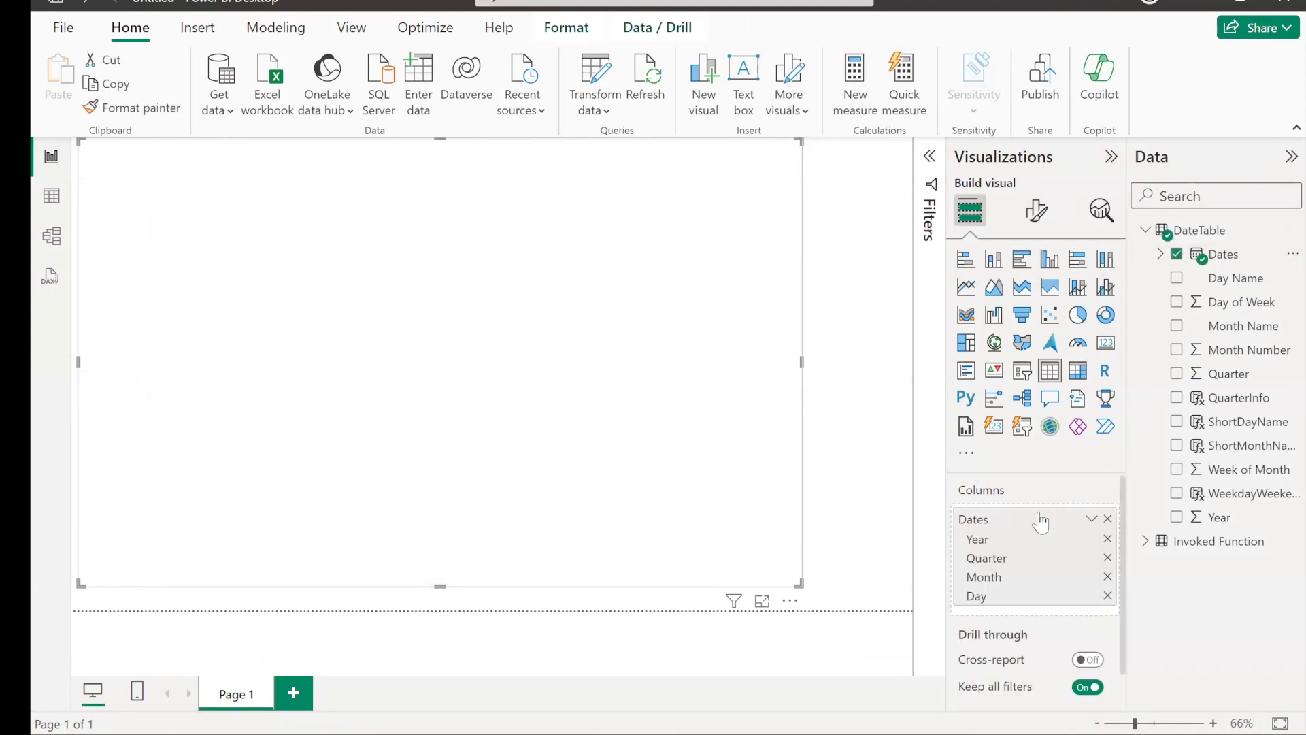
click(1091, 519)
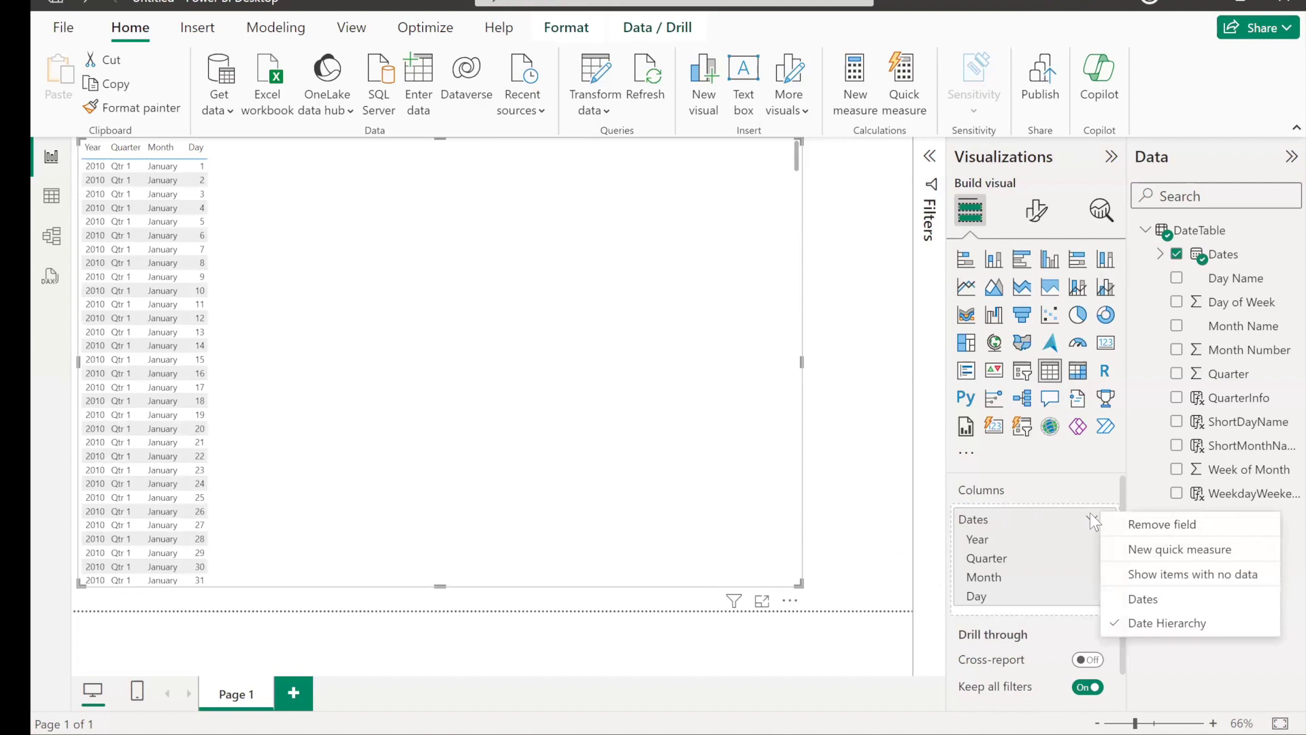
click(1144, 599)
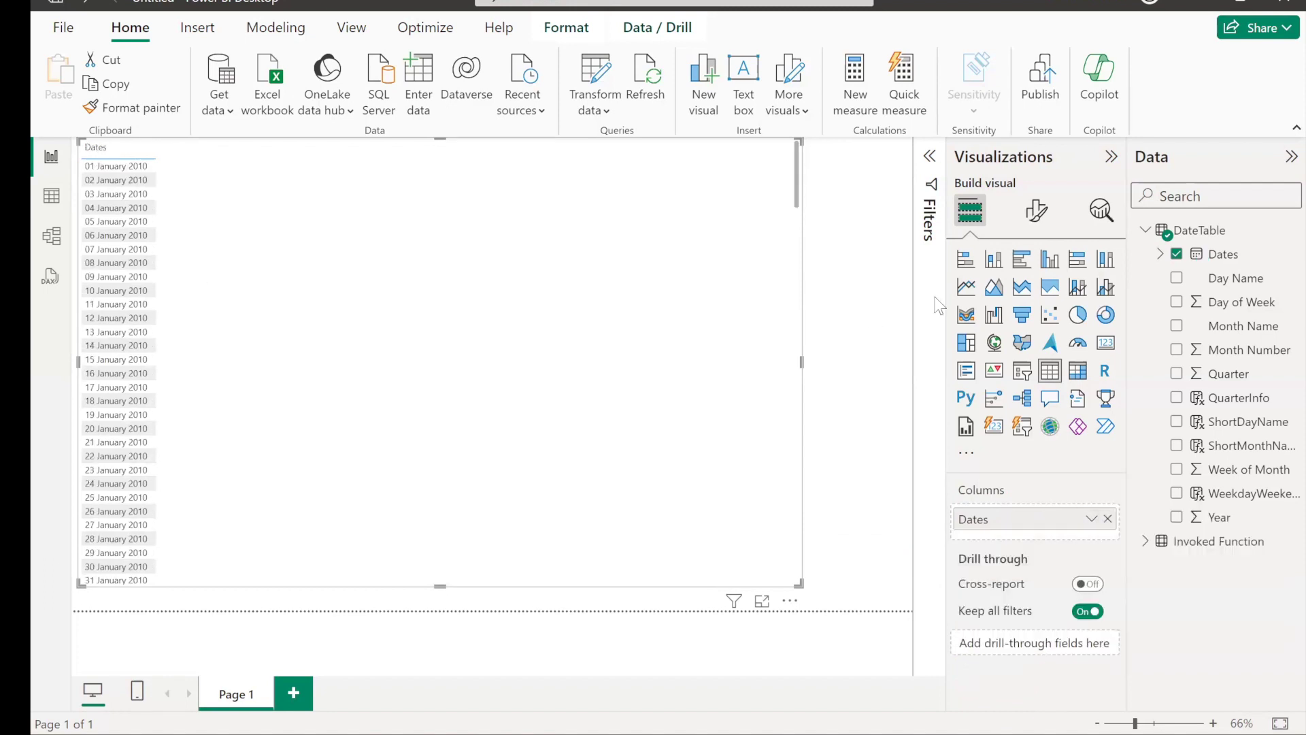
Add Day Name and Day of Week to the table visual, with Day of Week set to Don't summarize.
drag(1243, 289, 1041, 537)
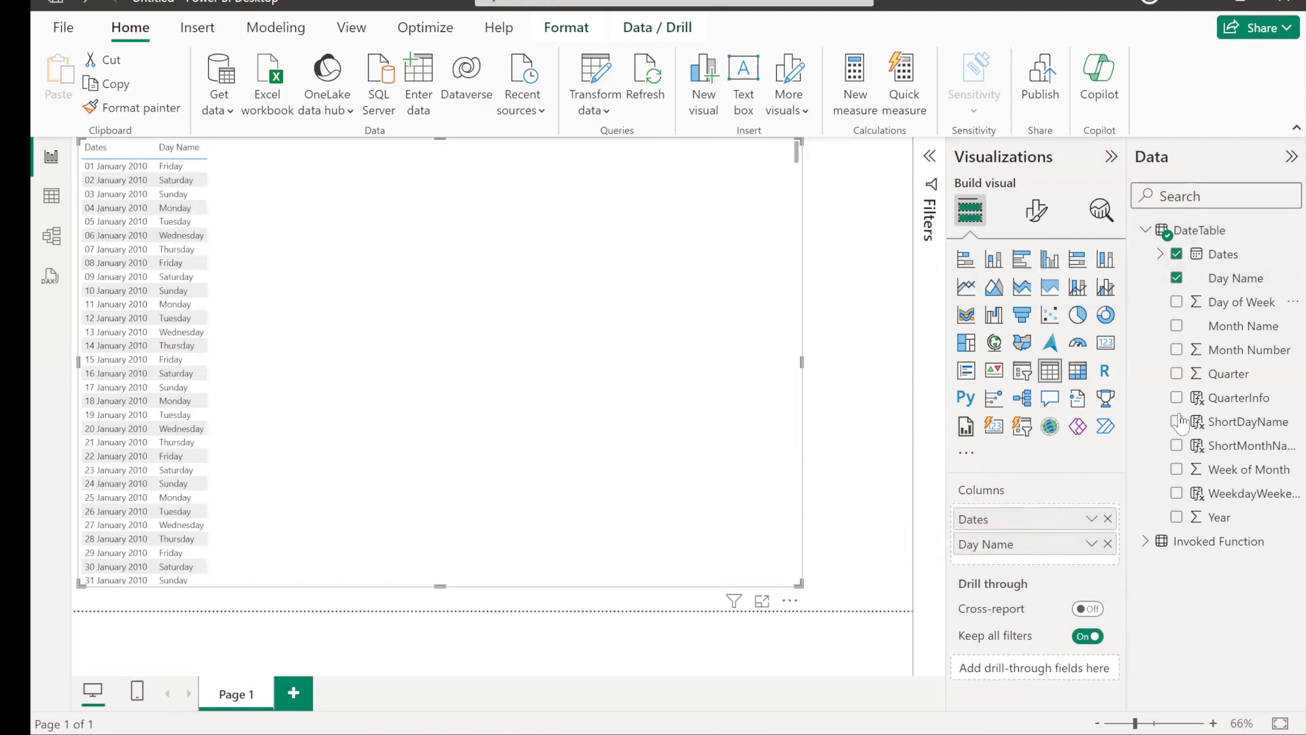
drag(1241, 301, 1048, 560)
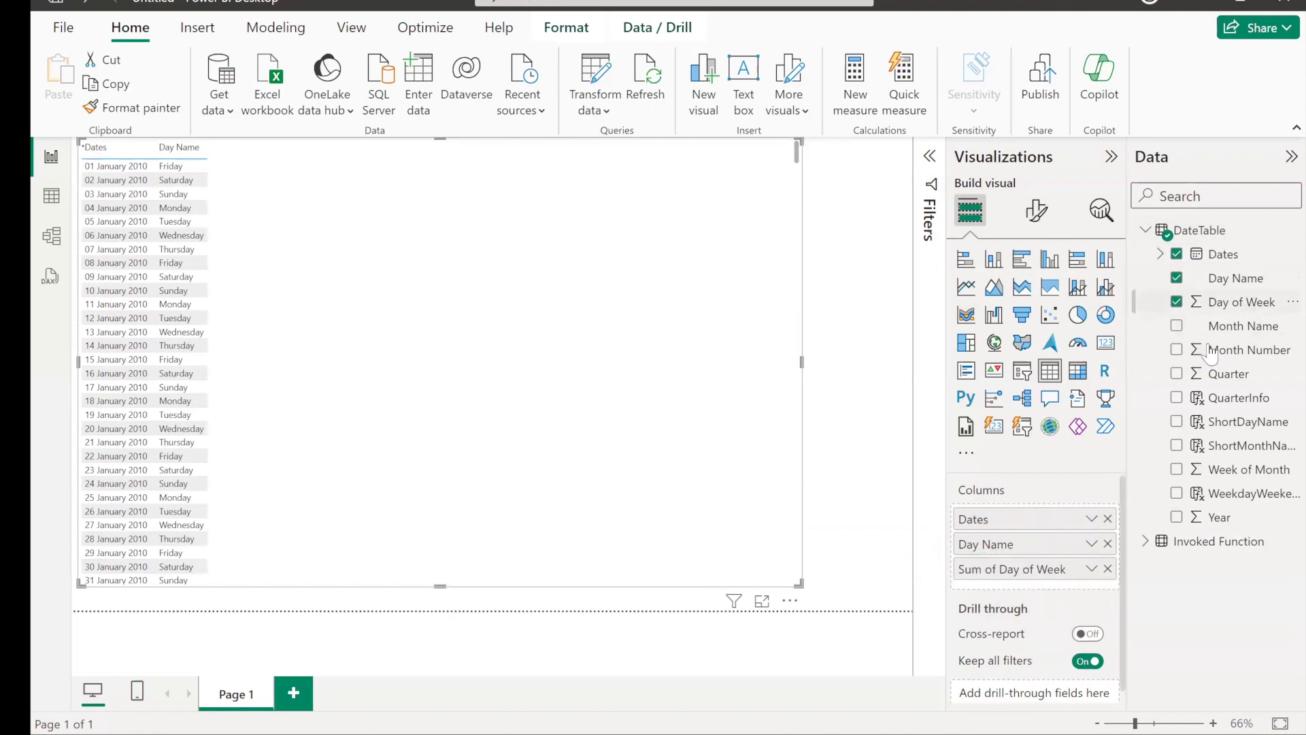
click(1092, 569)
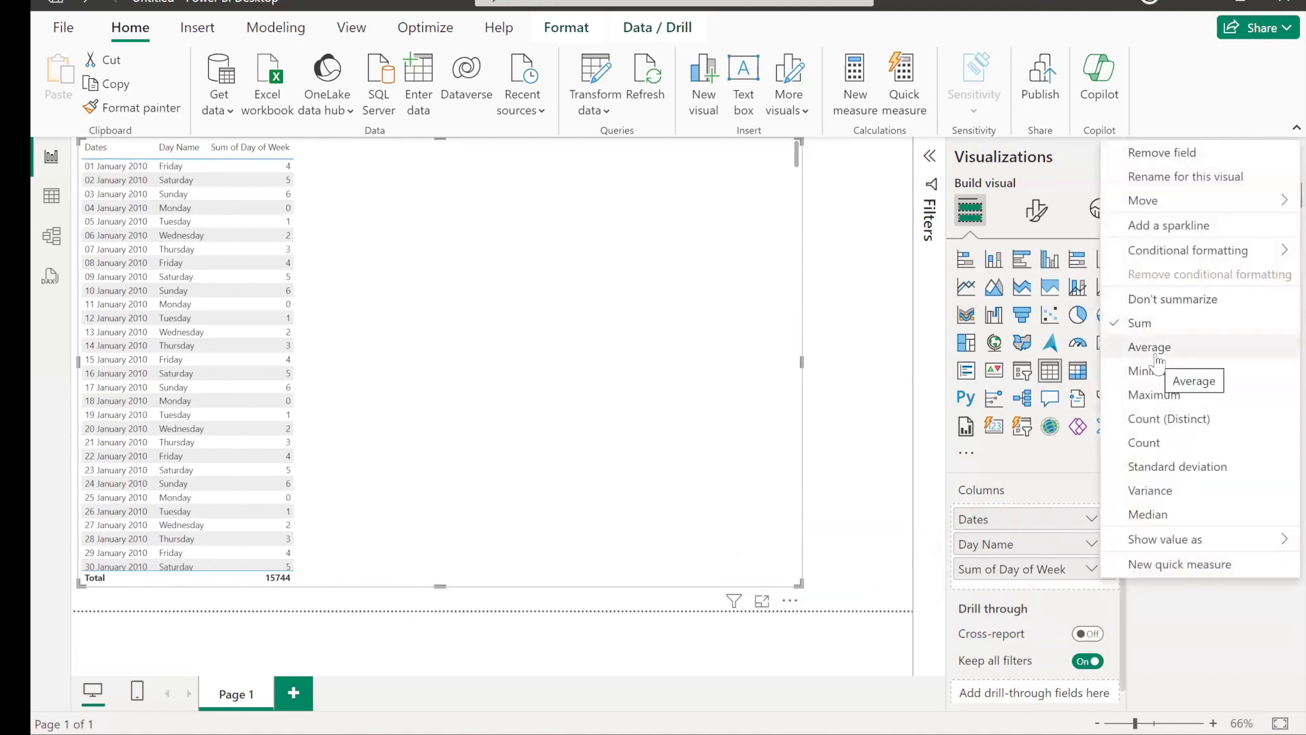
click(1164, 299)
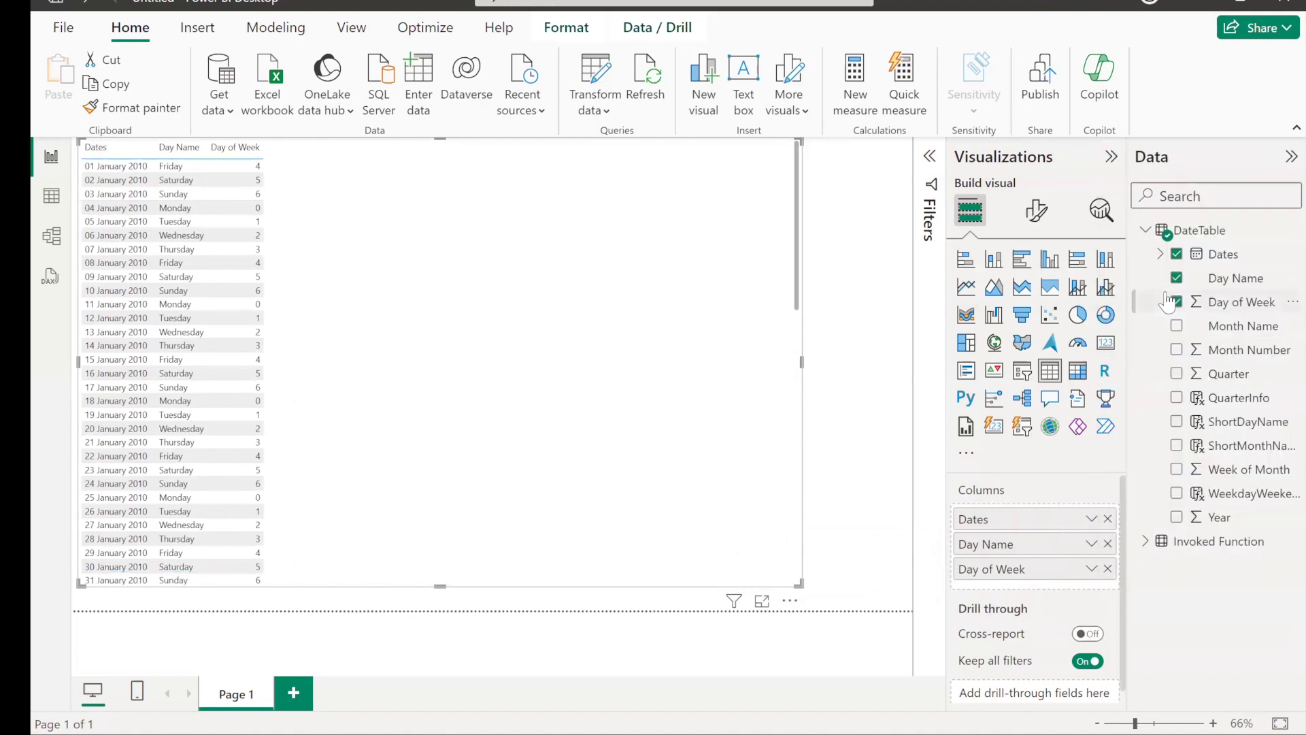
Add Month Name and Month Number to the table visual, with Month Number set to Don't summarize.
drag(1224, 325, 1064, 580)
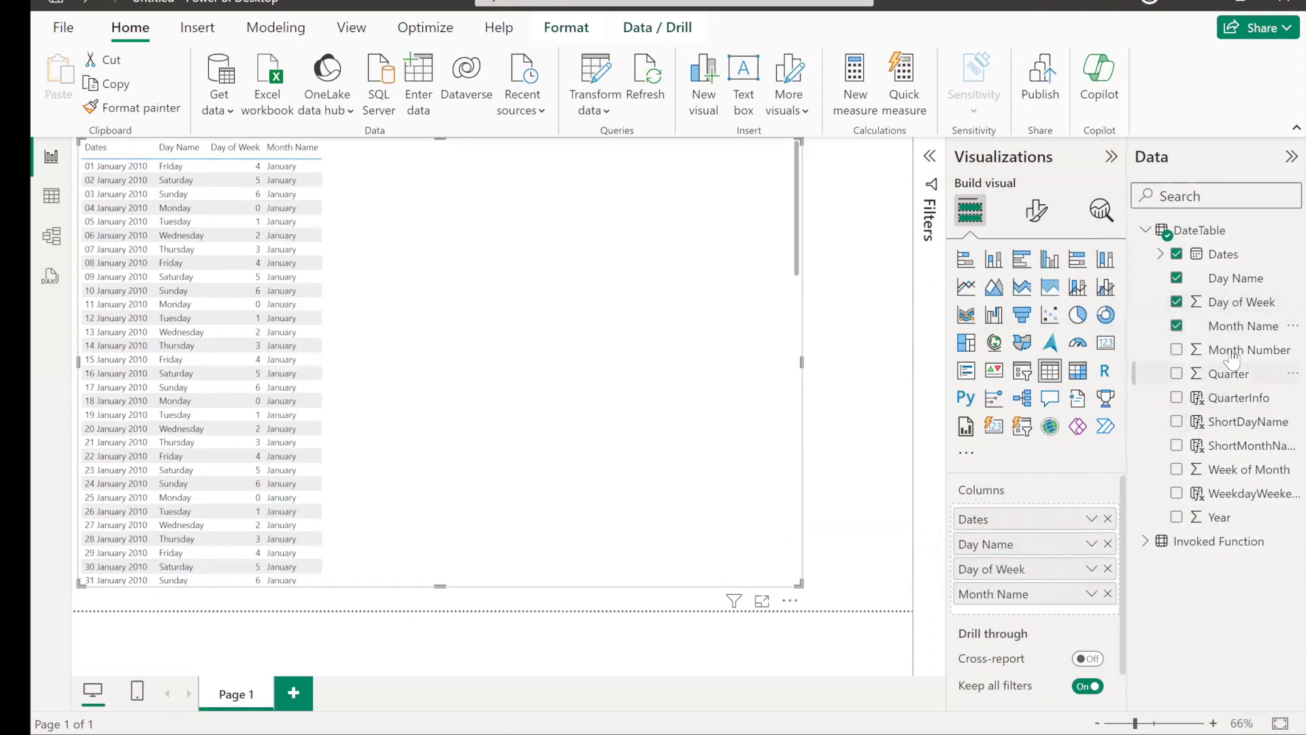
drag(1233, 343, 1092, 624)
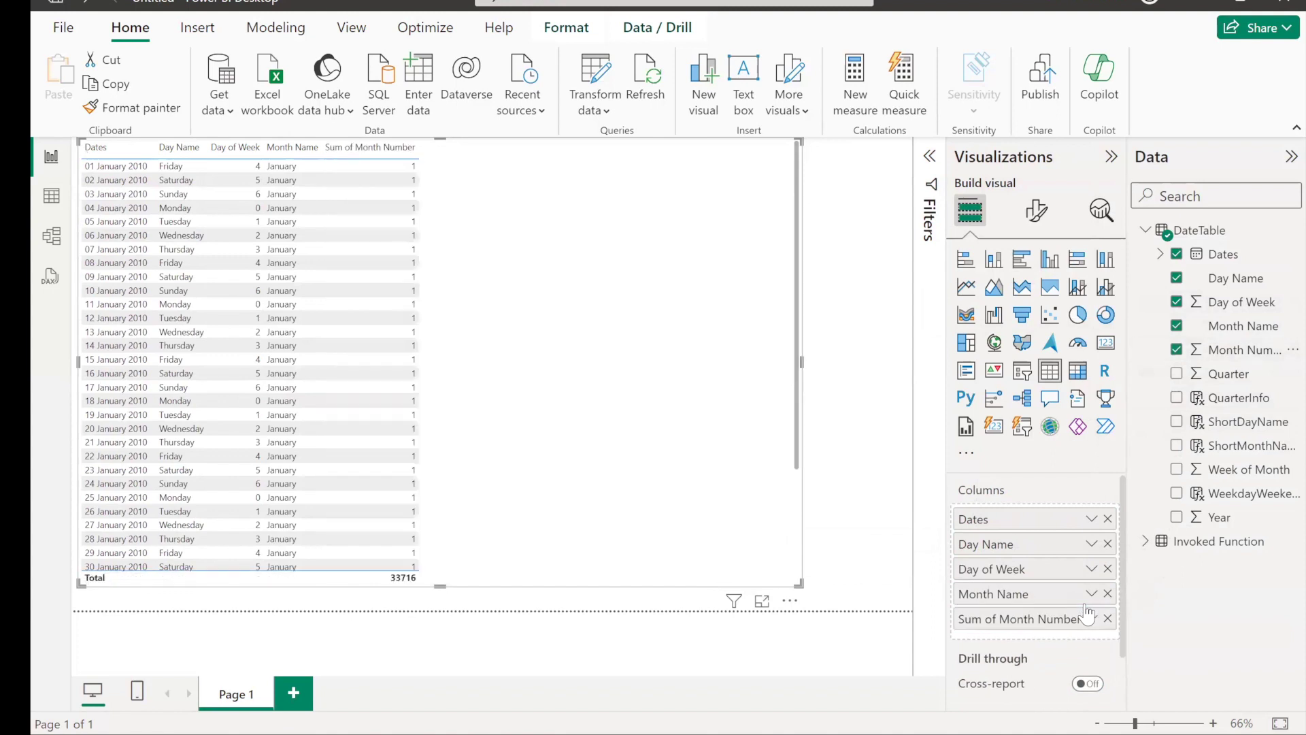
click(1091, 618)
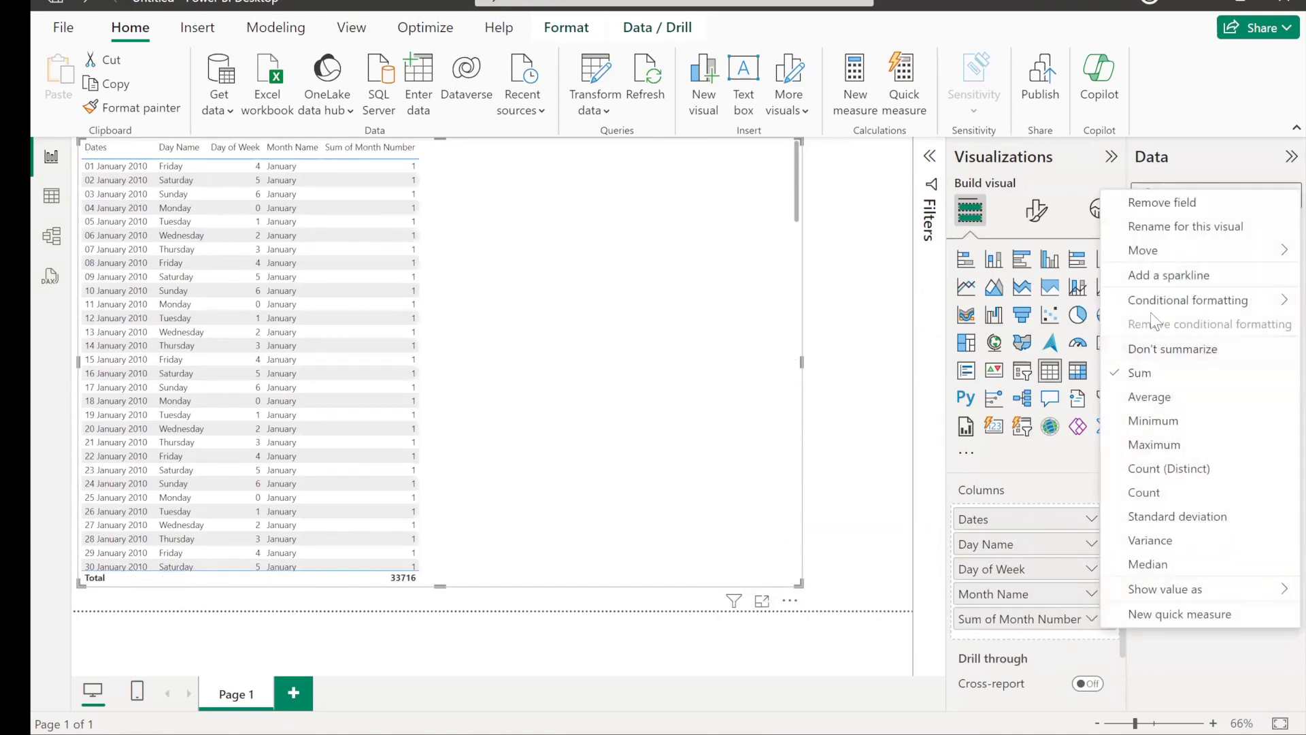
click(1150, 353)
Add QuarterInfo, ShortDayName, ShortMonthName, Week of Month, WeekdayWeekend and Year to the table visual.
drag(1222, 382, 1083, 641)
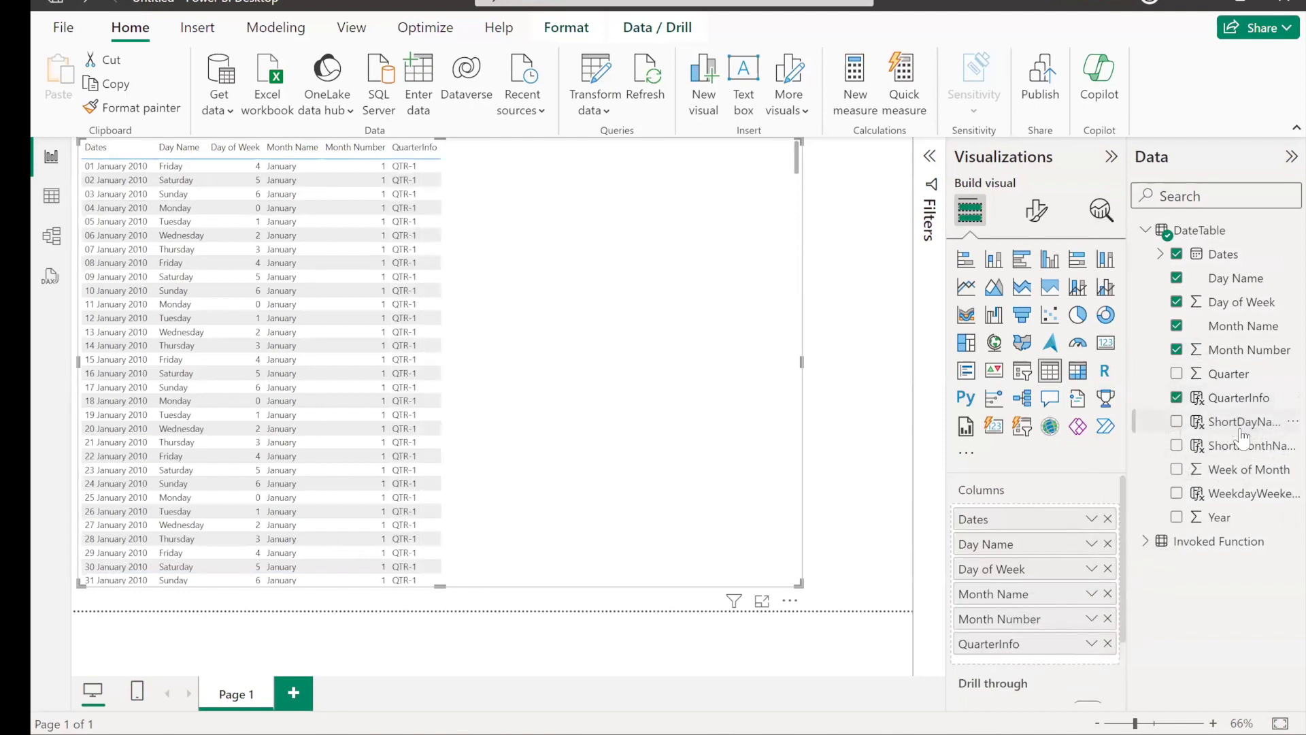
click(1176, 421)
click(1176, 445)
click(1176, 468)
click(1176, 493)
click(1176, 517)
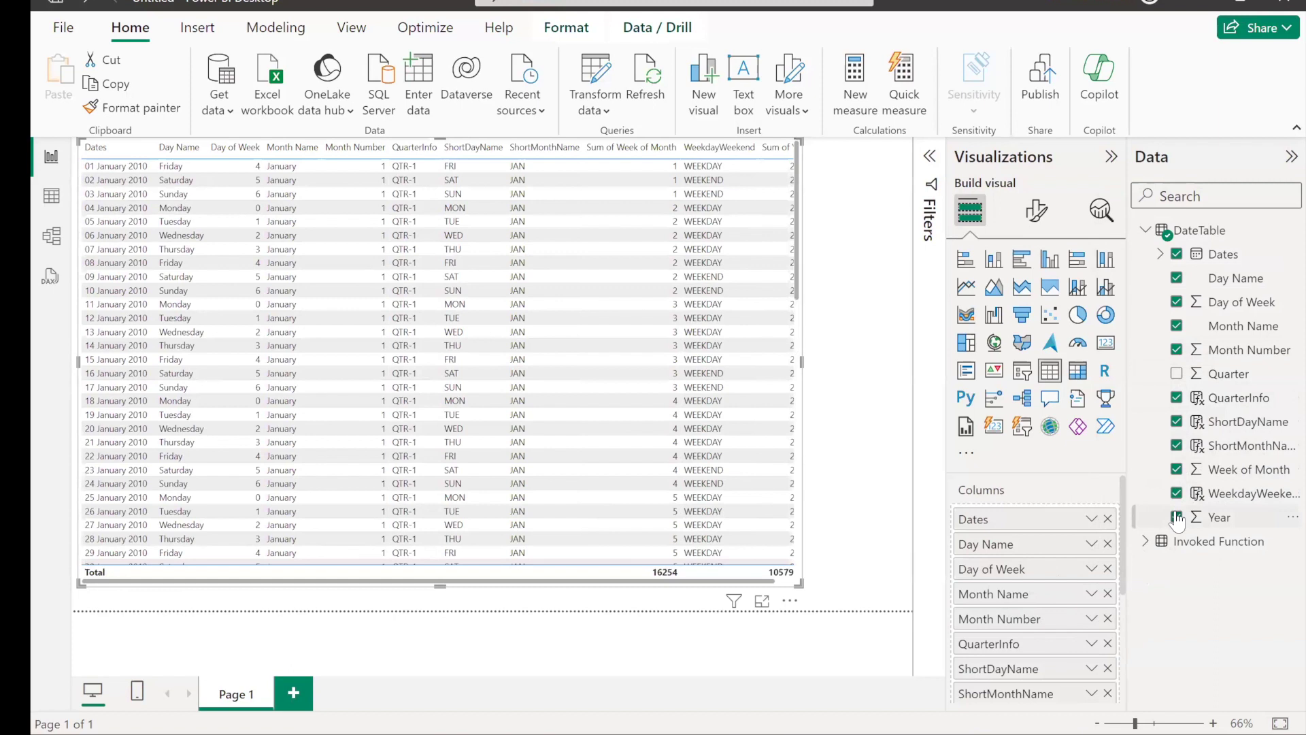
Set the Year column to Don't summarize and move it directly after Dates in the table visual.
scroll(1030, 643, down, 3)
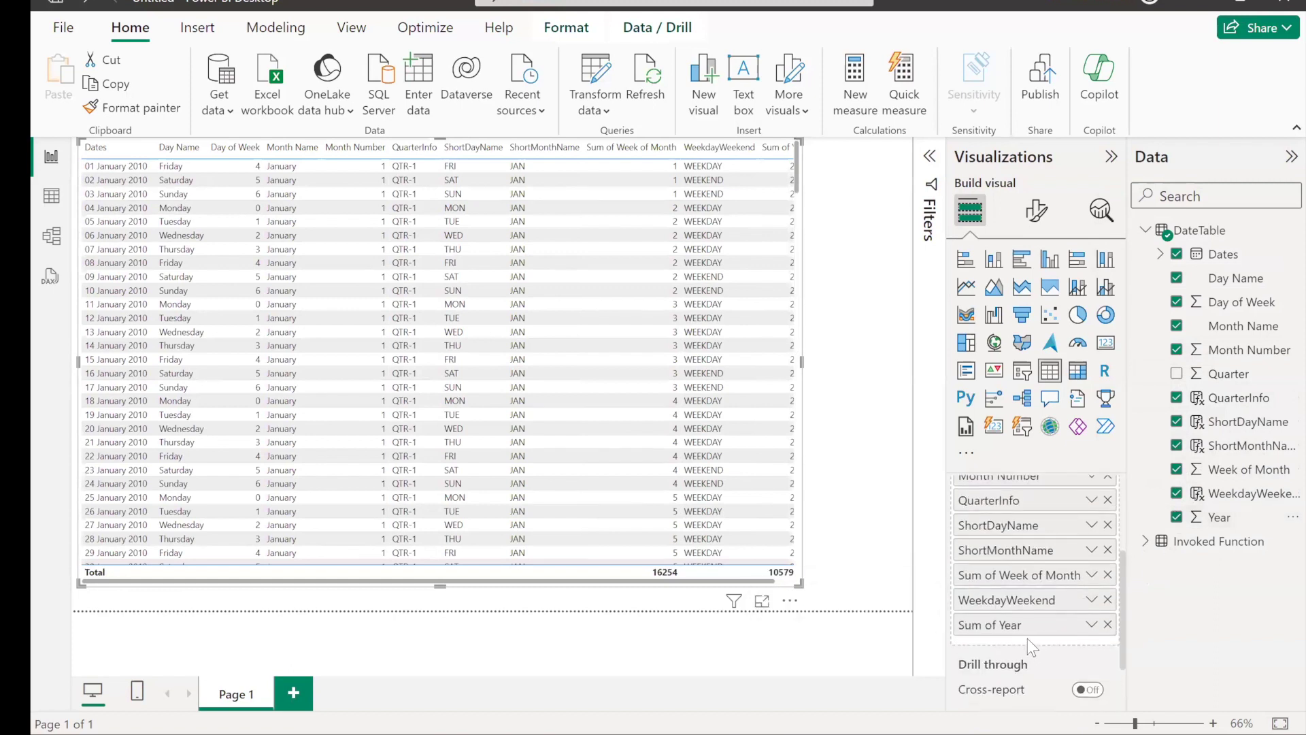
click(1092, 625)
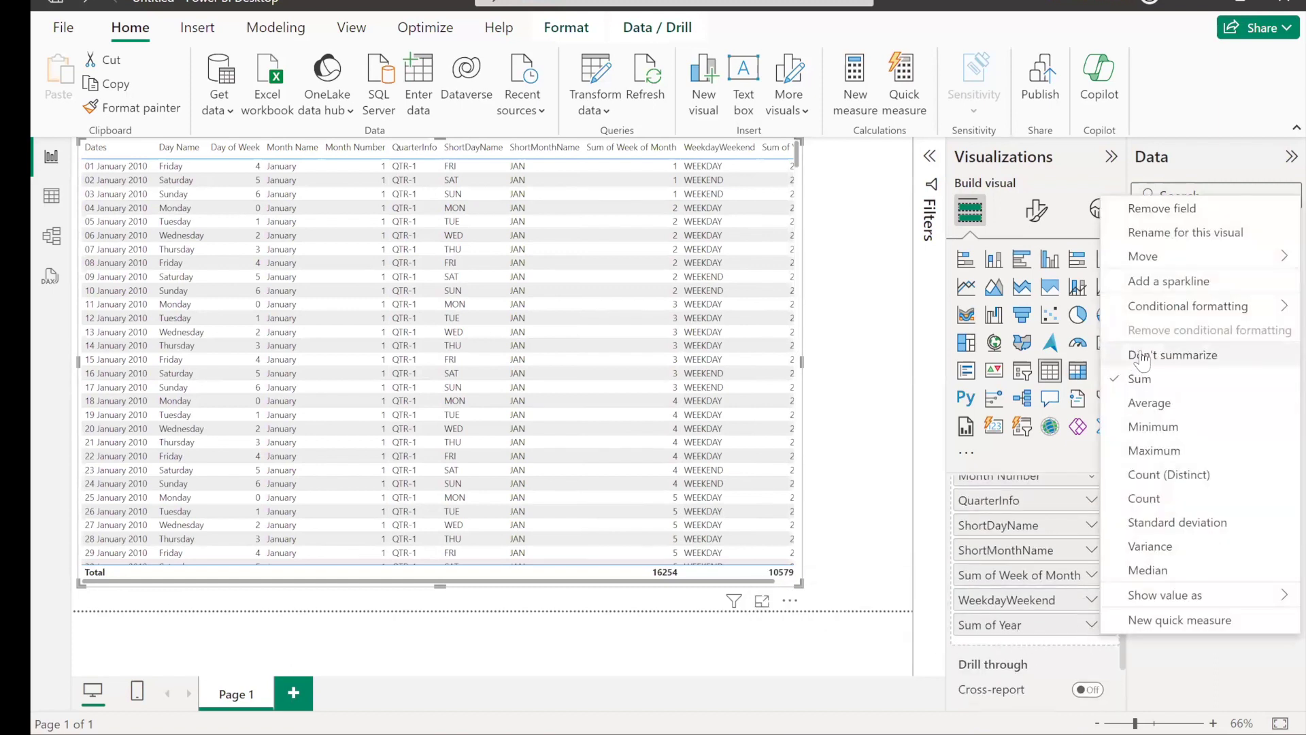
click(1141, 355)
drag(995, 629, 997, 510)
drag(993, 614, 997, 516)
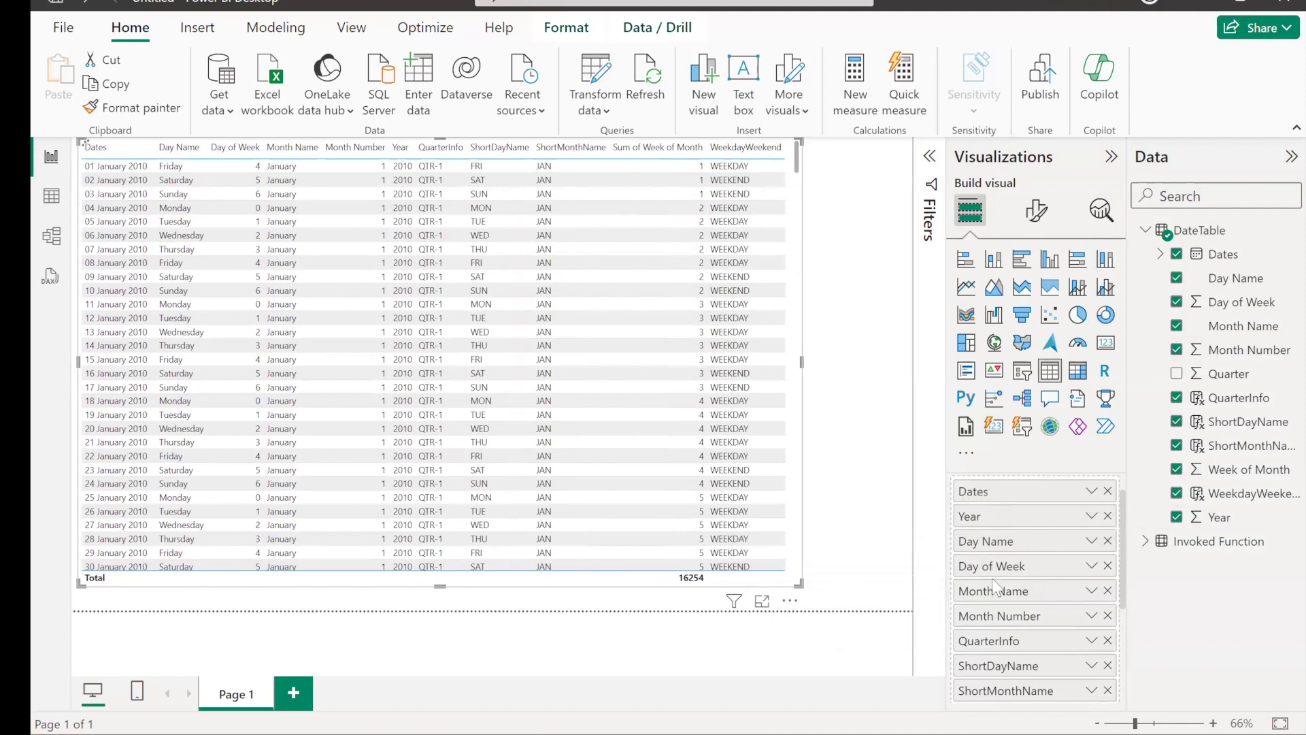
Reorder the table visual's columns so Month Name and Month Number come between Year and Day Name.
drag(994, 590, 999, 544)
drag(999, 612, 998, 564)
scroll(1006, 606, down, 3)
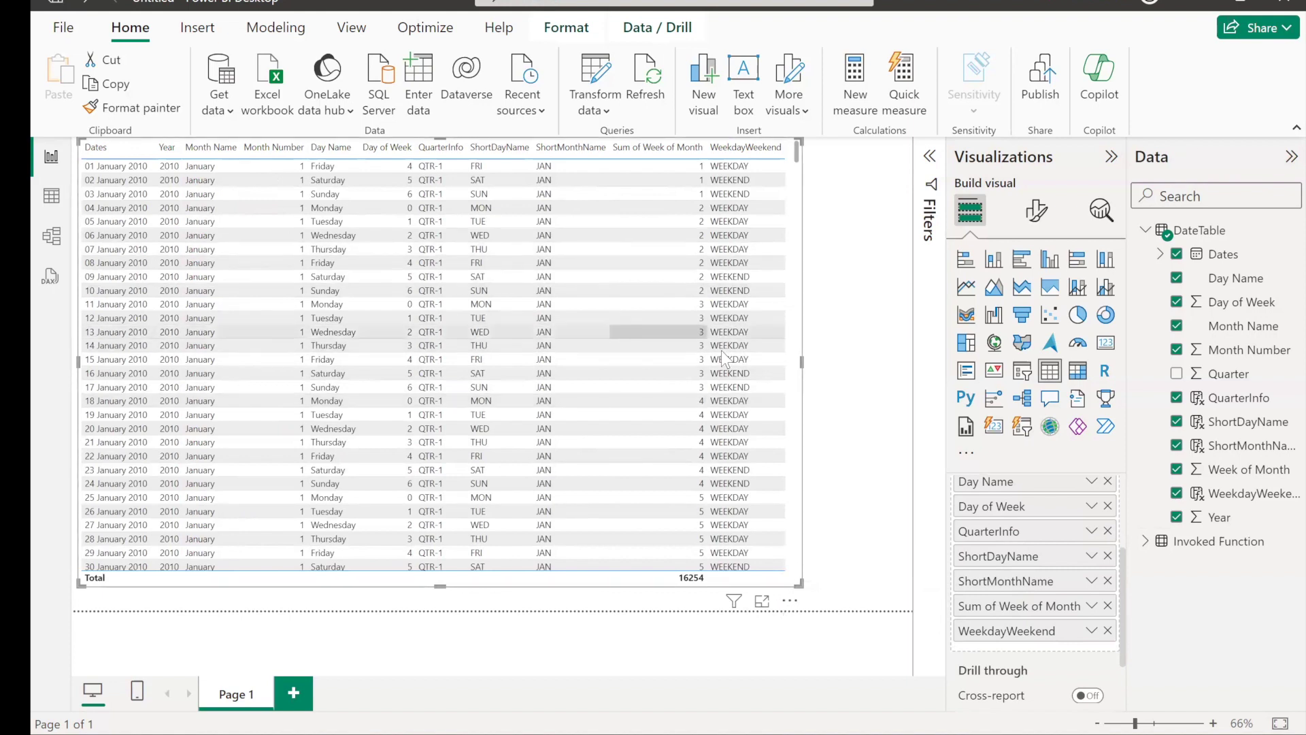
Export the table visual's data to the Desktop as a CSV file named Calender_table.
click(789, 602)
mouse_move(789, 607)
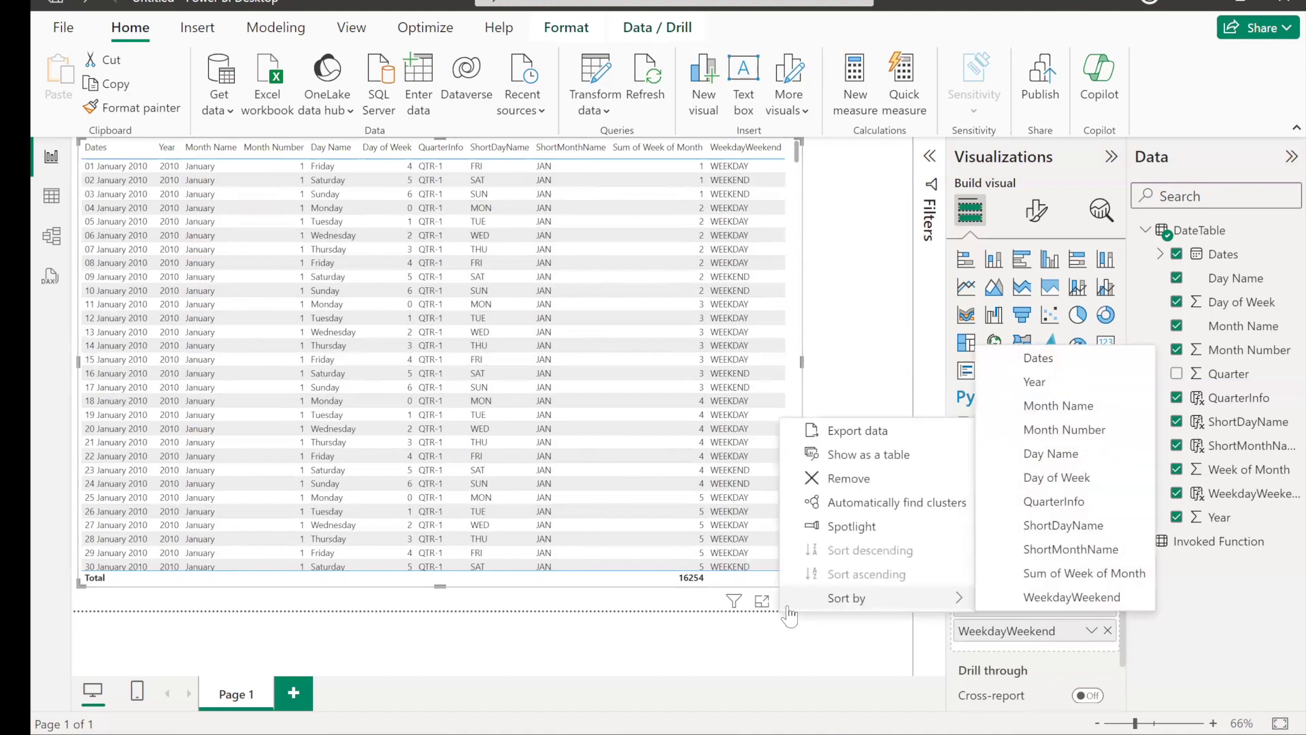
click(843, 426)
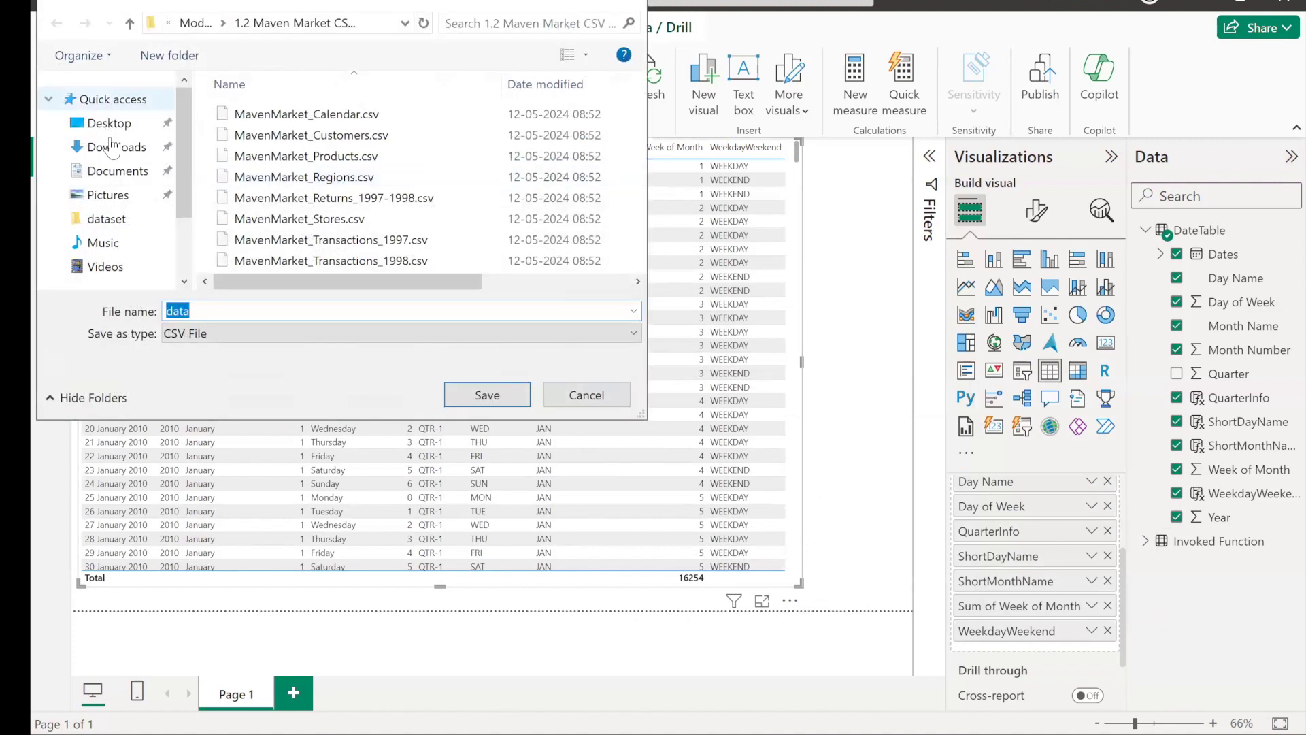
click(114, 149)
click(109, 123)
double_click(210, 312)
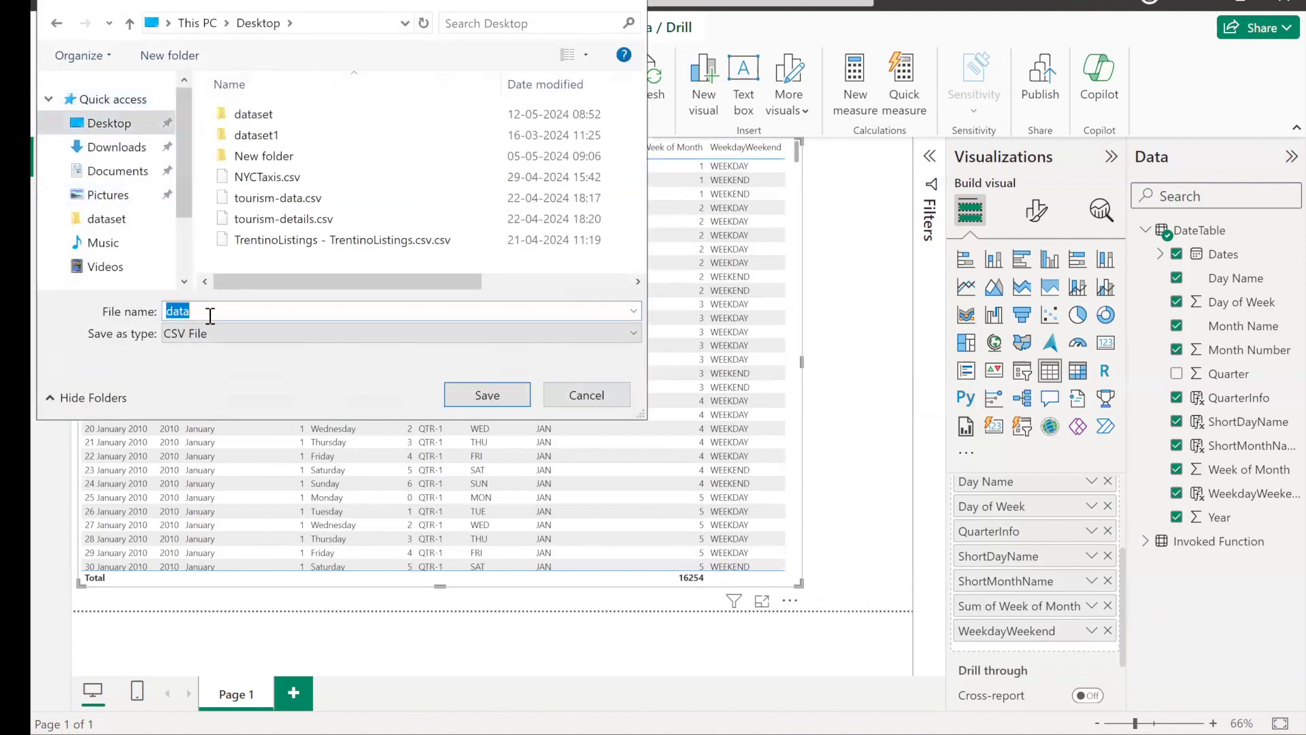
text(Calender_table)
key(Return)
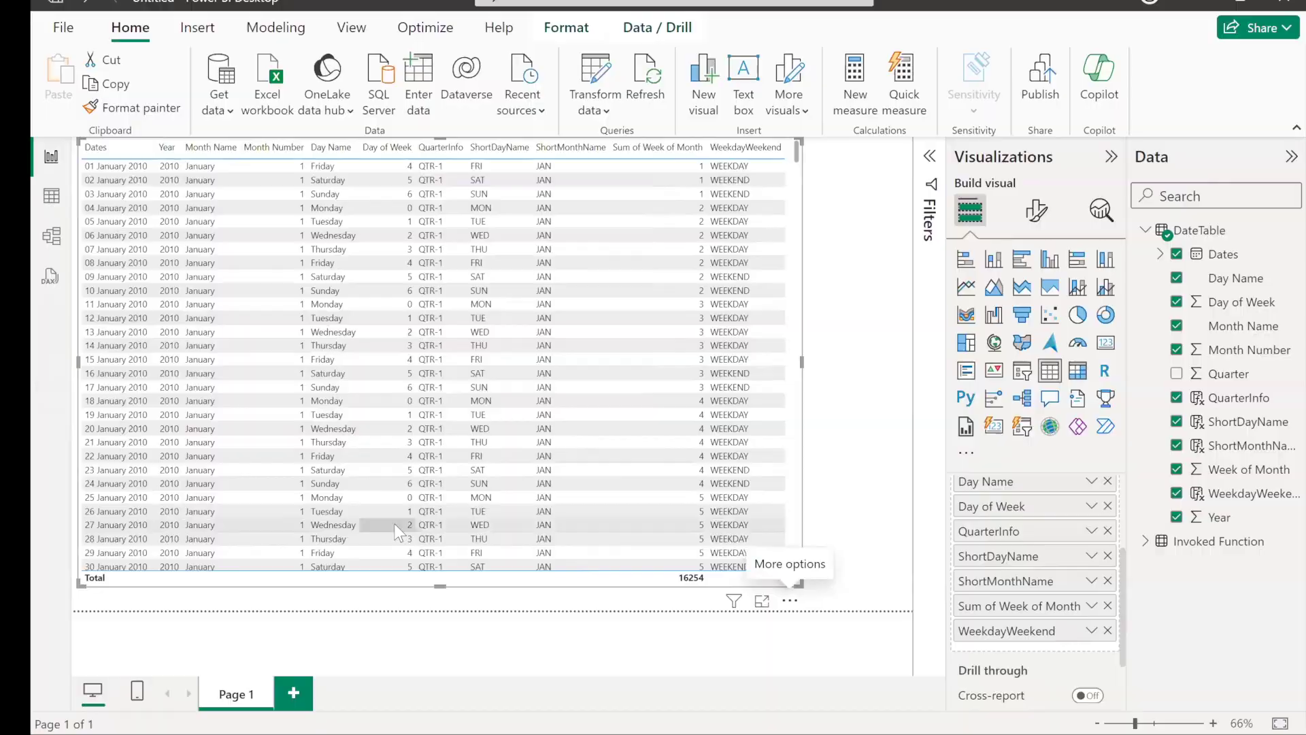